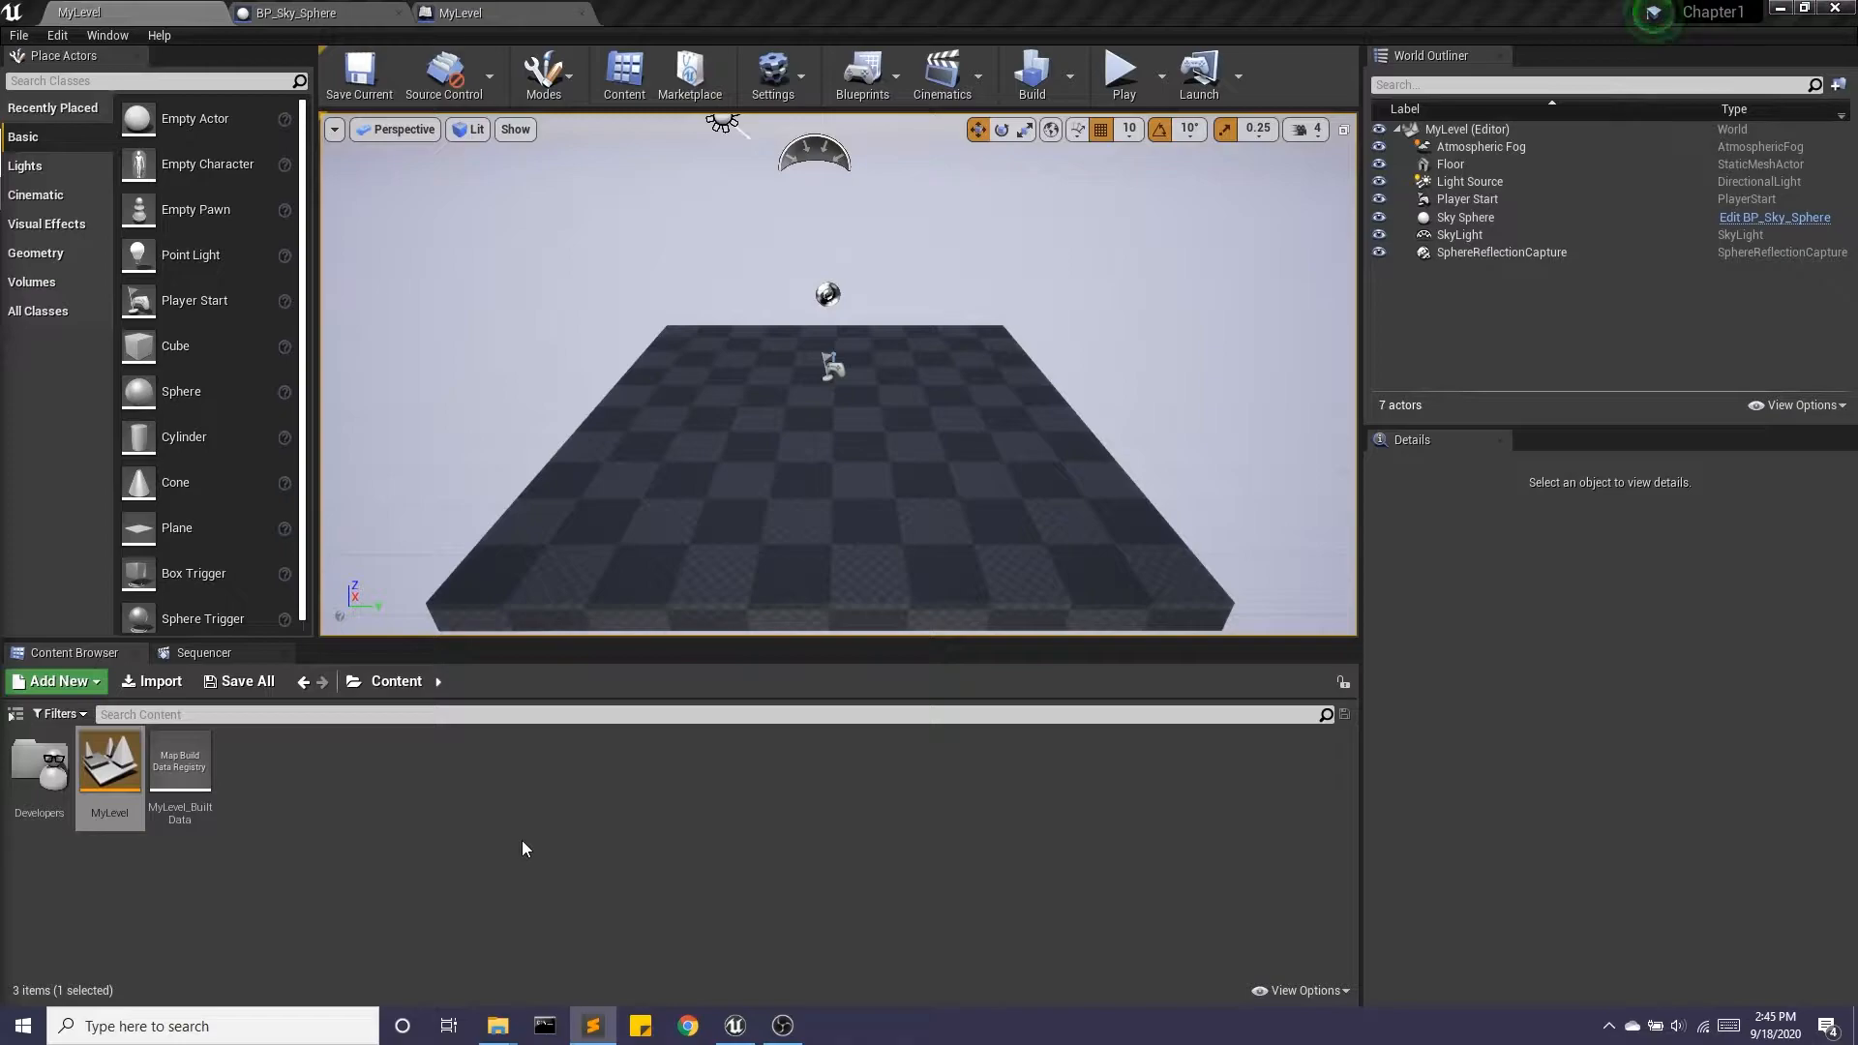
- Create a folder named Blueprints inside the Content folder
right_click(433, 799)
click(546, 146)
text(Blueprints)
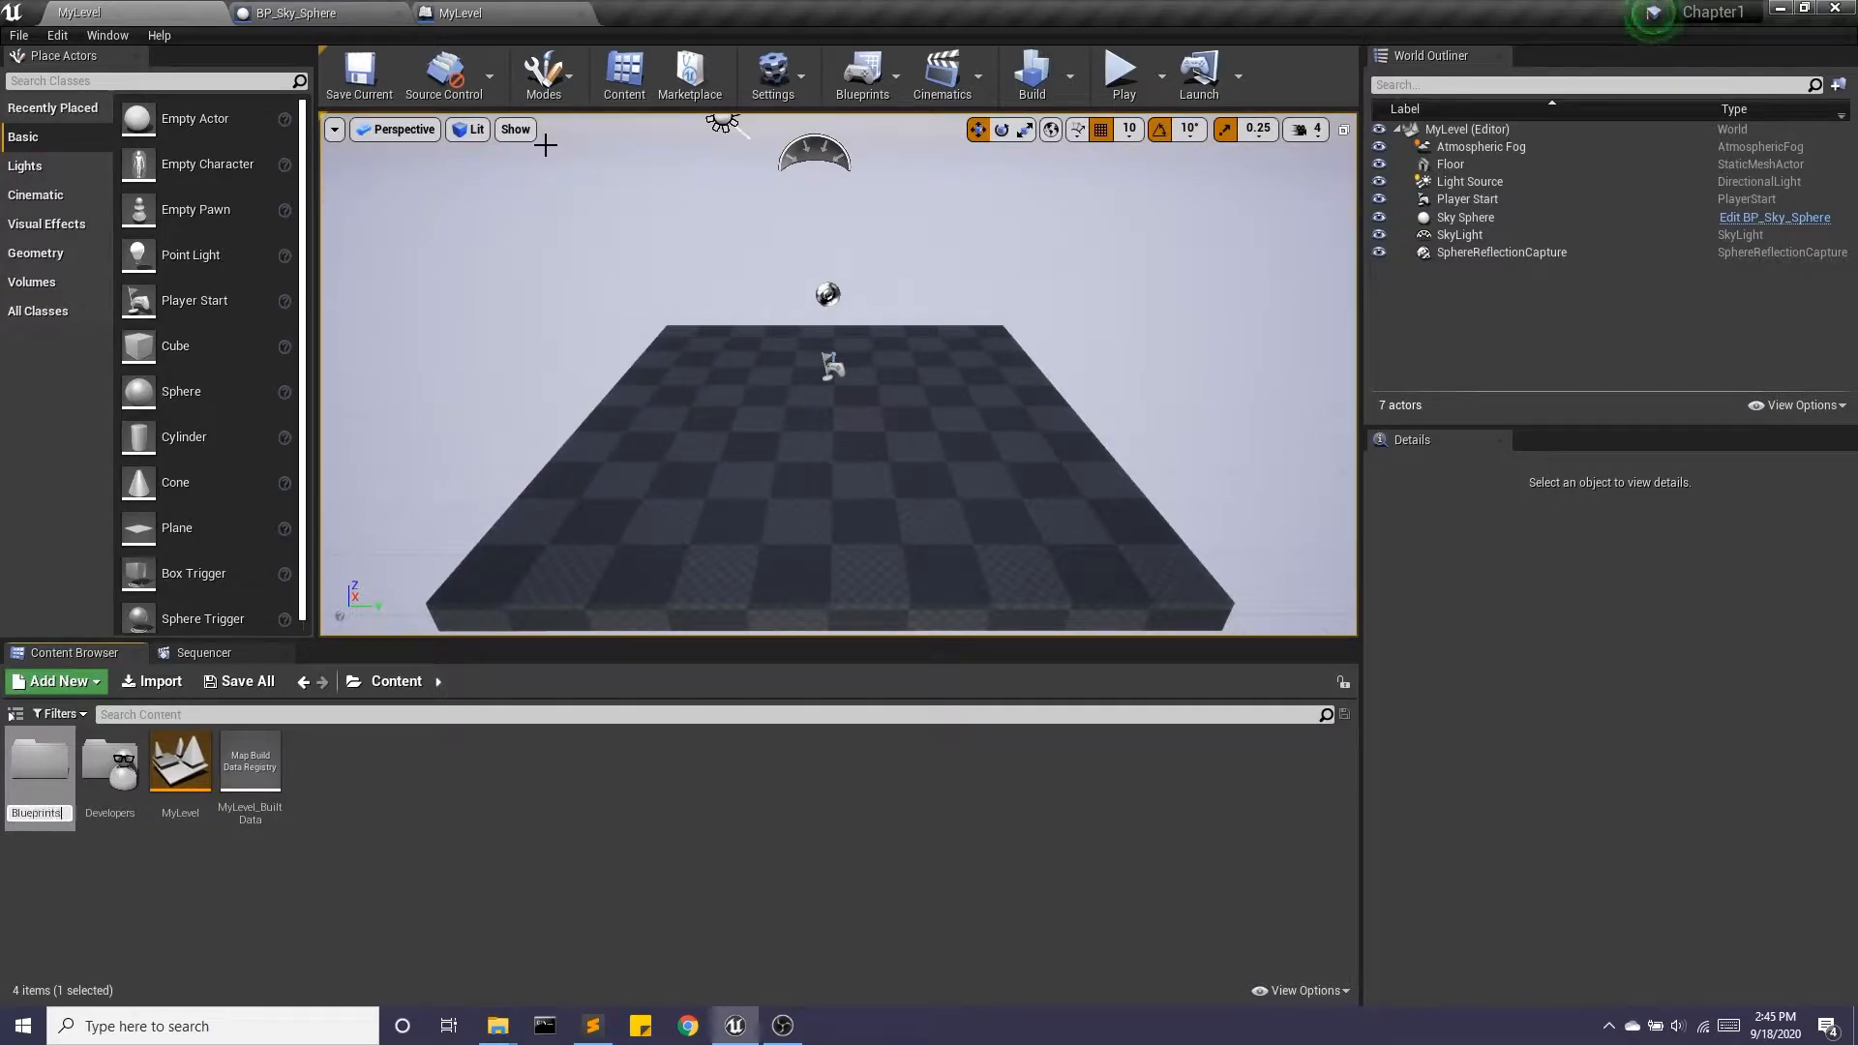
key(Return)
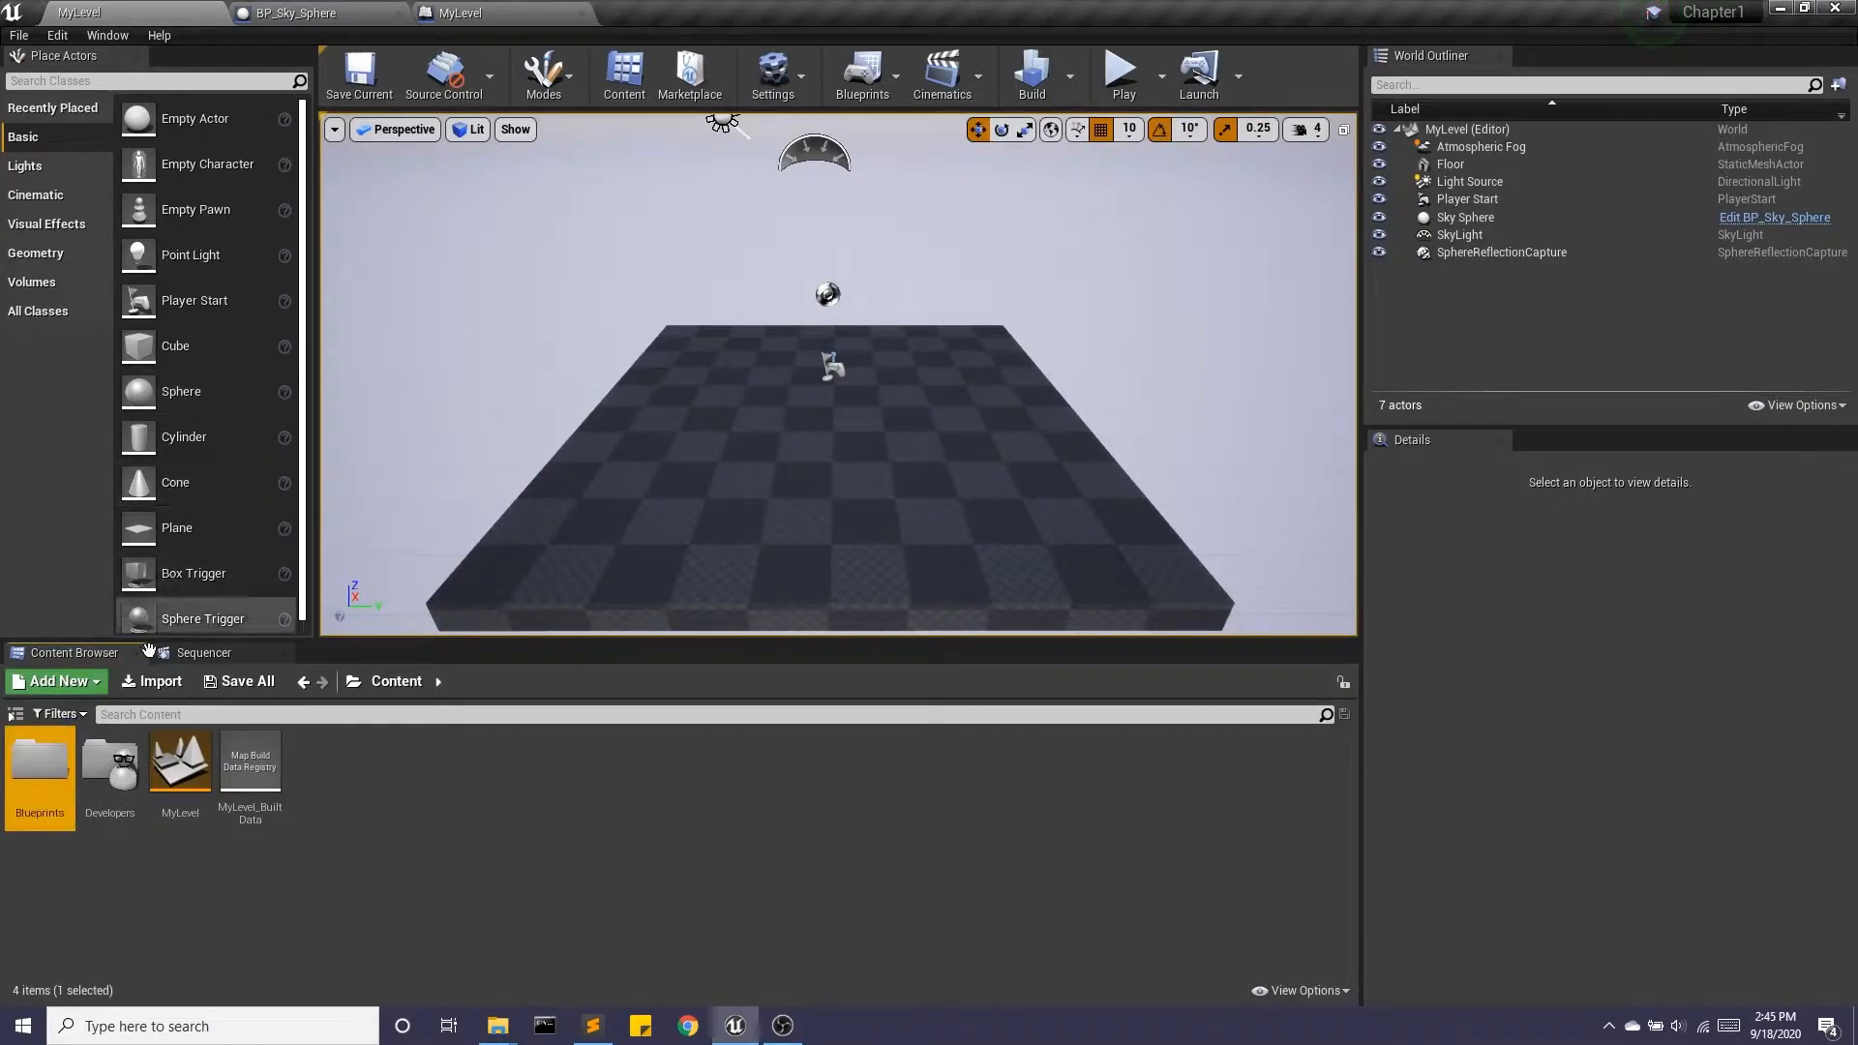
- Create an Actor-based Blueprint Class named BP_Box inside the Blueprints folder
double_click(43, 759)
right_click(112, 788)
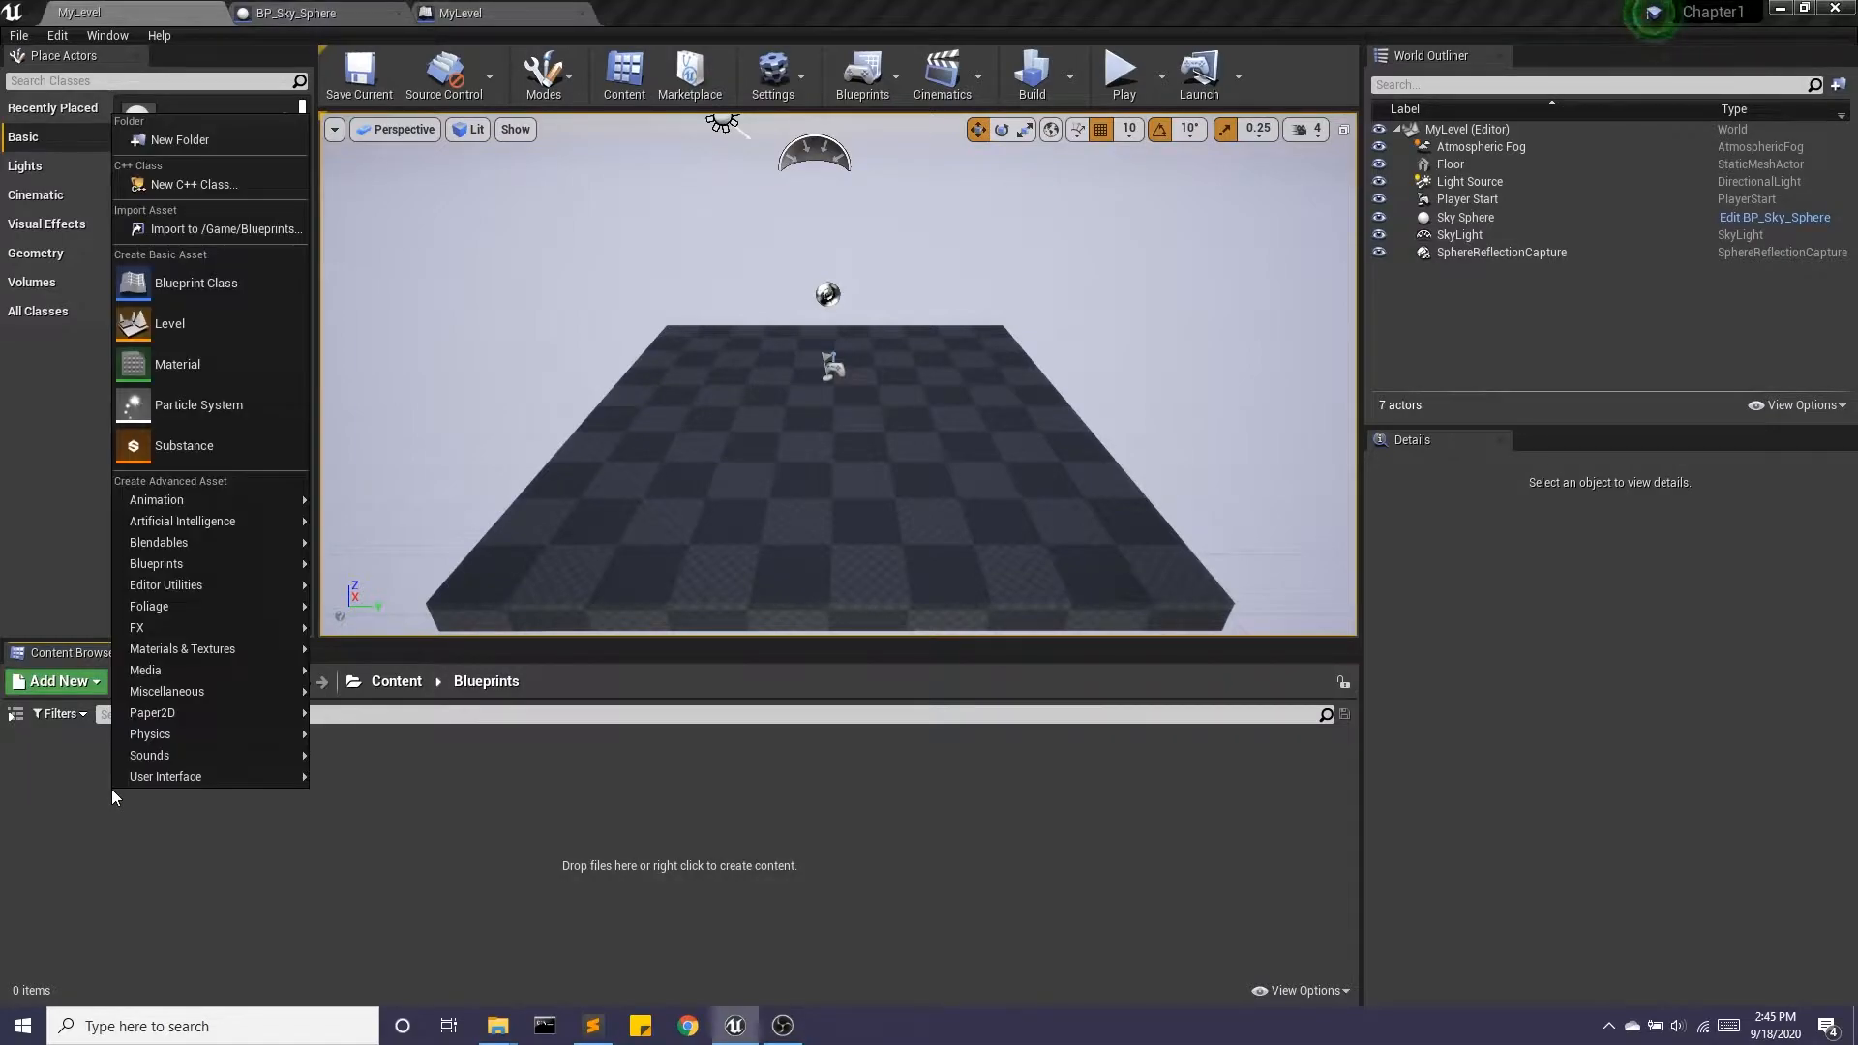
mouse_move(212, 559)
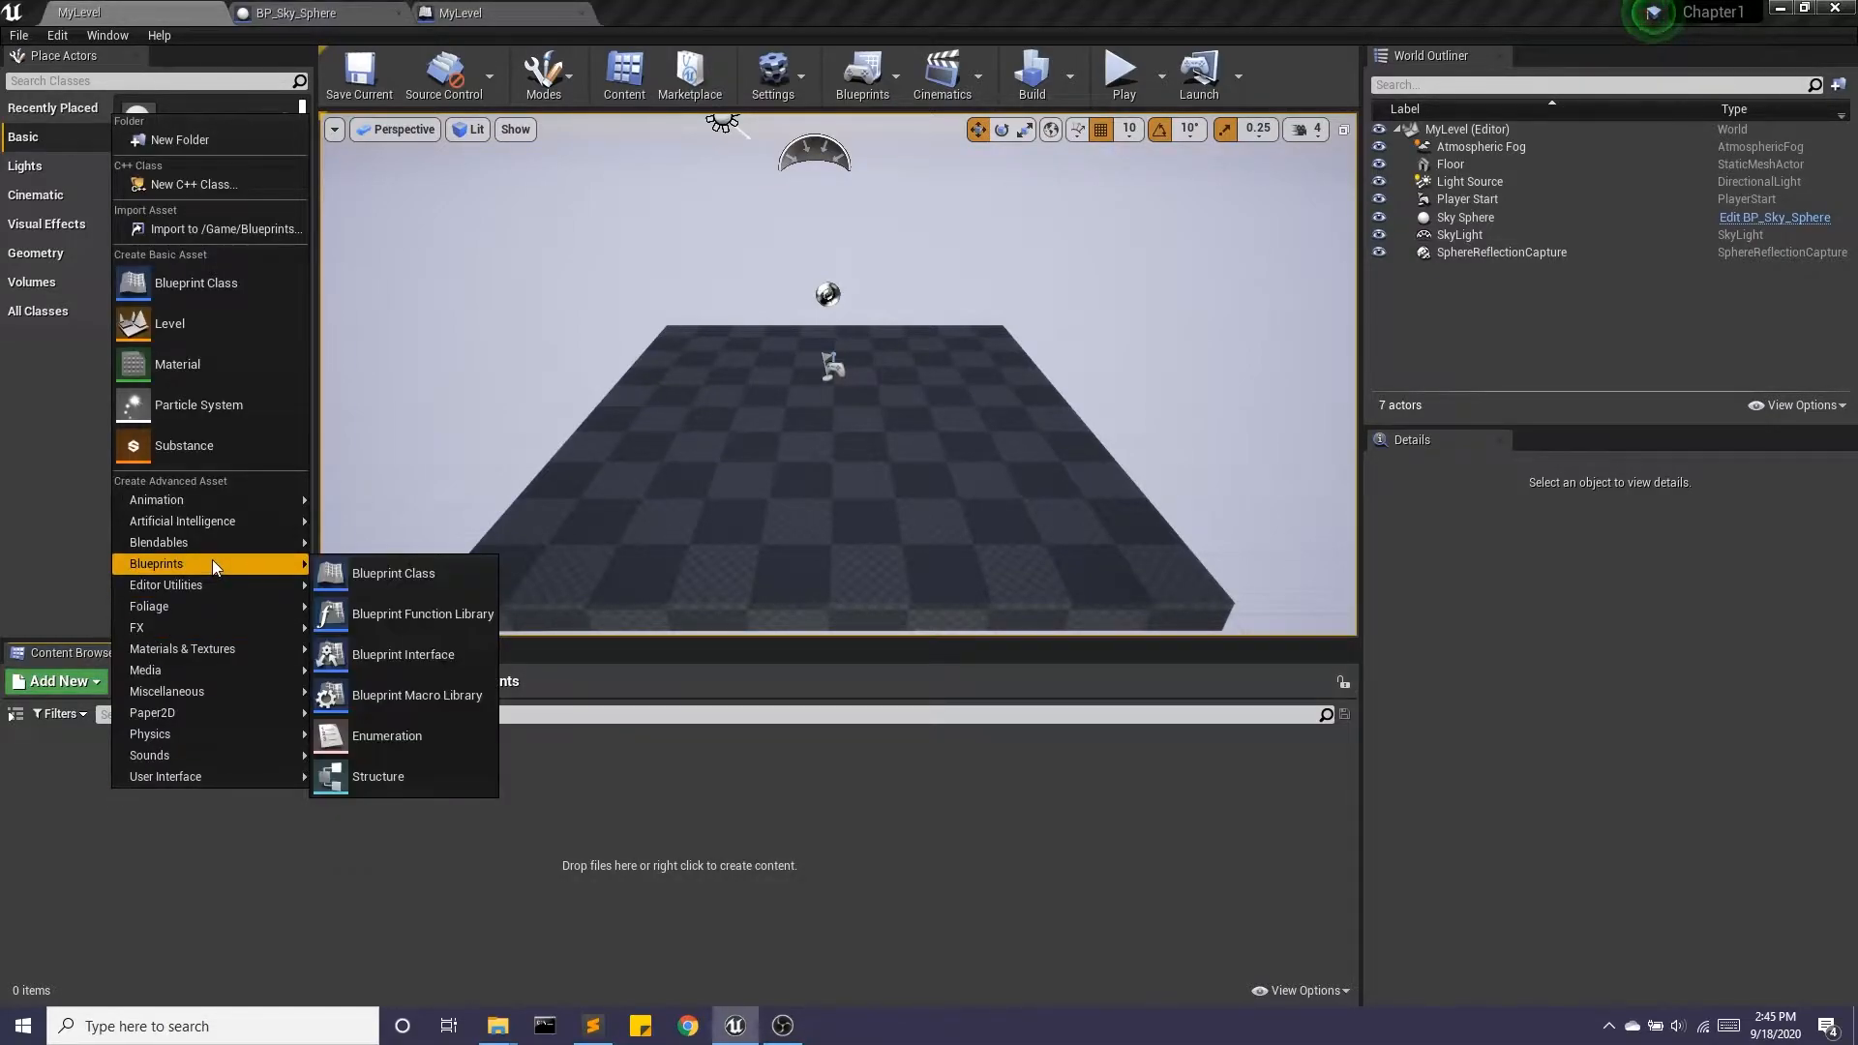
click(426, 575)
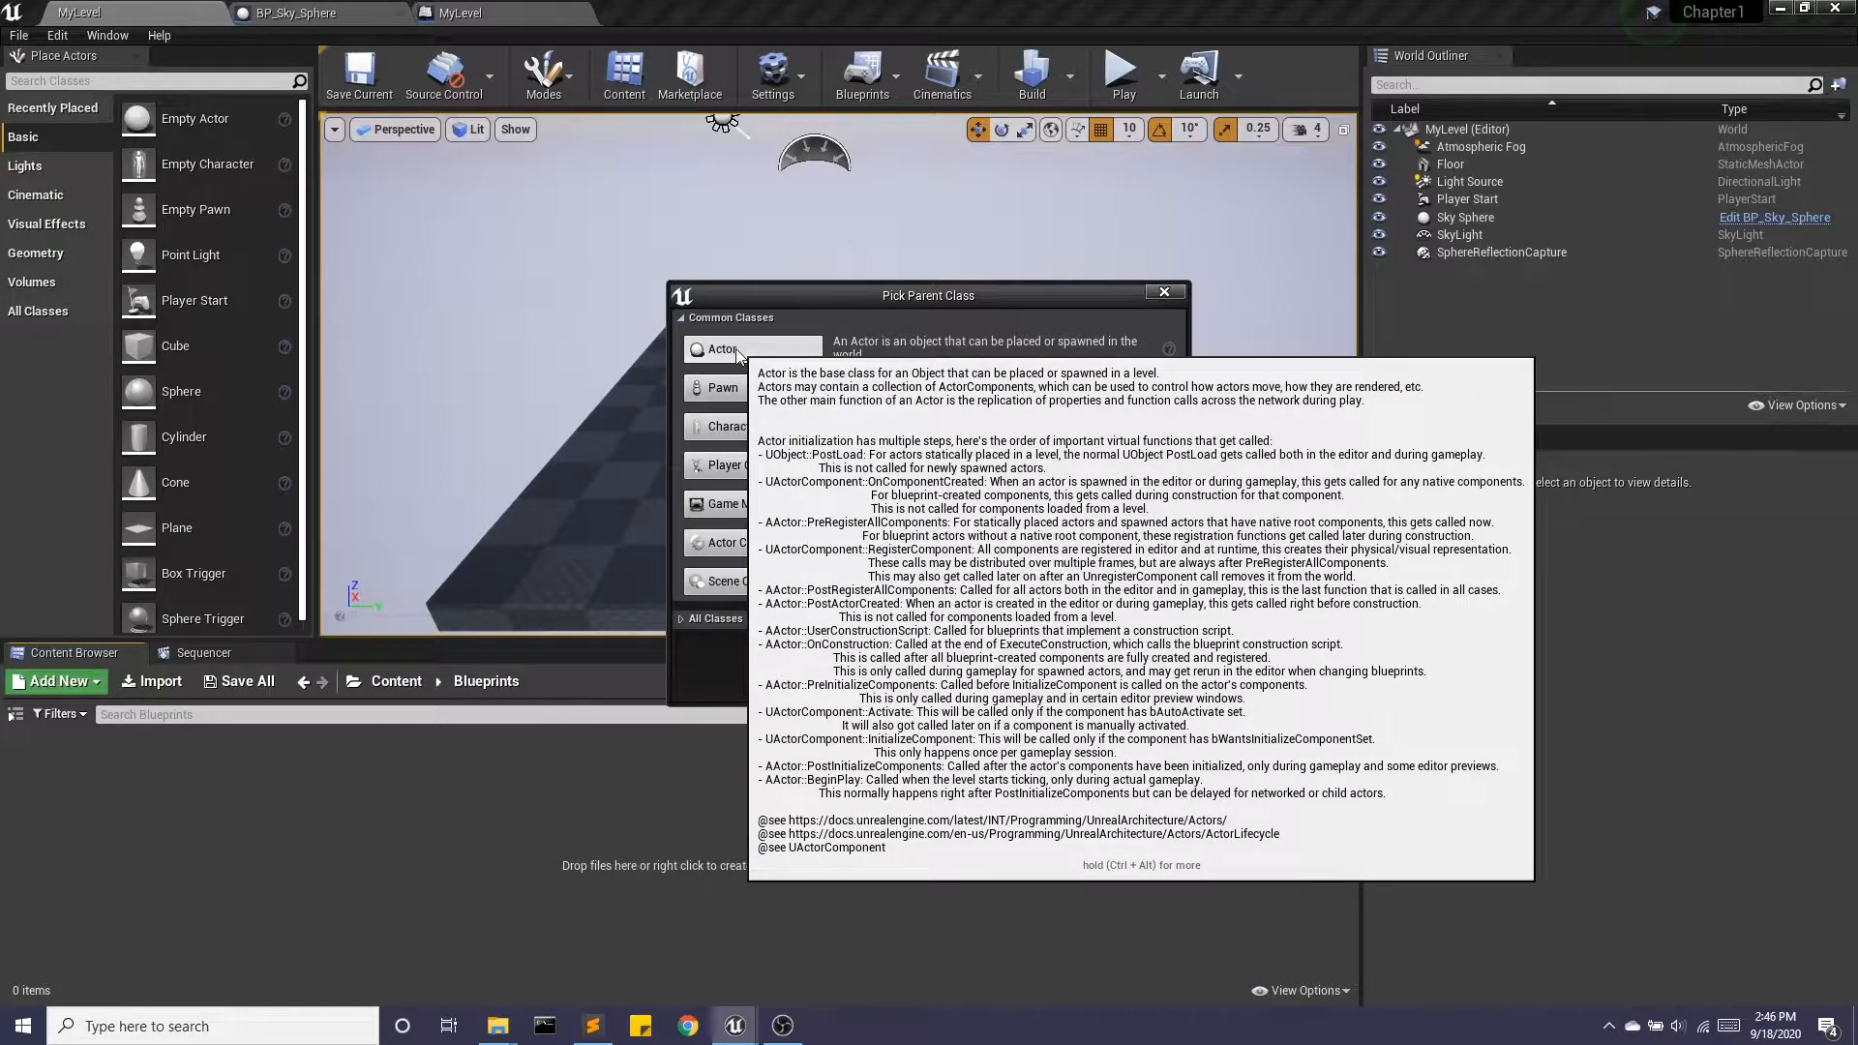
click(735, 348)
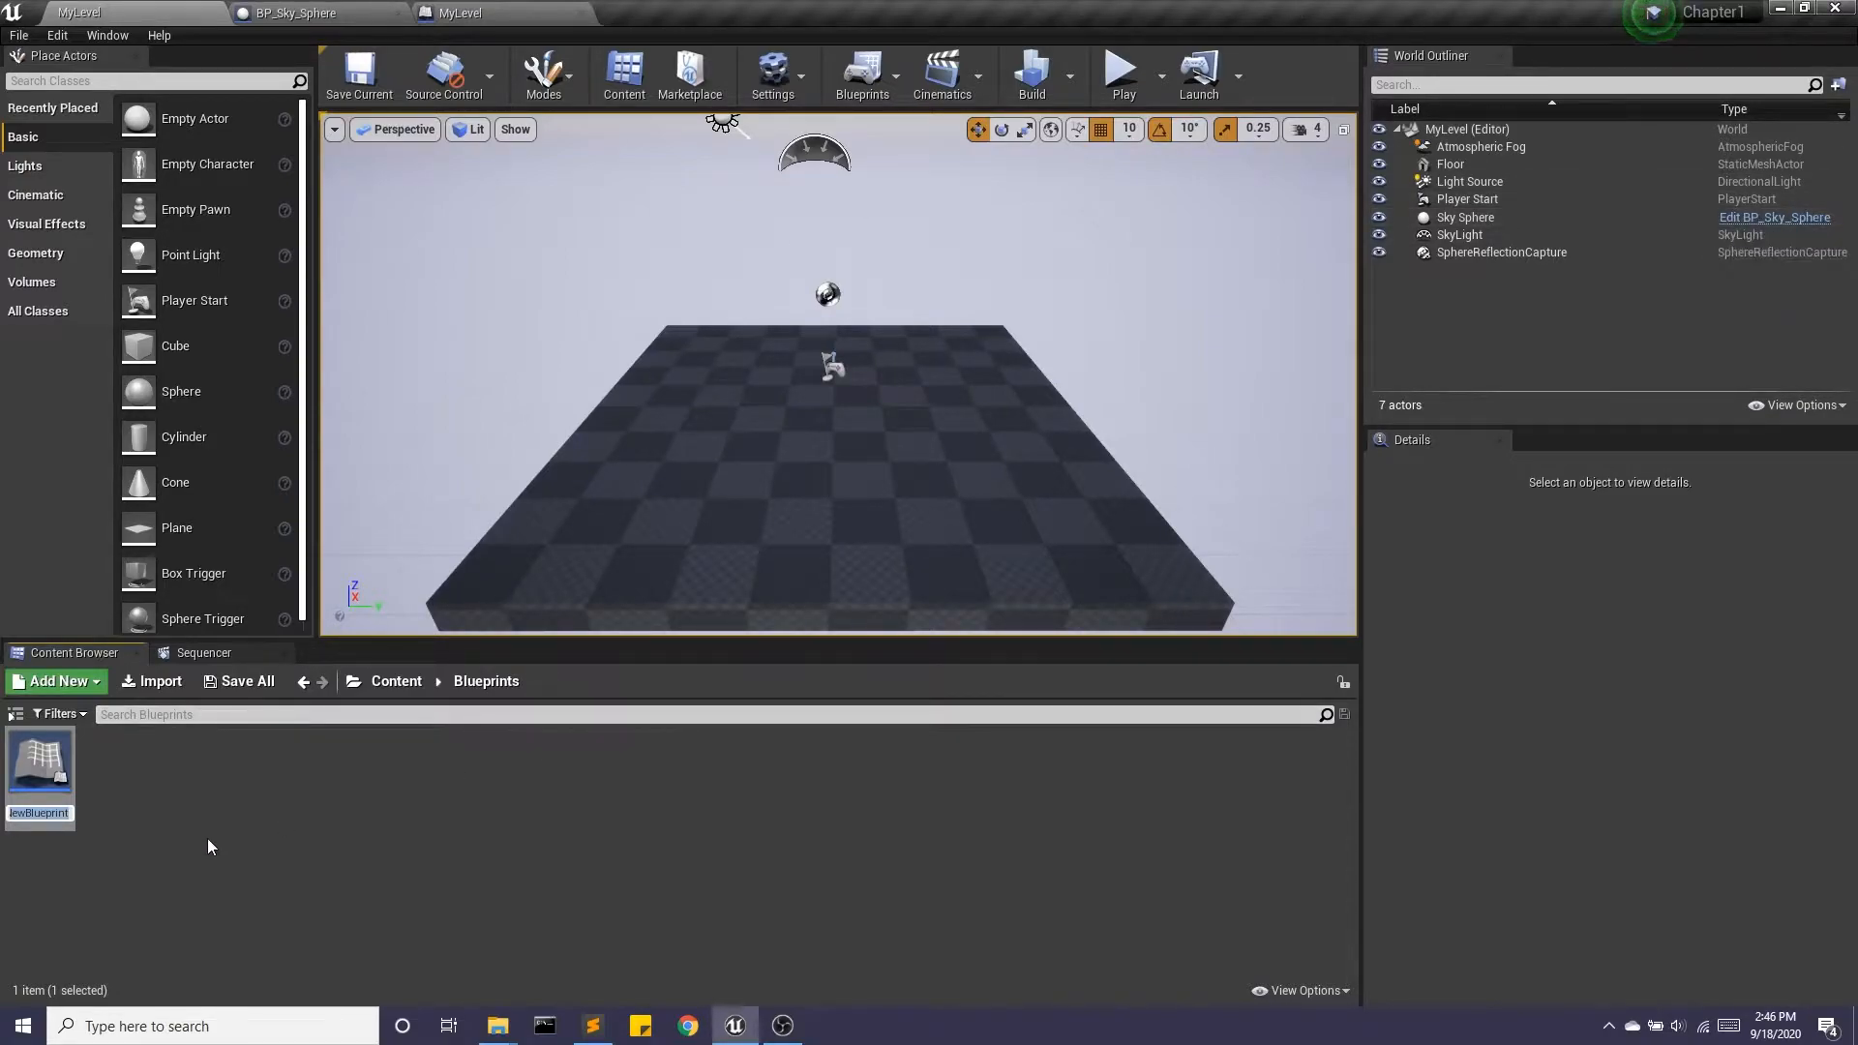
text(BP_)
text(Box)
key(Return)
- Open BP_Box and look over its Construction Script, Event Graph and Viewport
double_click(44, 774)
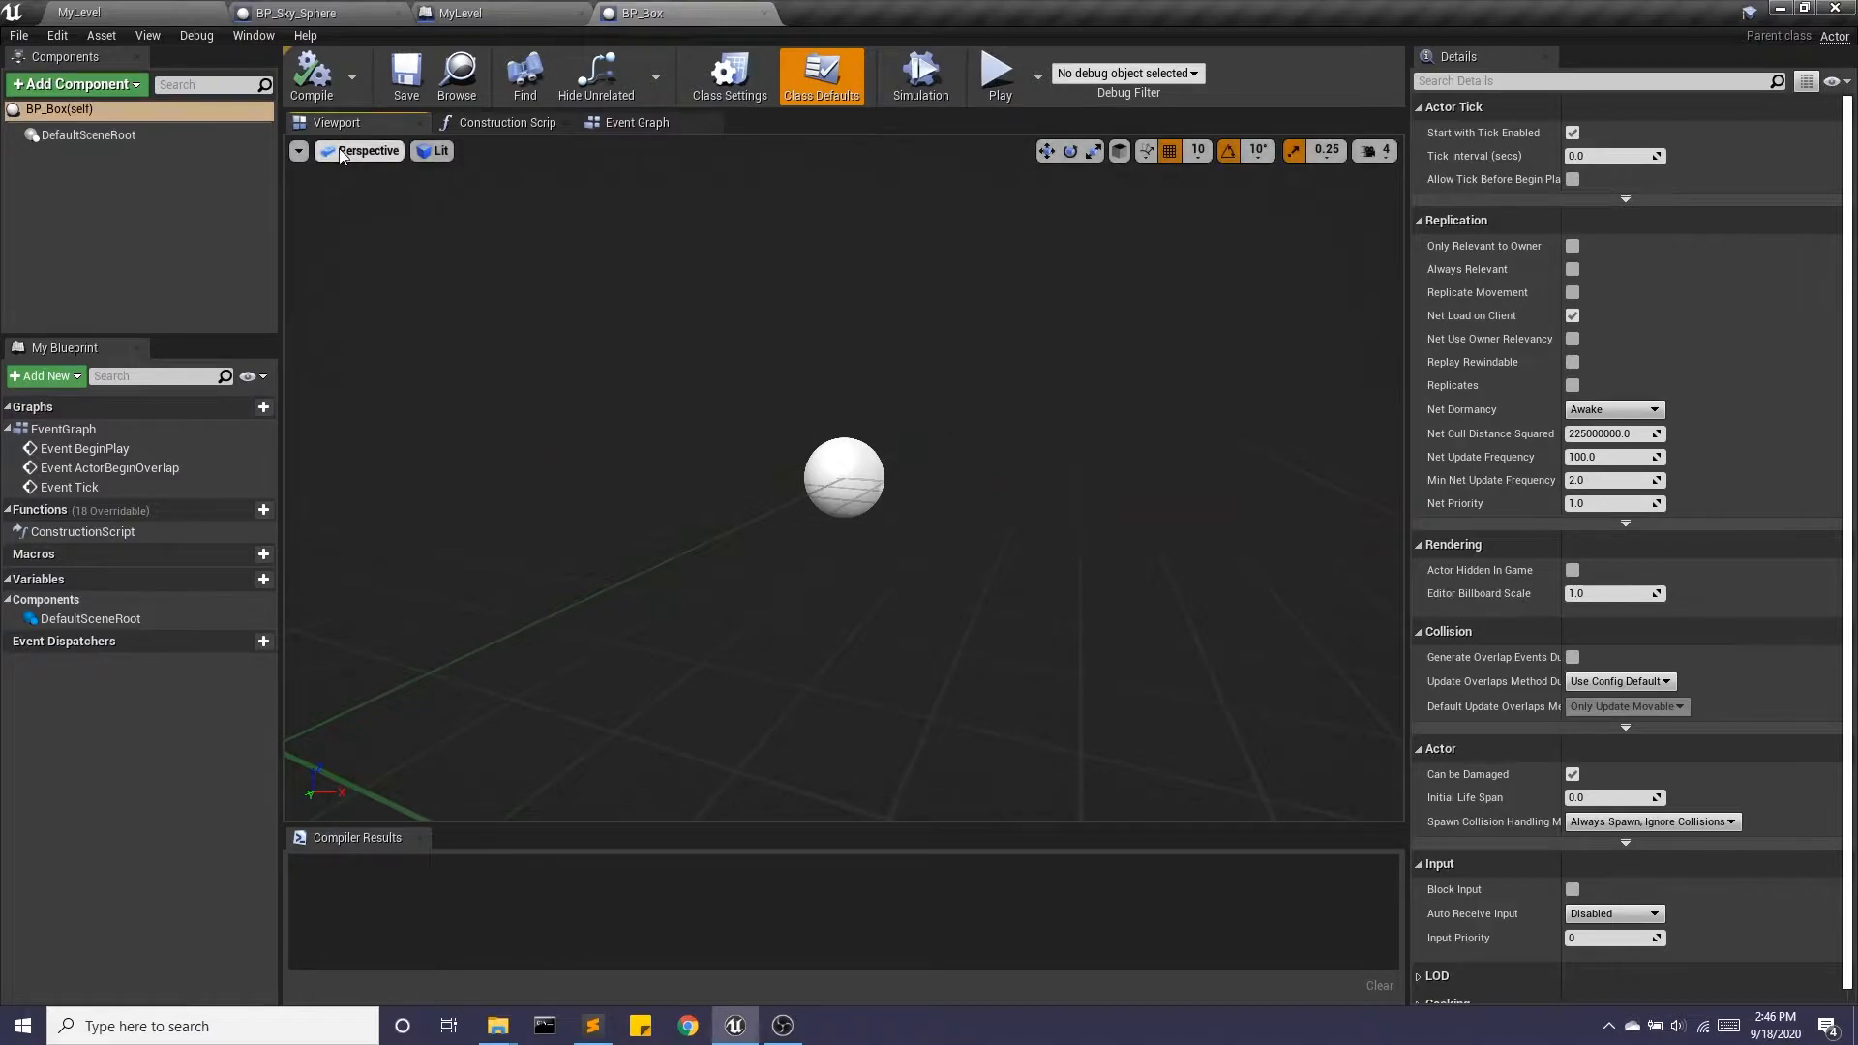
click(495, 124)
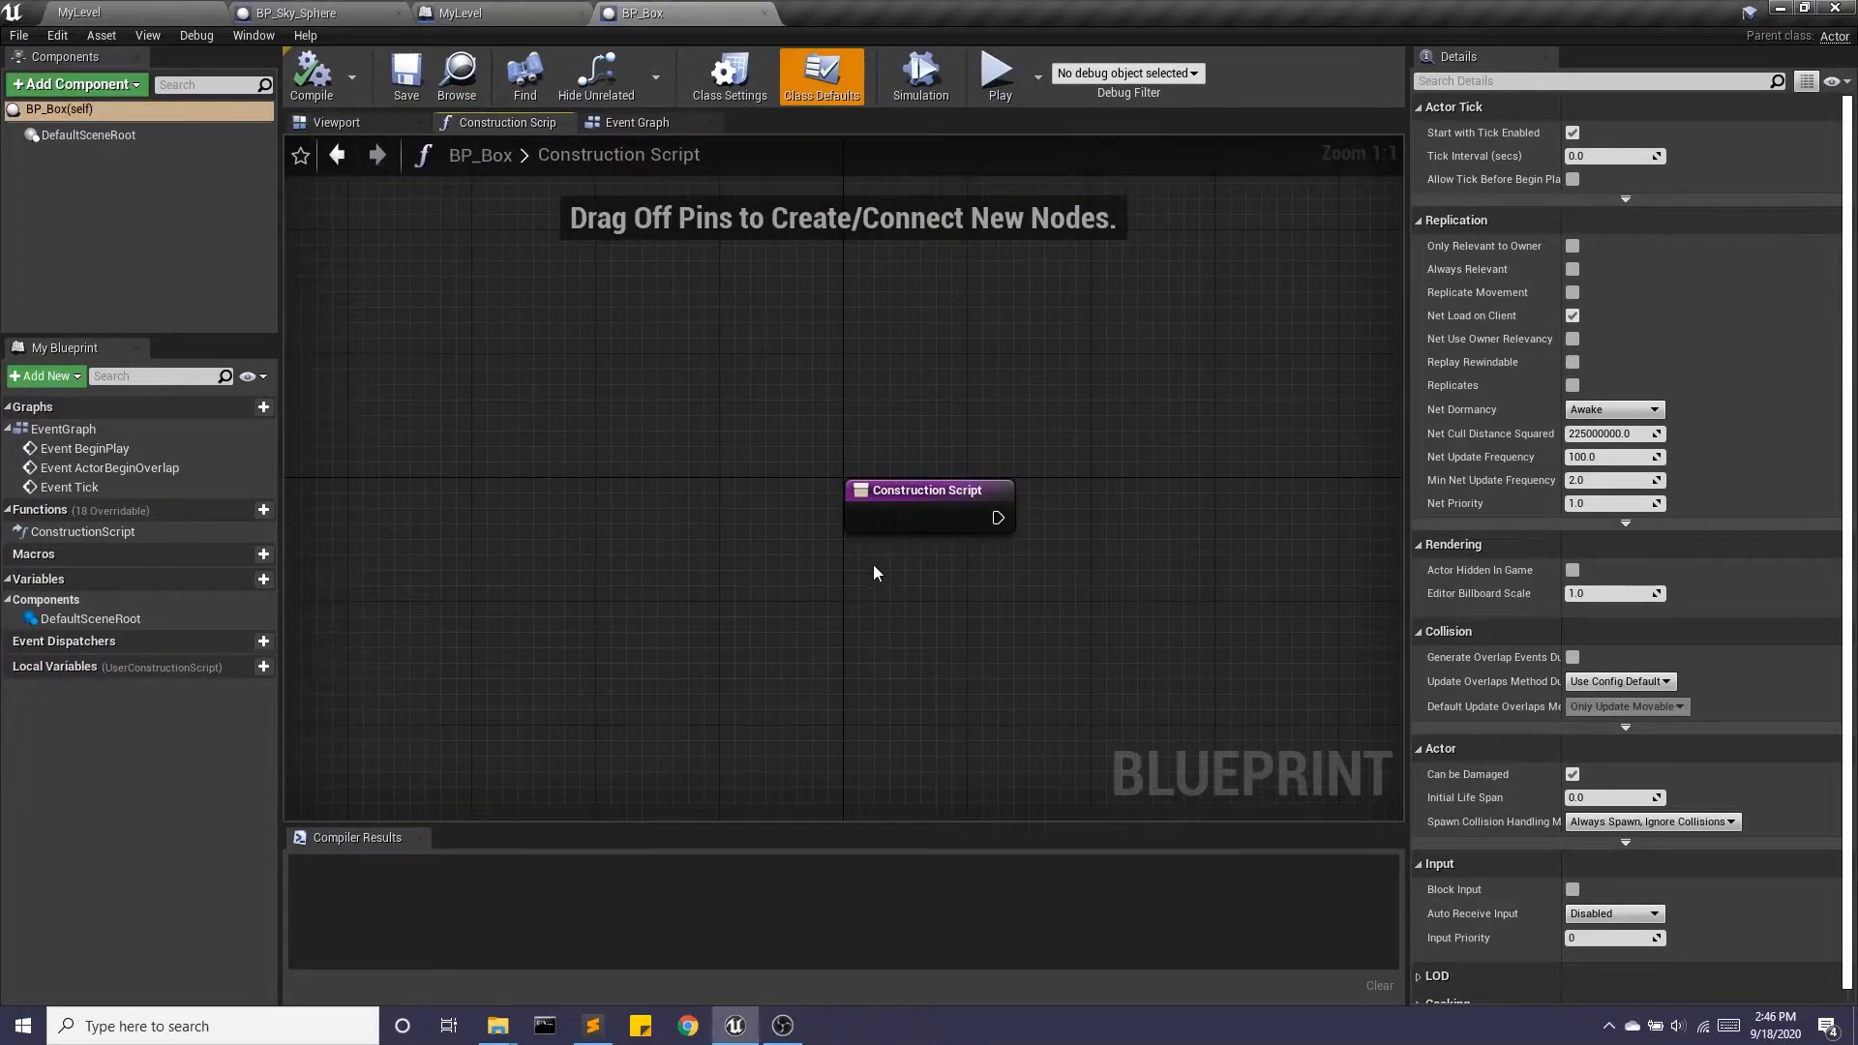
click(641, 122)
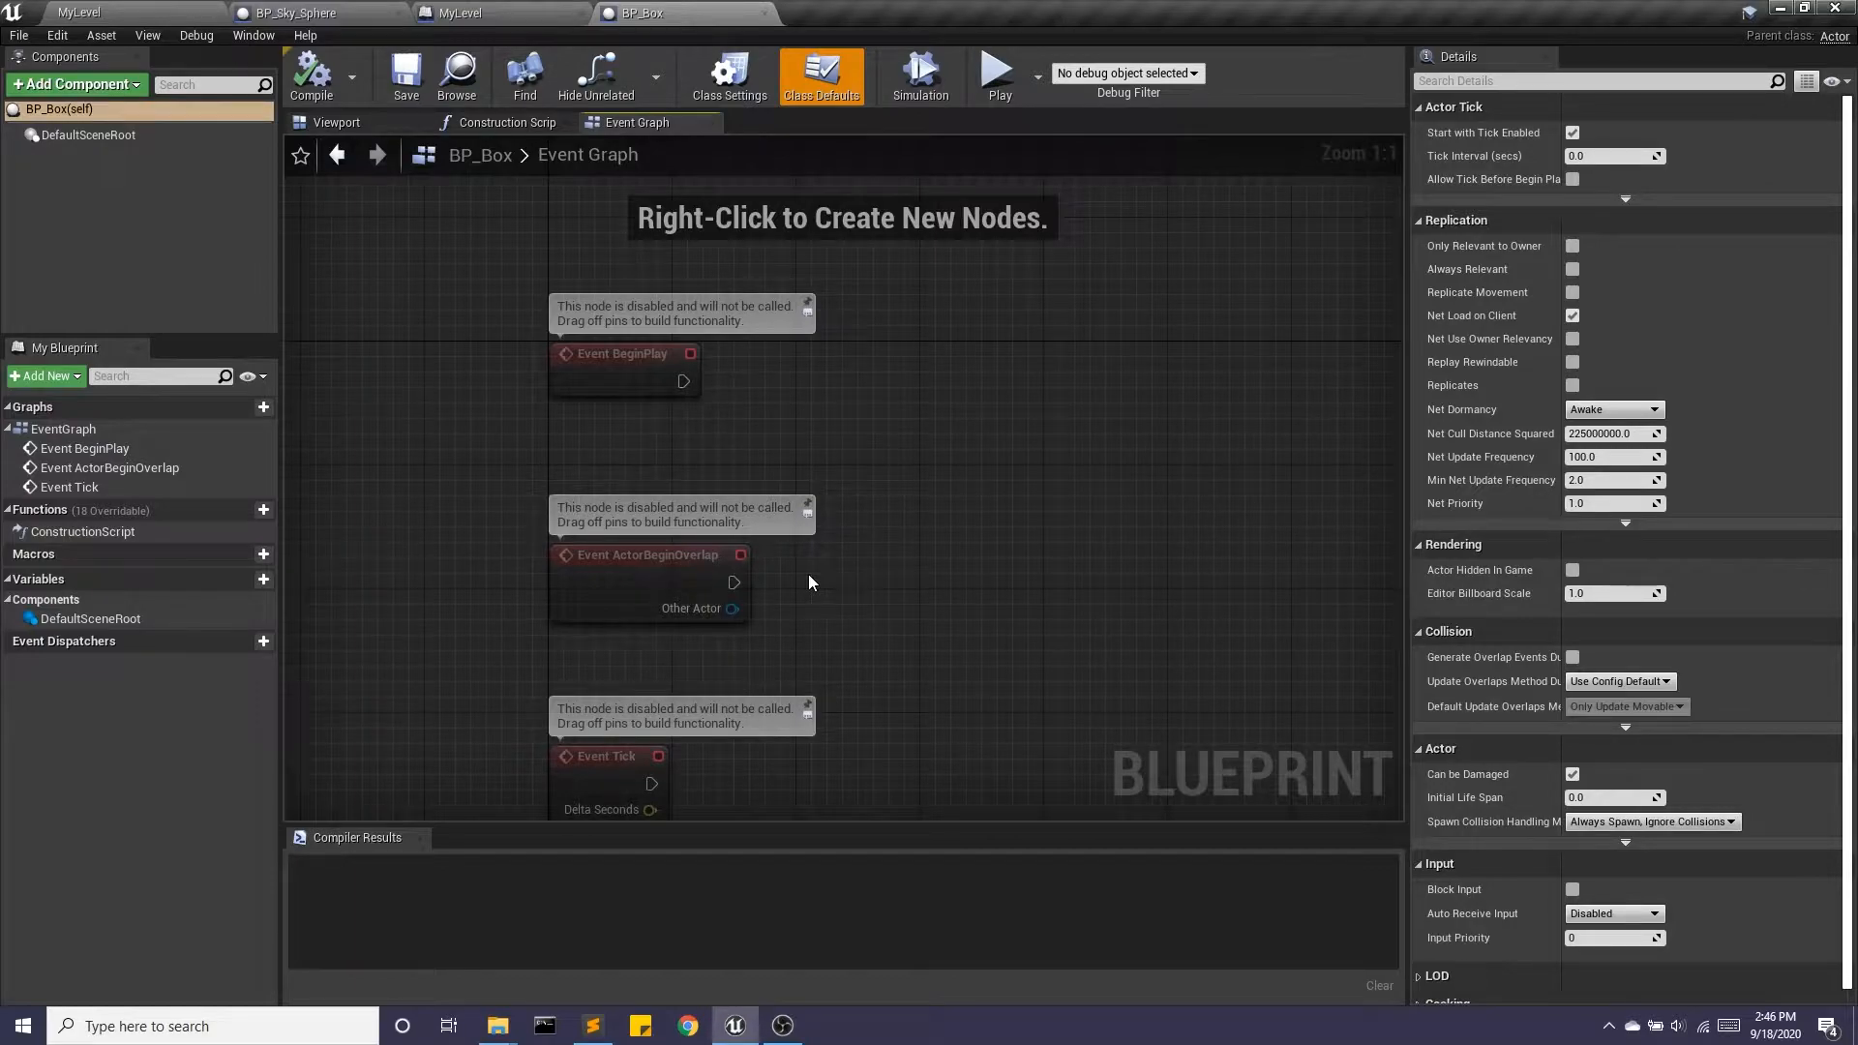
click(347, 123)
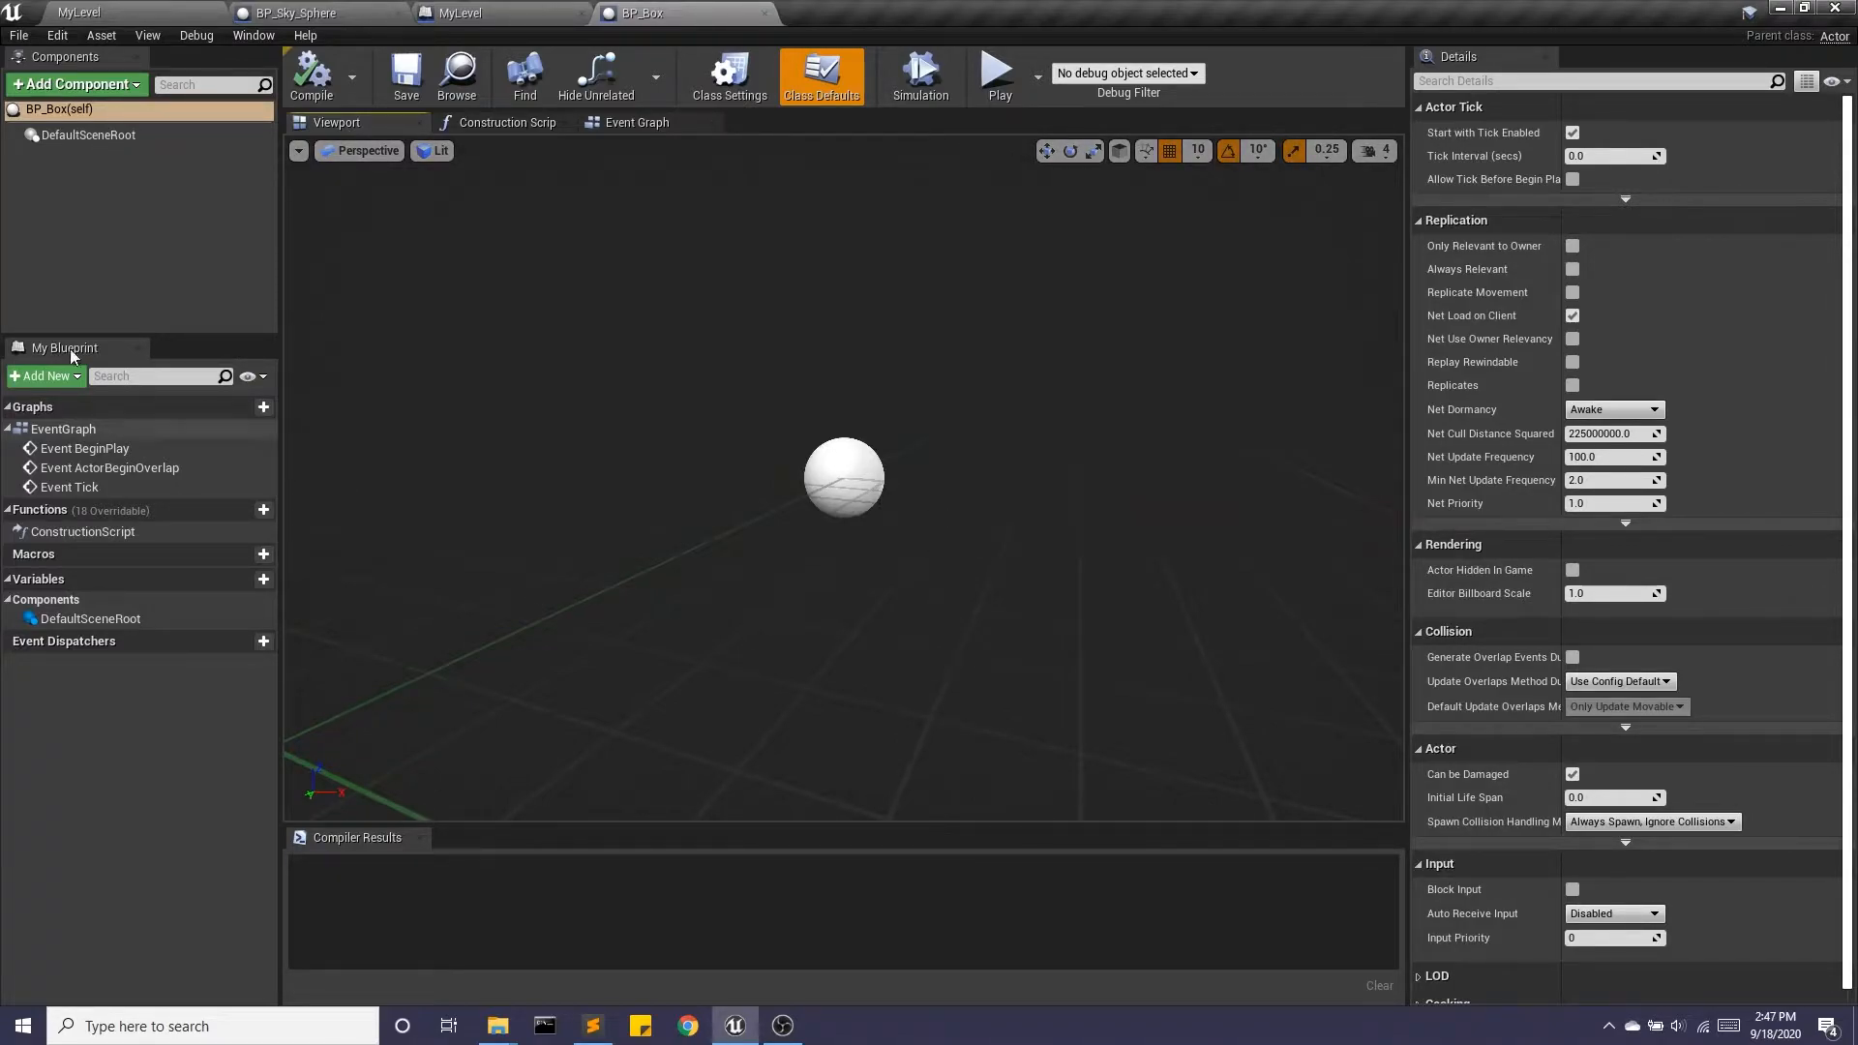
- Add a Static Mesh component under the root of BP_Box
click(96, 86)
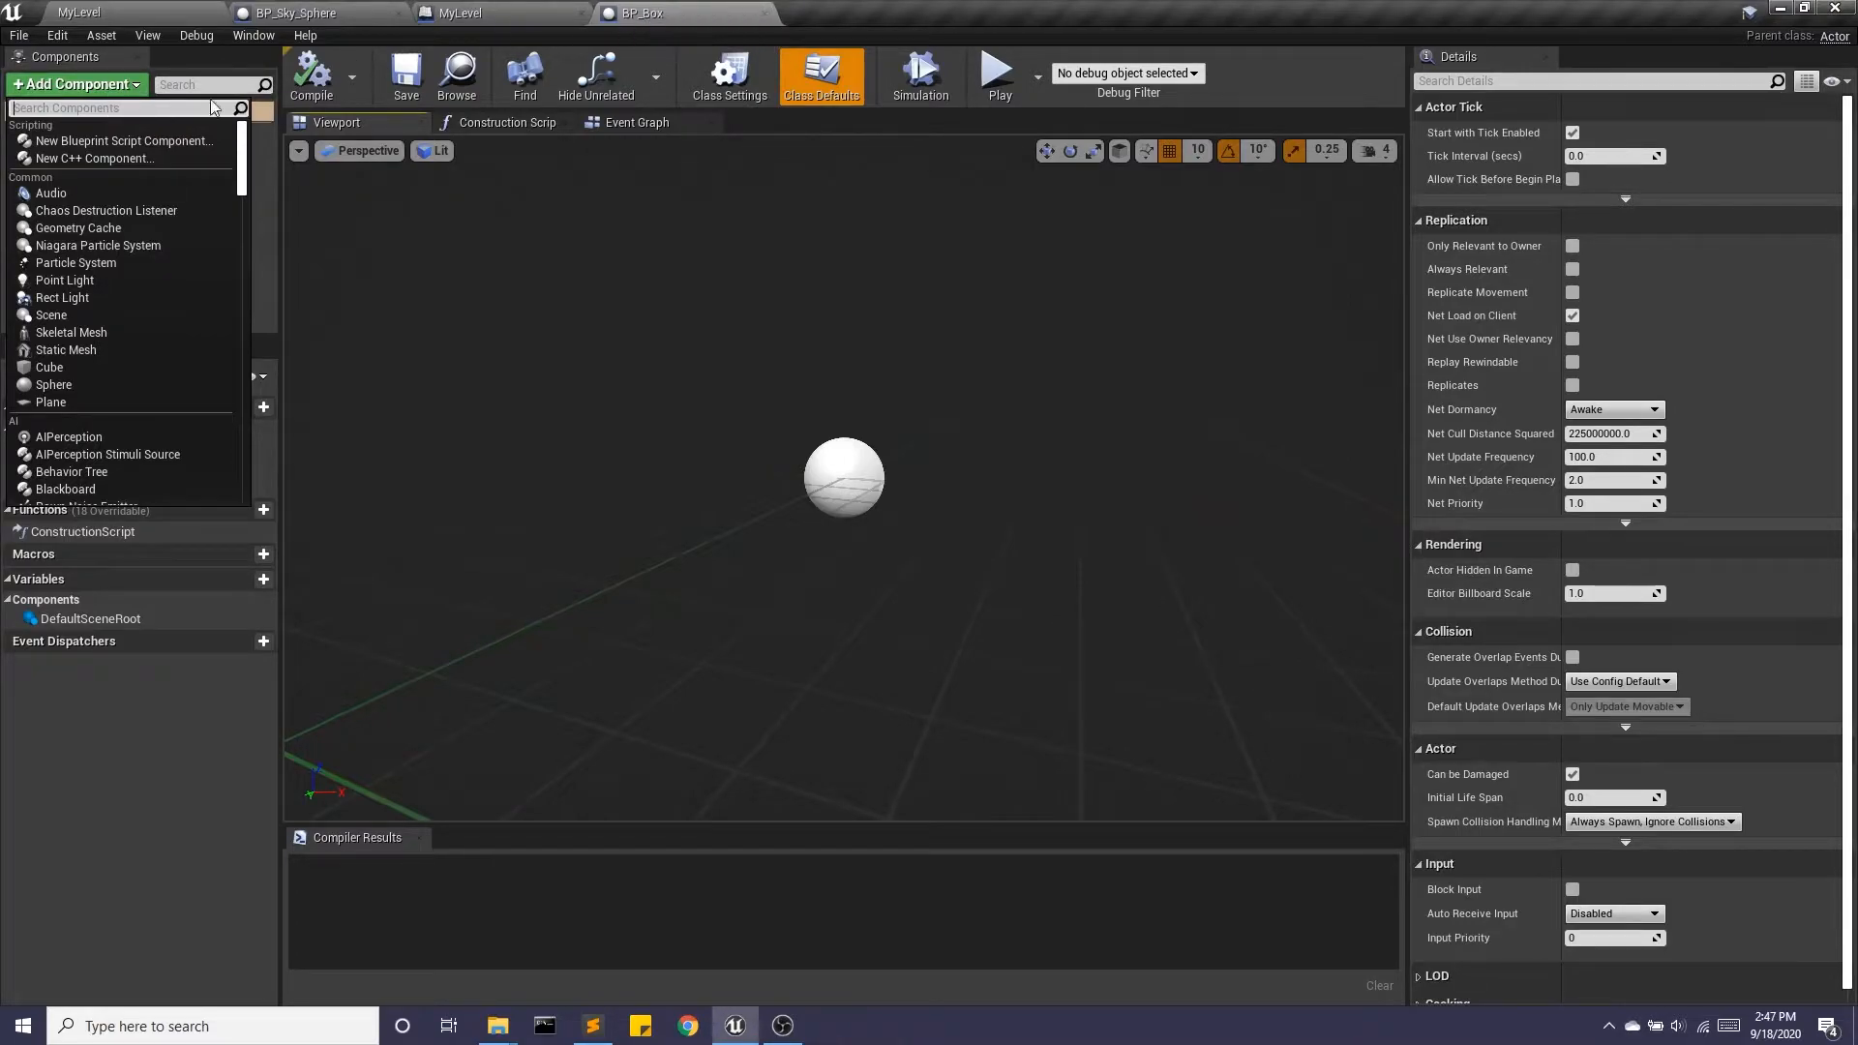
text(stati)
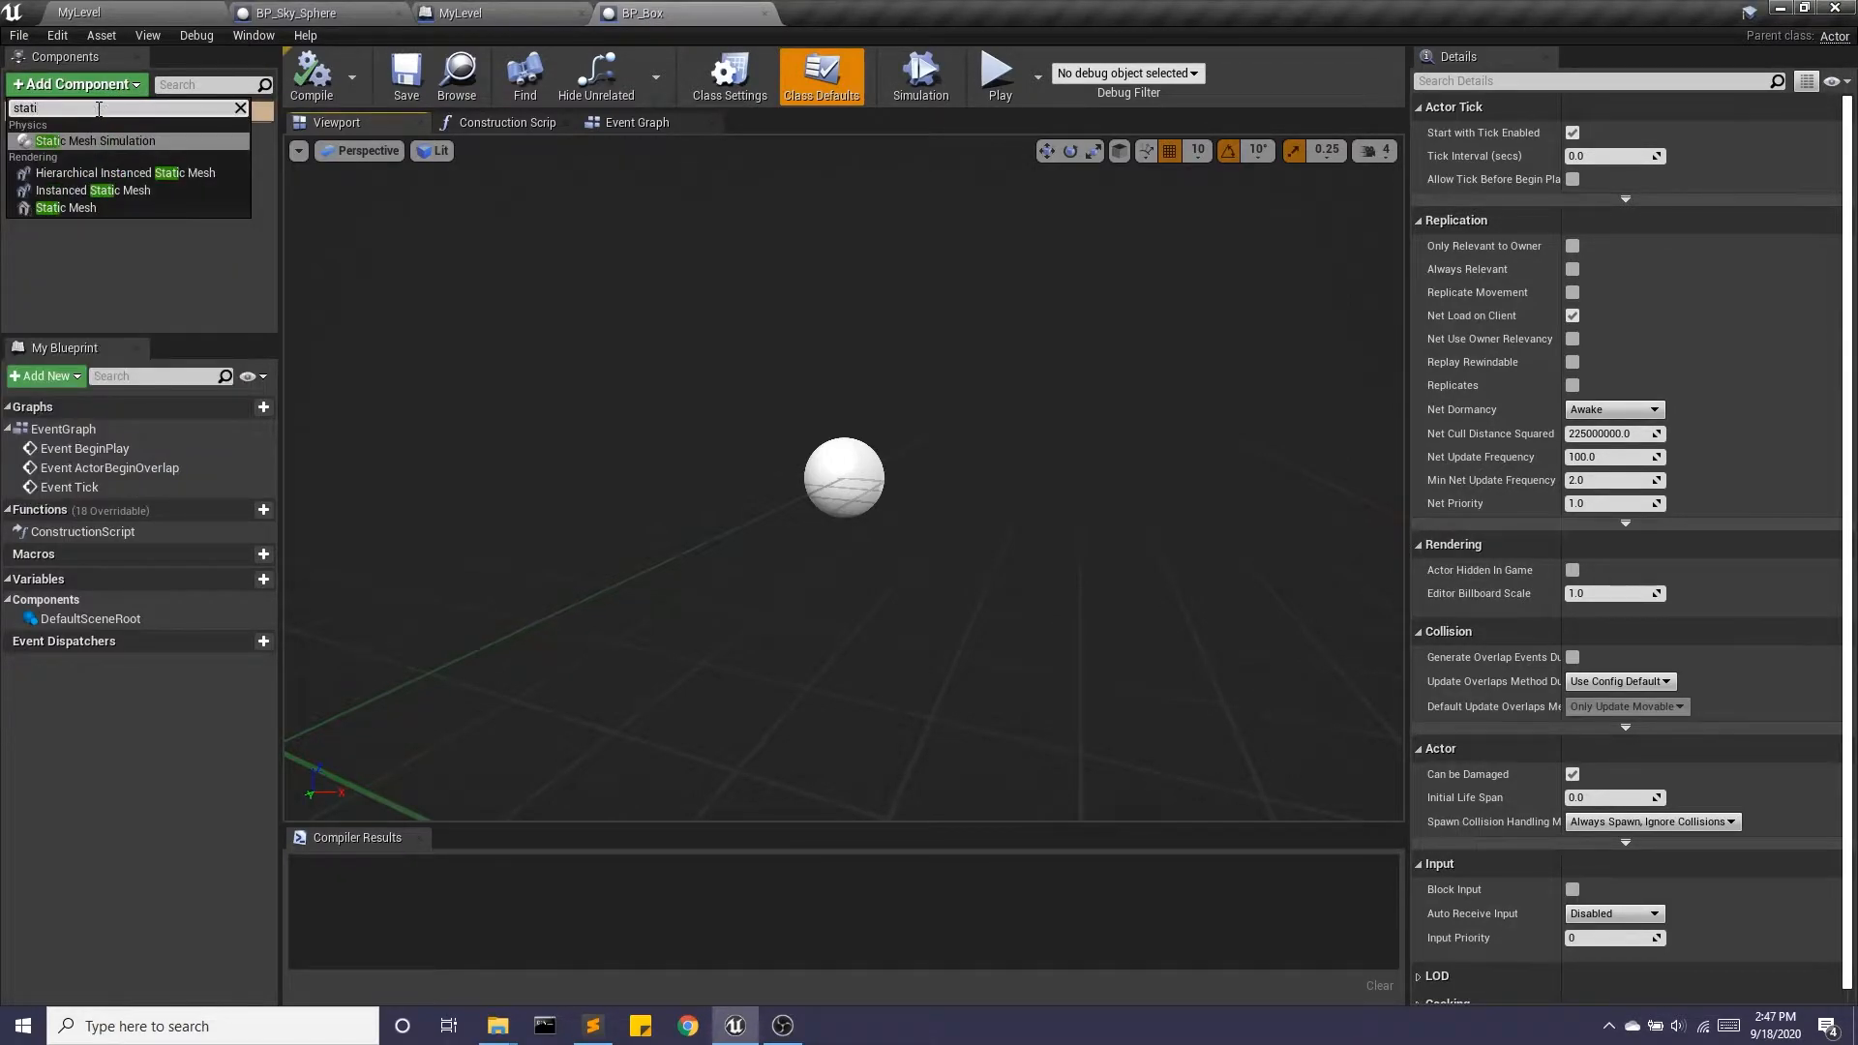
click(66, 207)
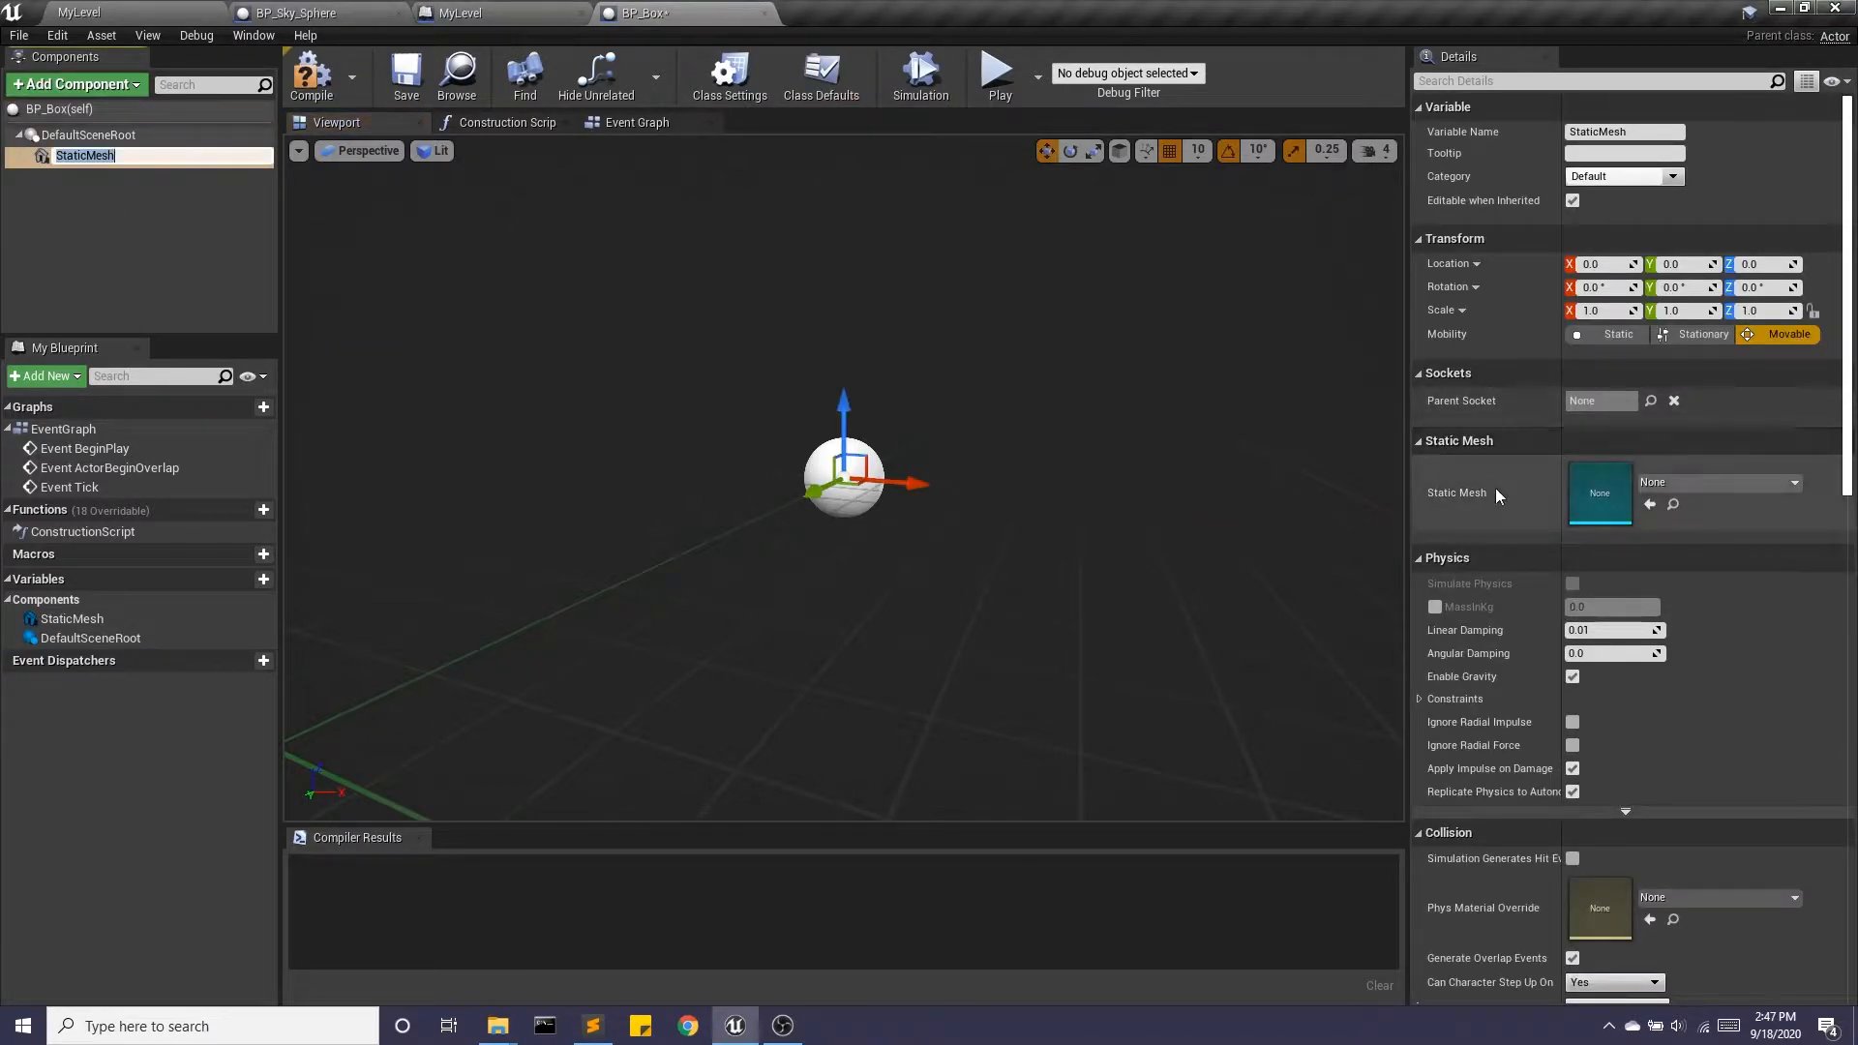
- Assign the Cube mesh that uses WorldGridMaterial to the StaticMesh component and change its material to WidgetMaterial_Z
click(1721, 483)
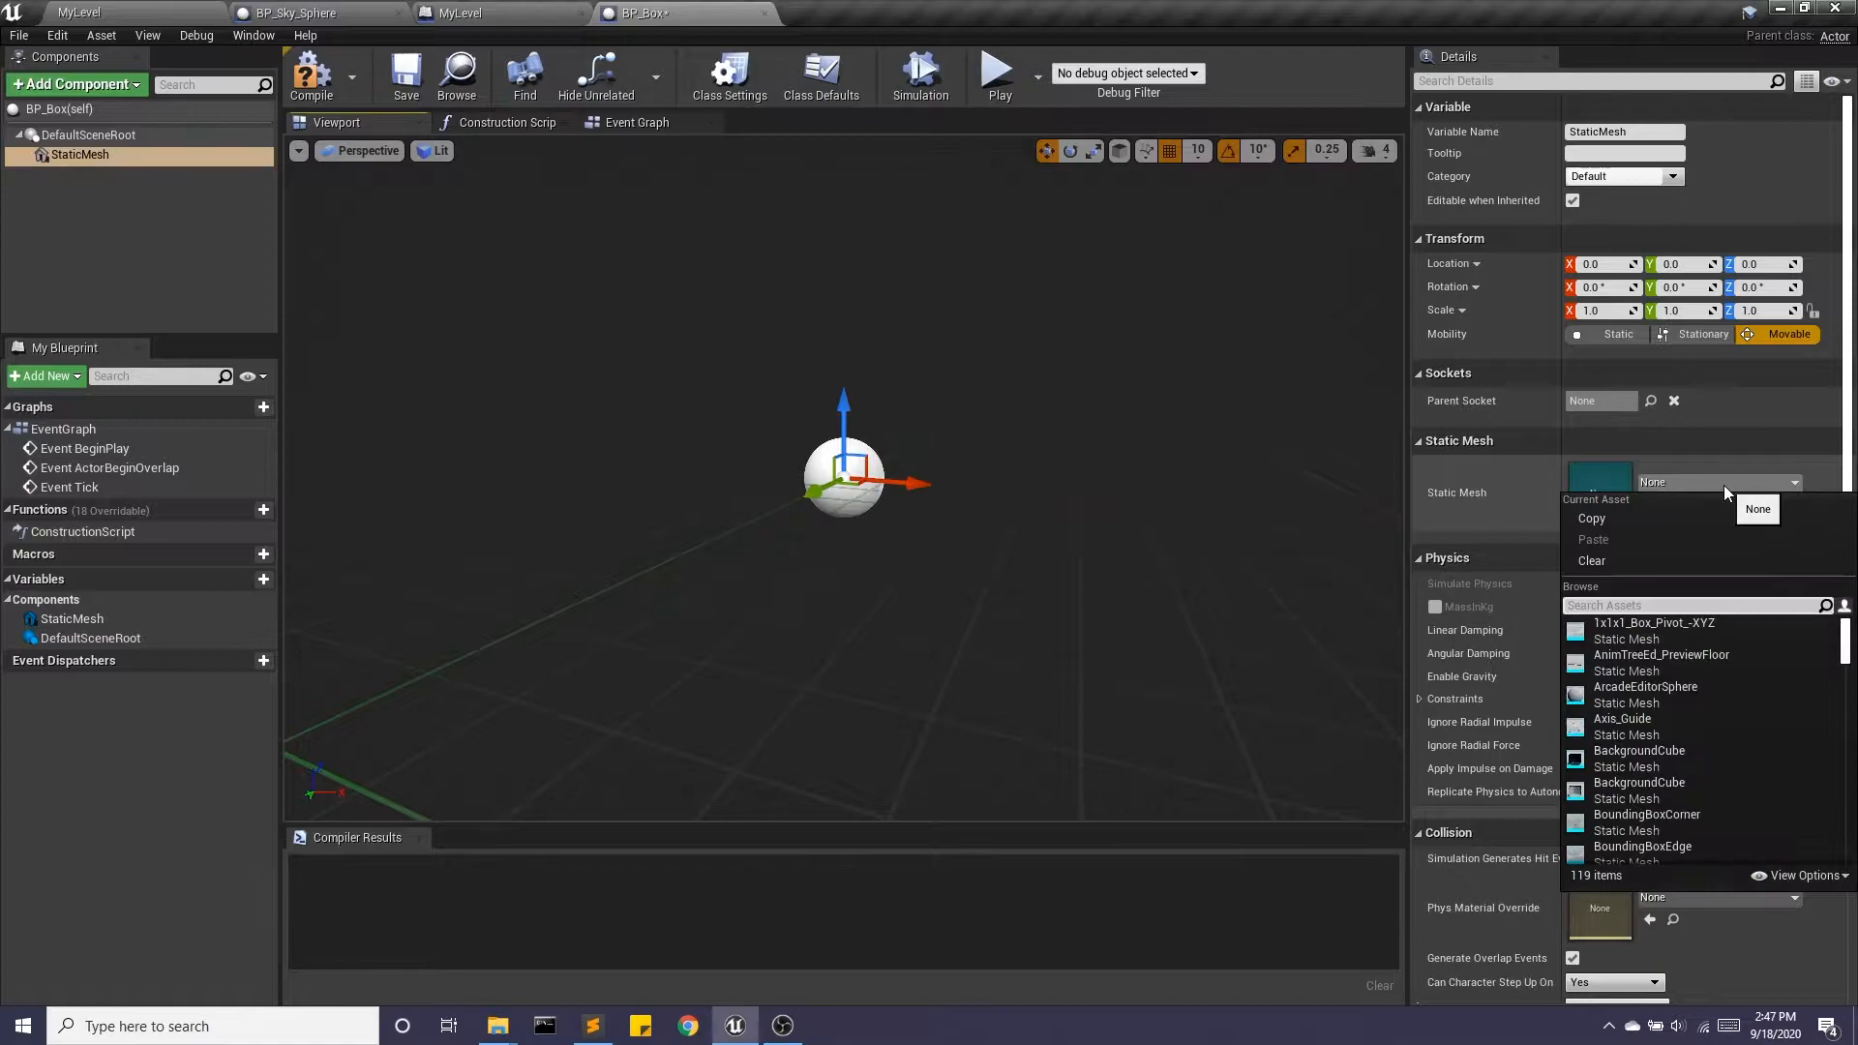
text(cube)
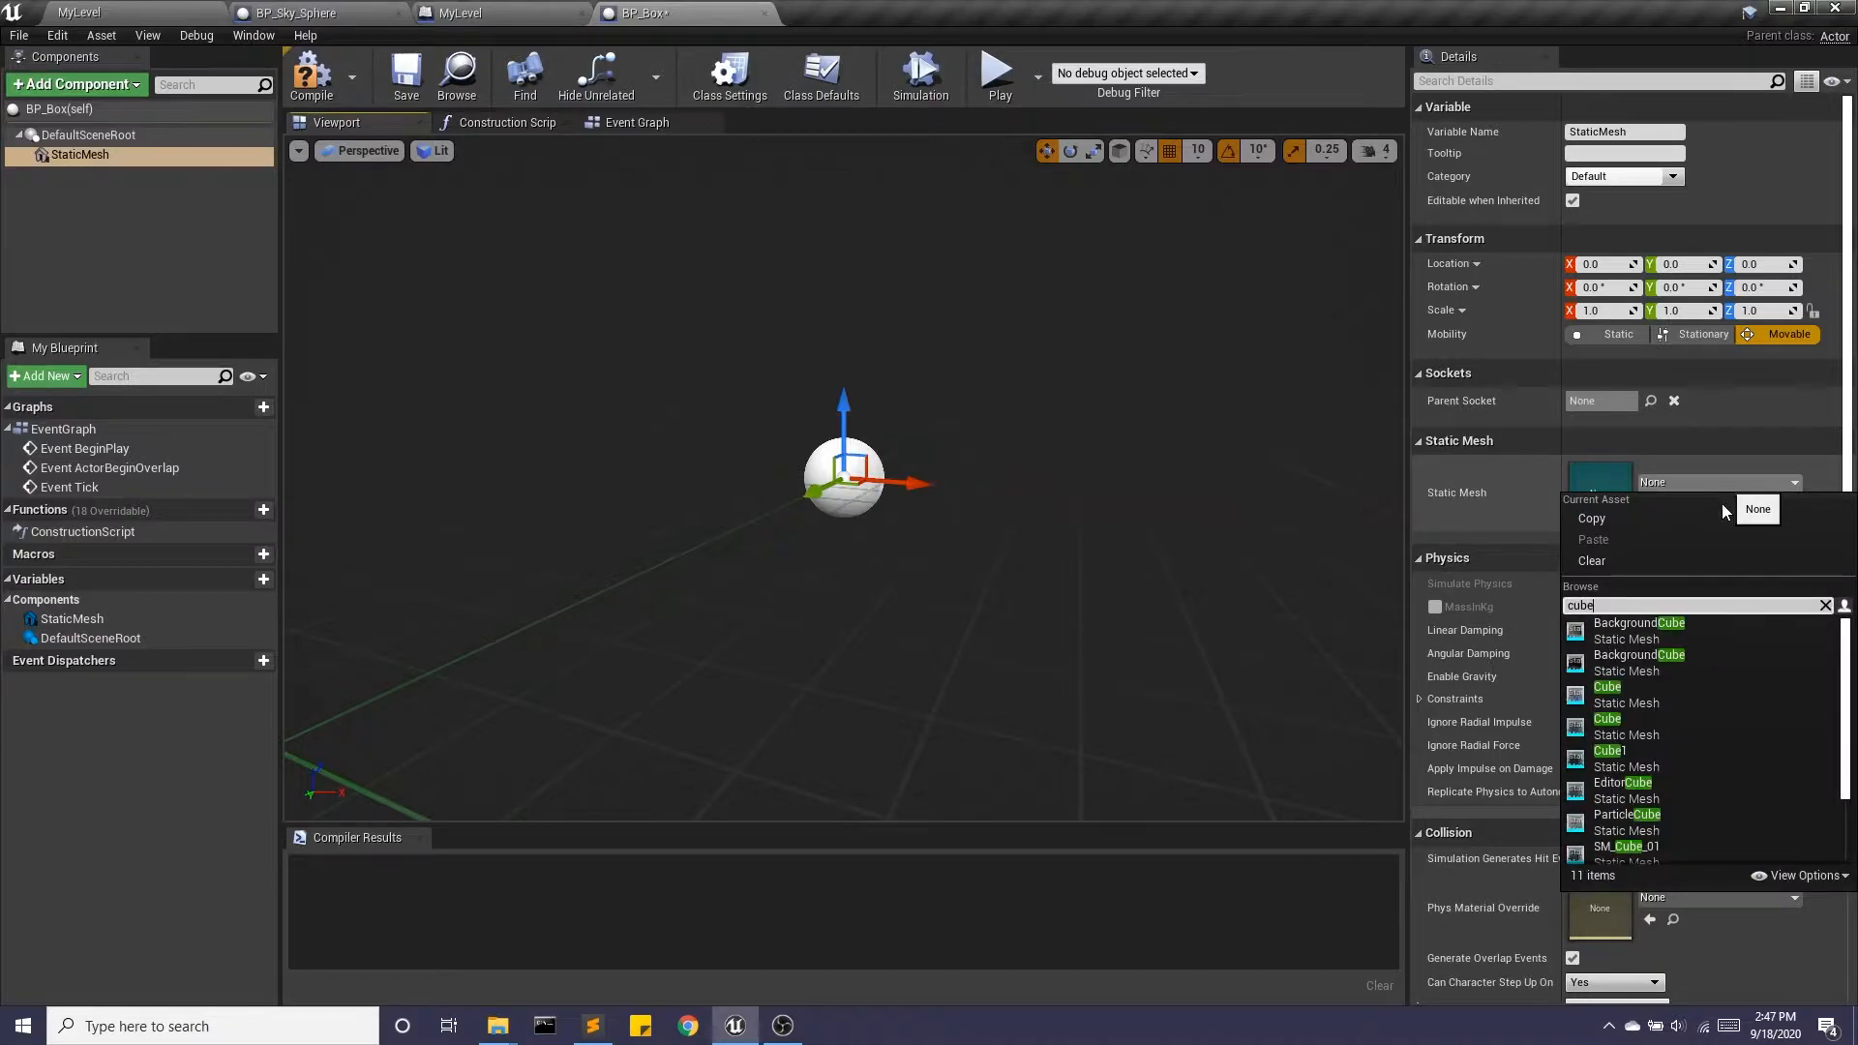
click(1679, 687)
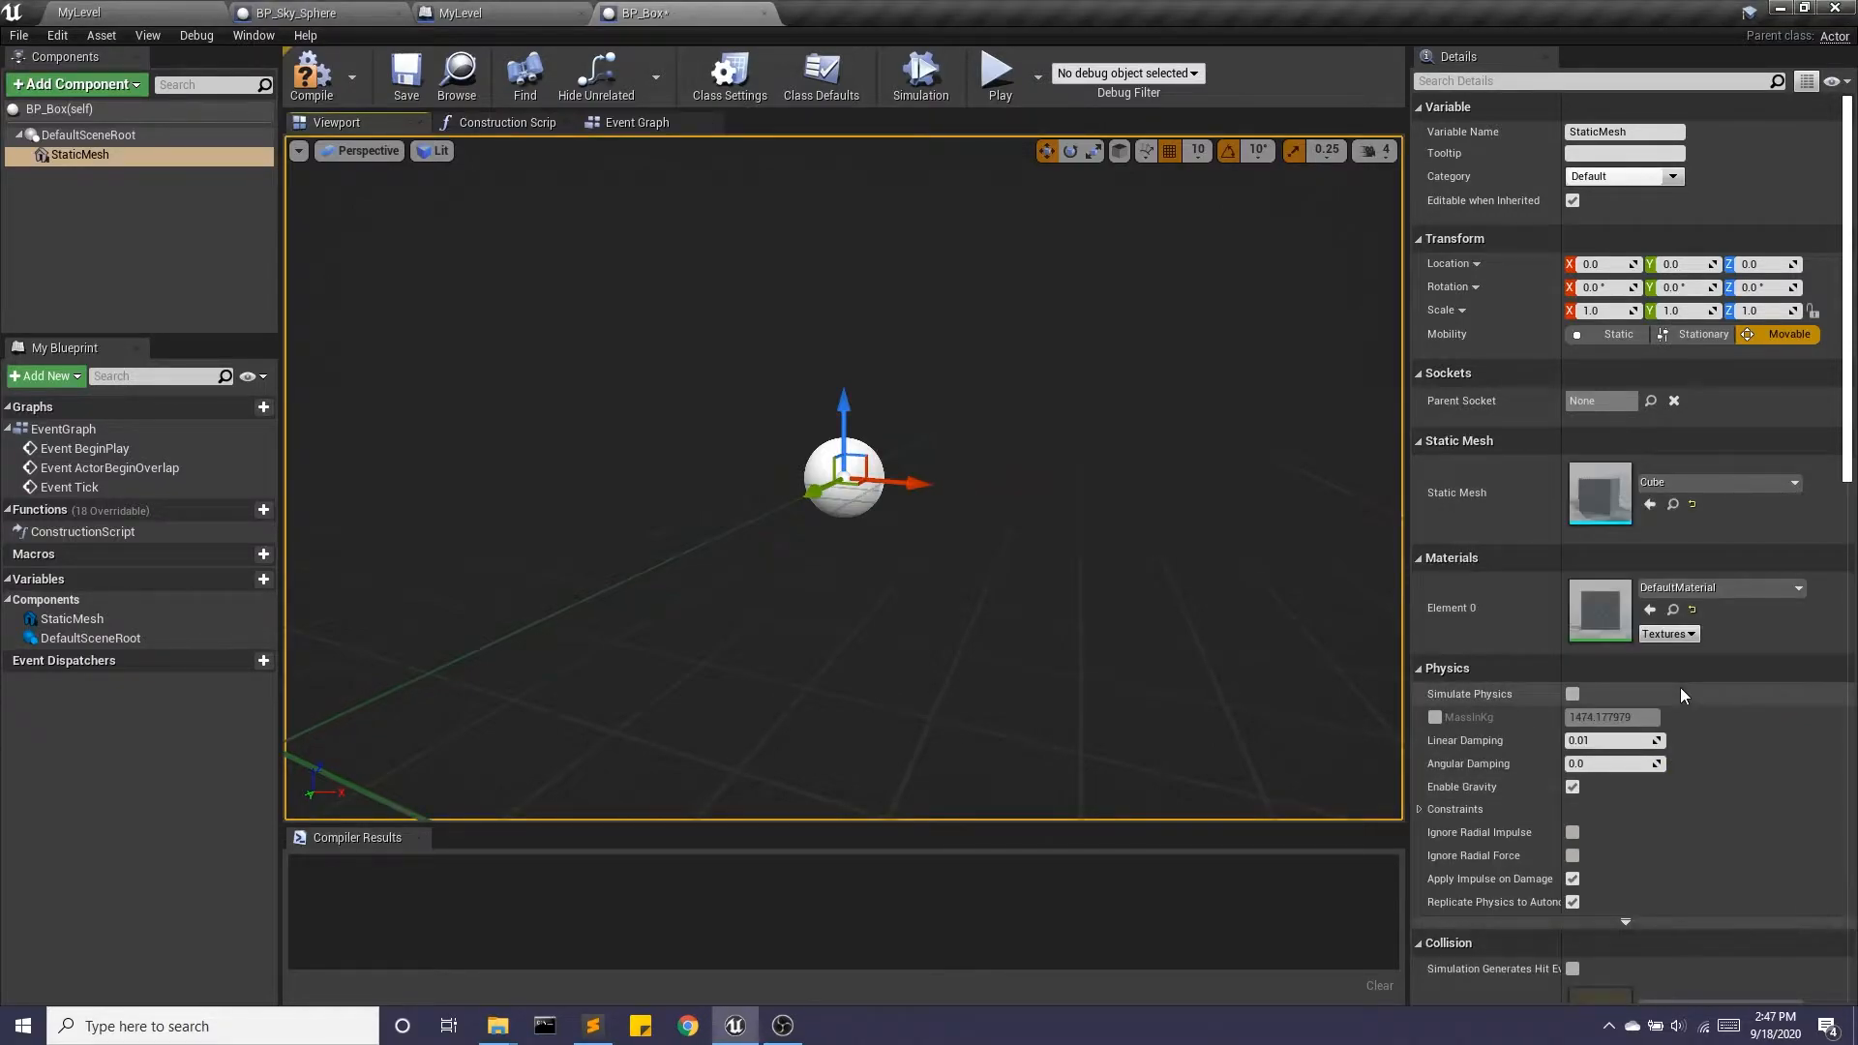
click(1711, 483)
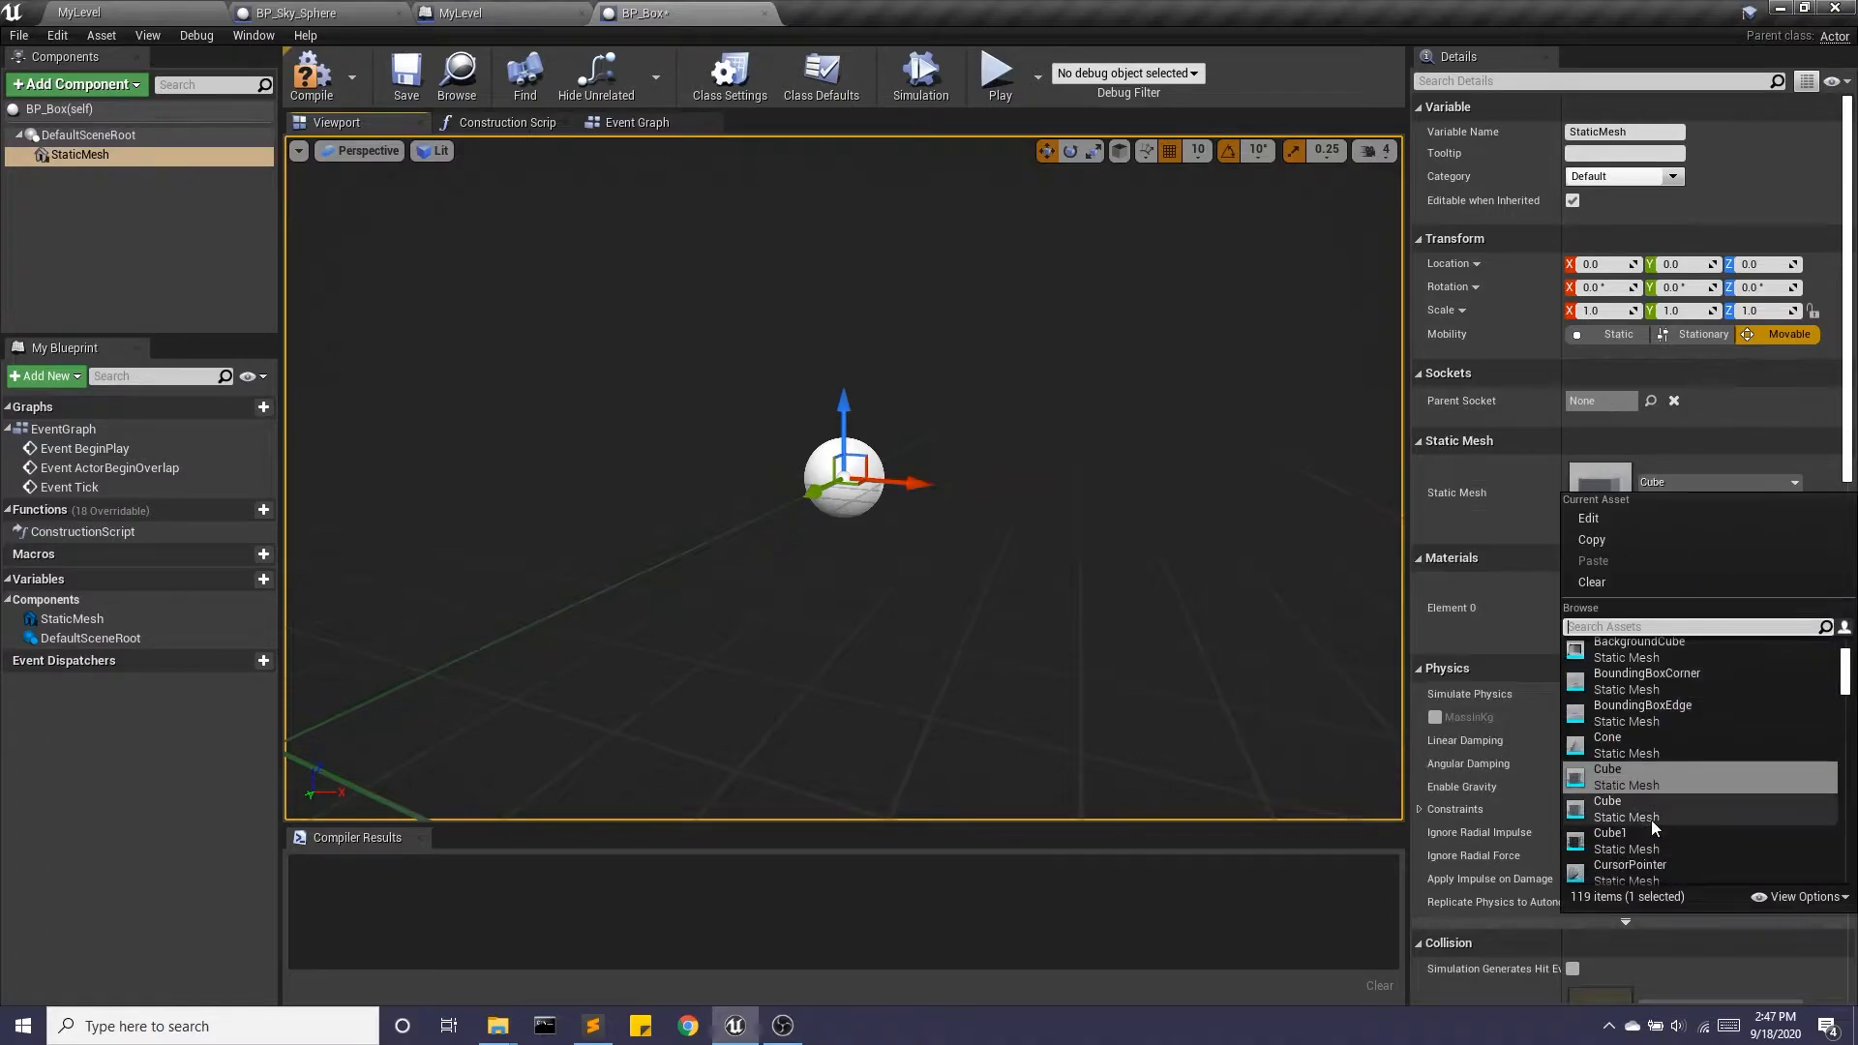
click(1647, 821)
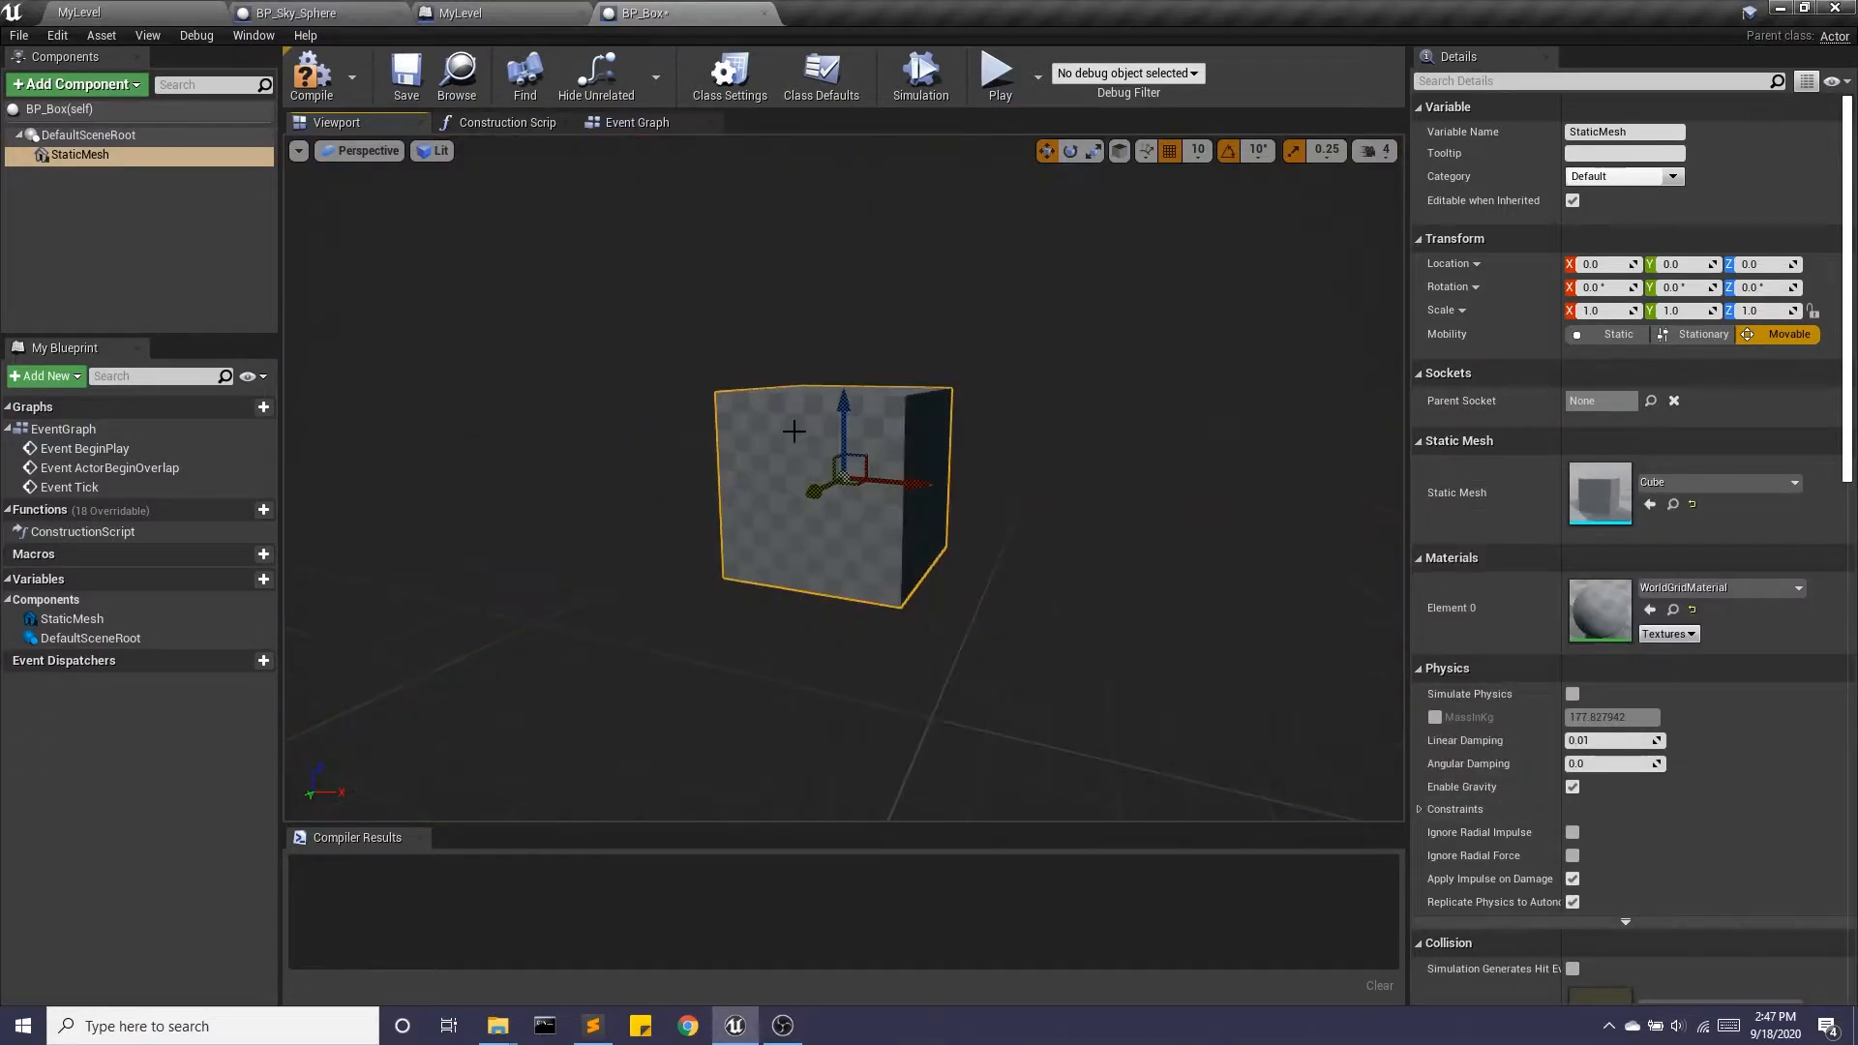
click(1694, 588)
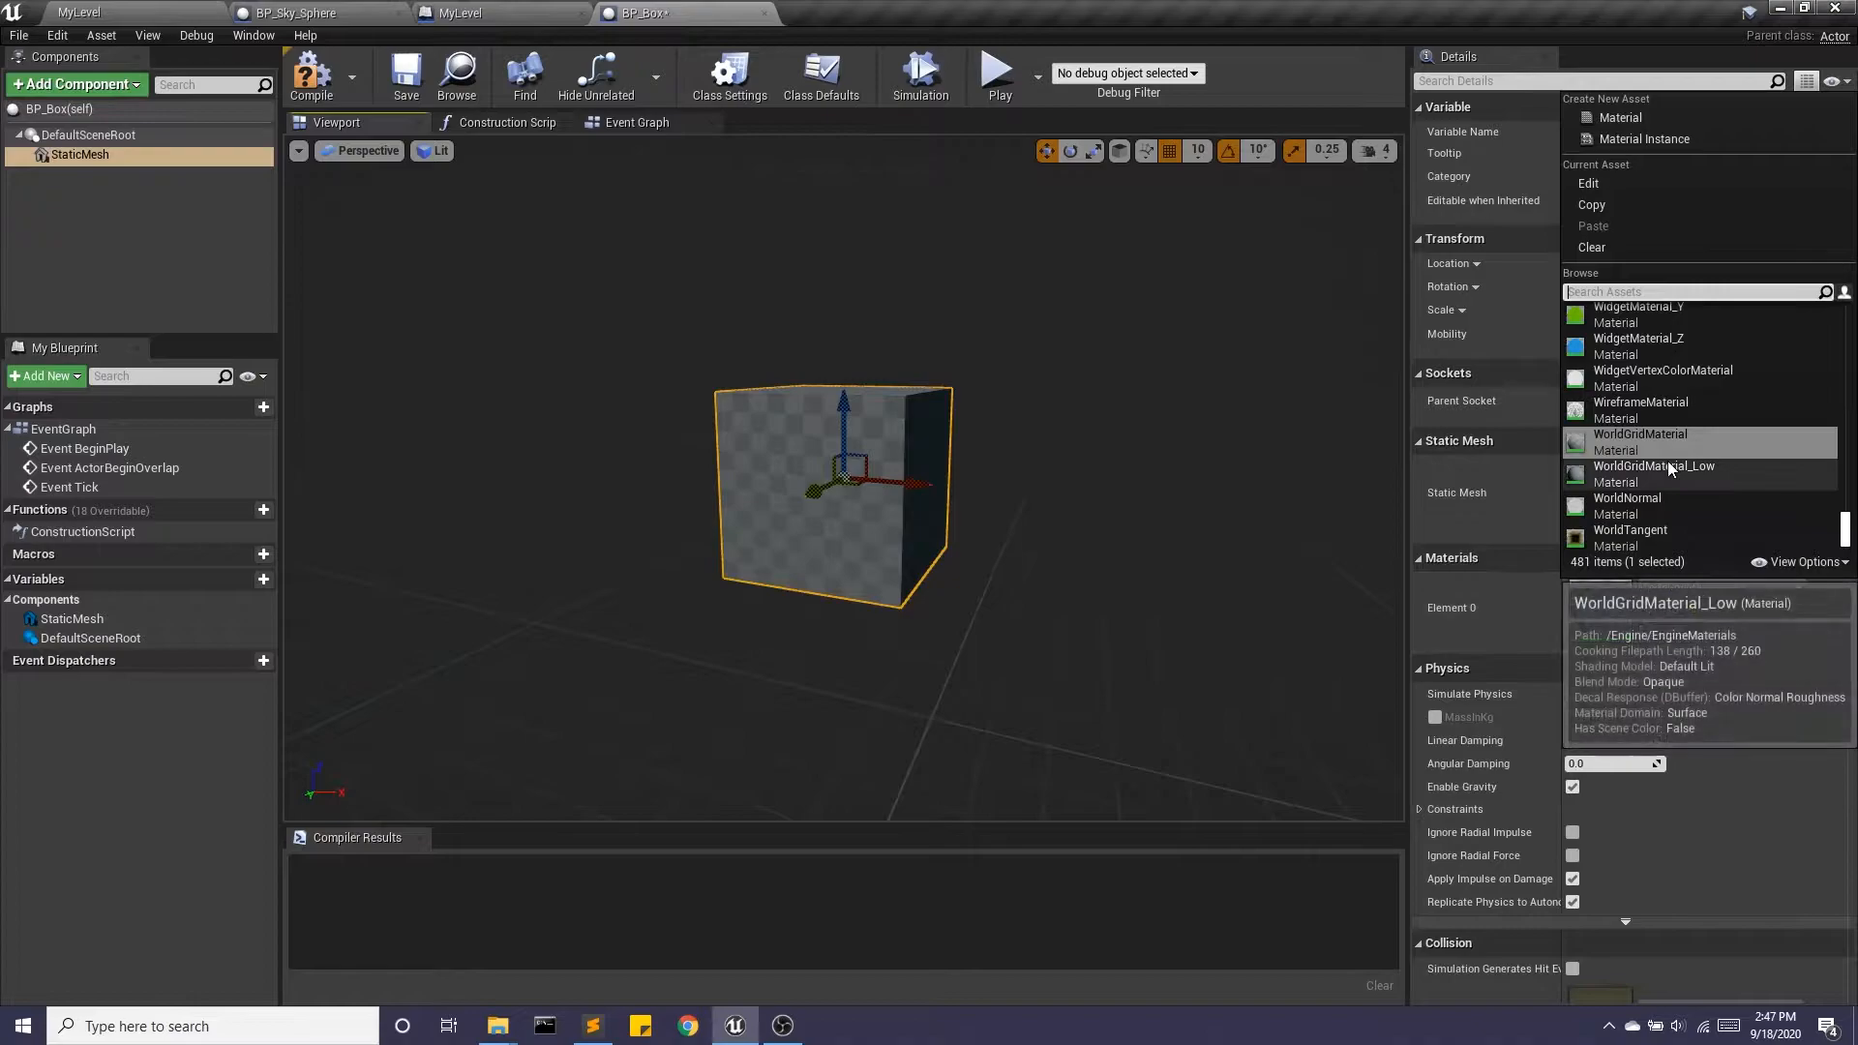
click(1635, 350)
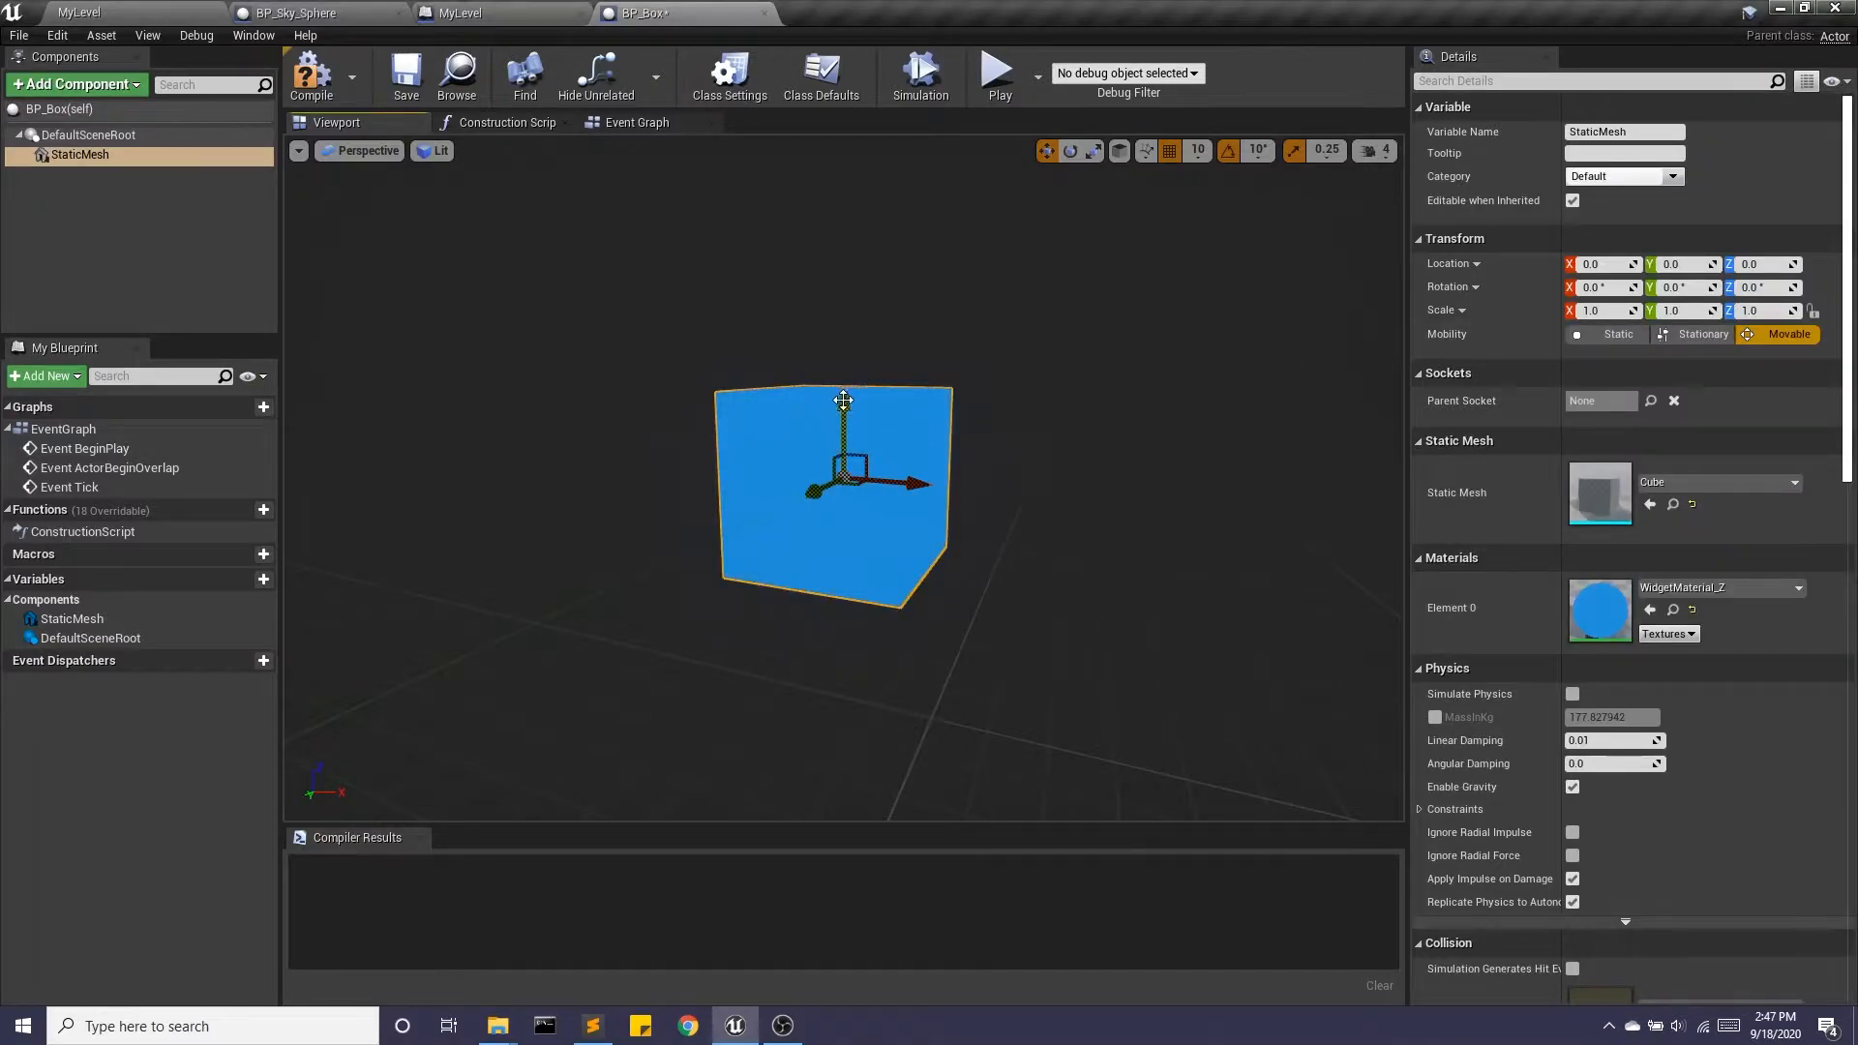
- Raise the cube above the root to a Z location of 160, and compile and save BP_Box
drag(844, 402, 852, 185)
right_drag(813, 422, 814, 463)
drag(776, 382, 776, 289)
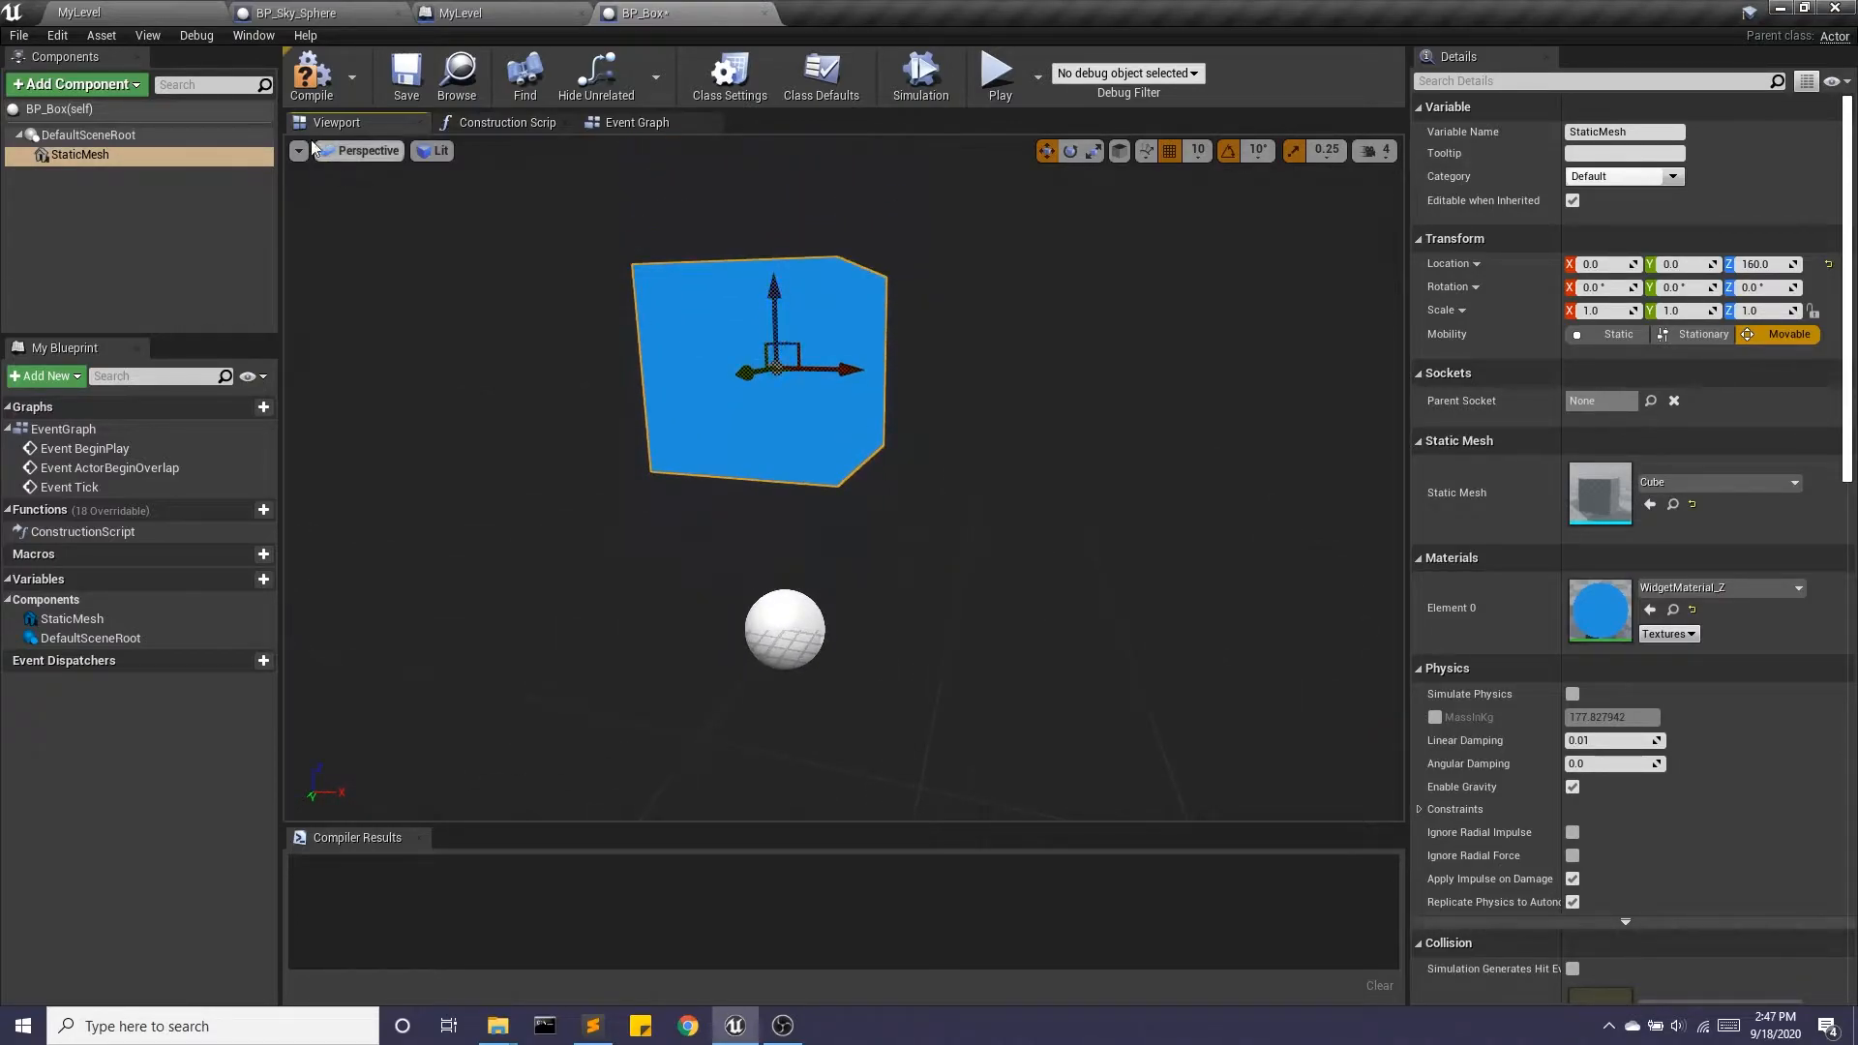
click(309, 75)
click(405, 77)
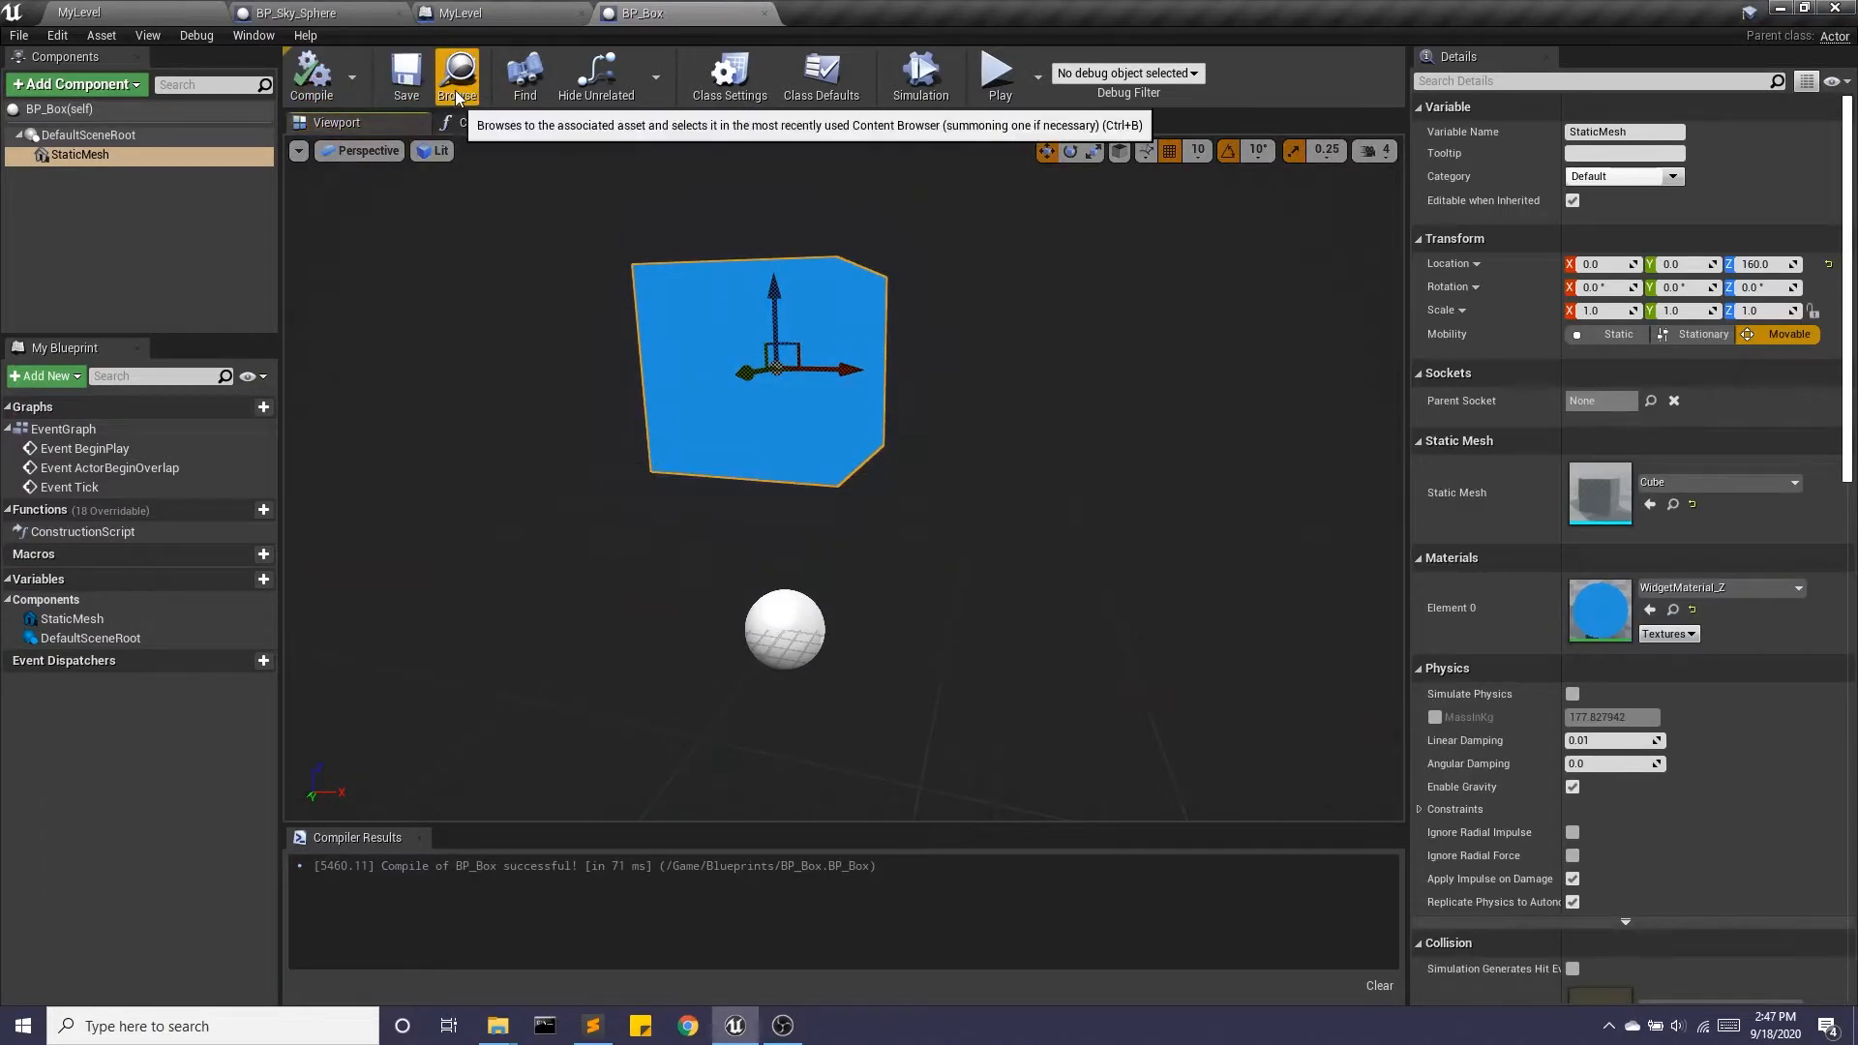
- Place three BP_Box instances side by side across the front part of the floor in MyLevel
click(126, 10)
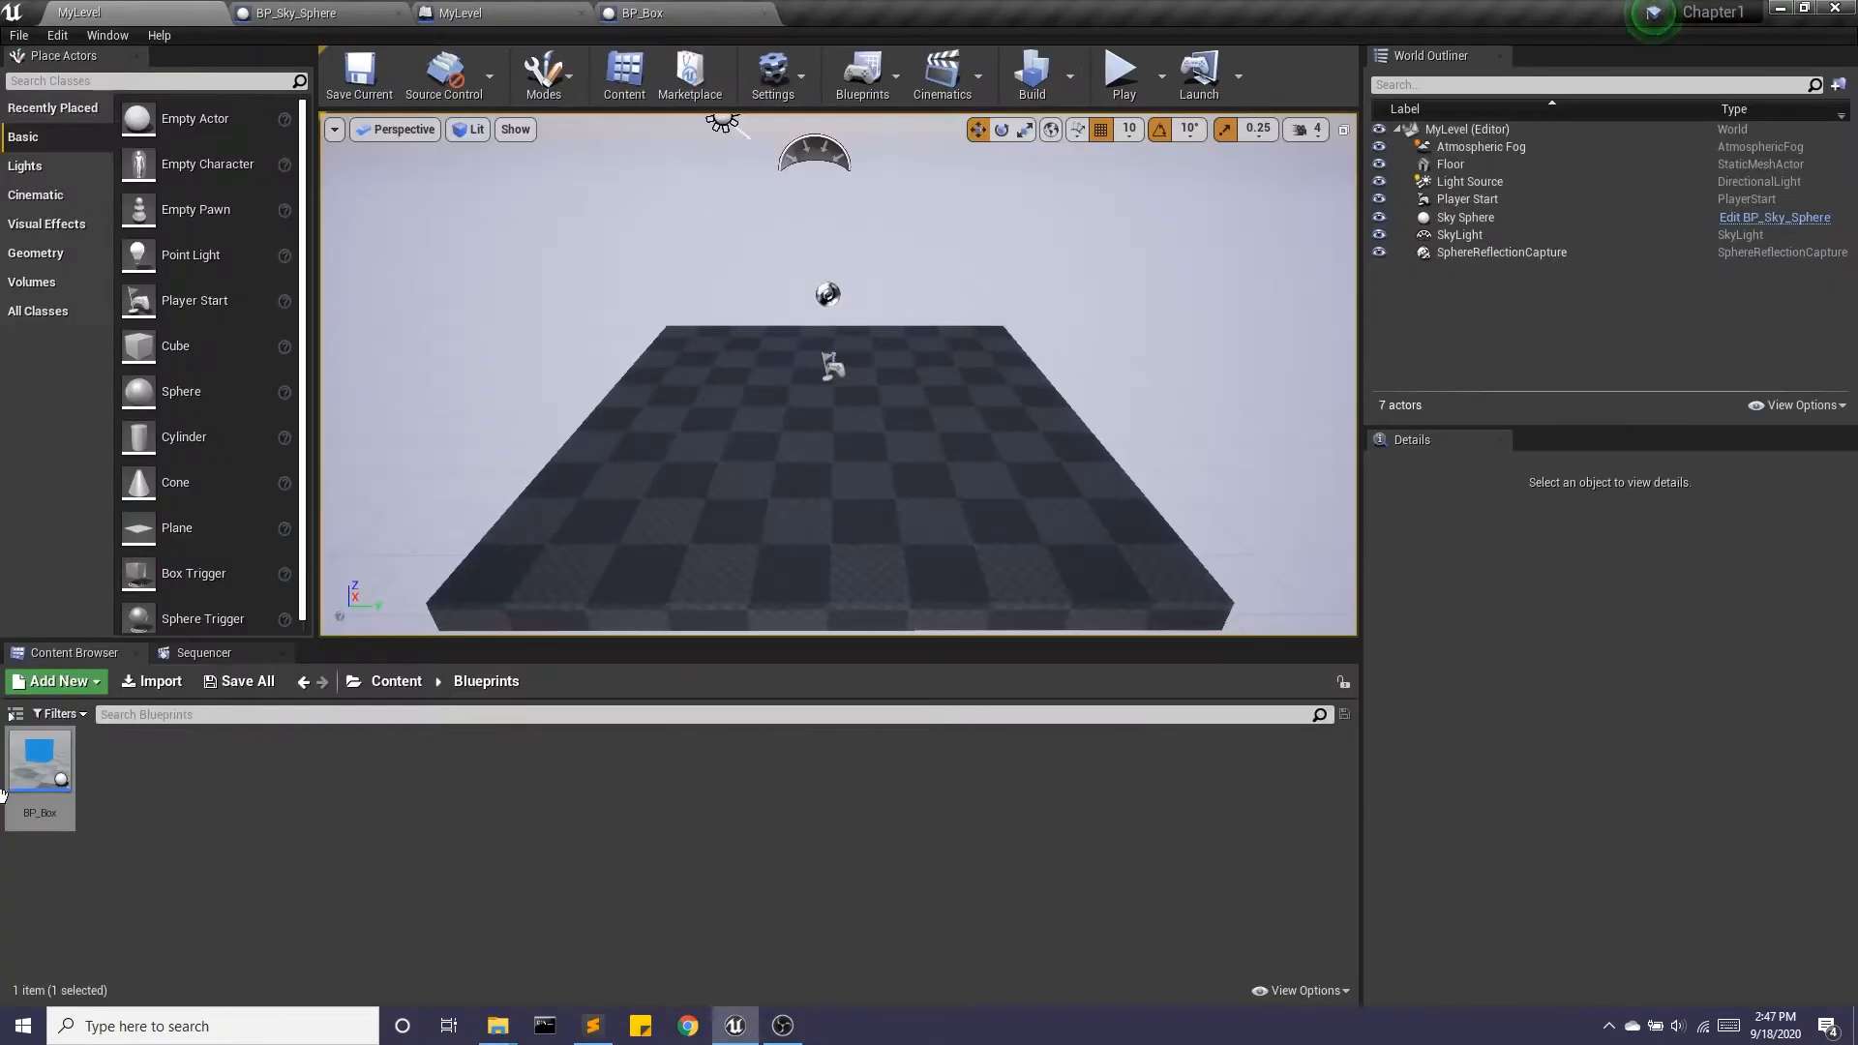
drag(38, 765, 582, 511)
drag(39, 759, 1016, 510)
- Lower the cube in BP_Box to a Z location of 50, using the Left view for alignment, and compile and save
click(568, 8)
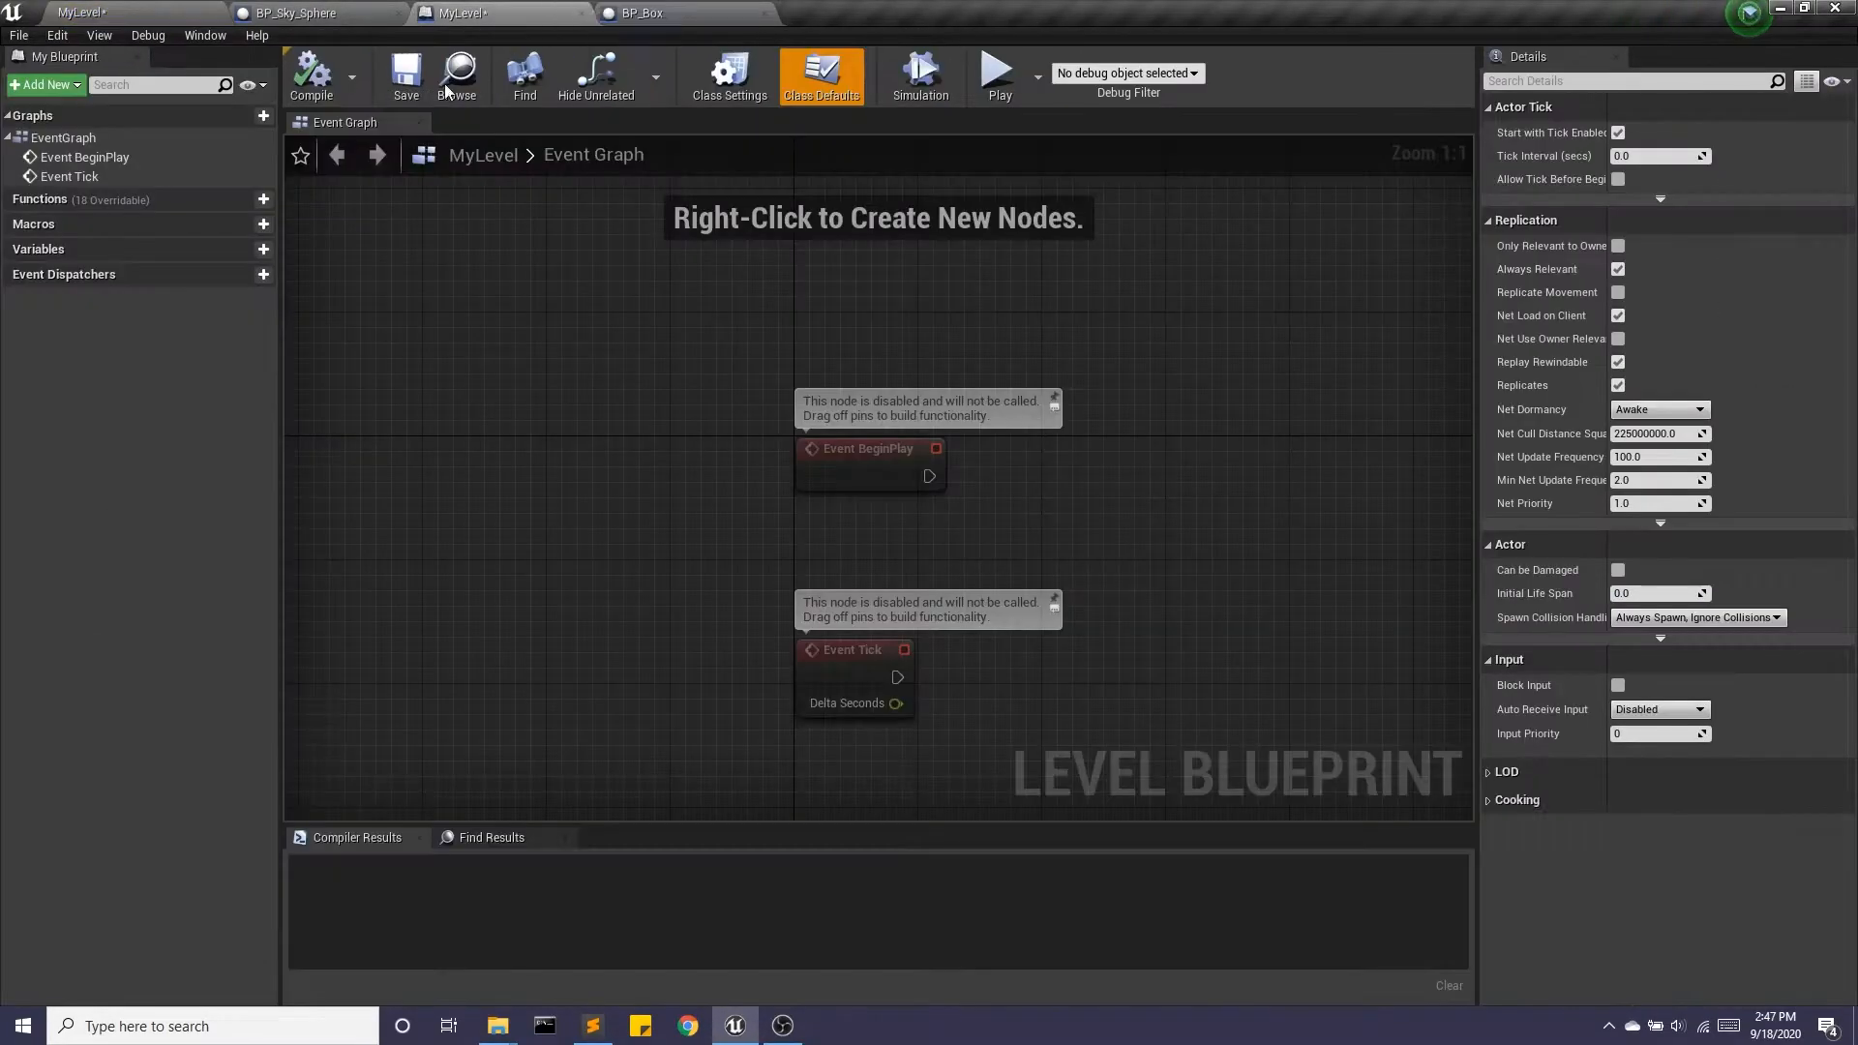
click(641, 13)
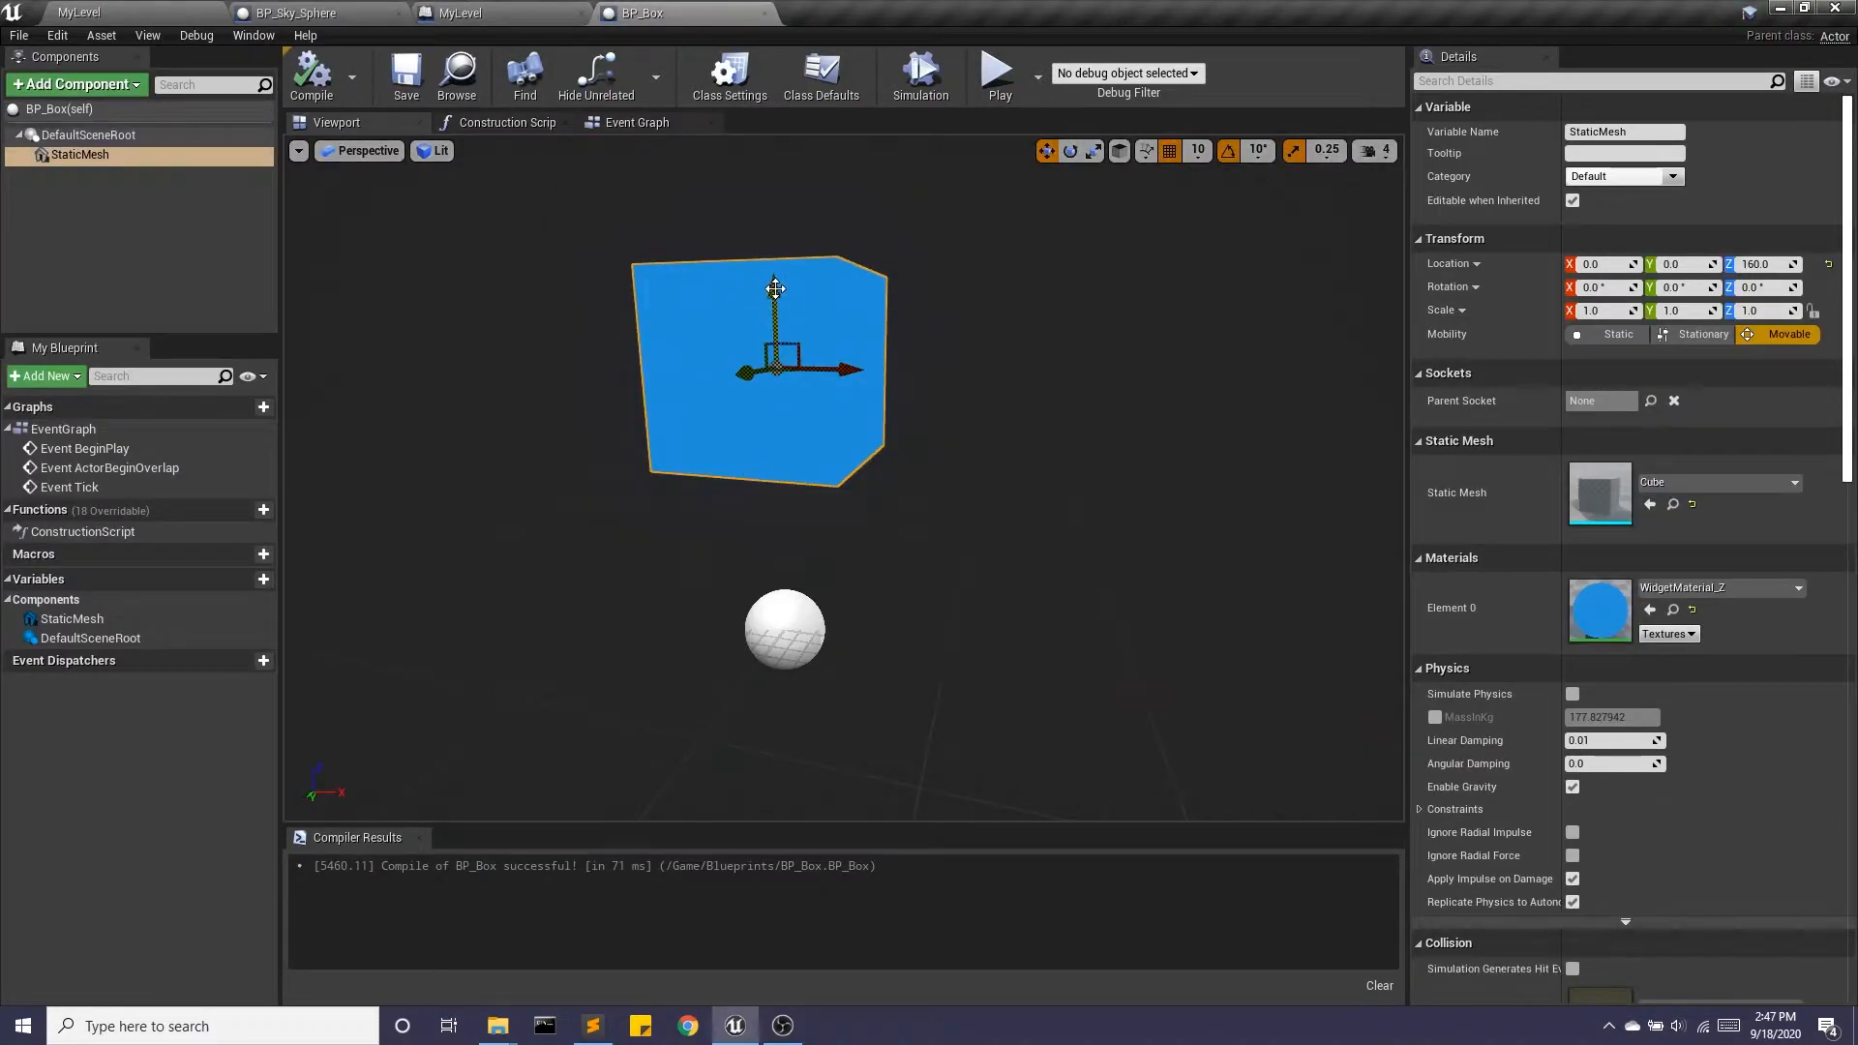
drag(774, 295, 793, 560)
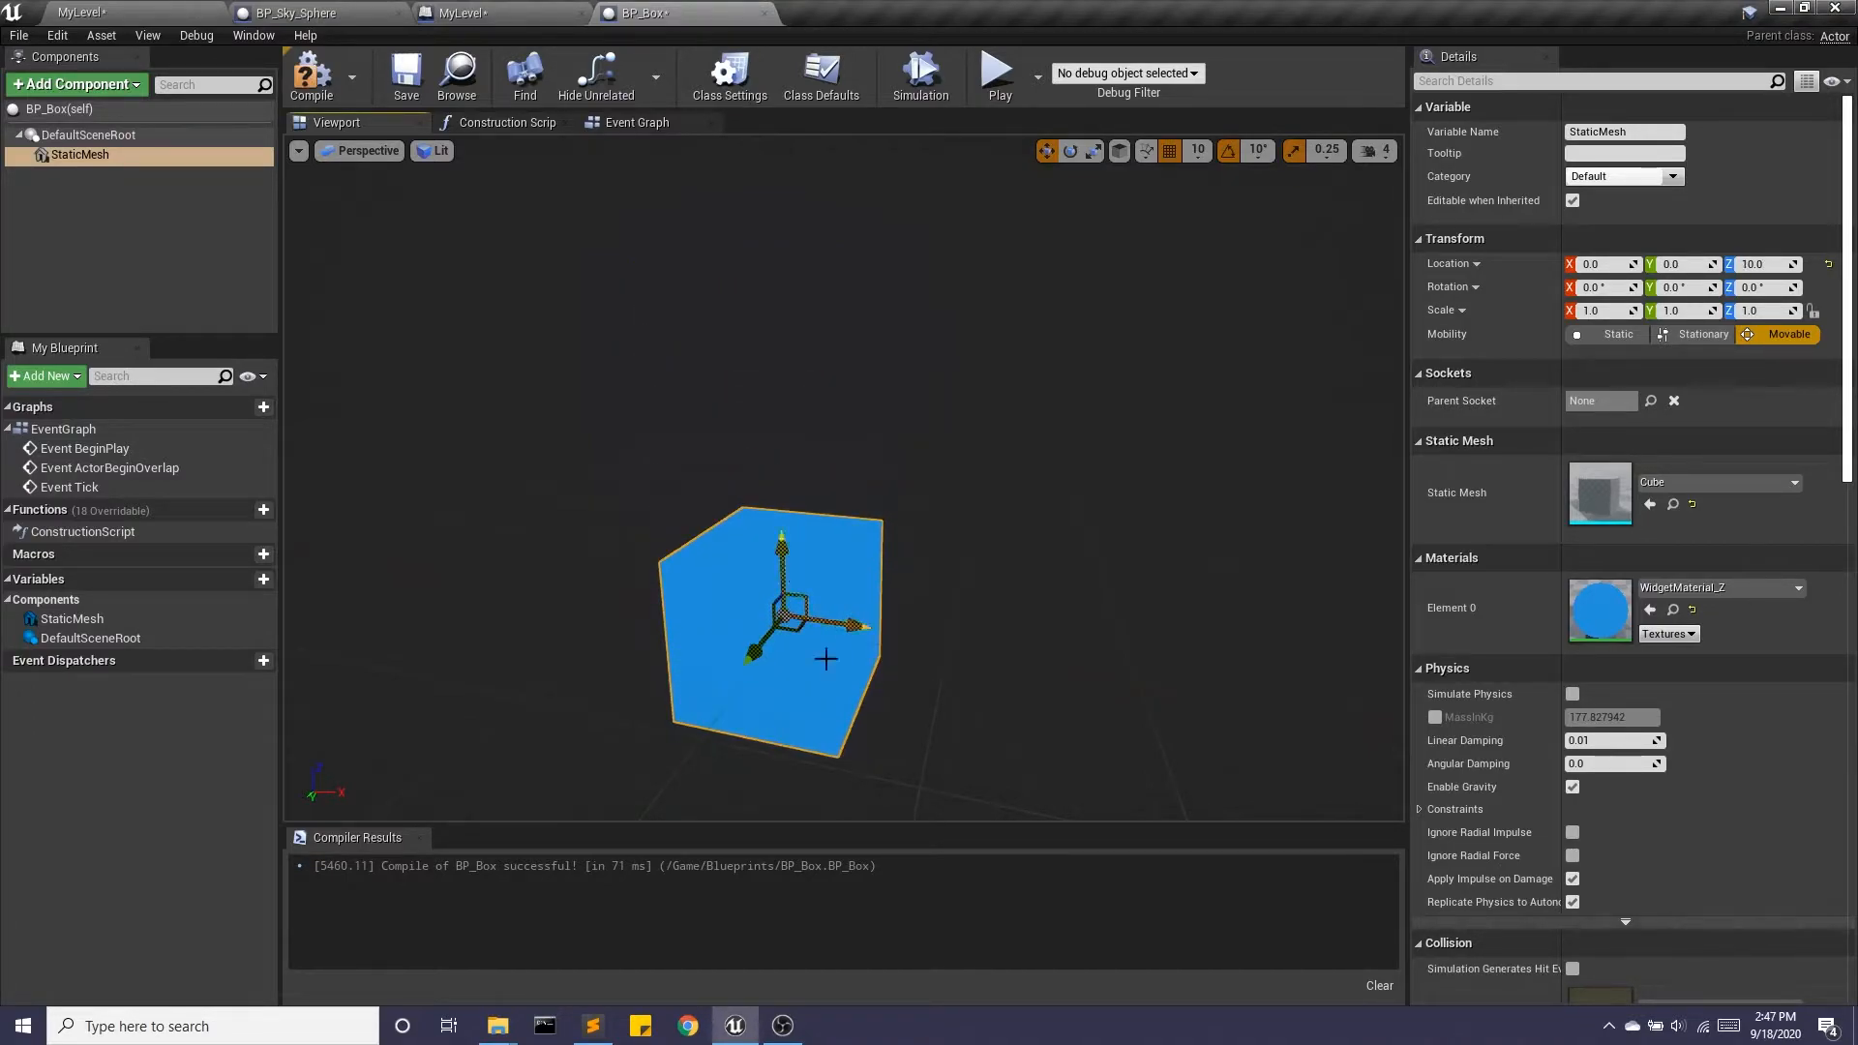
right_drag(829, 698, 828, 610)
click(383, 155)
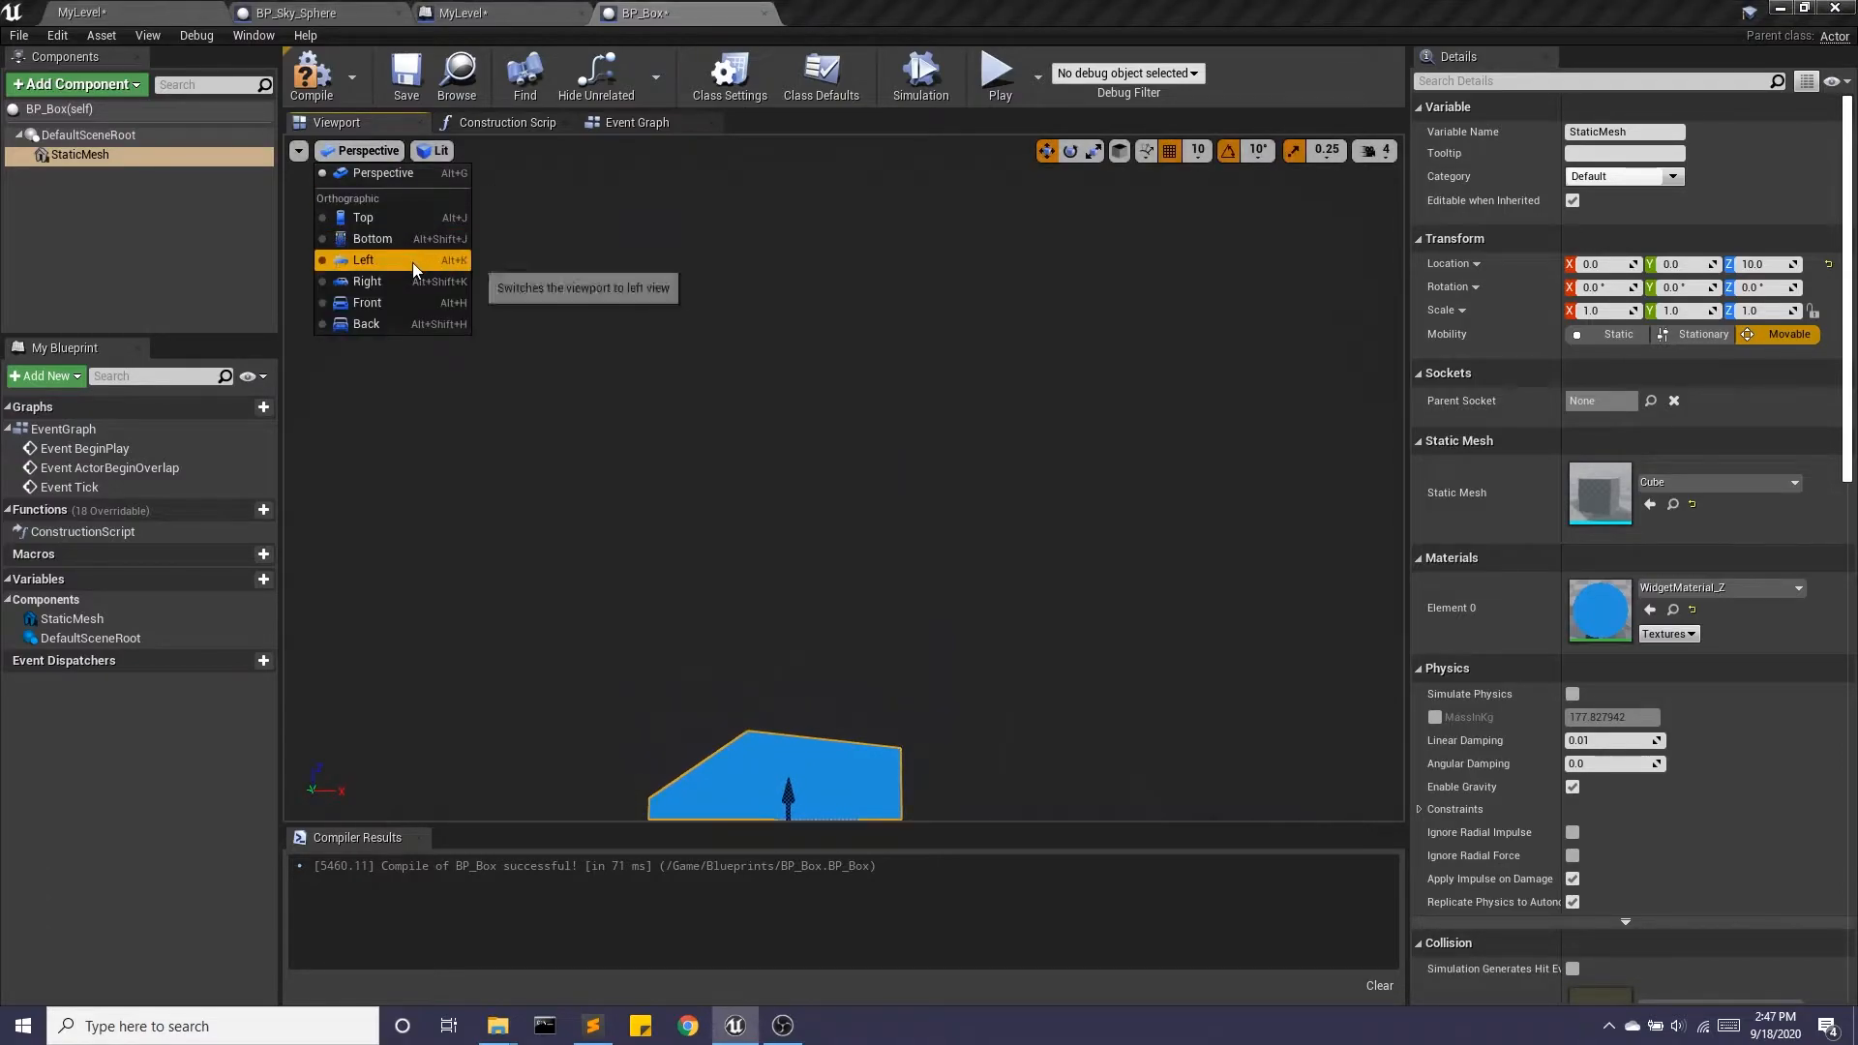
click(364, 259)
drag(846, 411, 852, 385)
click(311, 78)
click(406, 77)
click(345, 152)
click(357, 177)
- Save MyLevel and inspect up close how the three boxes sit on the floor
click(126, 9)
click(338, 76)
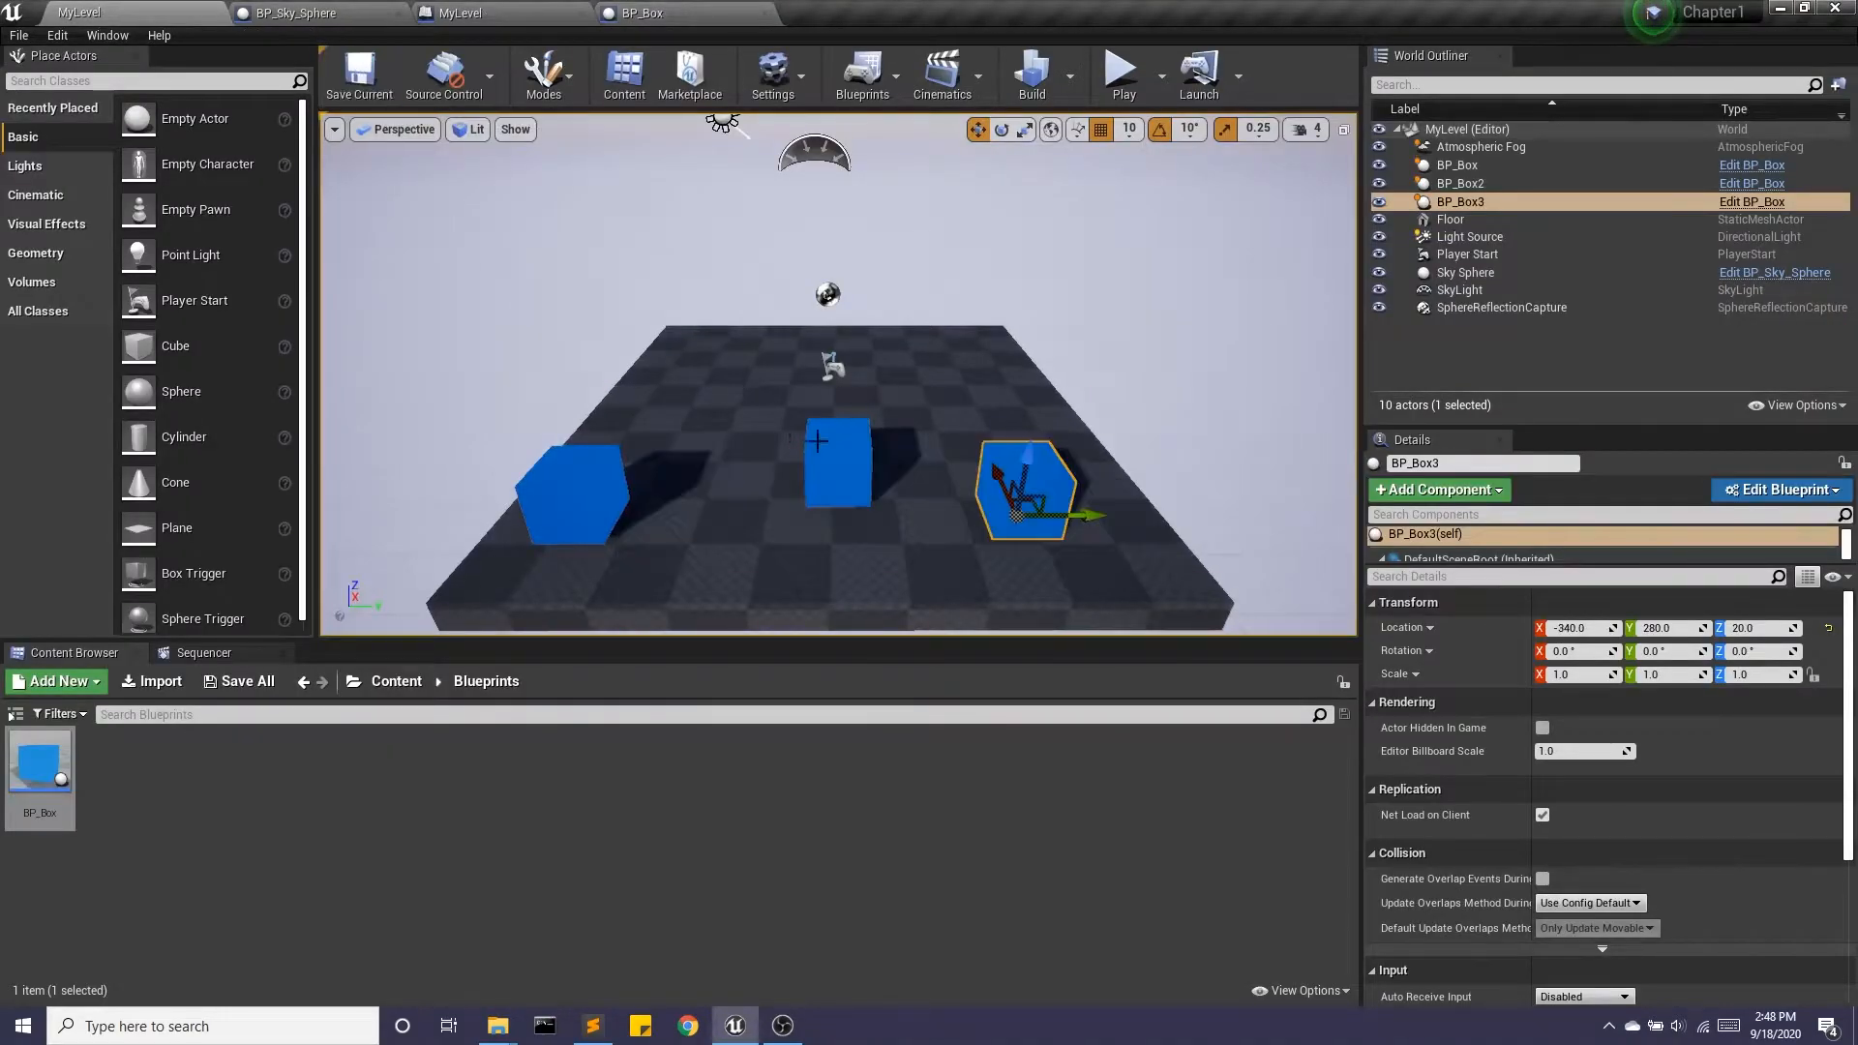
scroll(795, 383, up, 10)
scroll(796, 383, up, 3)
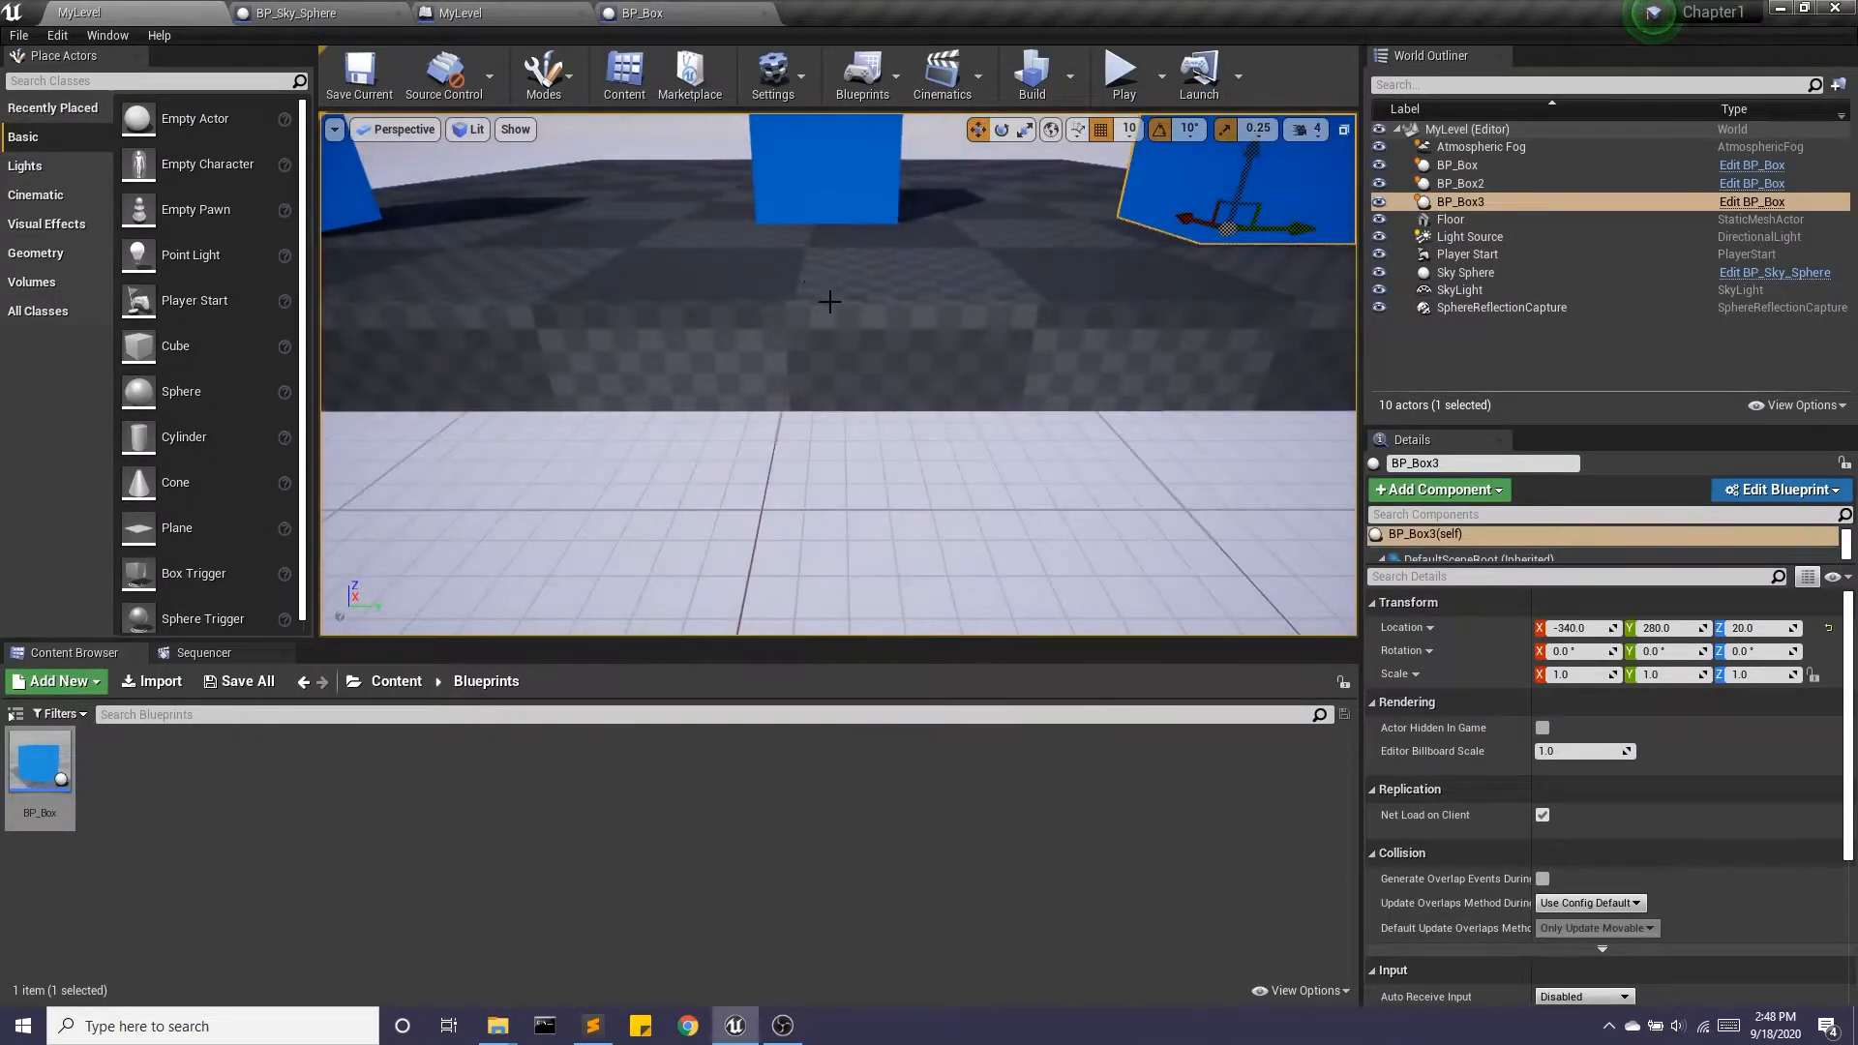
right_drag(829, 299, 825, 250)
right_drag(662, 245, 567, 228)
right_drag(882, 294, 953, 298)
scroll(881, 293, down, 8)
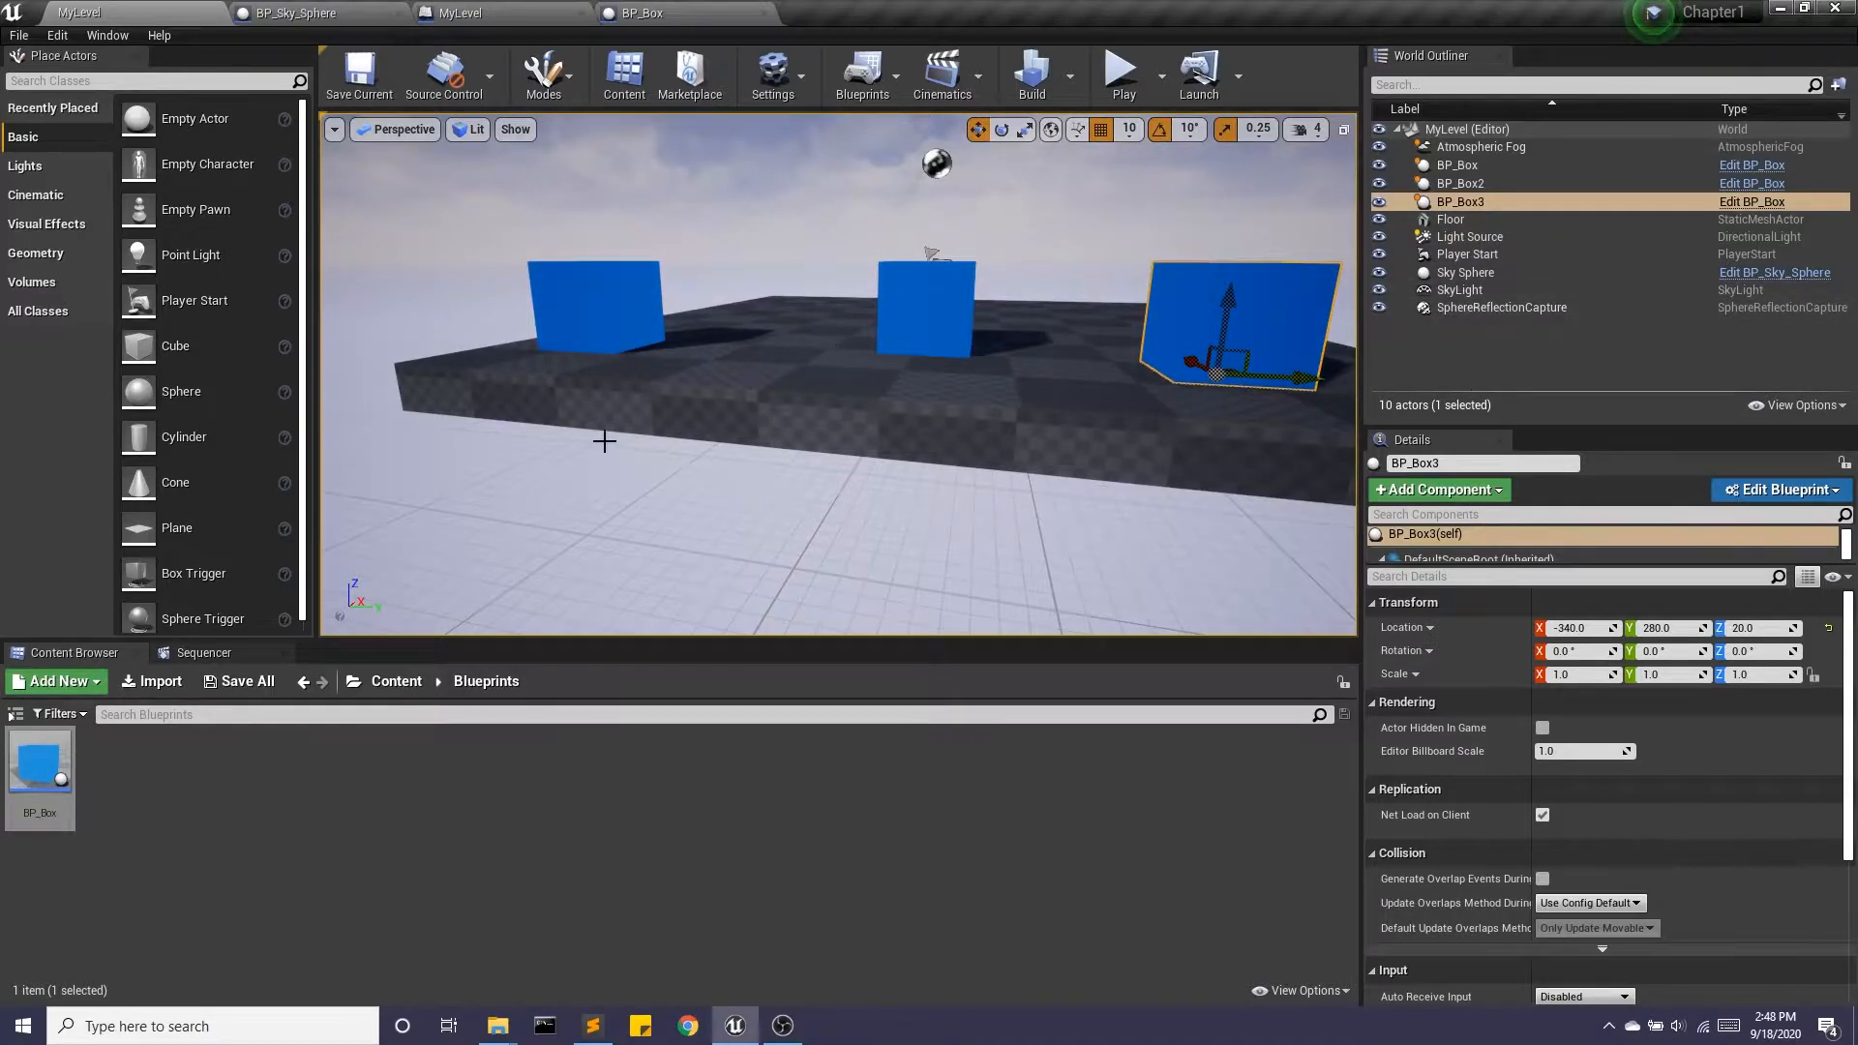
- Raise the cube in BP_Box to a Z location of 190, and compile and save the Blueprint
click(707, 9)
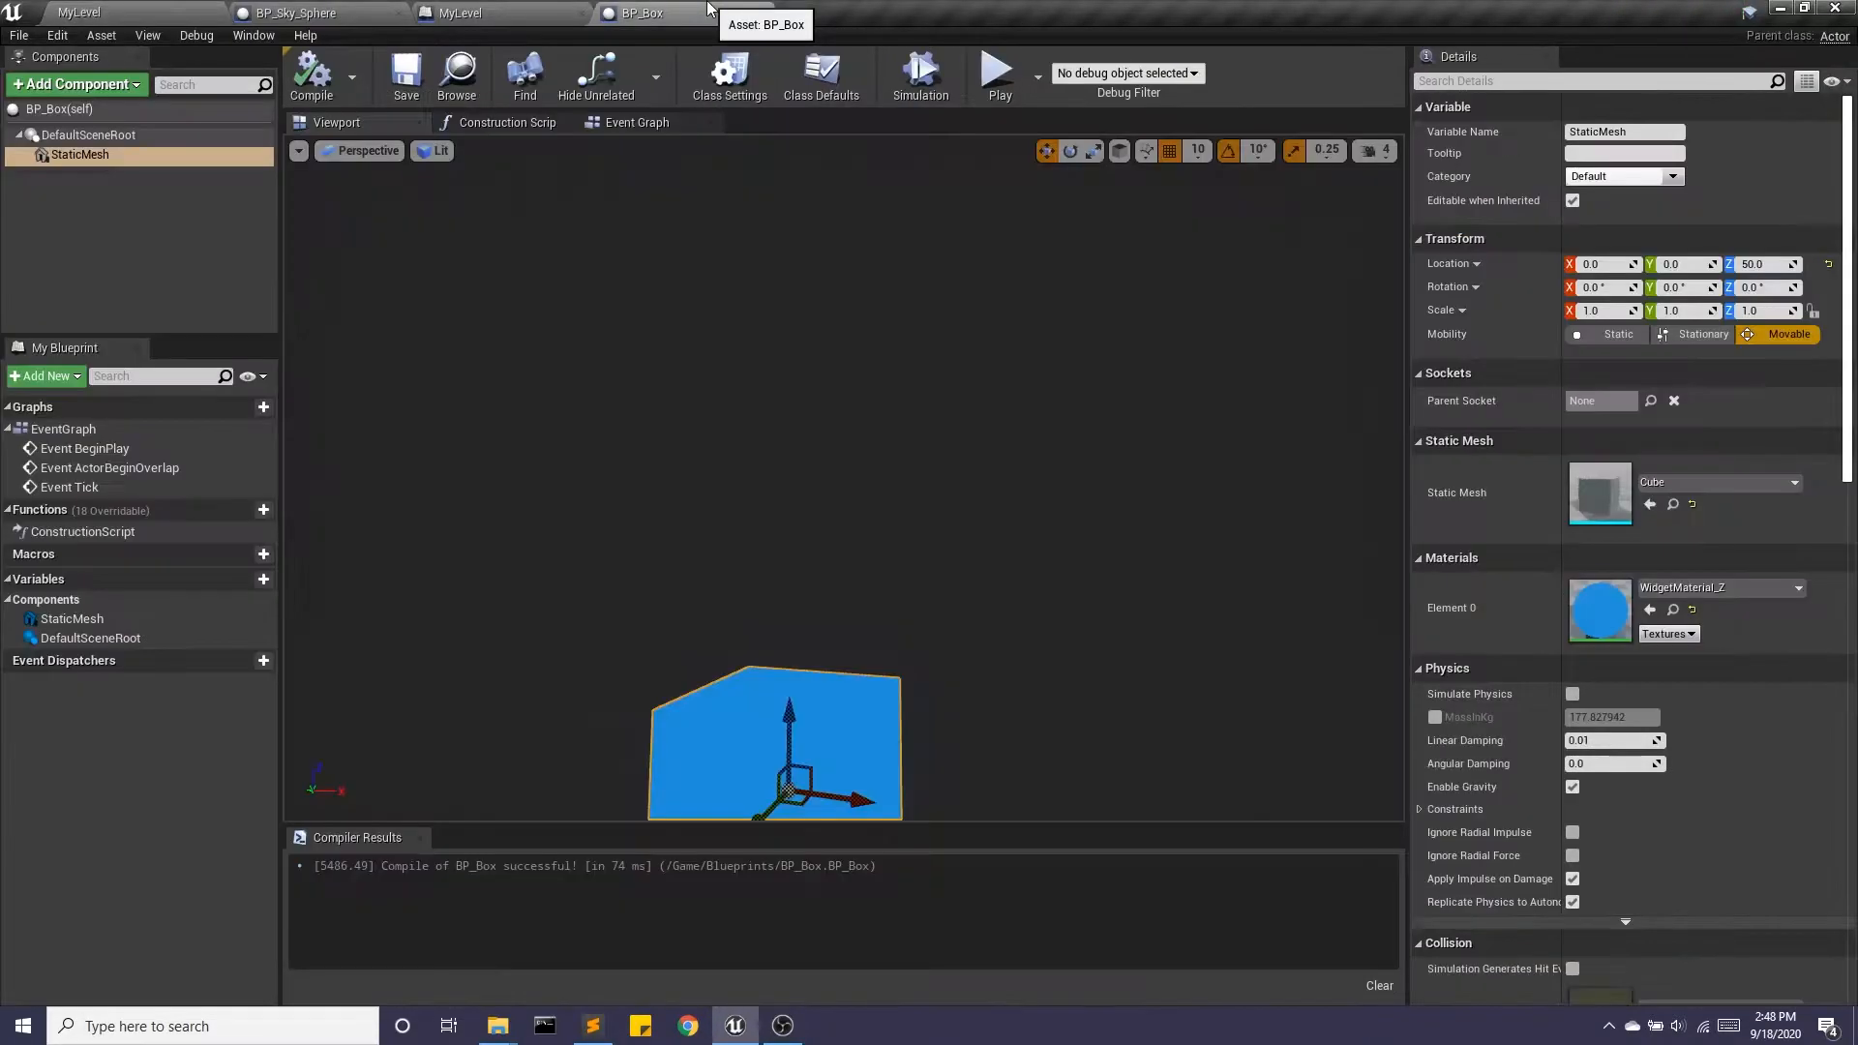
key(f)
drag(764, 462, 764, 248)
click(310, 78)
click(406, 77)
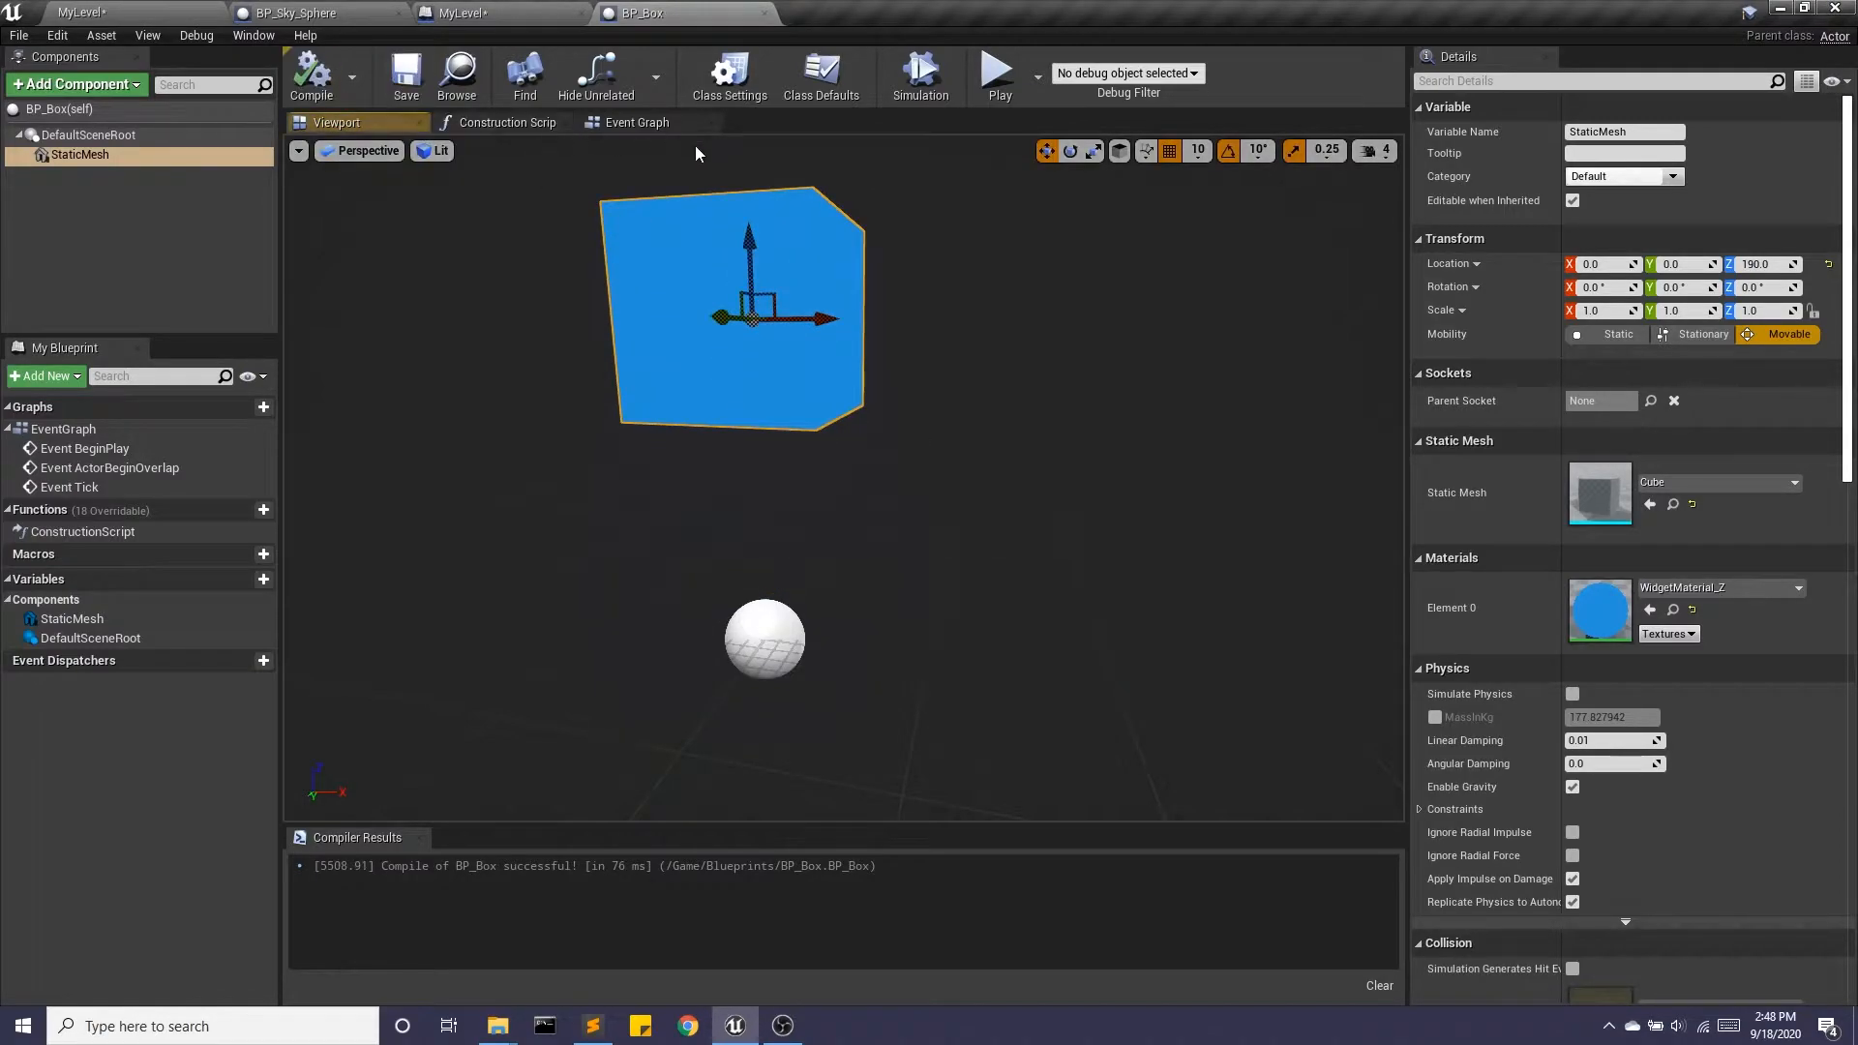
- Compare BP_Box's Viewport with its Event Graph, ending on the Event Graph
click(637, 124)
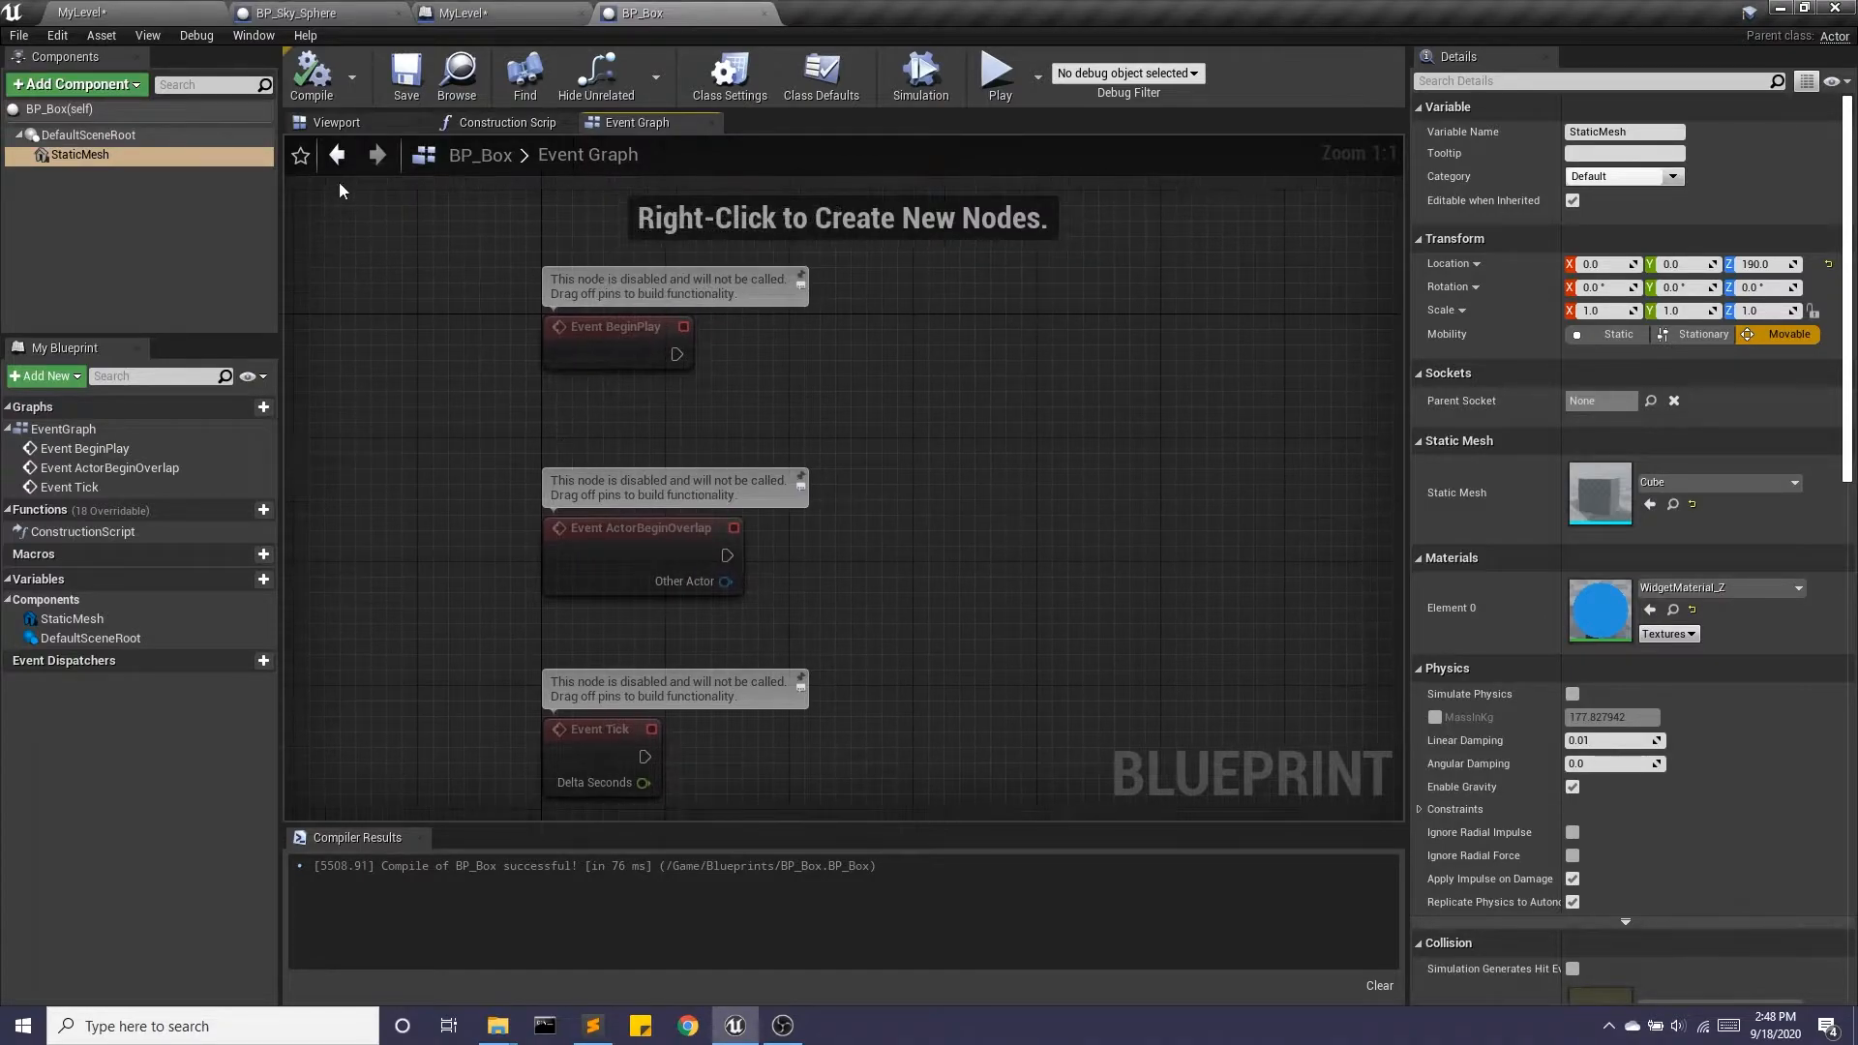
click(350, 124)
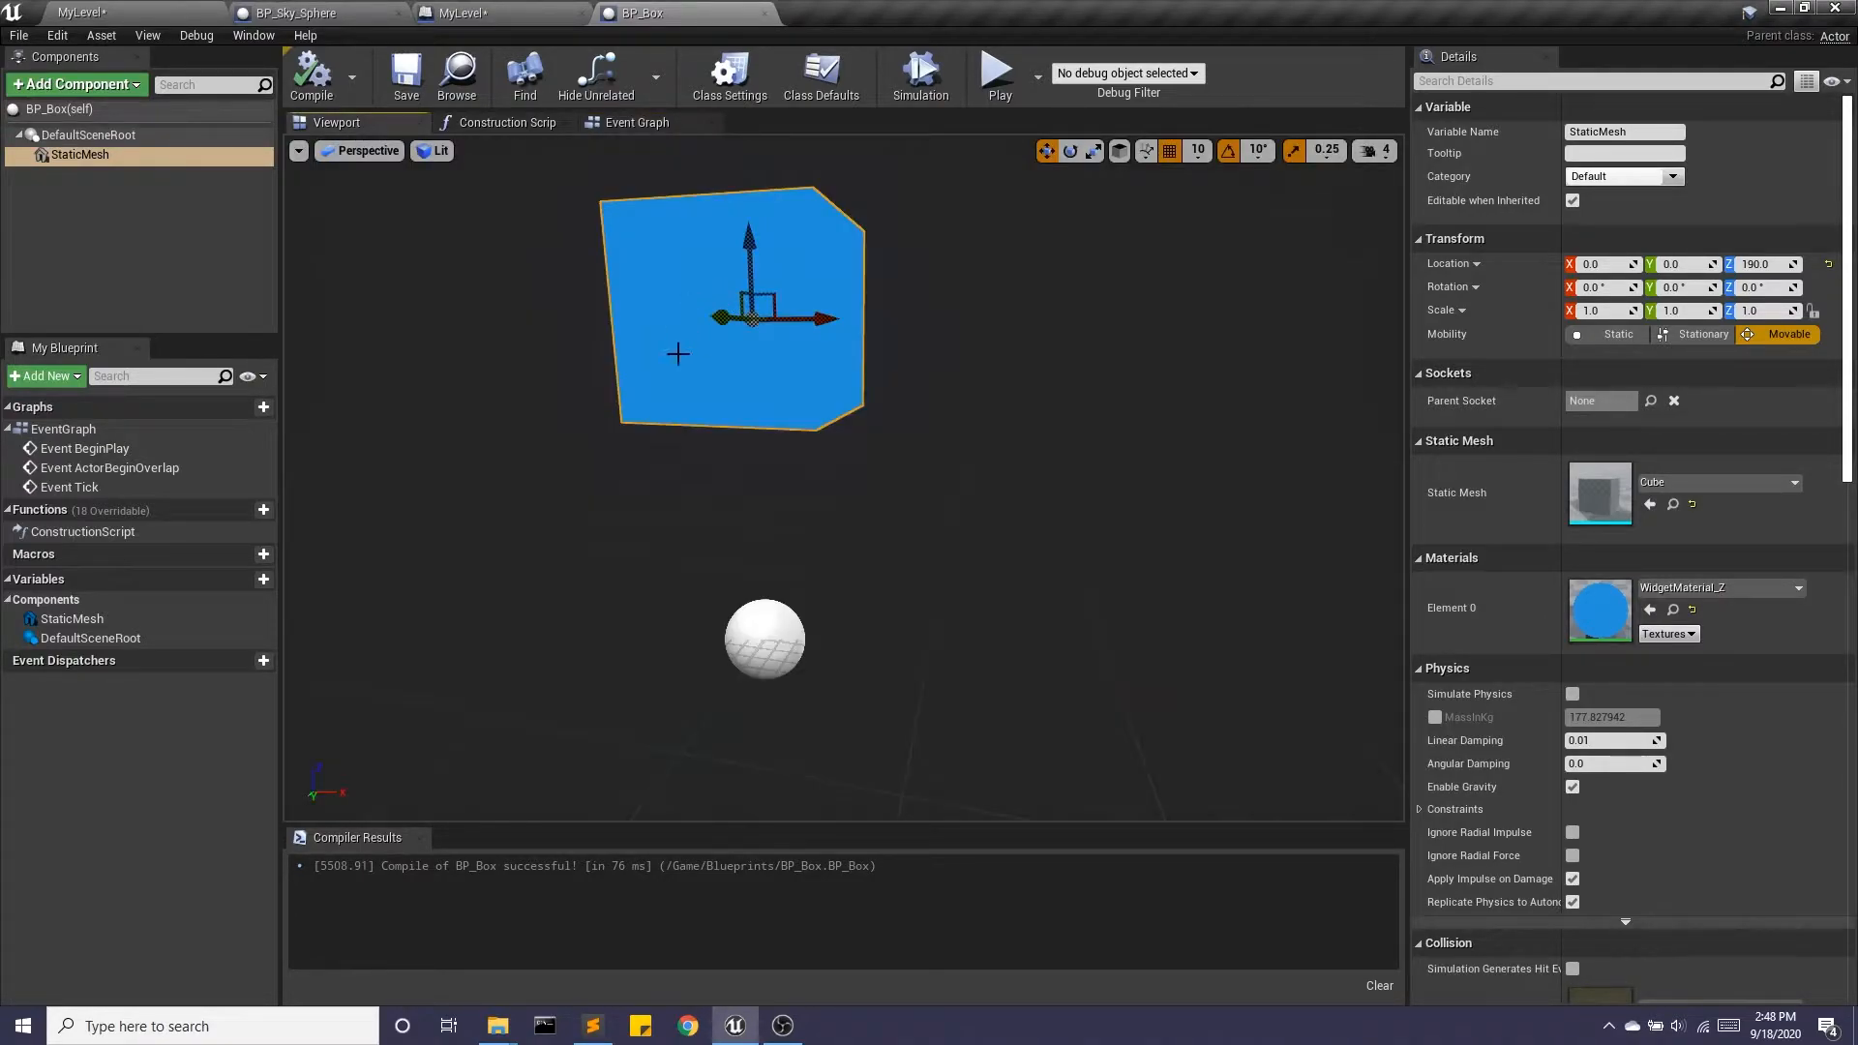
click(659, 124)
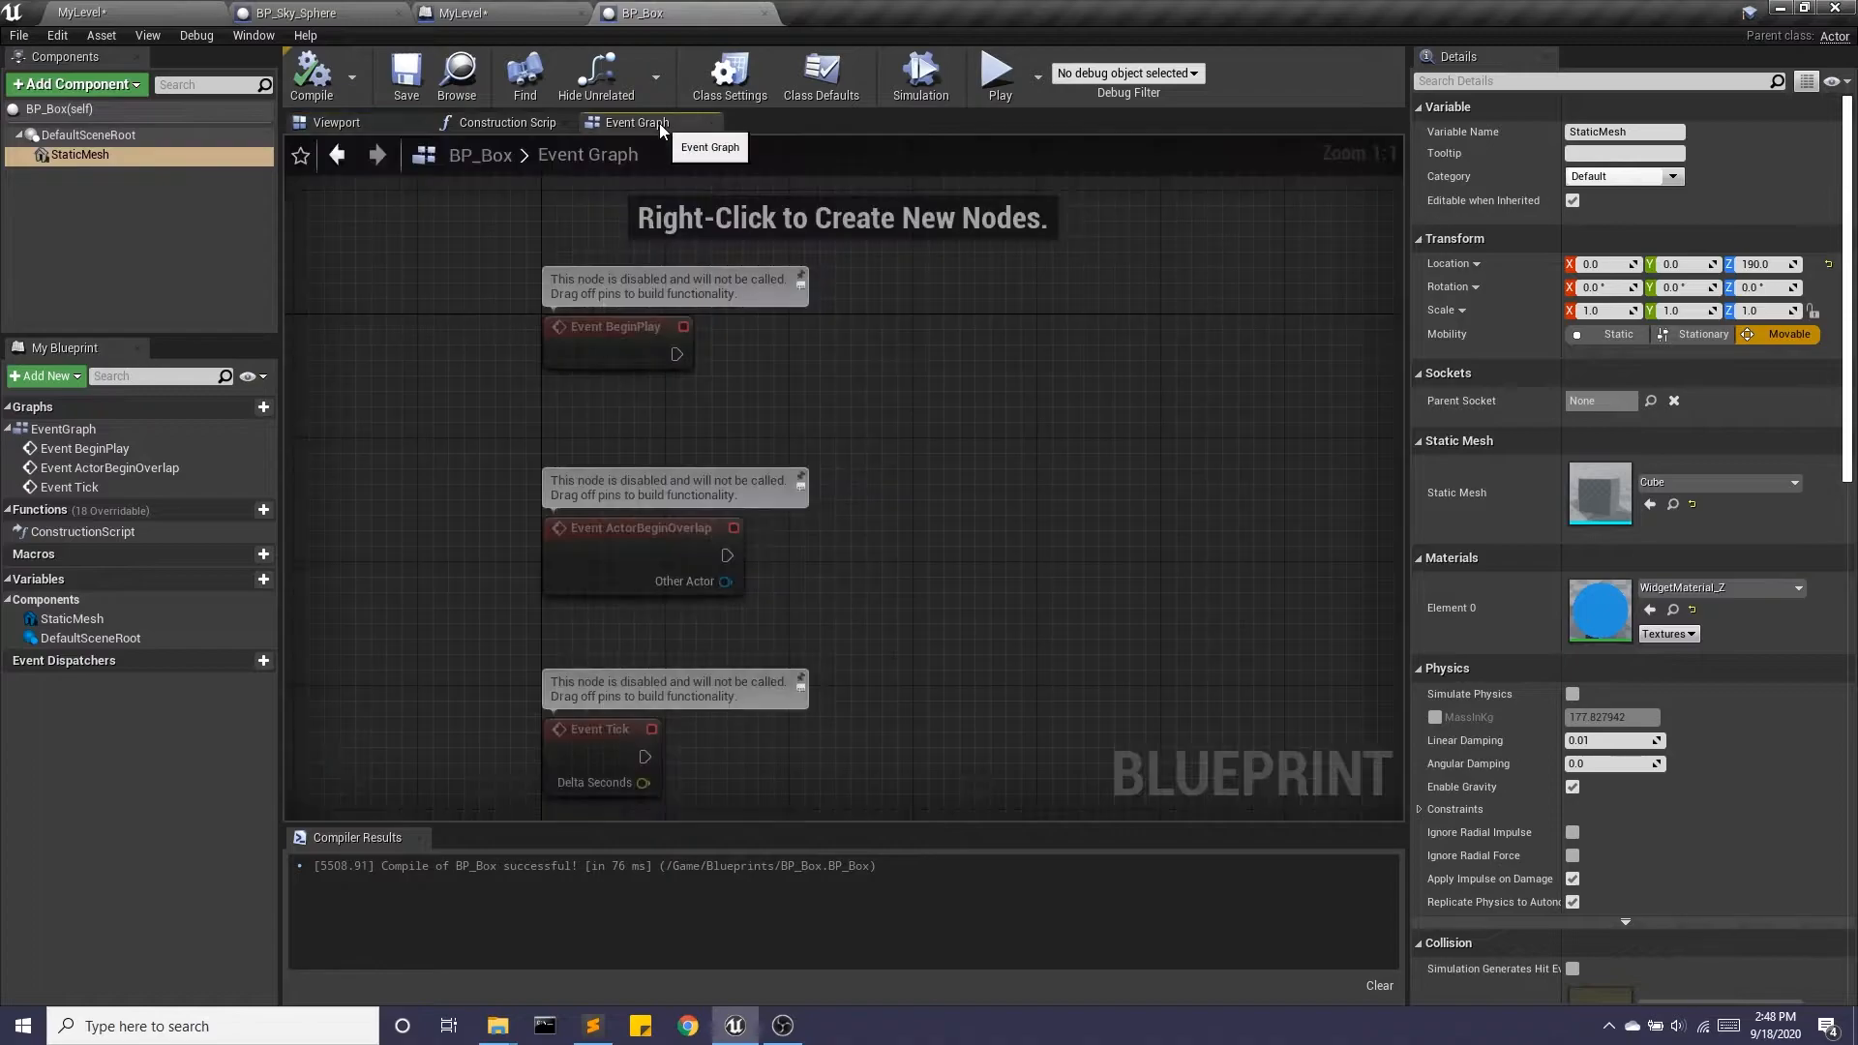
- Delete the Event BeginPlay and Event ActorBeginOverlap nodes from BP_Box's Event Graph, and reposition the remaining Event Tick node
right_drag(514, 431, 543, 458)
drag(487, 242, 807, 578)
key(Delete)
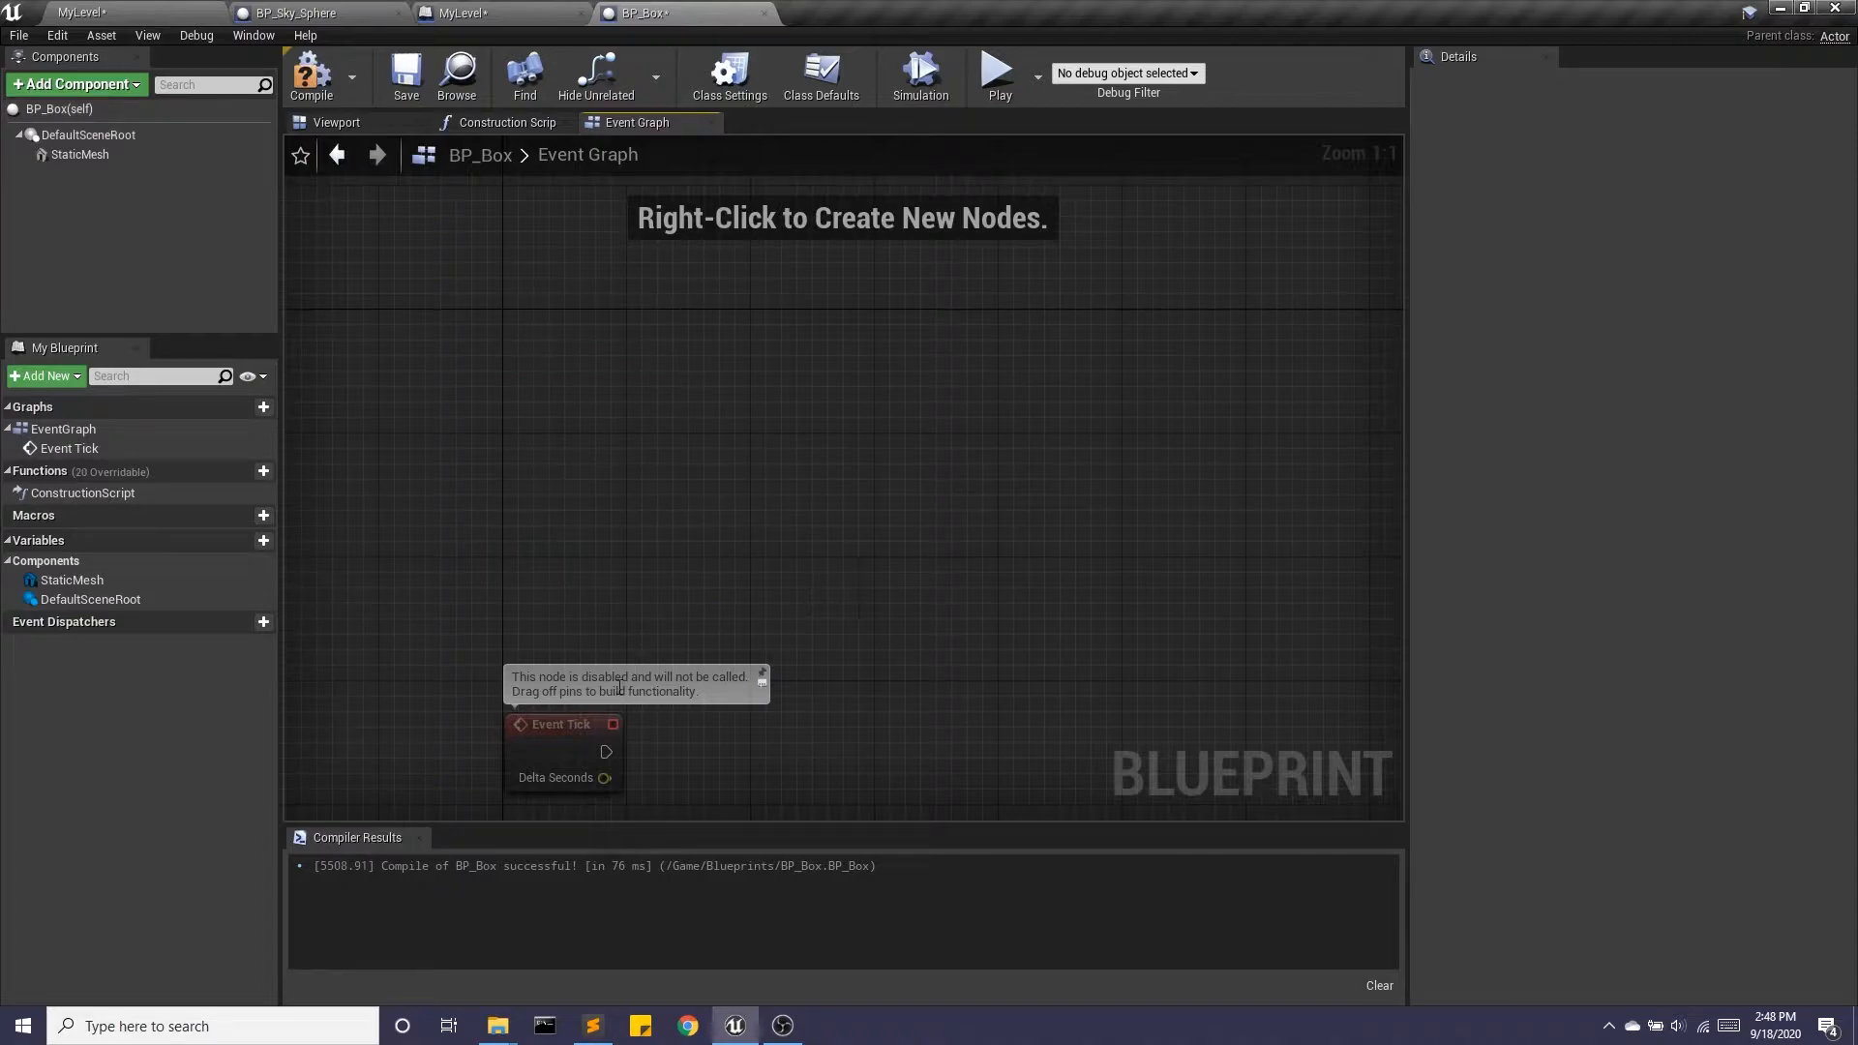
drag(569, 729, 525, 414)
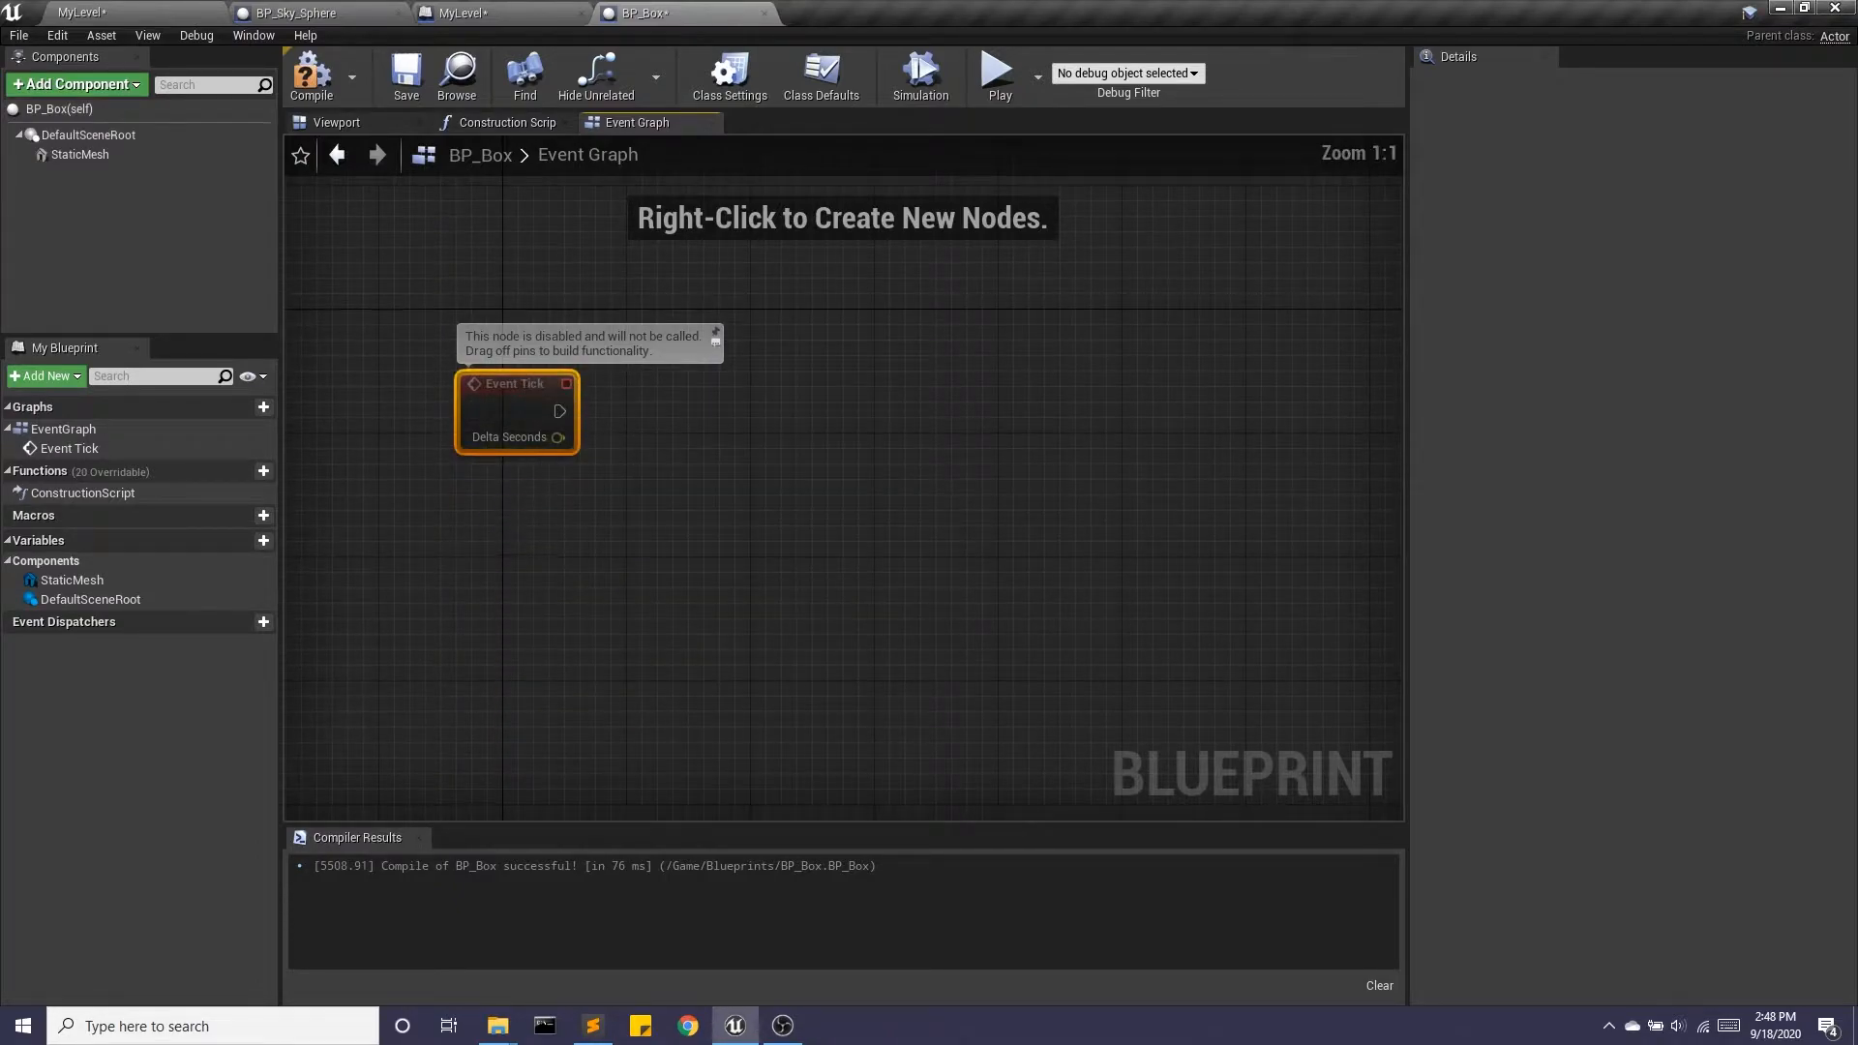
right_drag(525, 529, 586, 549)
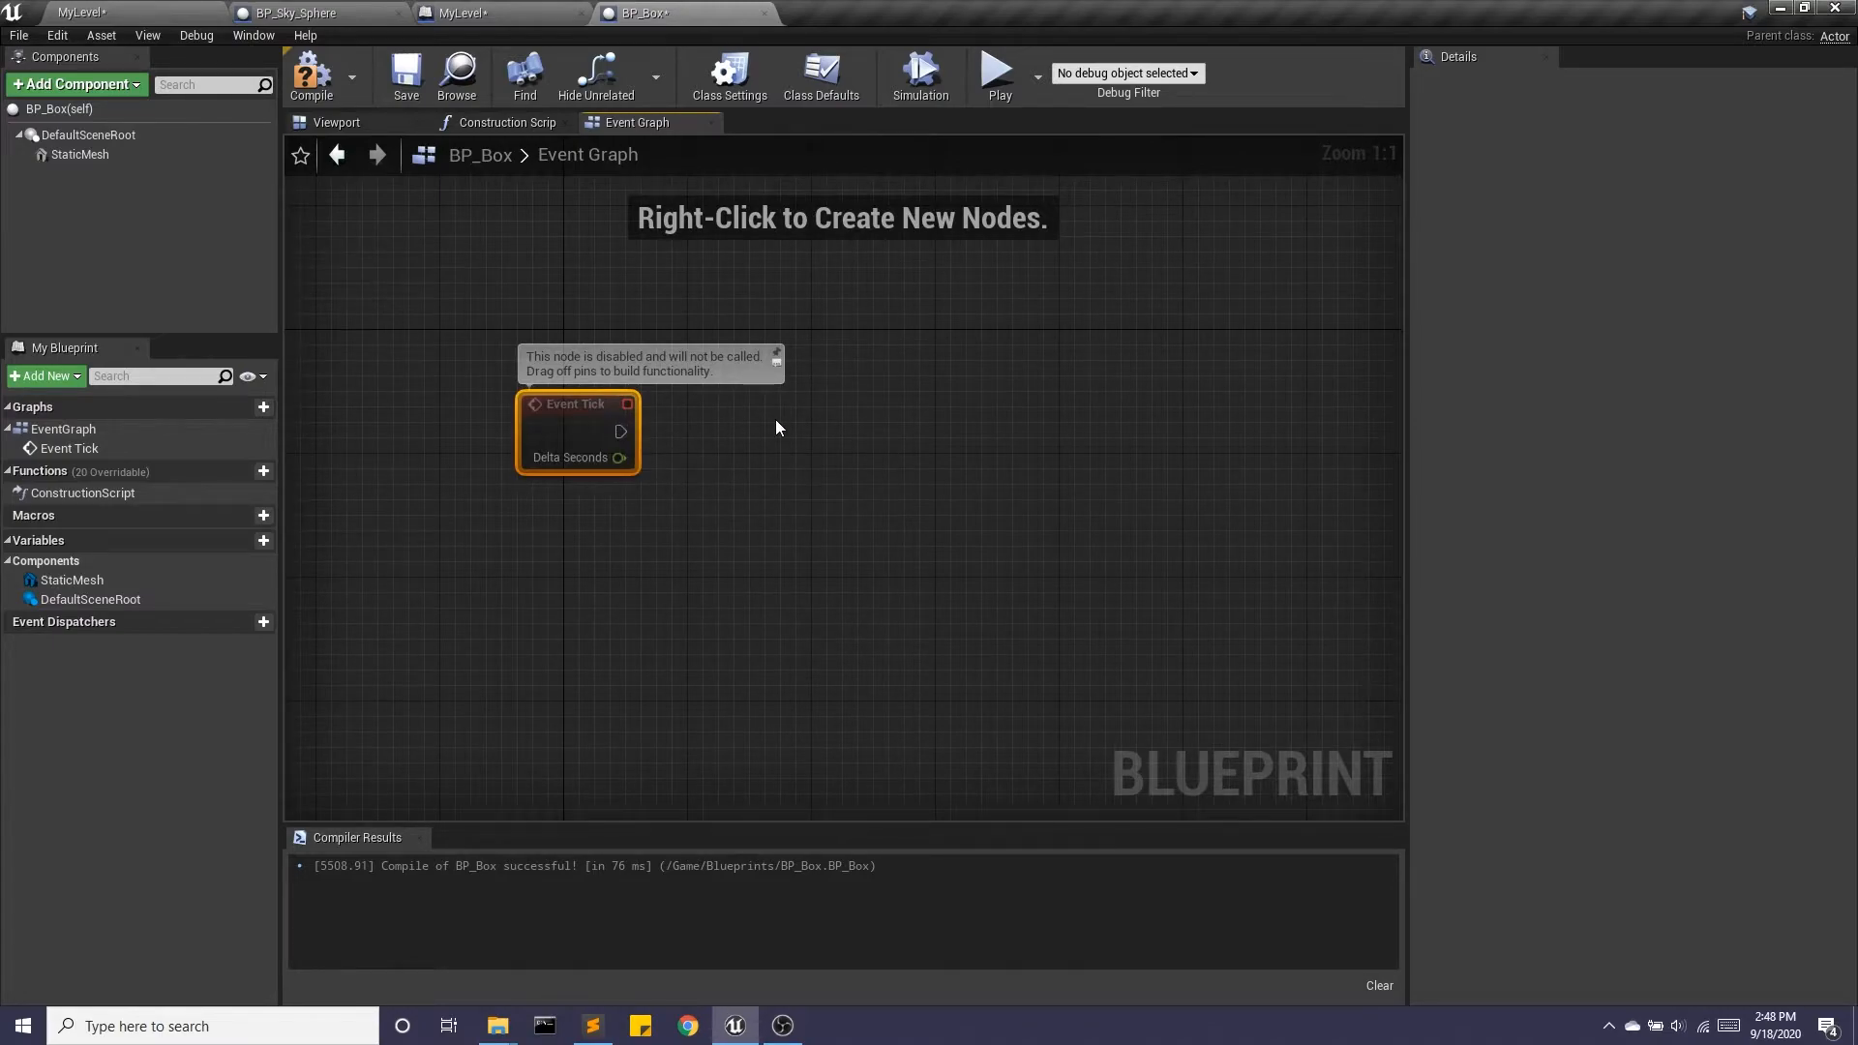
drag(570, 462, 497, 475)
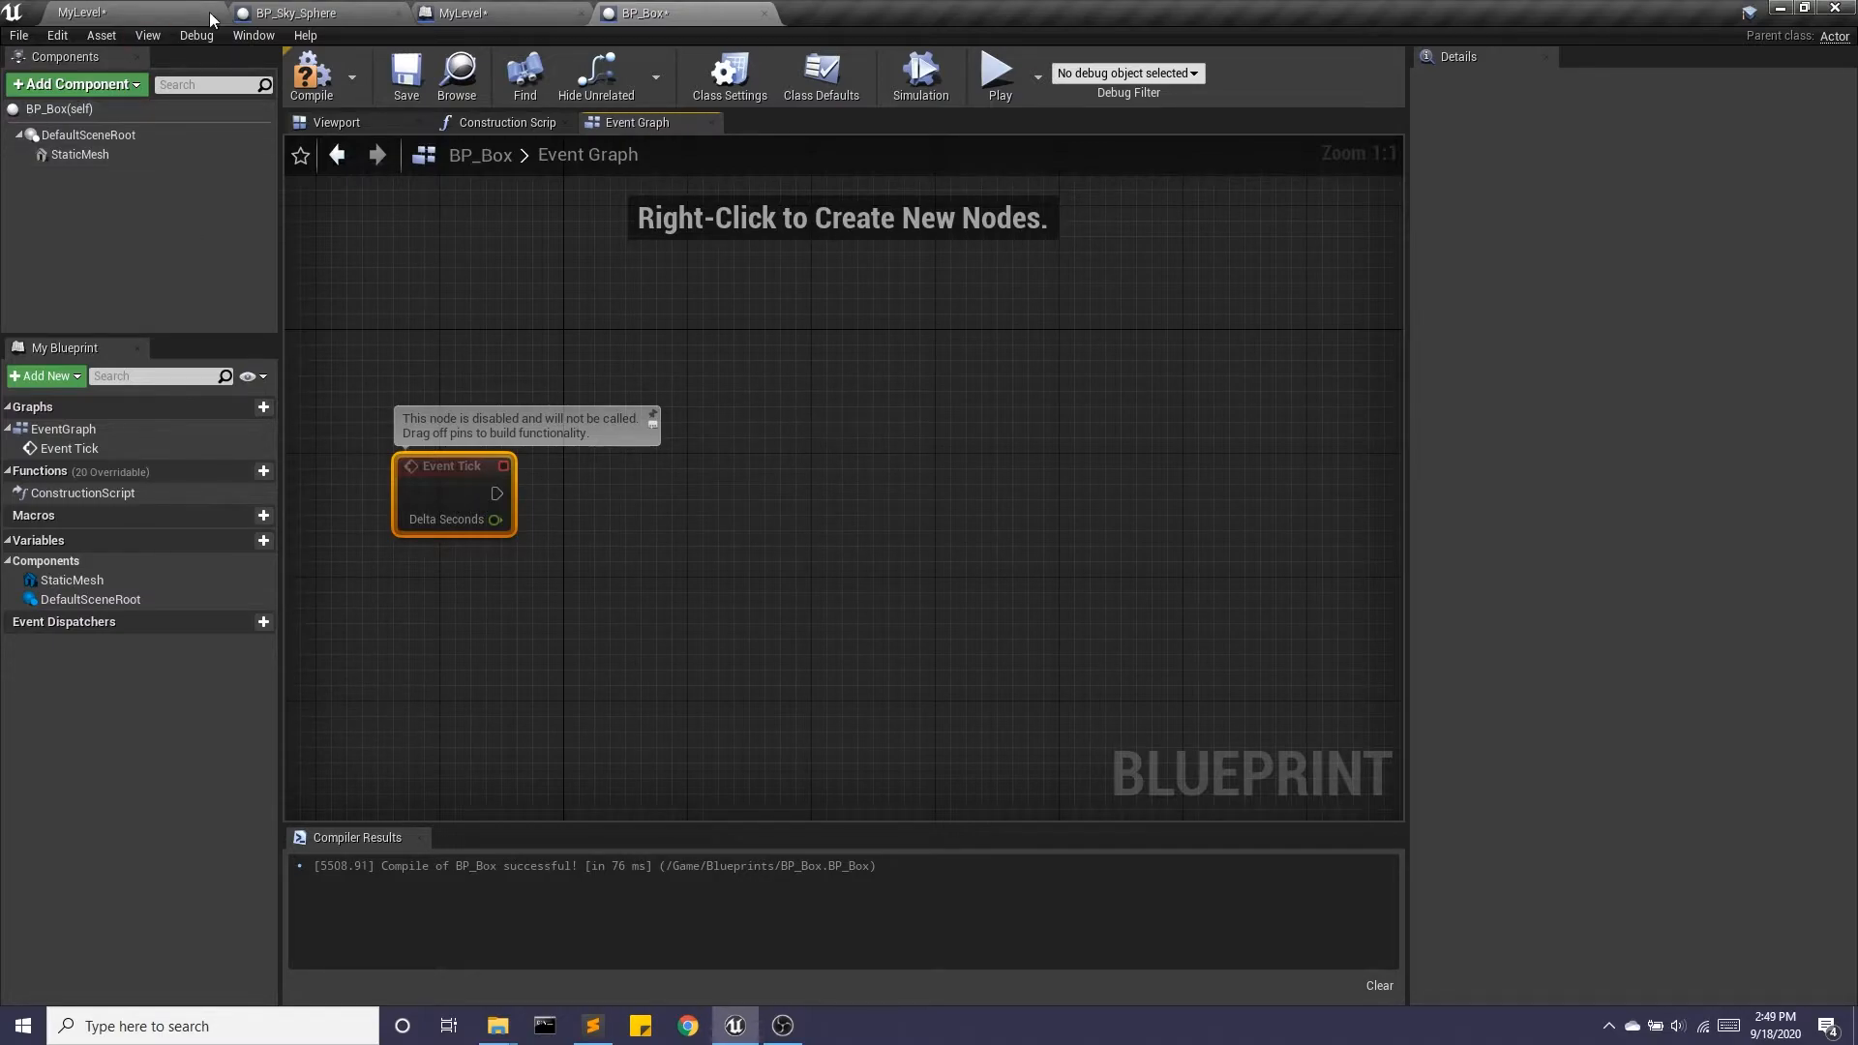
- Add a Static Mesh reference feeding an AddWorldOffset node, and connect Event Tick's execution output to it
drag(83, 153, 422, 353)
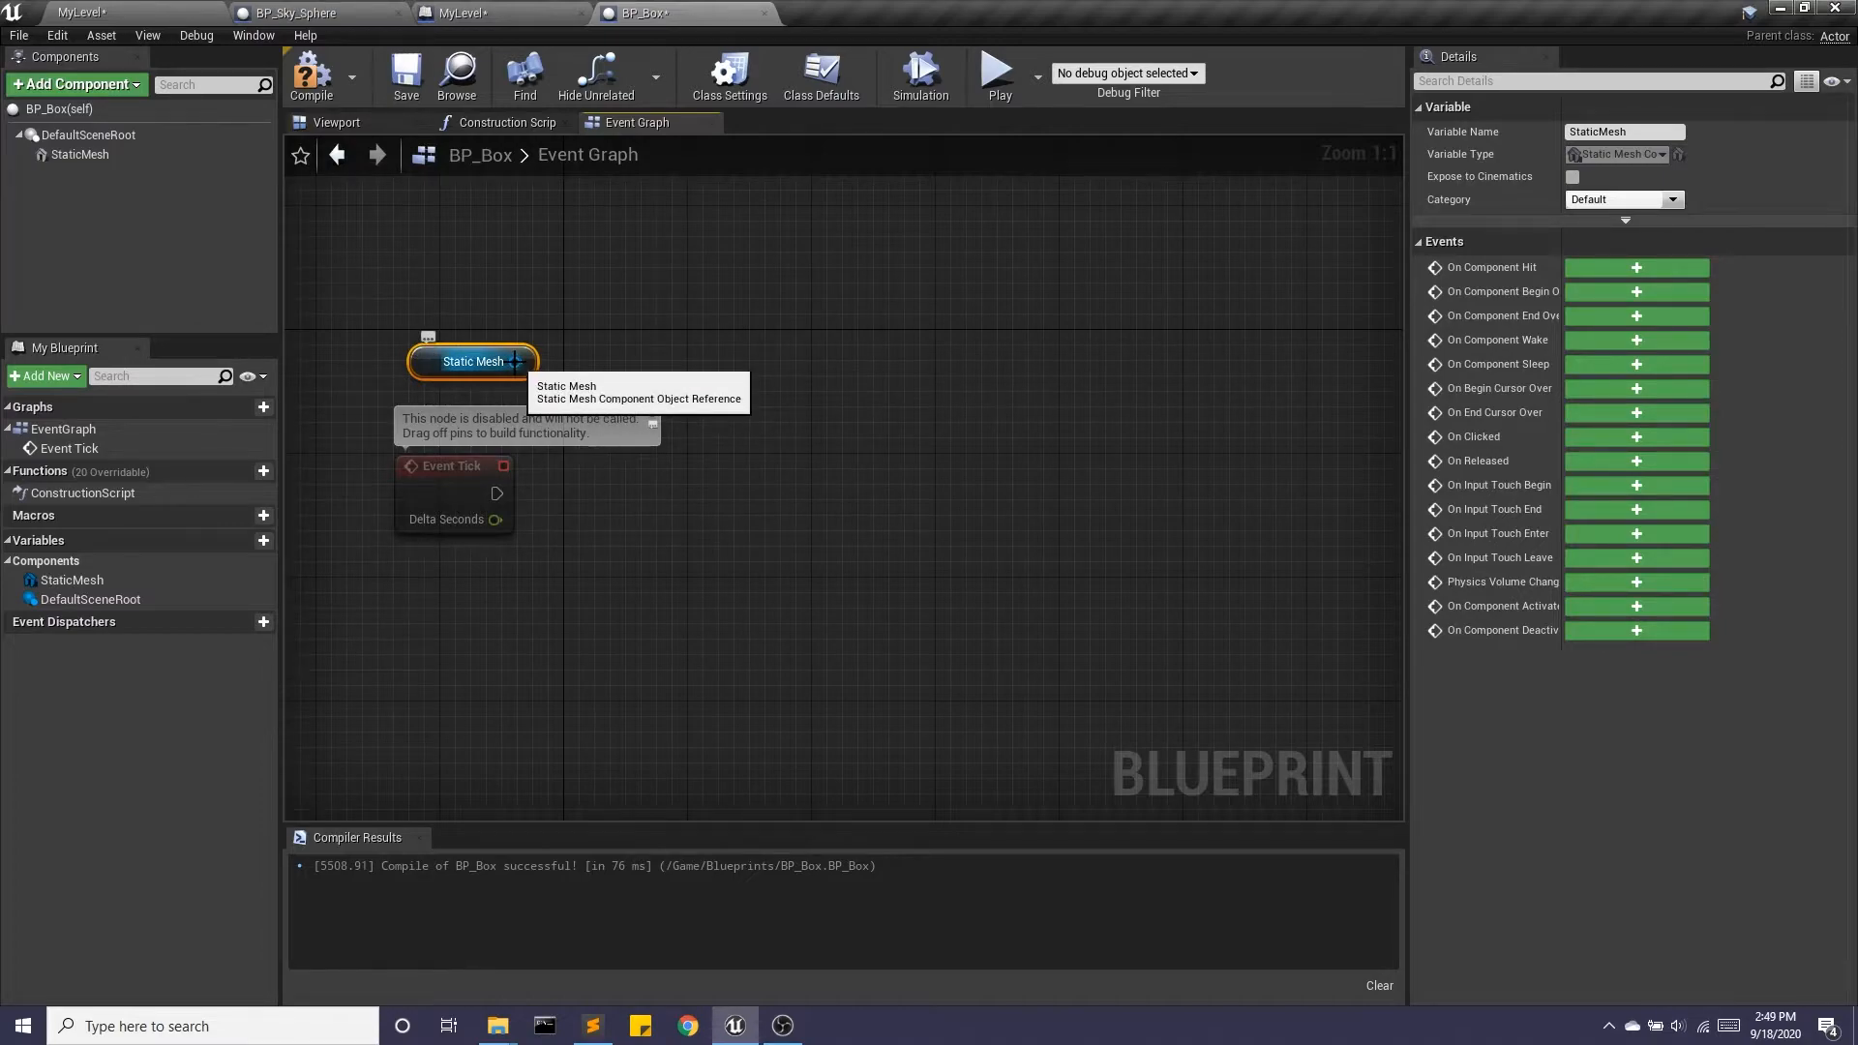
drag(516, 362, 665, 453)
text(addwor)
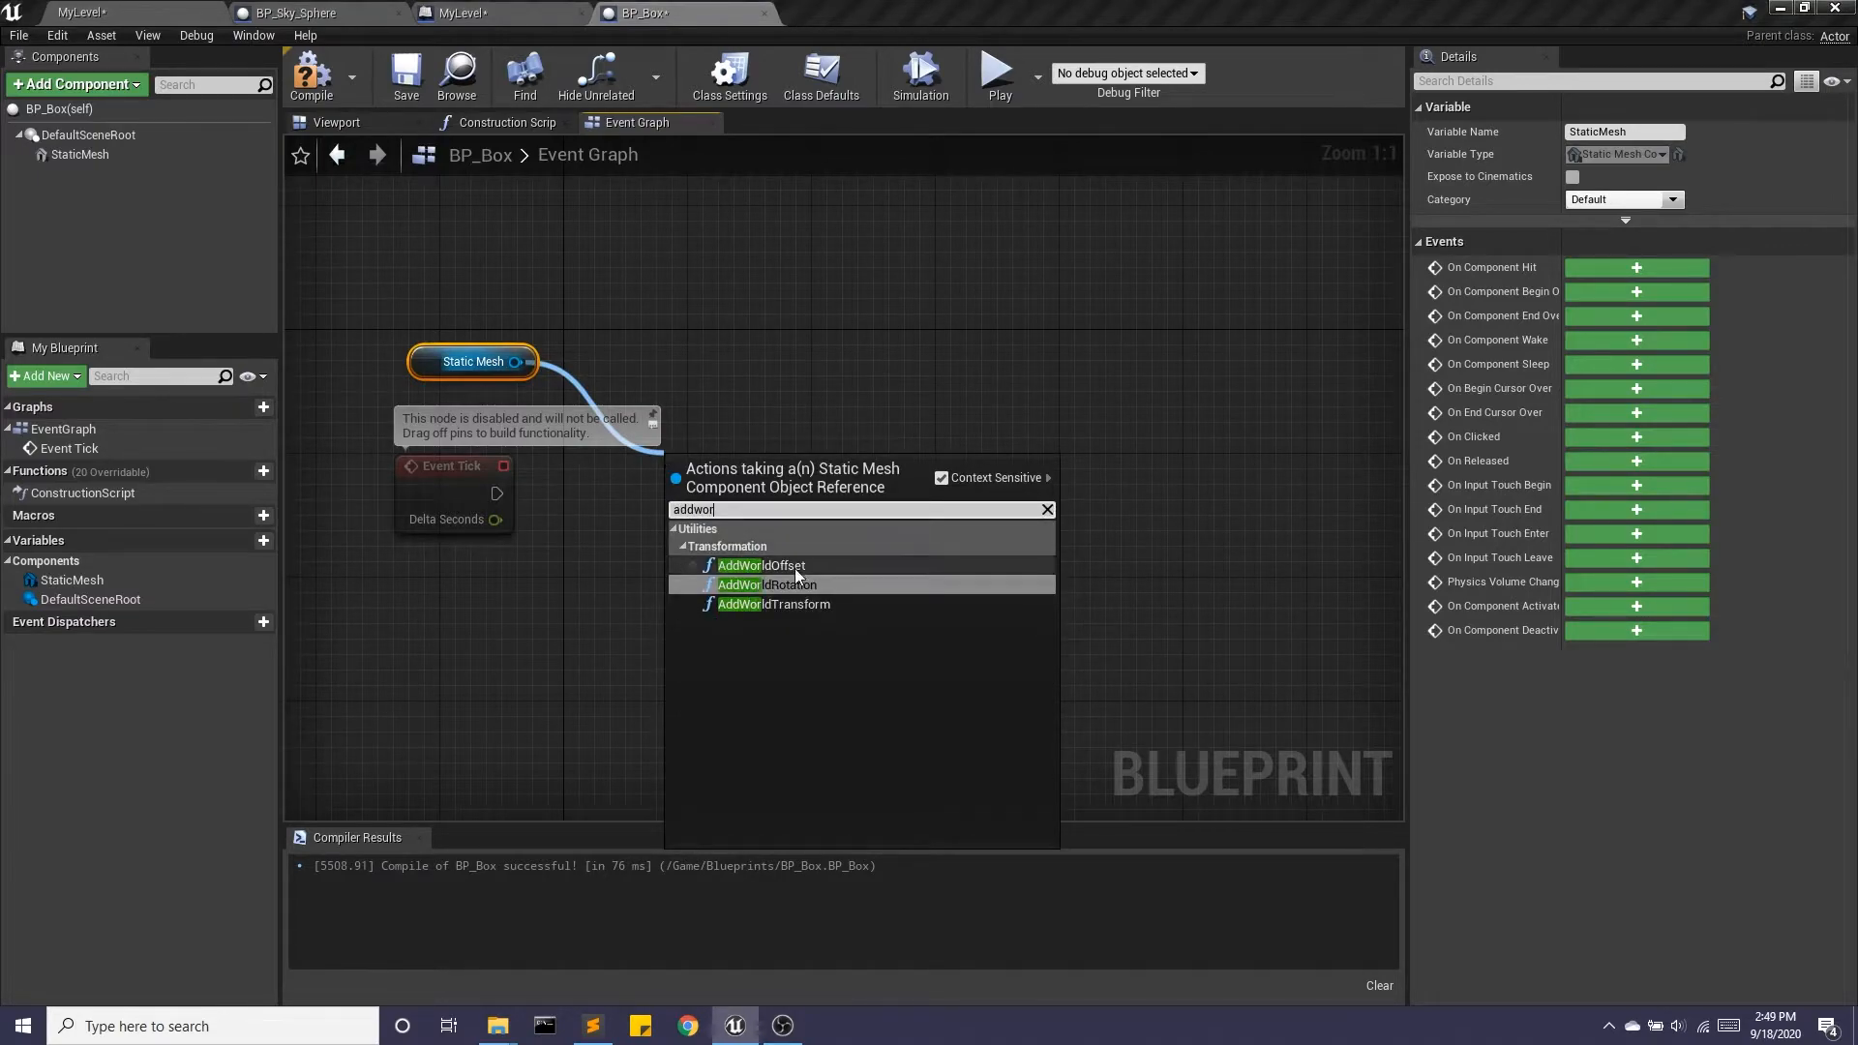
click(764, 565)
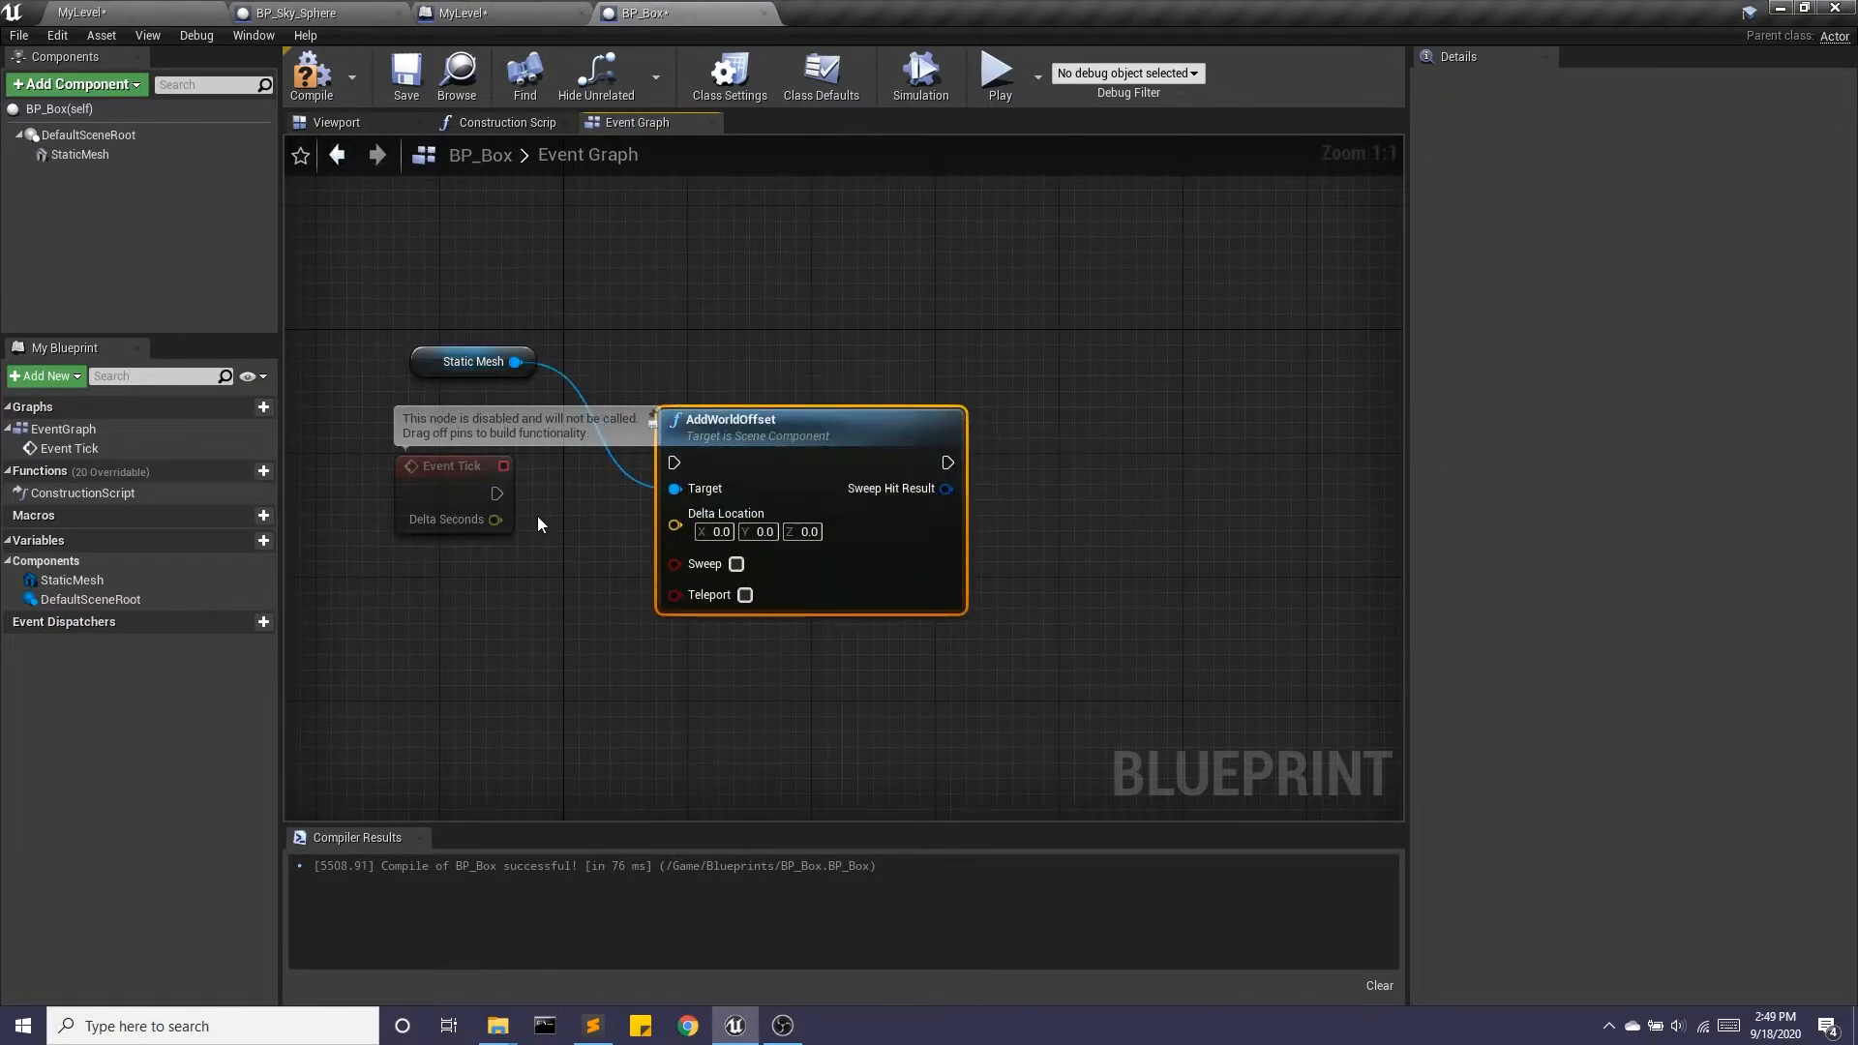
drag(495, 493, 676, 462)
click(467, 459)
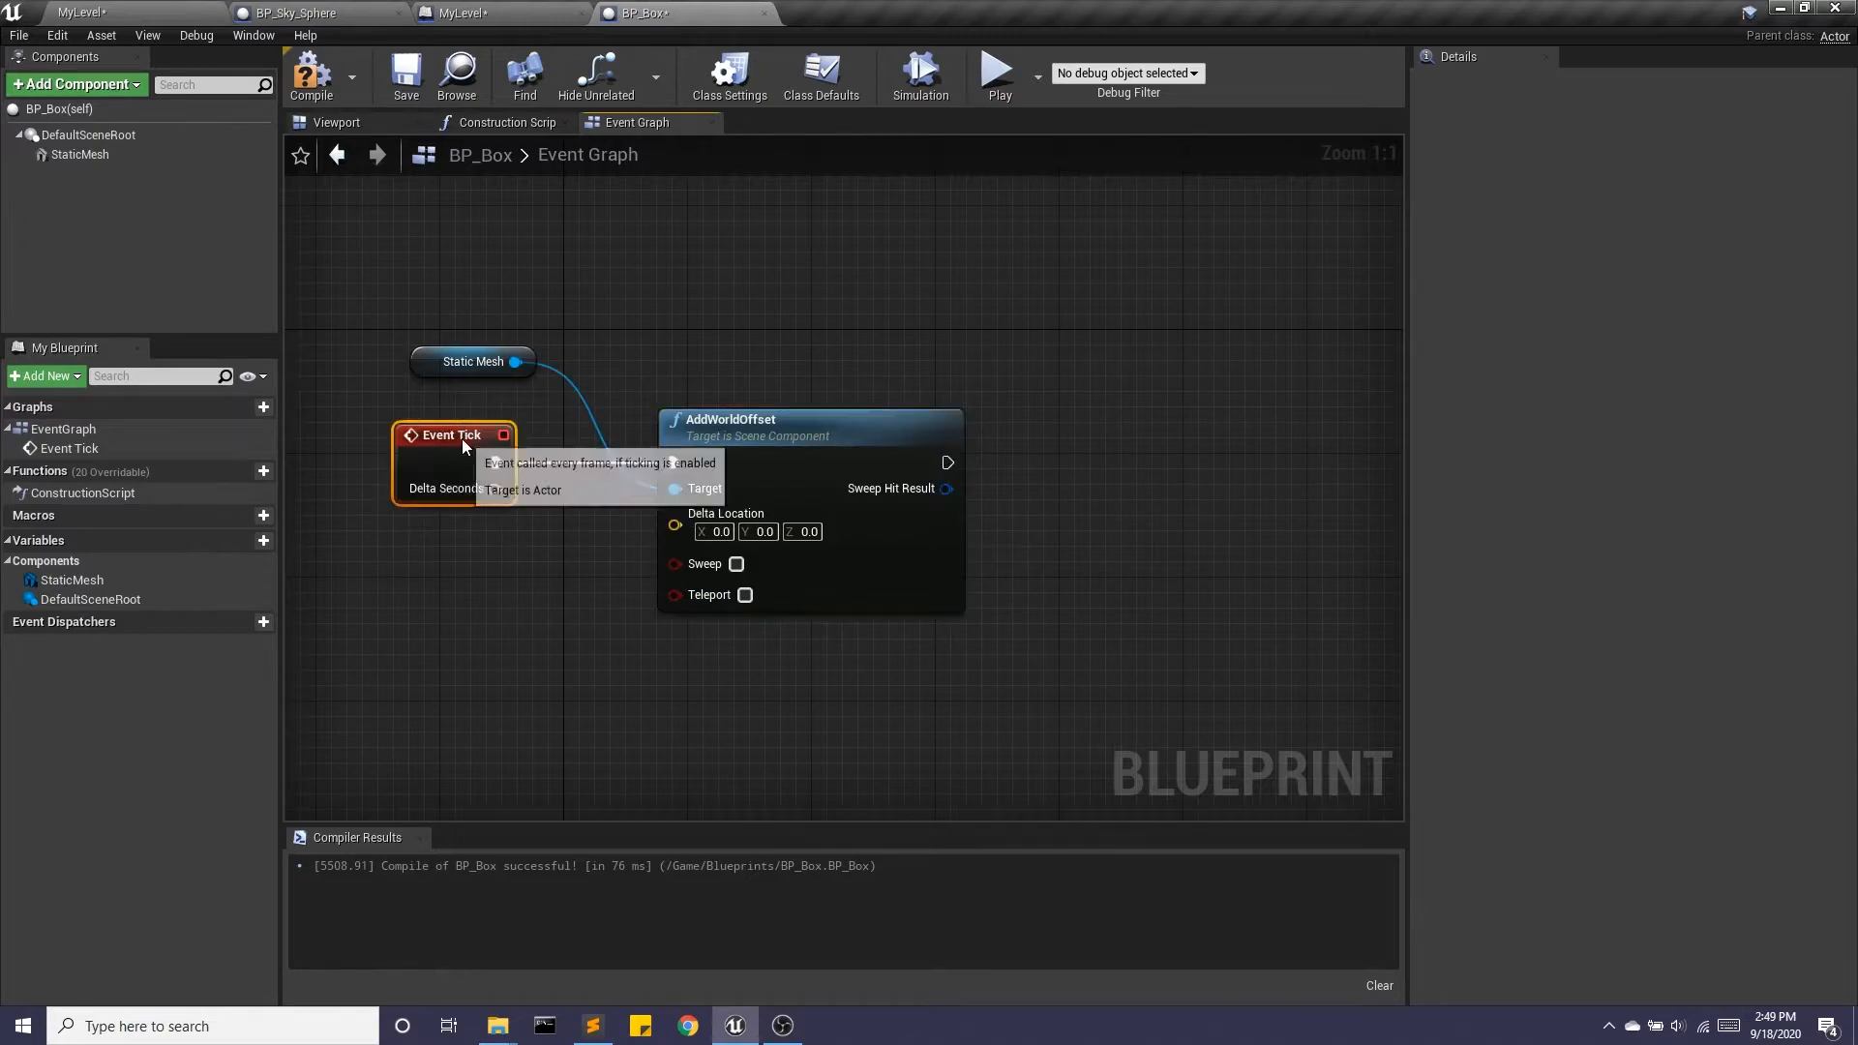
- Check the cube's X axis in BP_Box's Viewport, and set the AddWorldOffset node's Delta Location X to 1.0
click(357, 122)
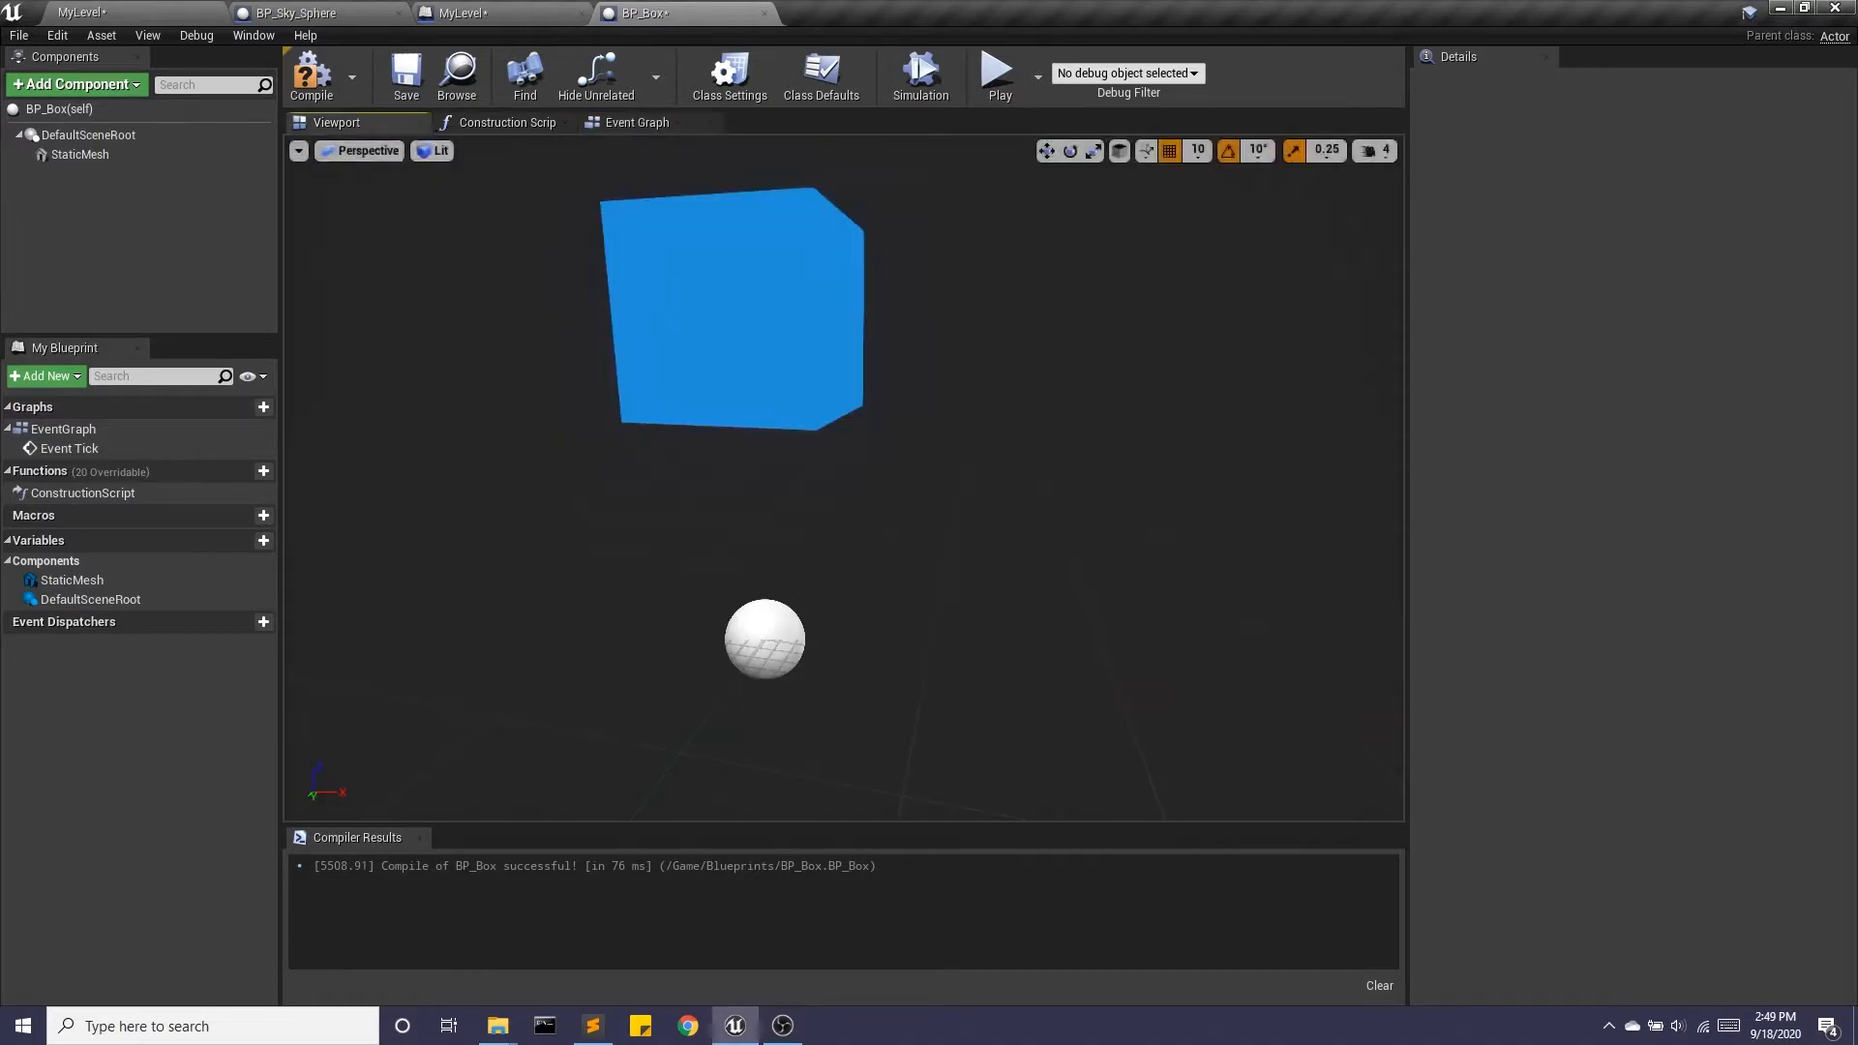
click(750, 266)
right_drag(700, 375, 581, 270)
scroll(701, 374, up, 3)
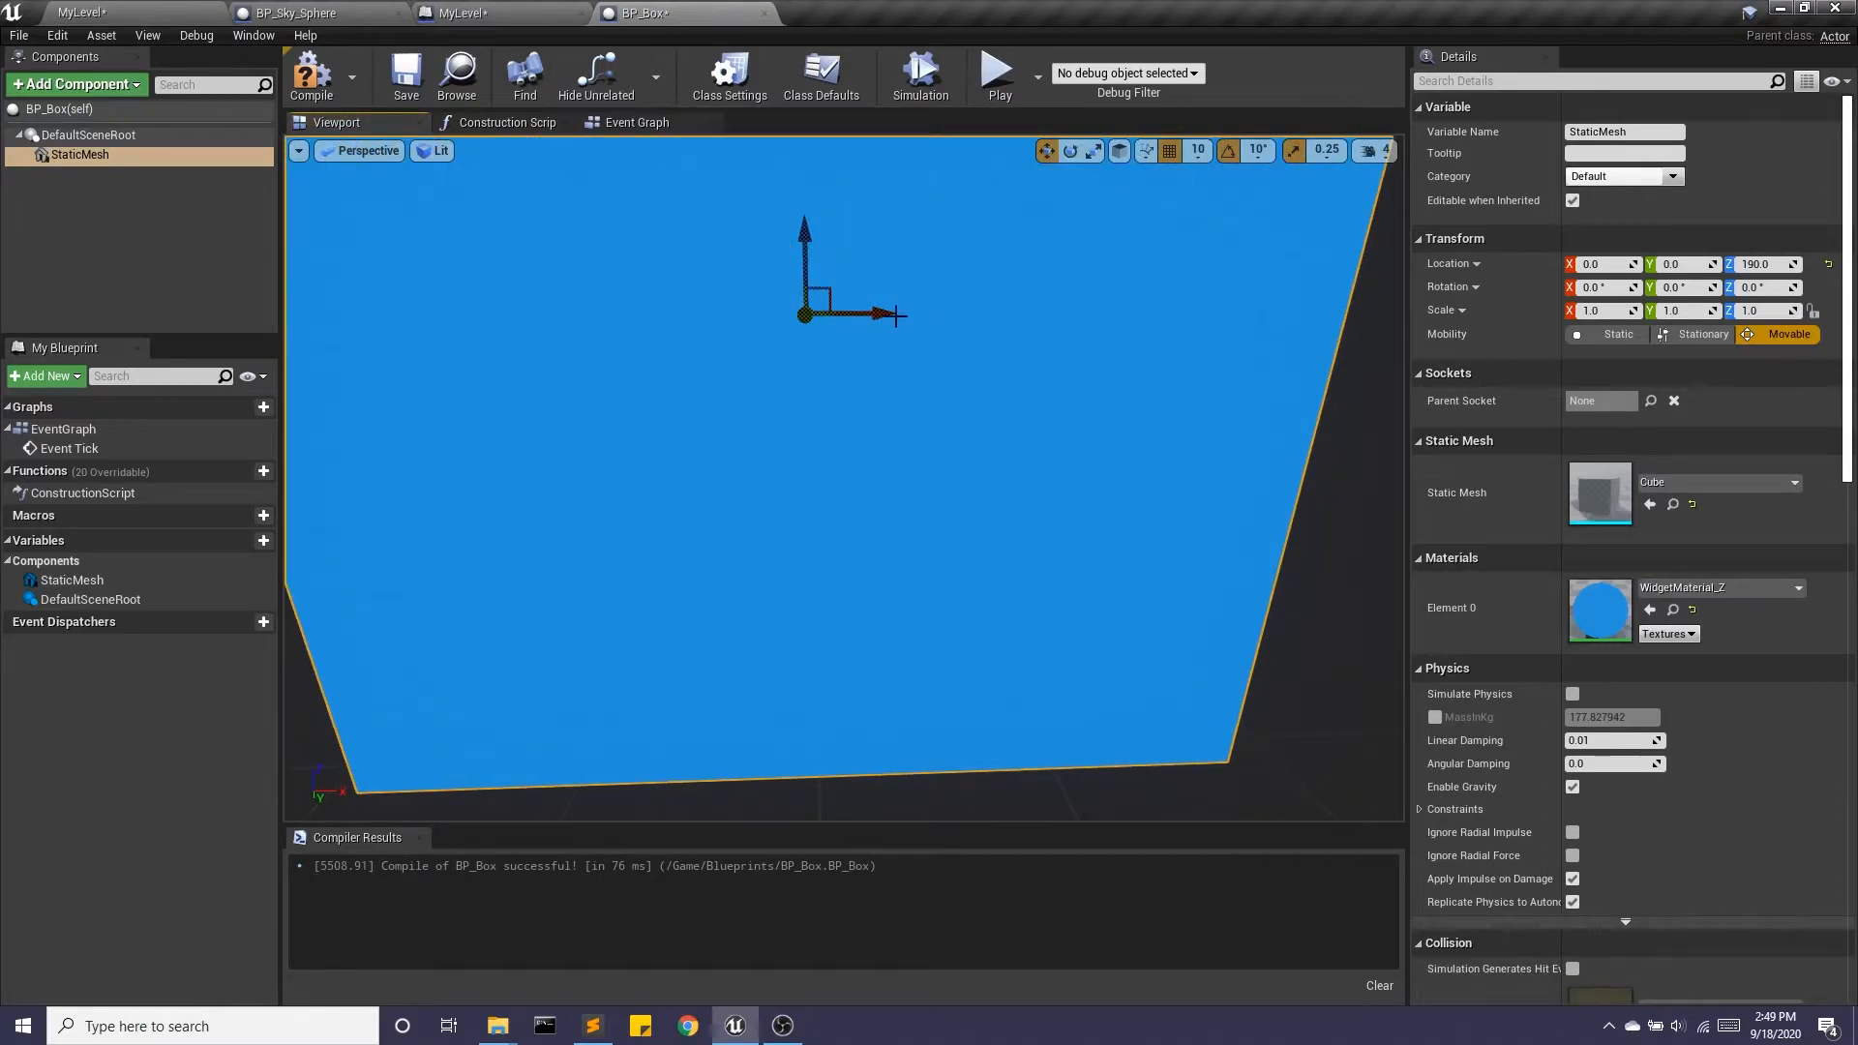
click(635, 123)
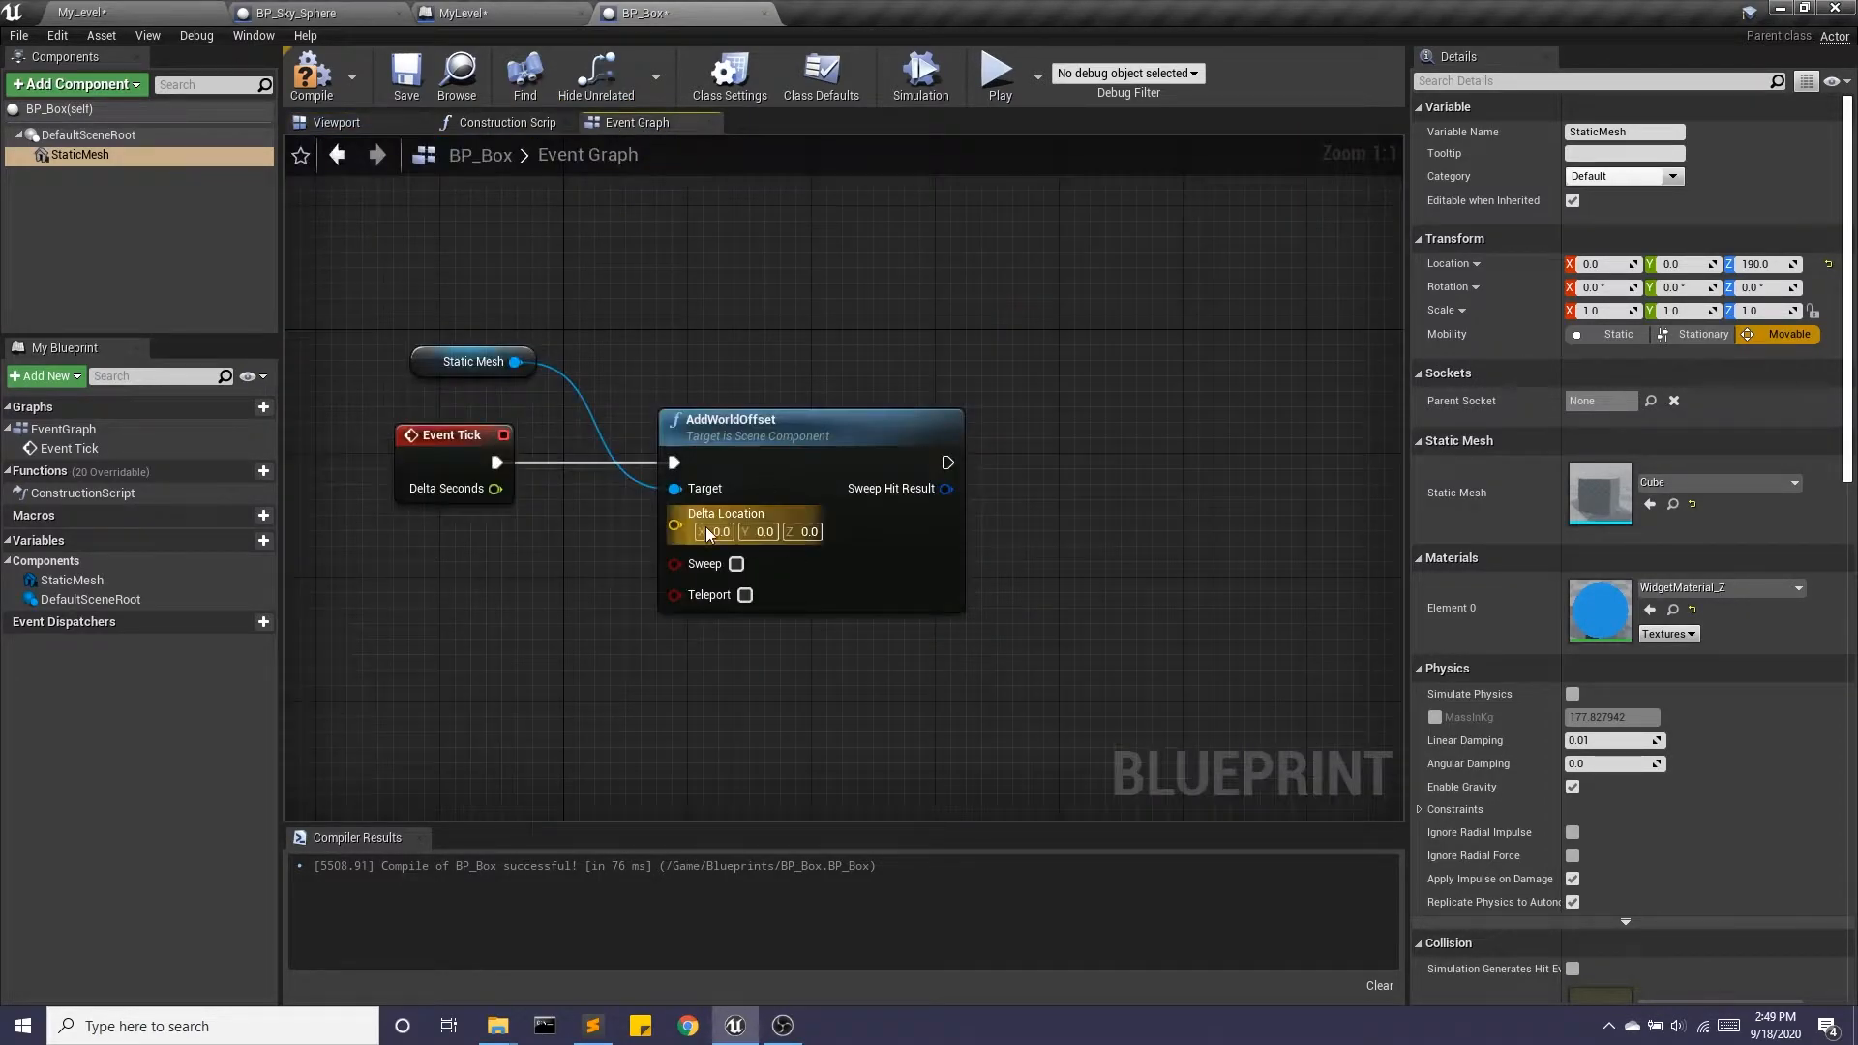
text(1)
key(Return)
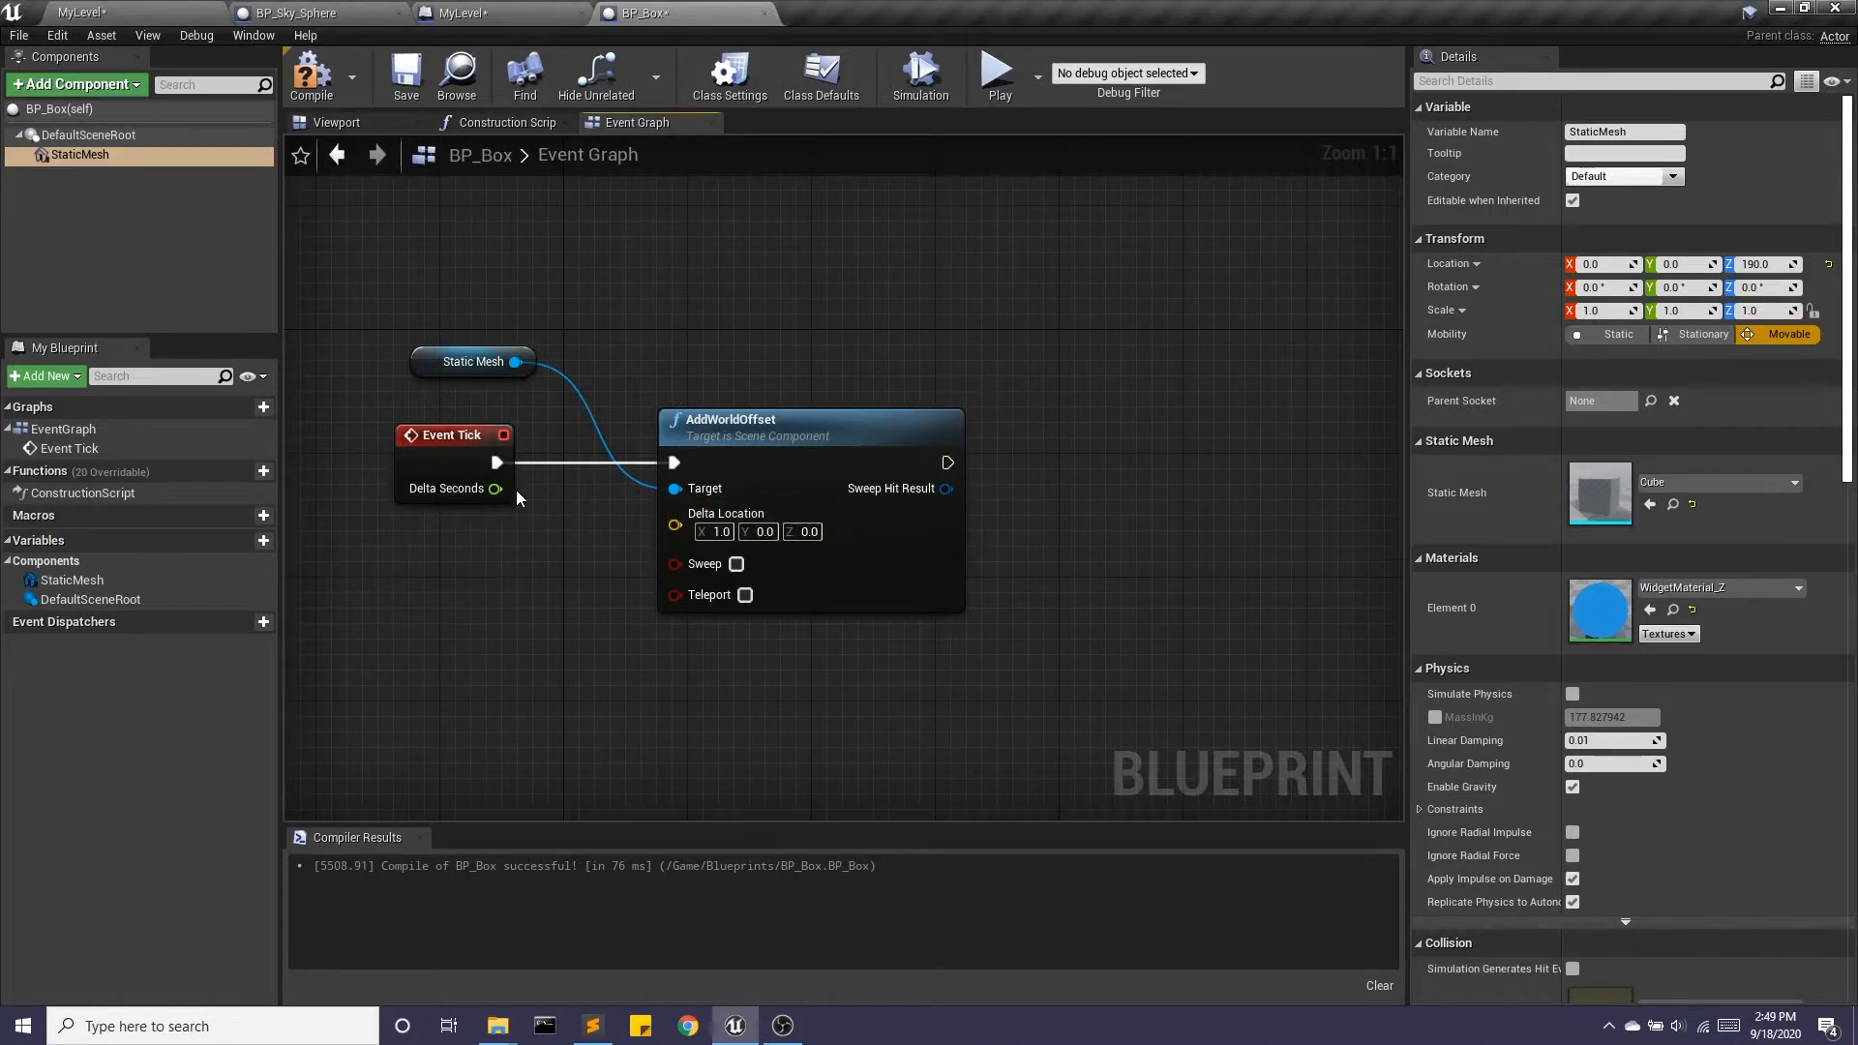
- Compile and save BP_Box, and save MyLevel
click(312, 75)
click(392, 72)
click(179, 12)
click(359, 72)
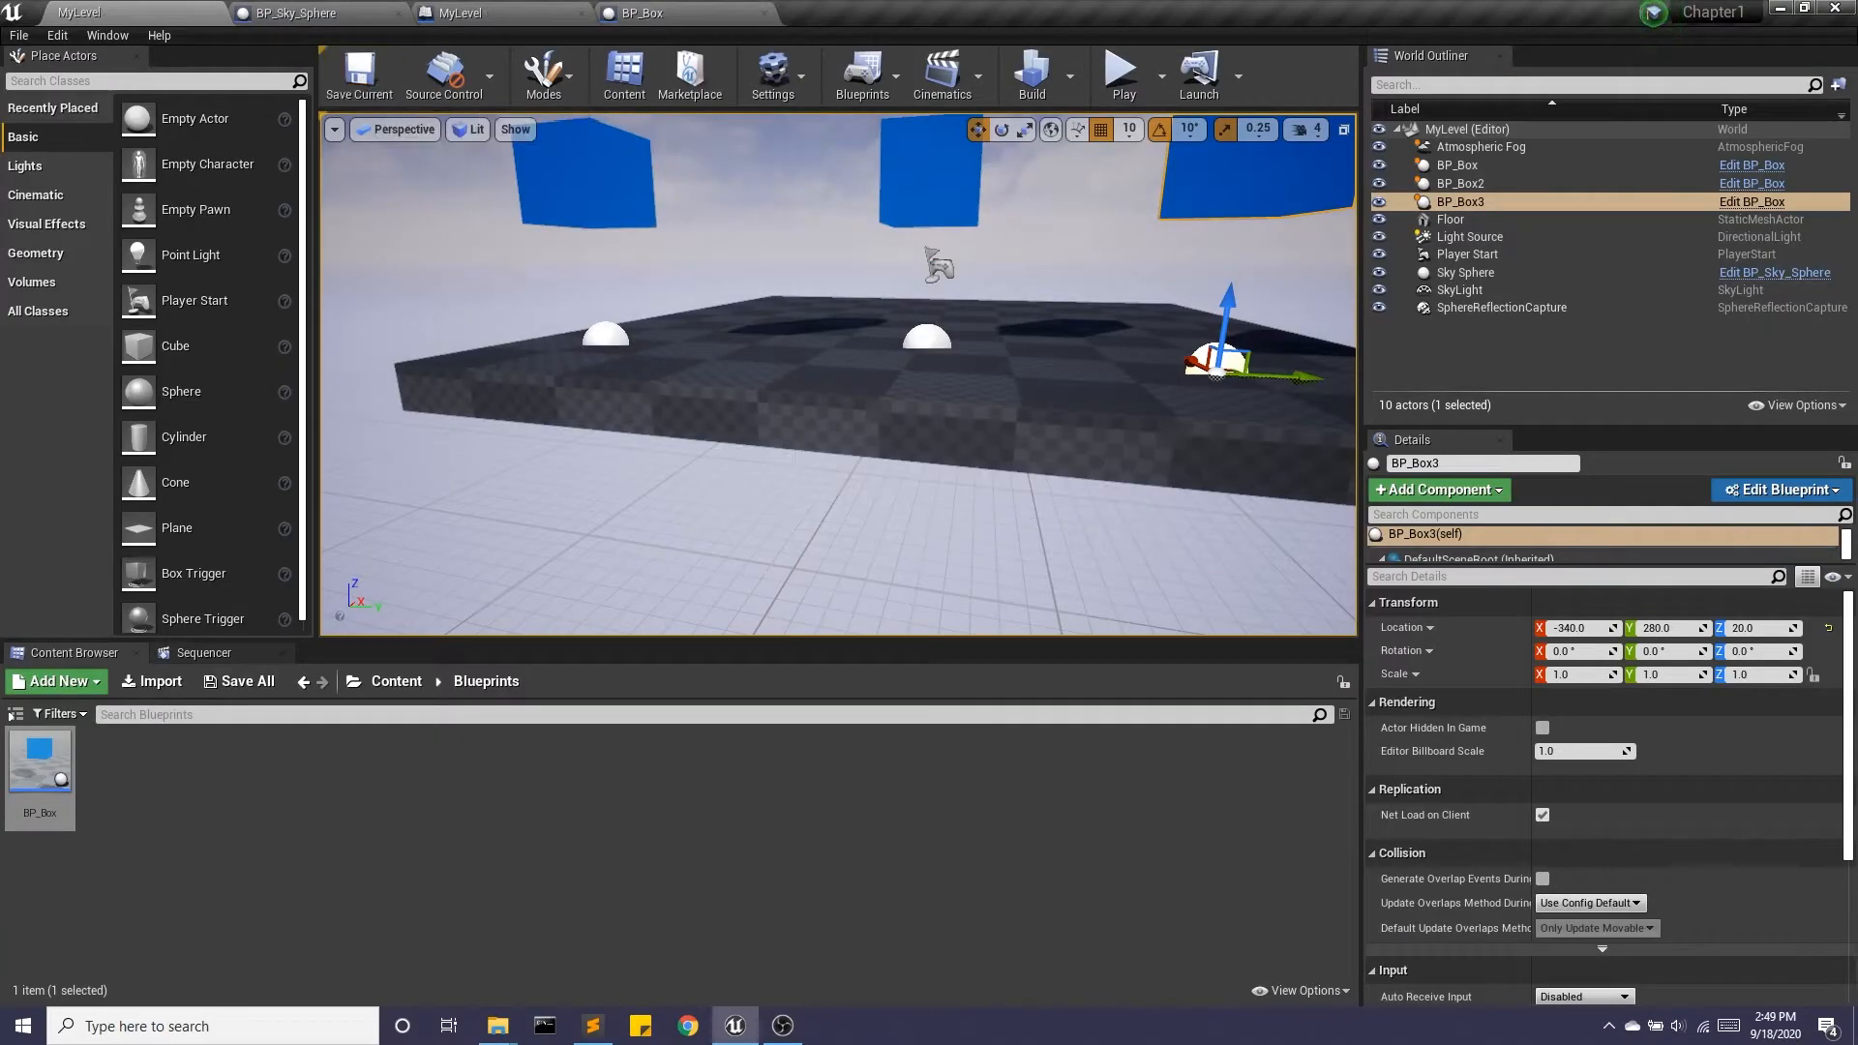
- View all three boxes in MyLevel, and play the level to watch how they move before stopping it
right_drag(448, 152, 448, 152)
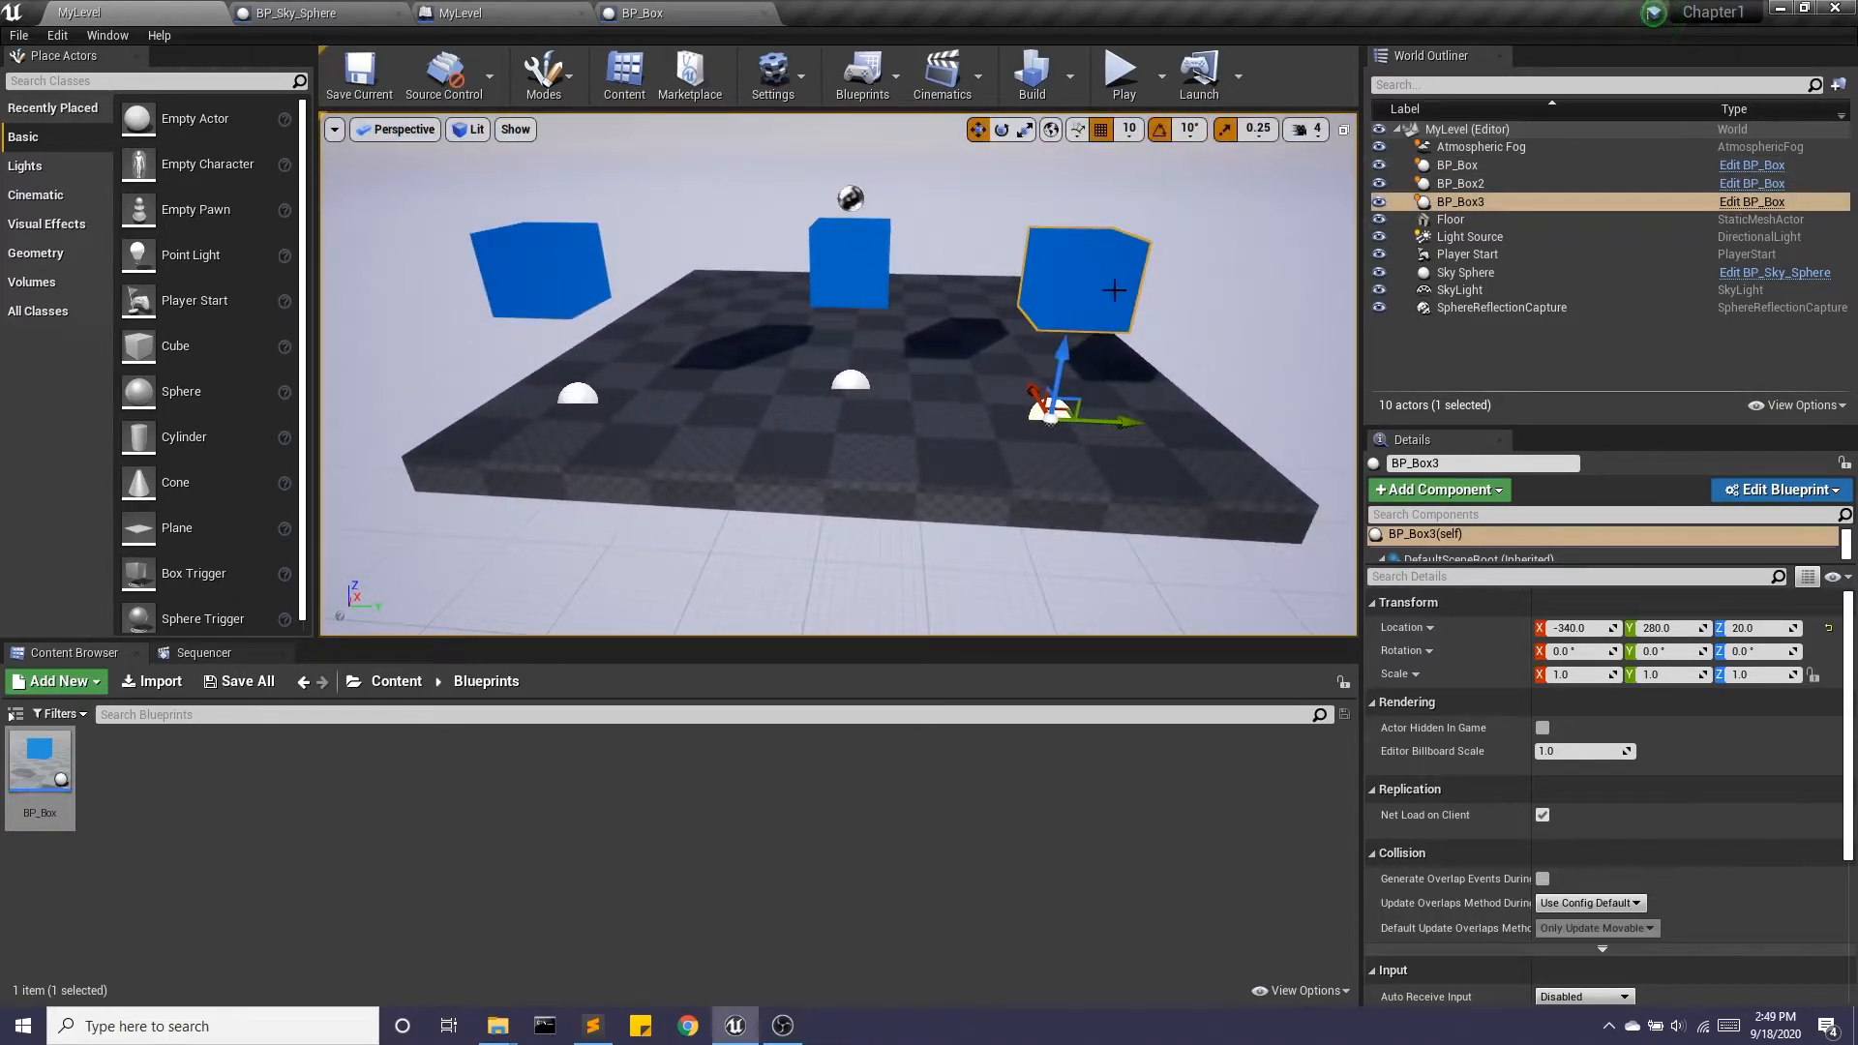
click(1120, 78)
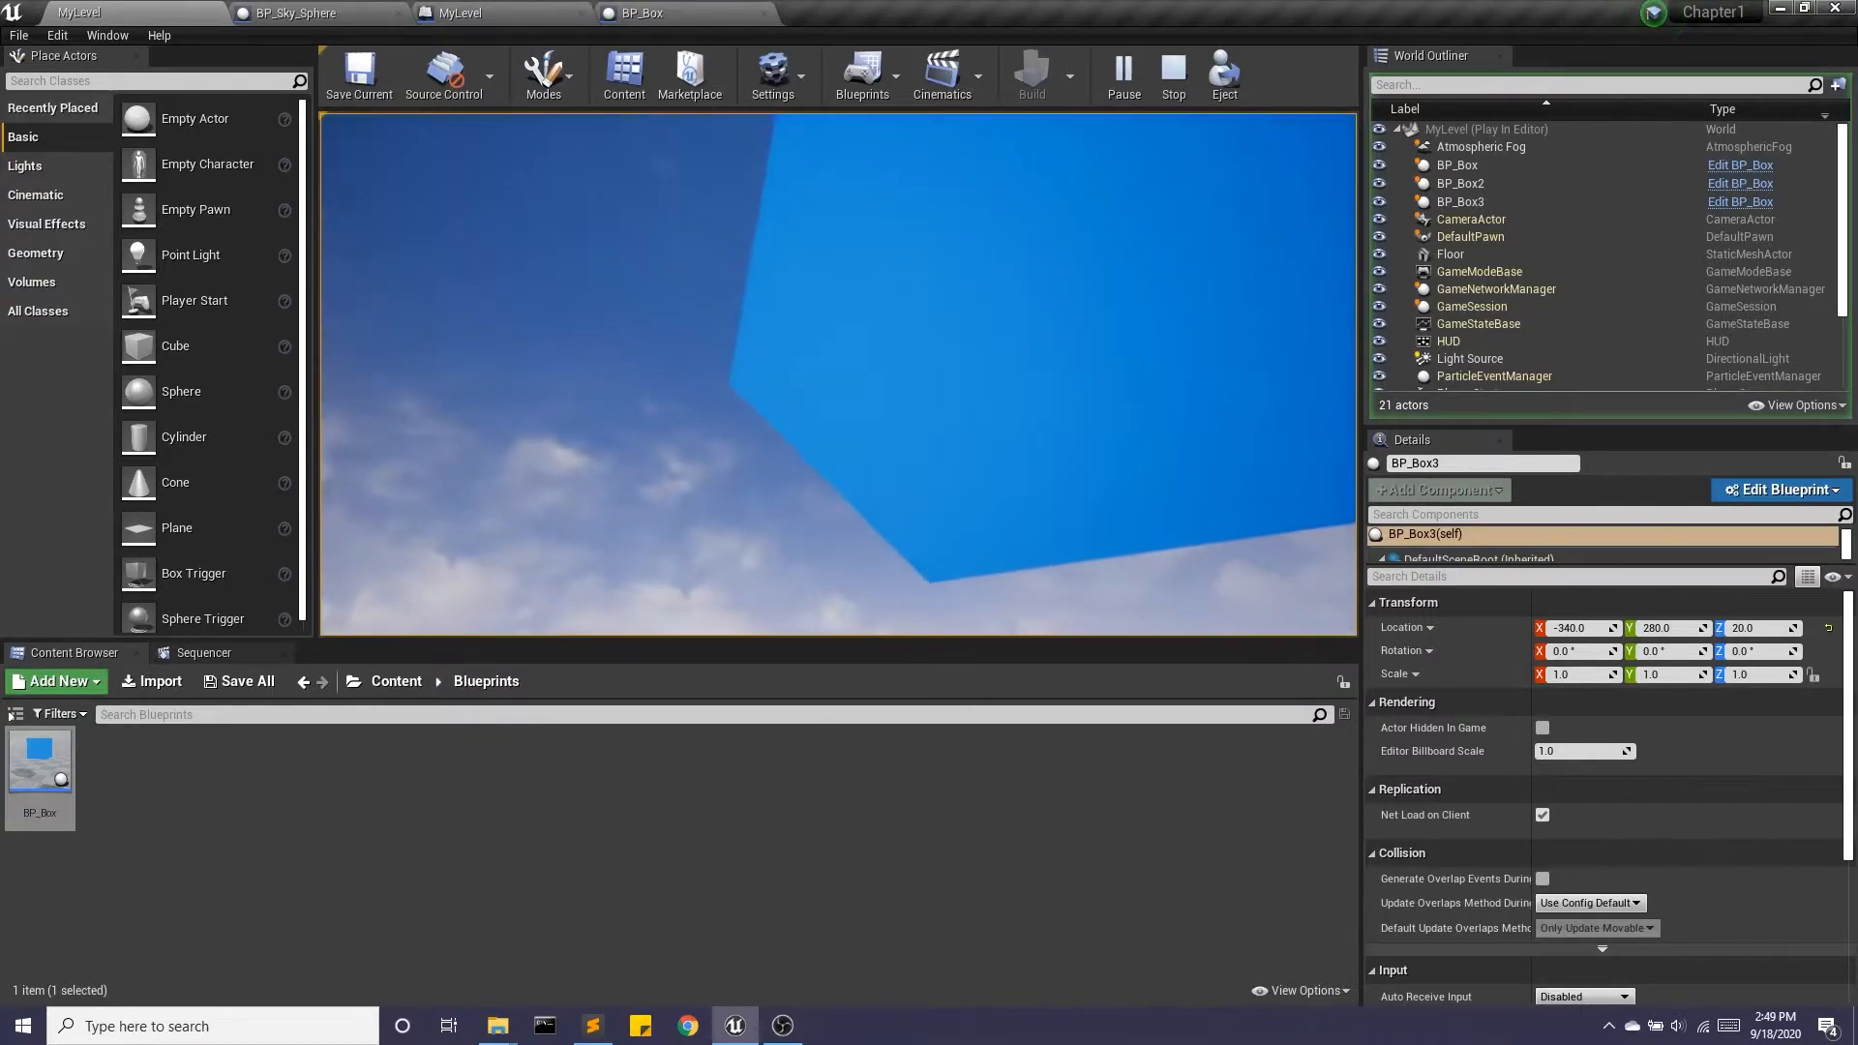
key(Escape)
- Turn the Player Start to a Z rotation of about -180° and move it beside the floor to a Y location of 650
right_drag(925, 444, 881, 486)
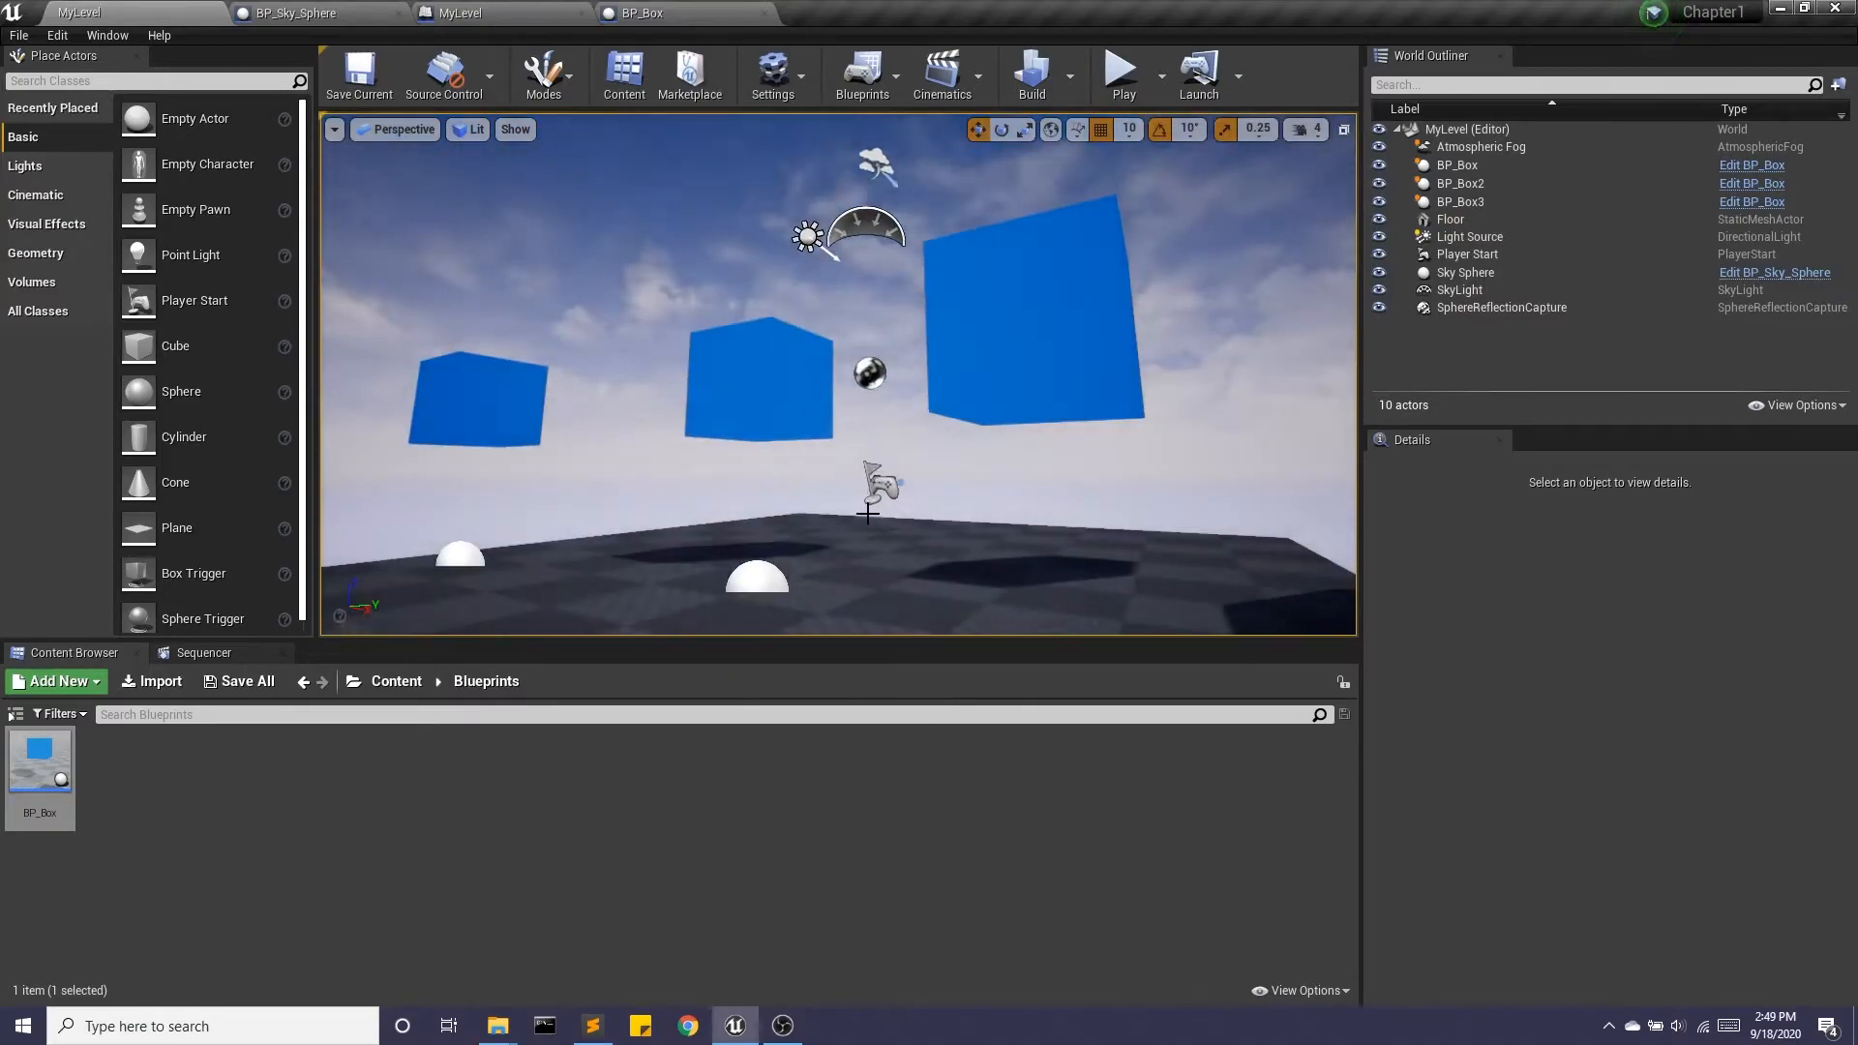
click(881, 487)
key(e)
drag(890, 485, 874, 482)
mouse_move(866, 482)
right_down()
mouse_move(1045, 481)
mouse_move(866, 482)
right_up()
drag(813, 474, 1097, 521)
key(w)
middle_drag(1097, 521, 1219, 527)
drag(1209, 484, 1318, 480)
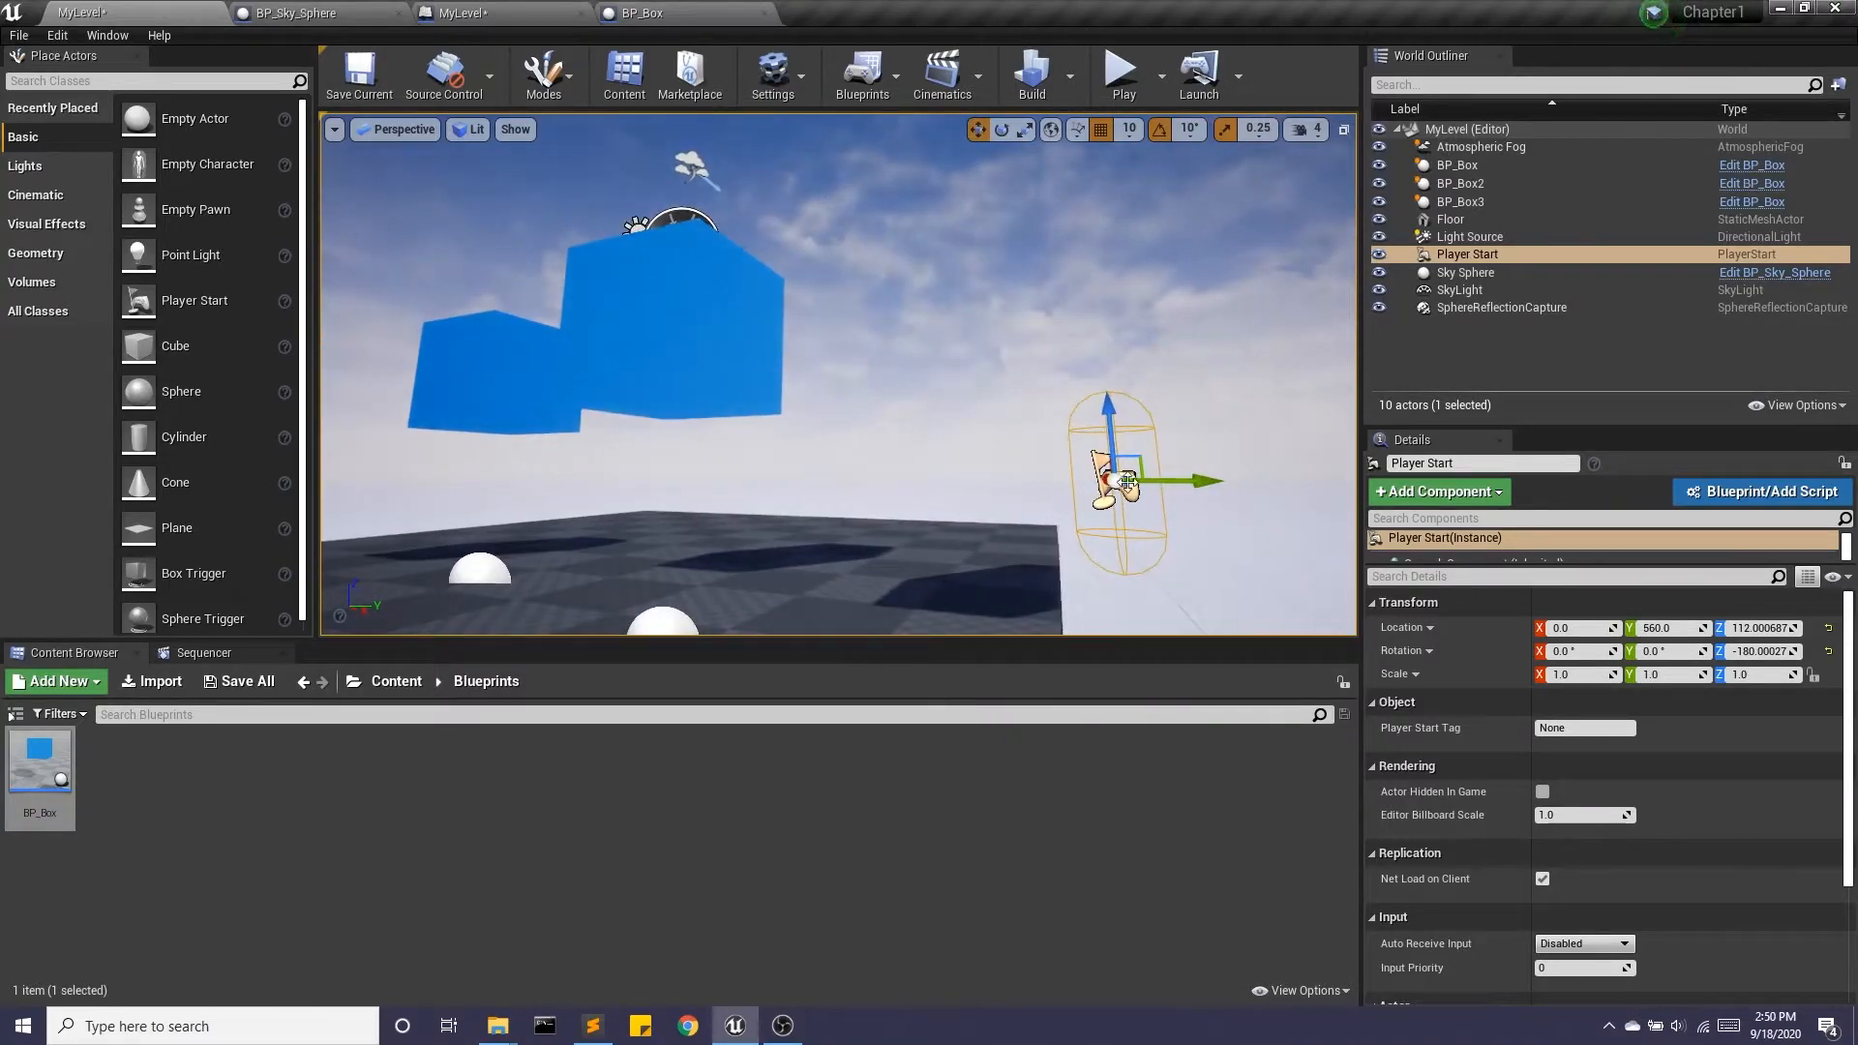
- Rotate the Player Start to about -90° on Z to face the floor, and play-test the saved level
key(e)
drag(1203, 492, 1078, 484)
click(359, 73)
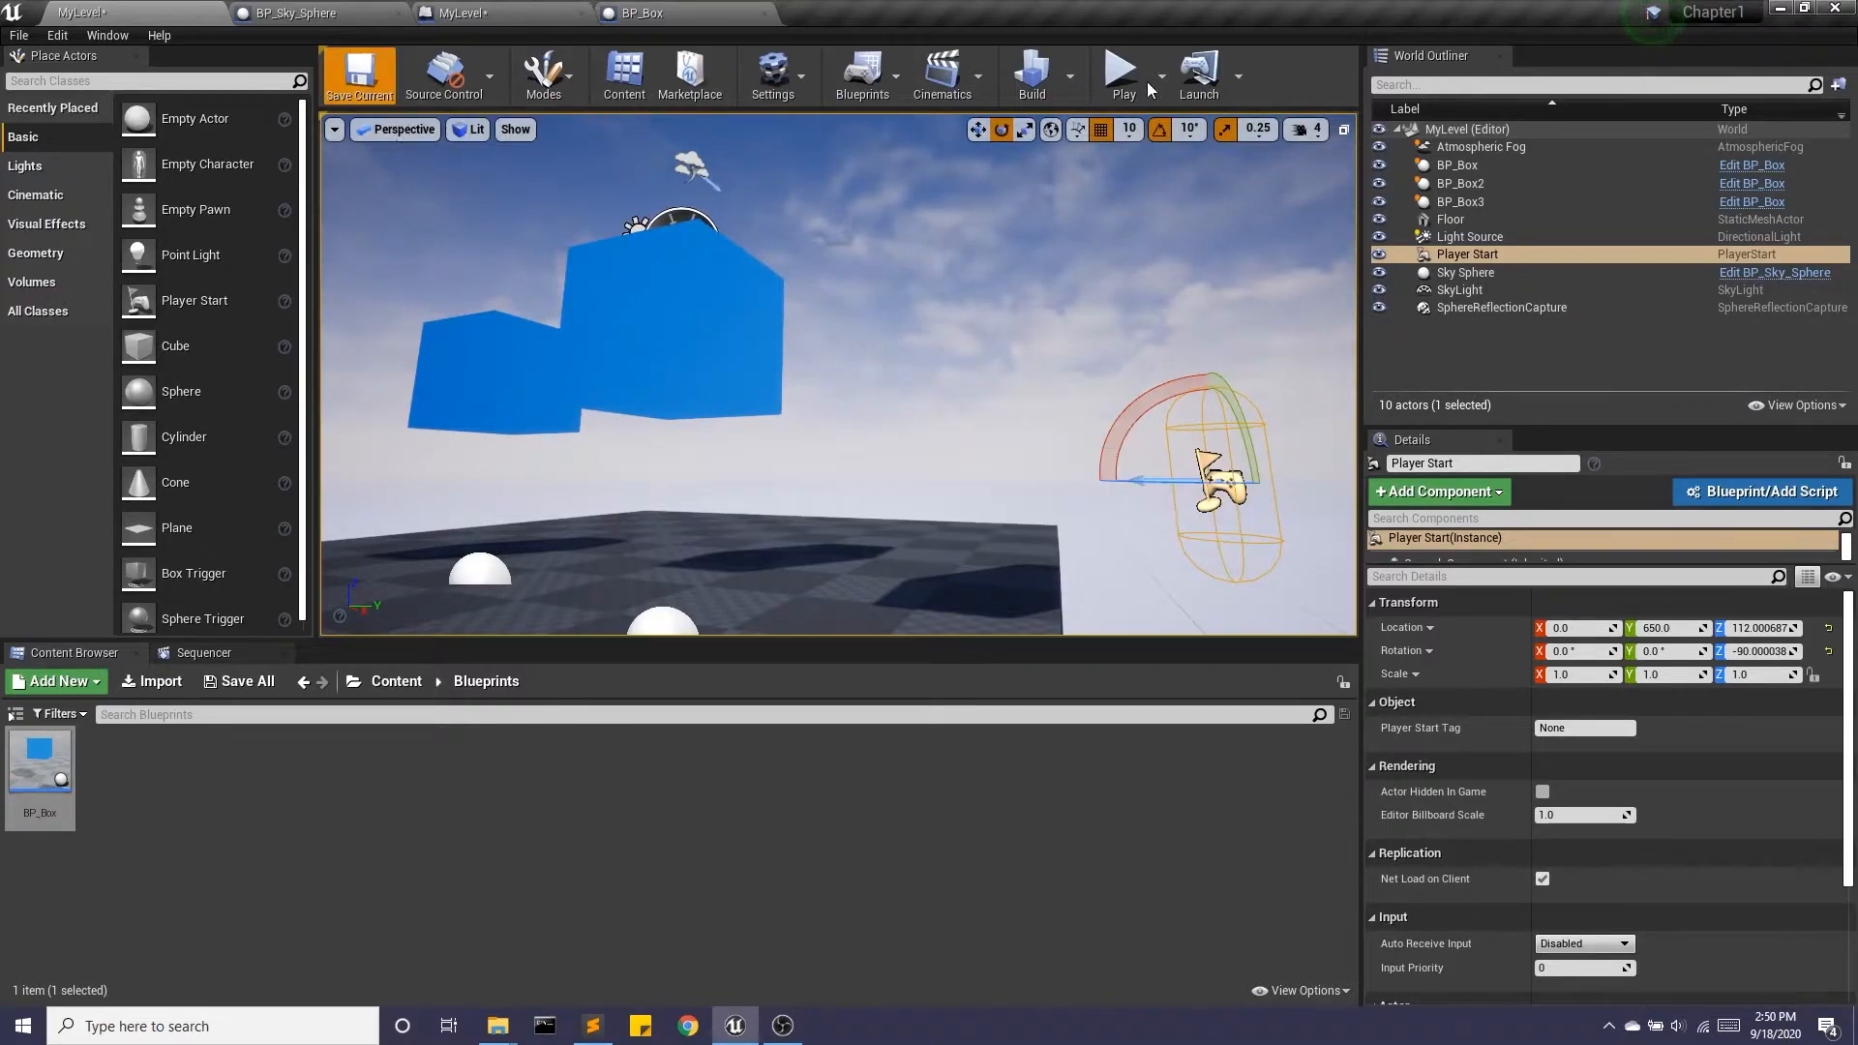
click(1117, 62)
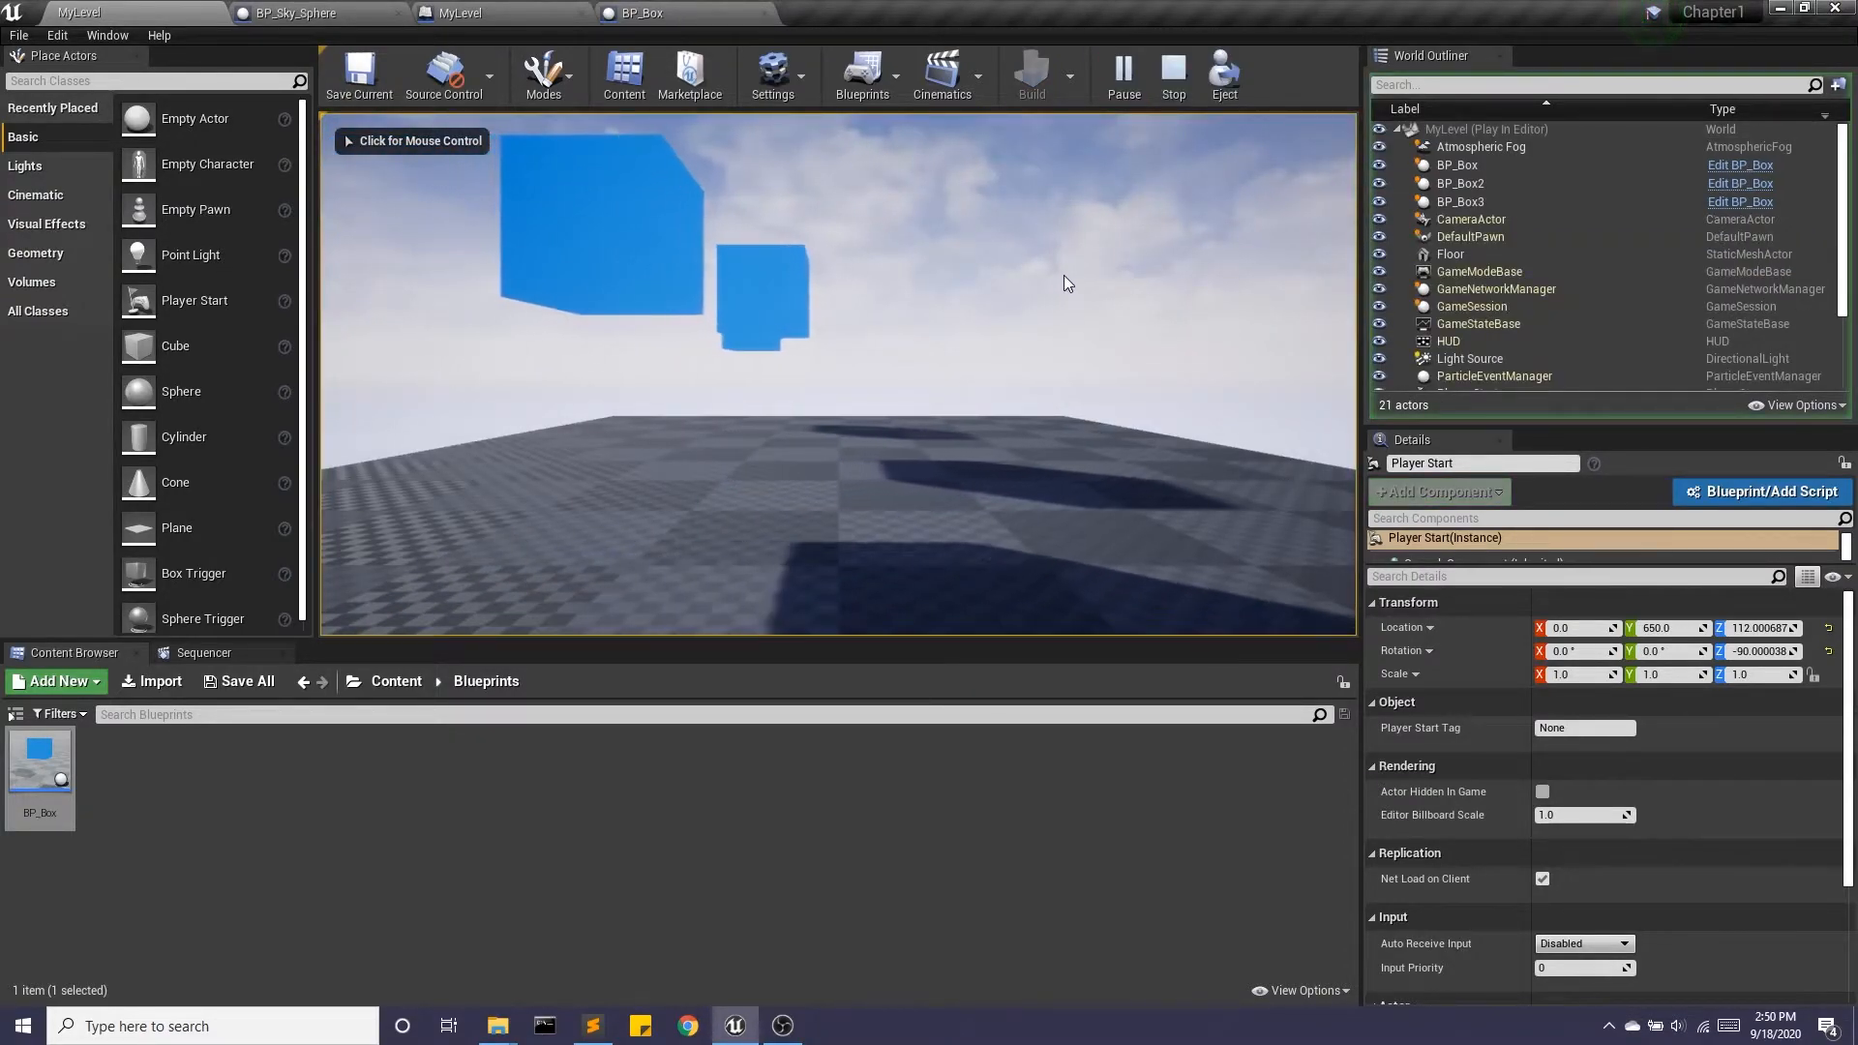
click(1174, 72)
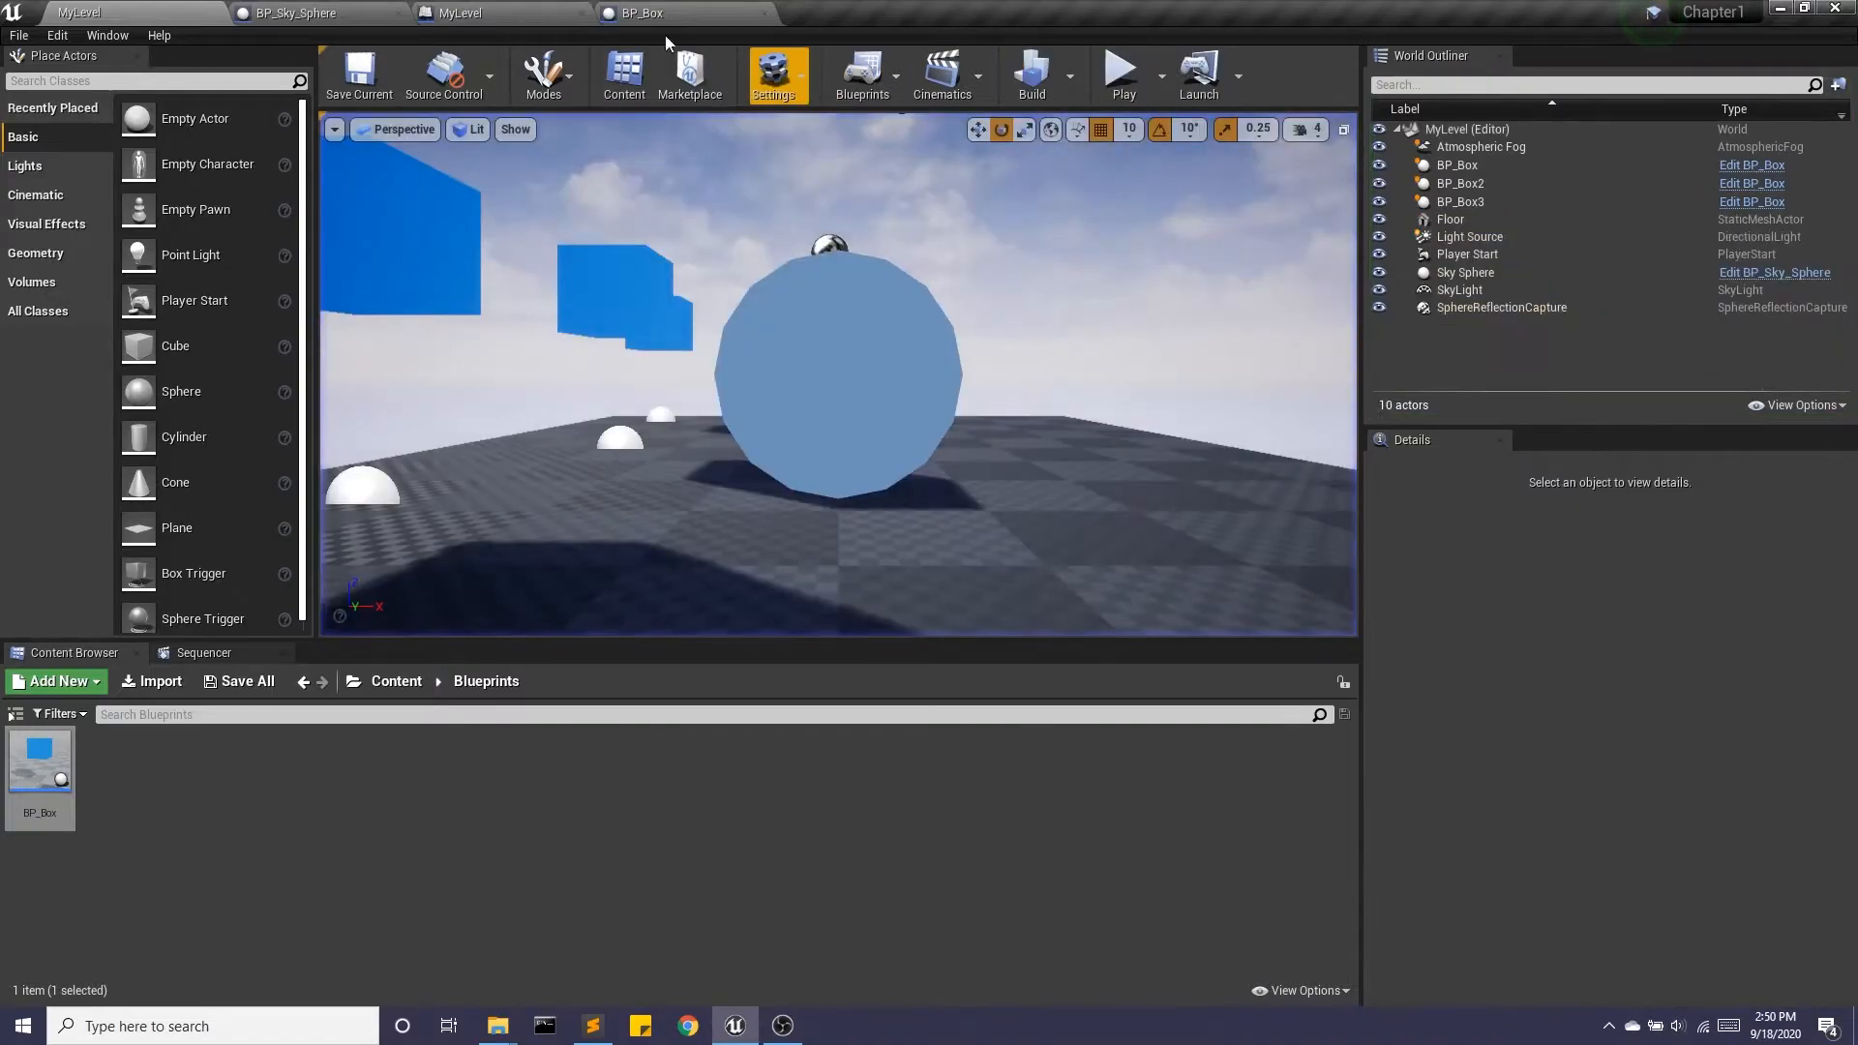
- Lower the cube in BP_Box to a Z location of 50, checking it in the Right view, and compile and save
click(656, 13)
click(344, 123)
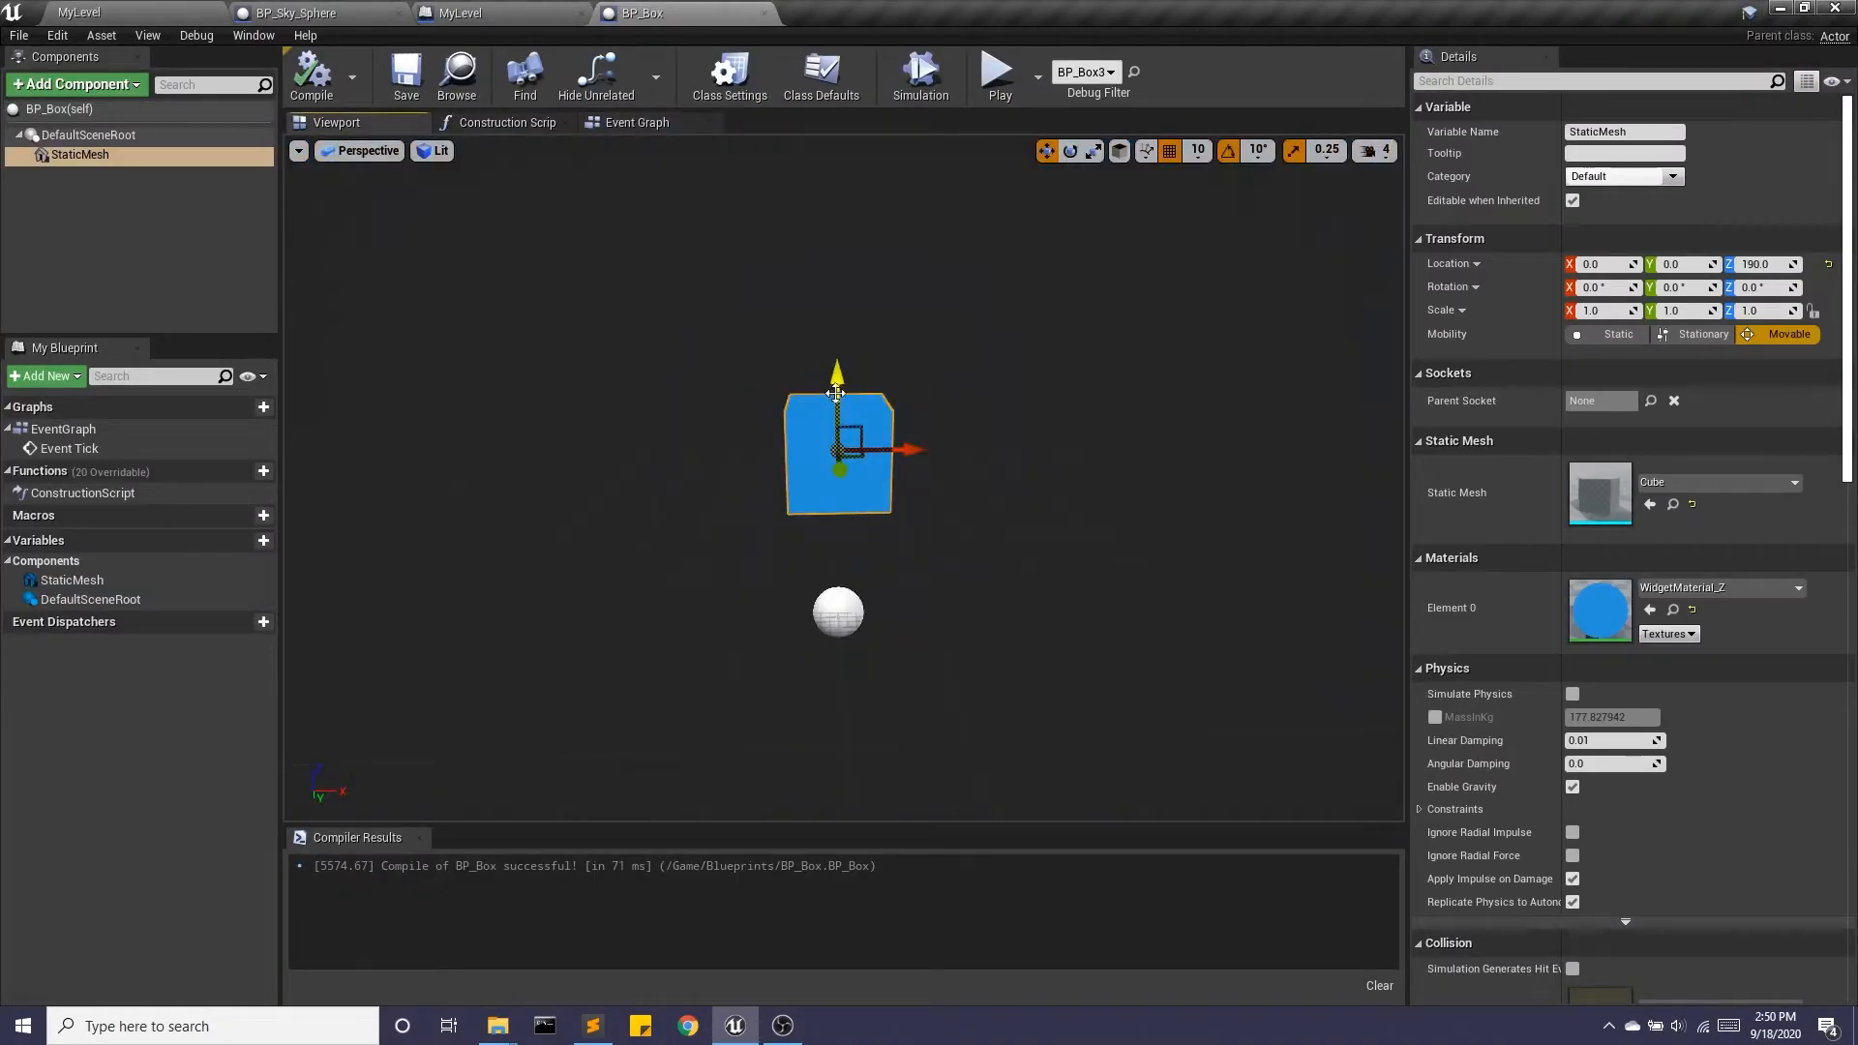
drag(849, 387, 850, 532)
click(368, 150)
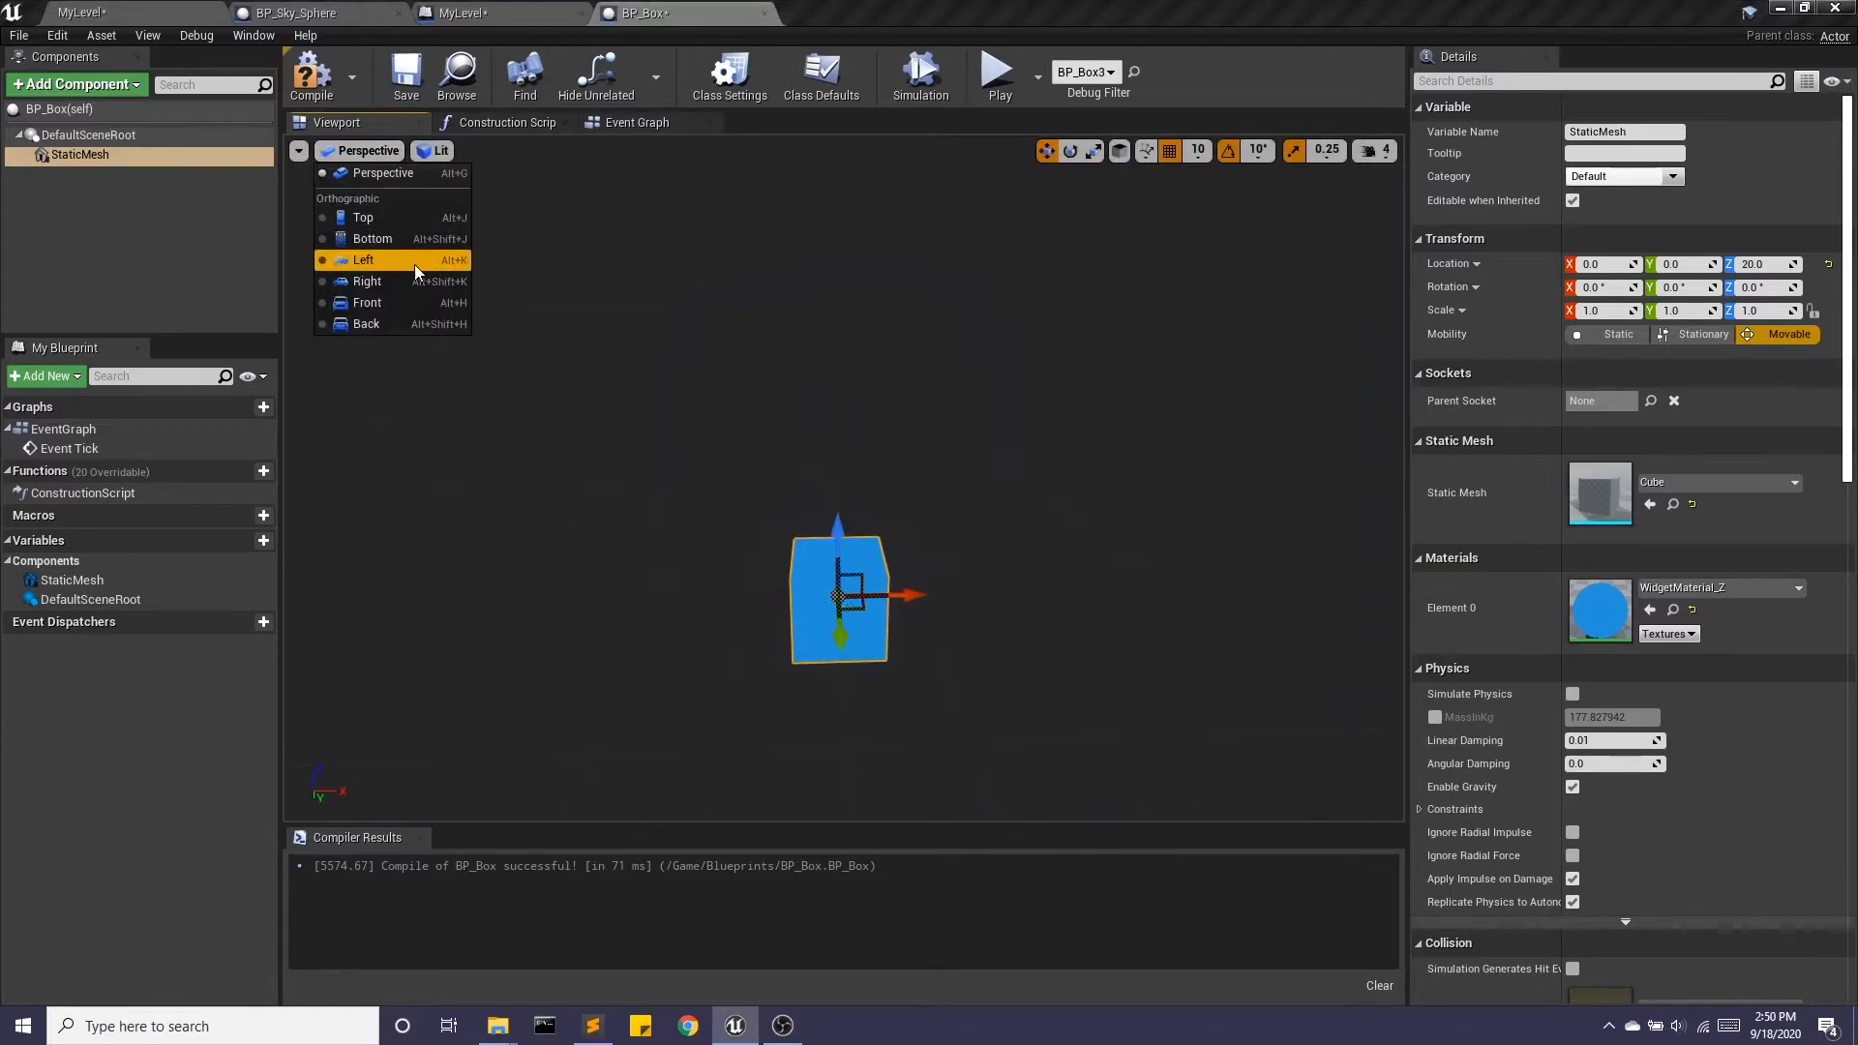
click(368, 282)
drag(843, 387, 843, 363)
click(312, 73)
click(406, 73)
- Set the AddWorldOffset node's Delta Location to X 0.0 and Z 1.0, and compile and save BP_Box
click(634, 122)
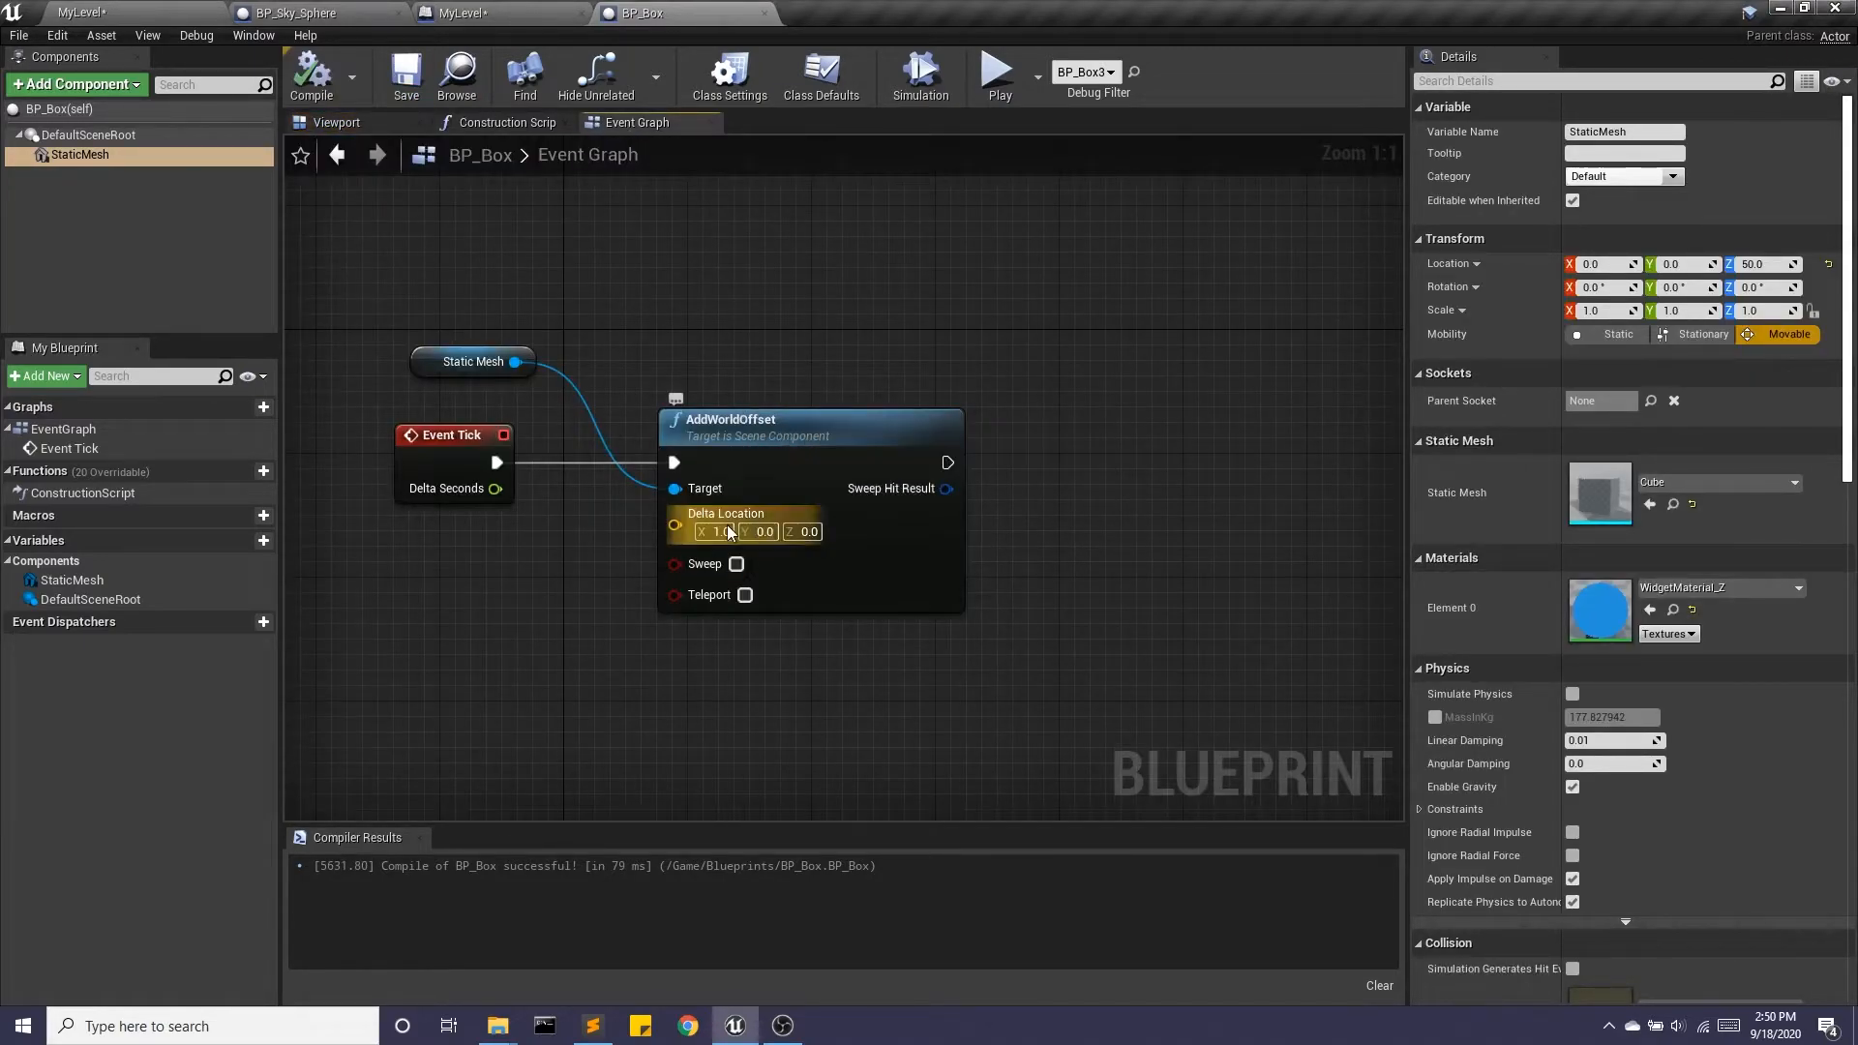
text(0)
click(798, 533)
text(1)
key(Return)
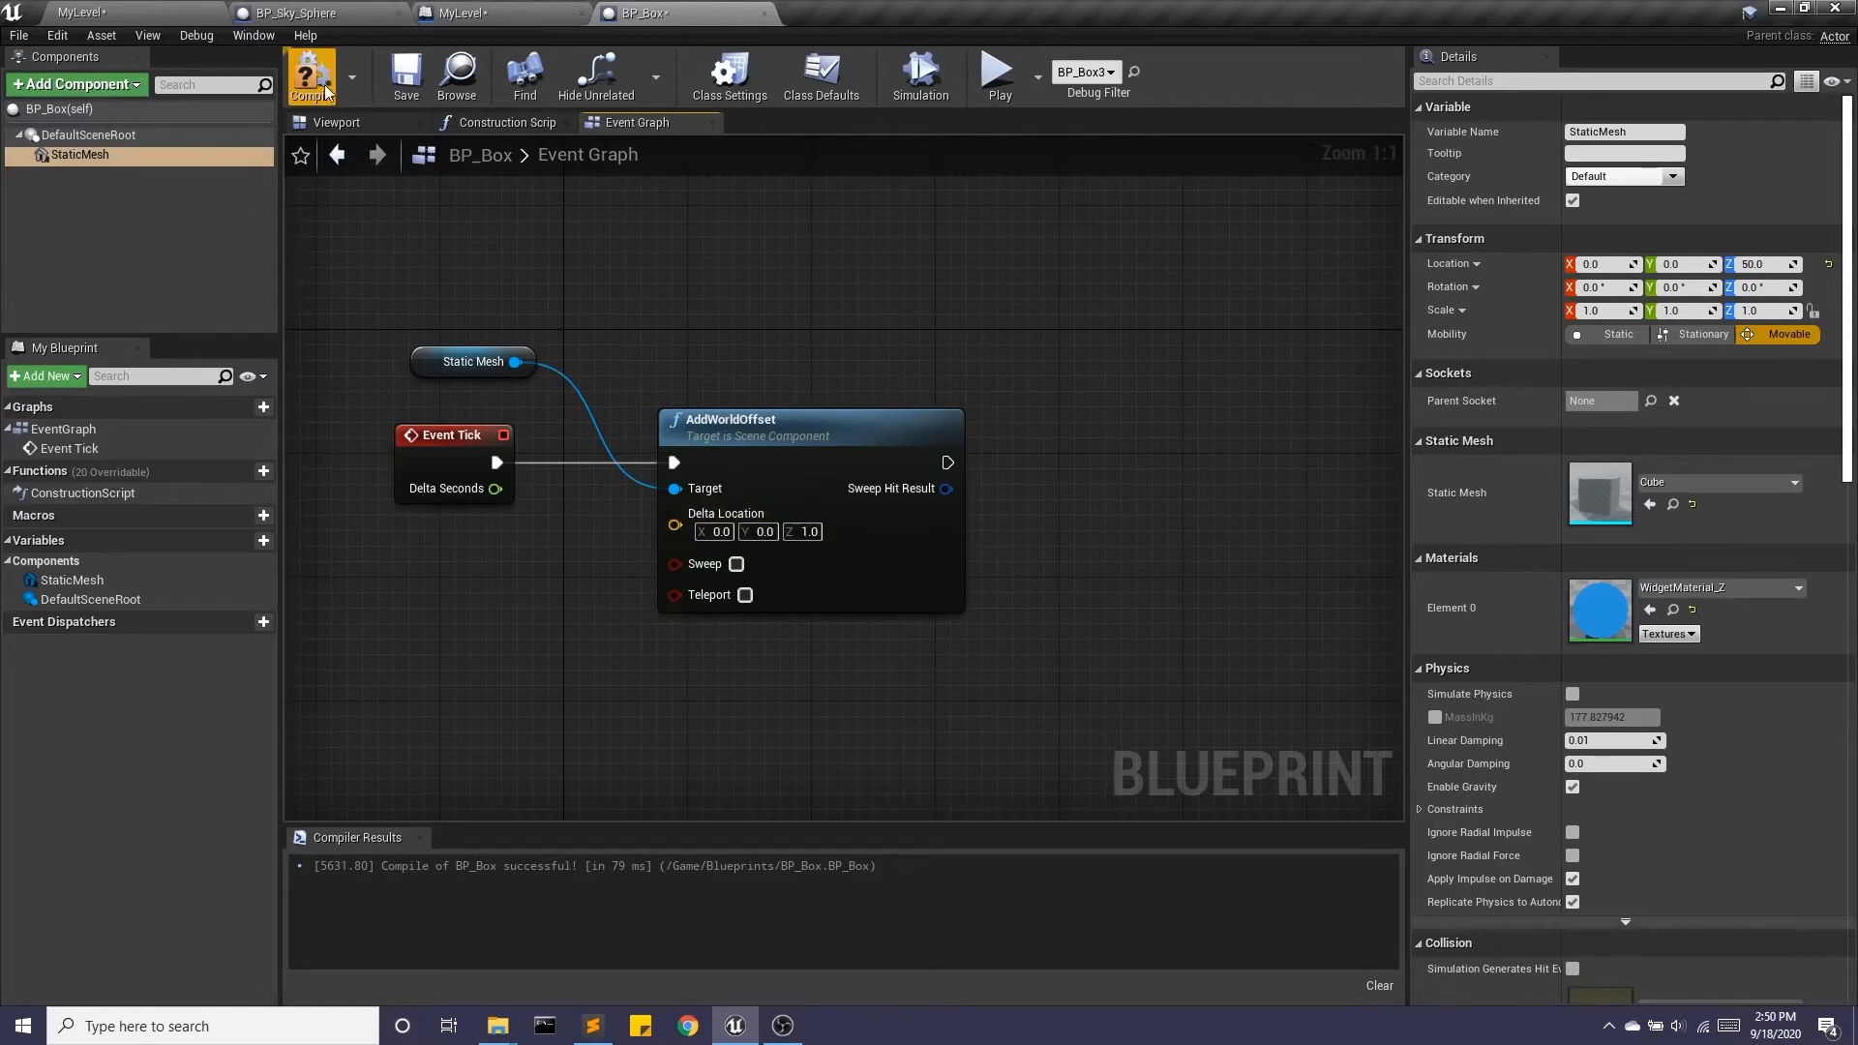
- Save MyLevel and play it to watch the boxes' vertical movement, looking around before stopping
click(83, 13)
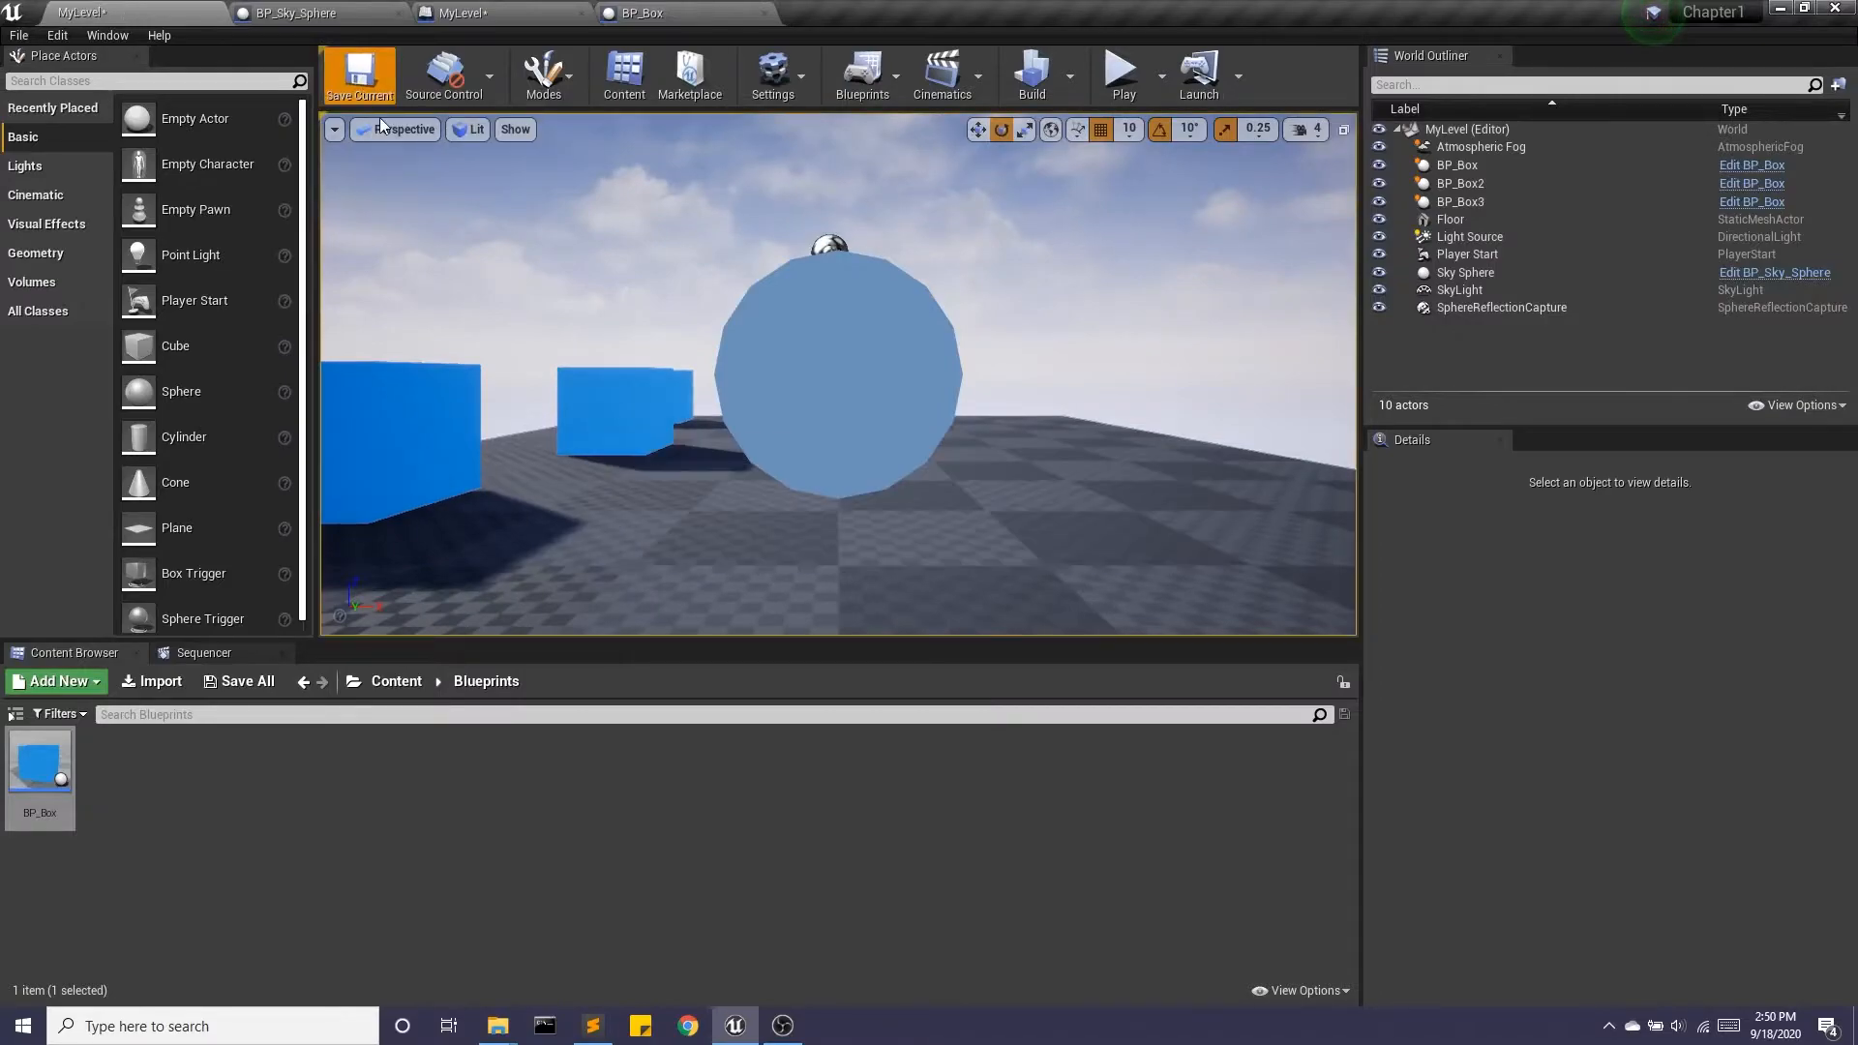
click(1123, 76)
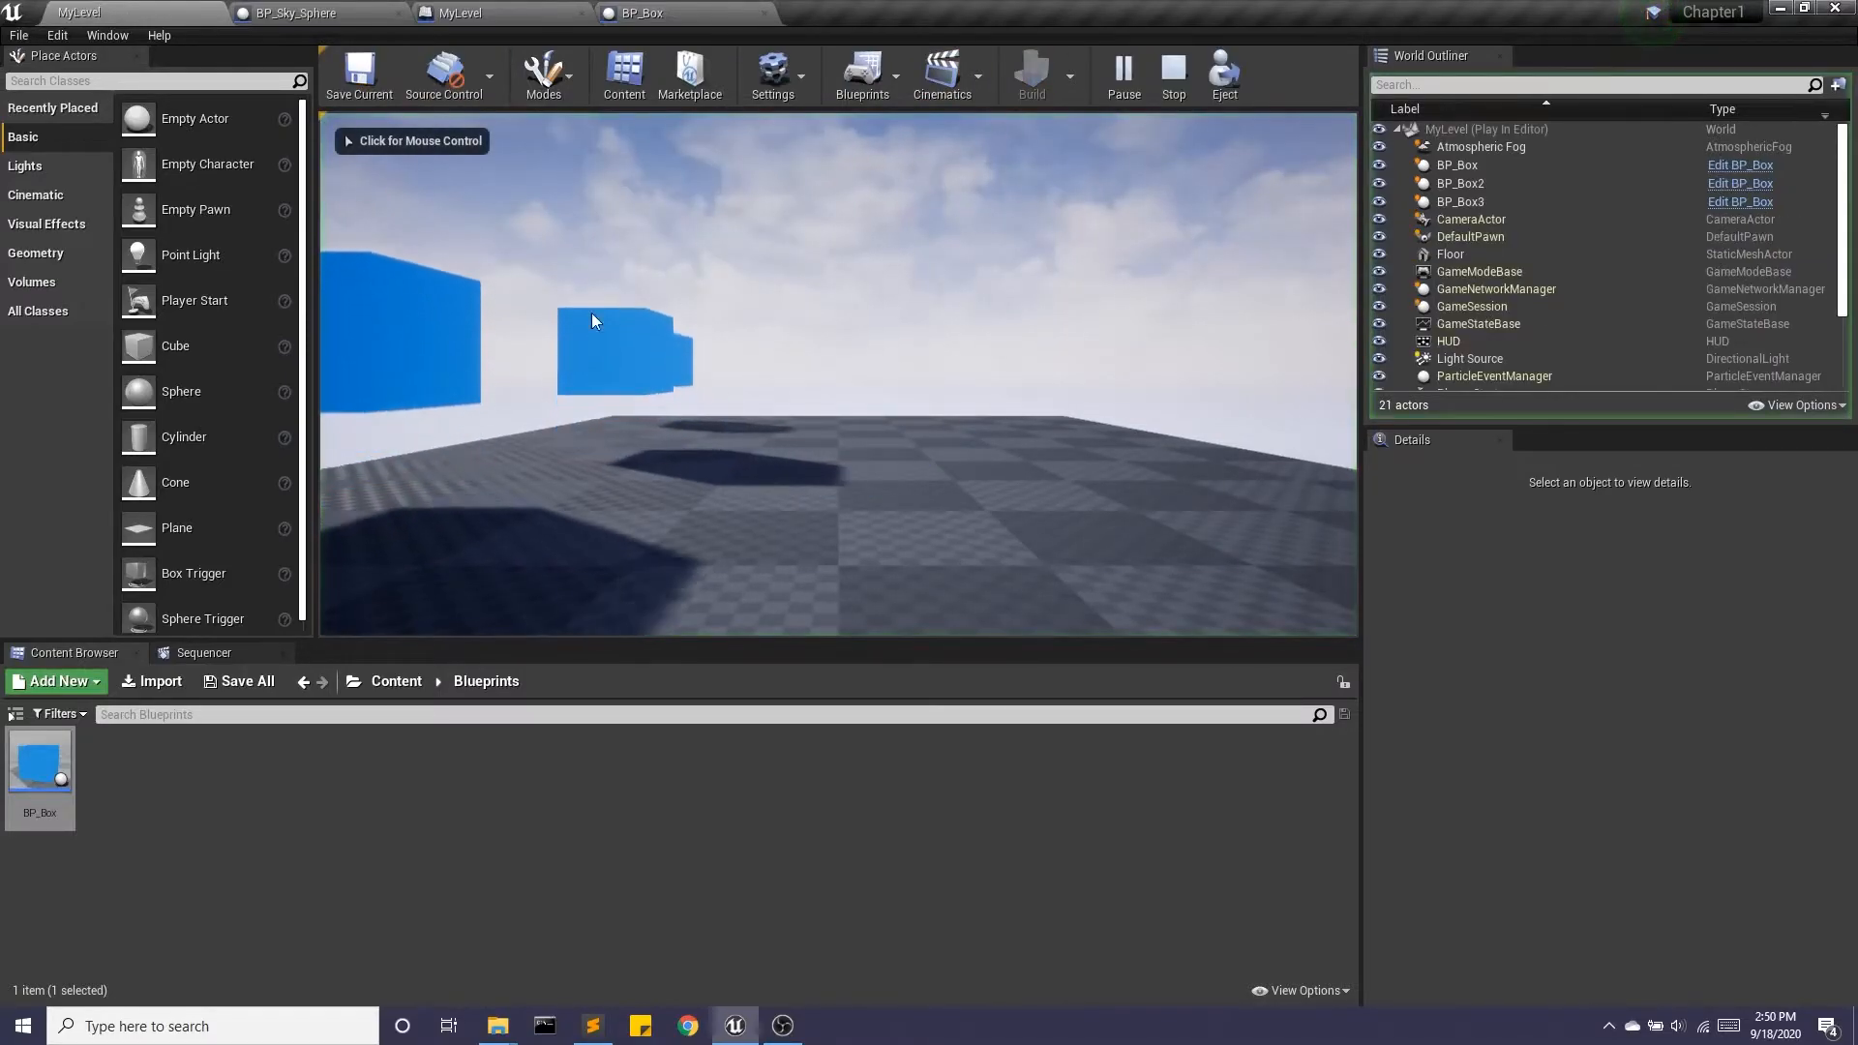
click(649, 259)
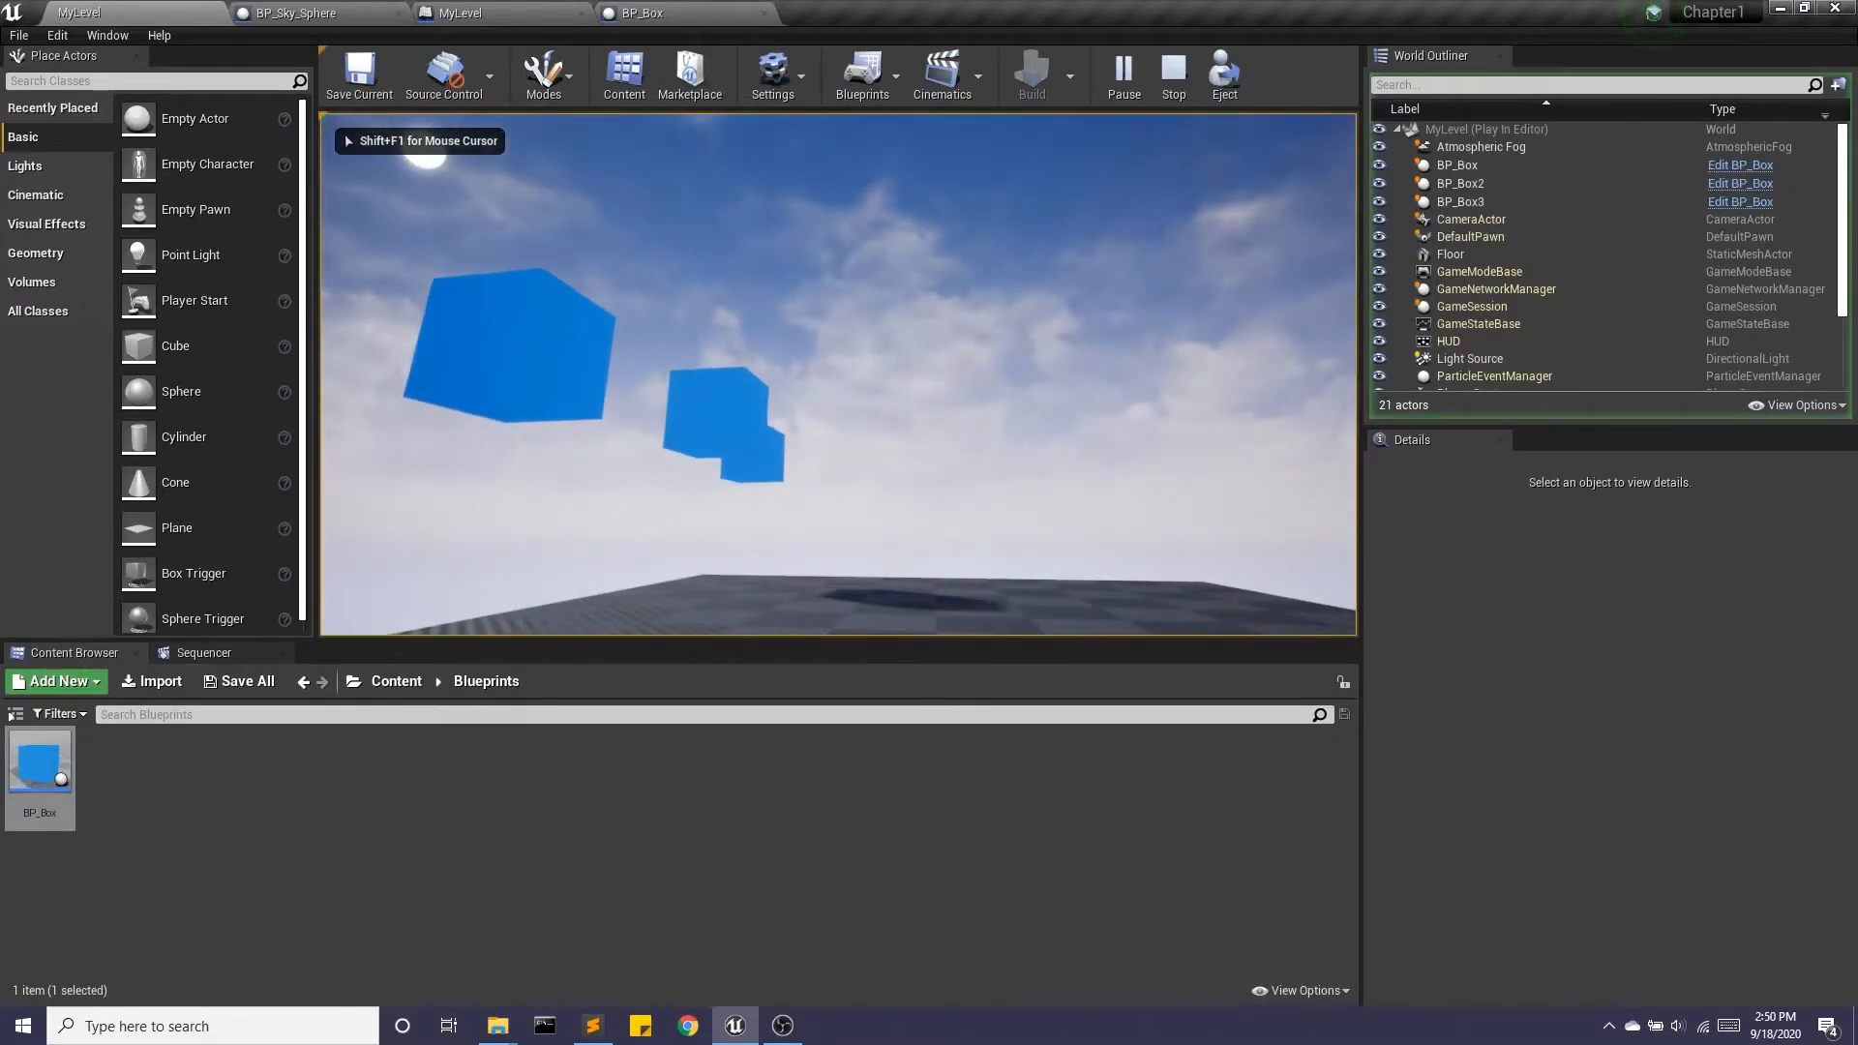
key(Escape)
- Browse the actions available for the Static Mesh reference in BP_Box's Event Graph, including the Collision, Editable Mesh and Game categories
click(681, 12)
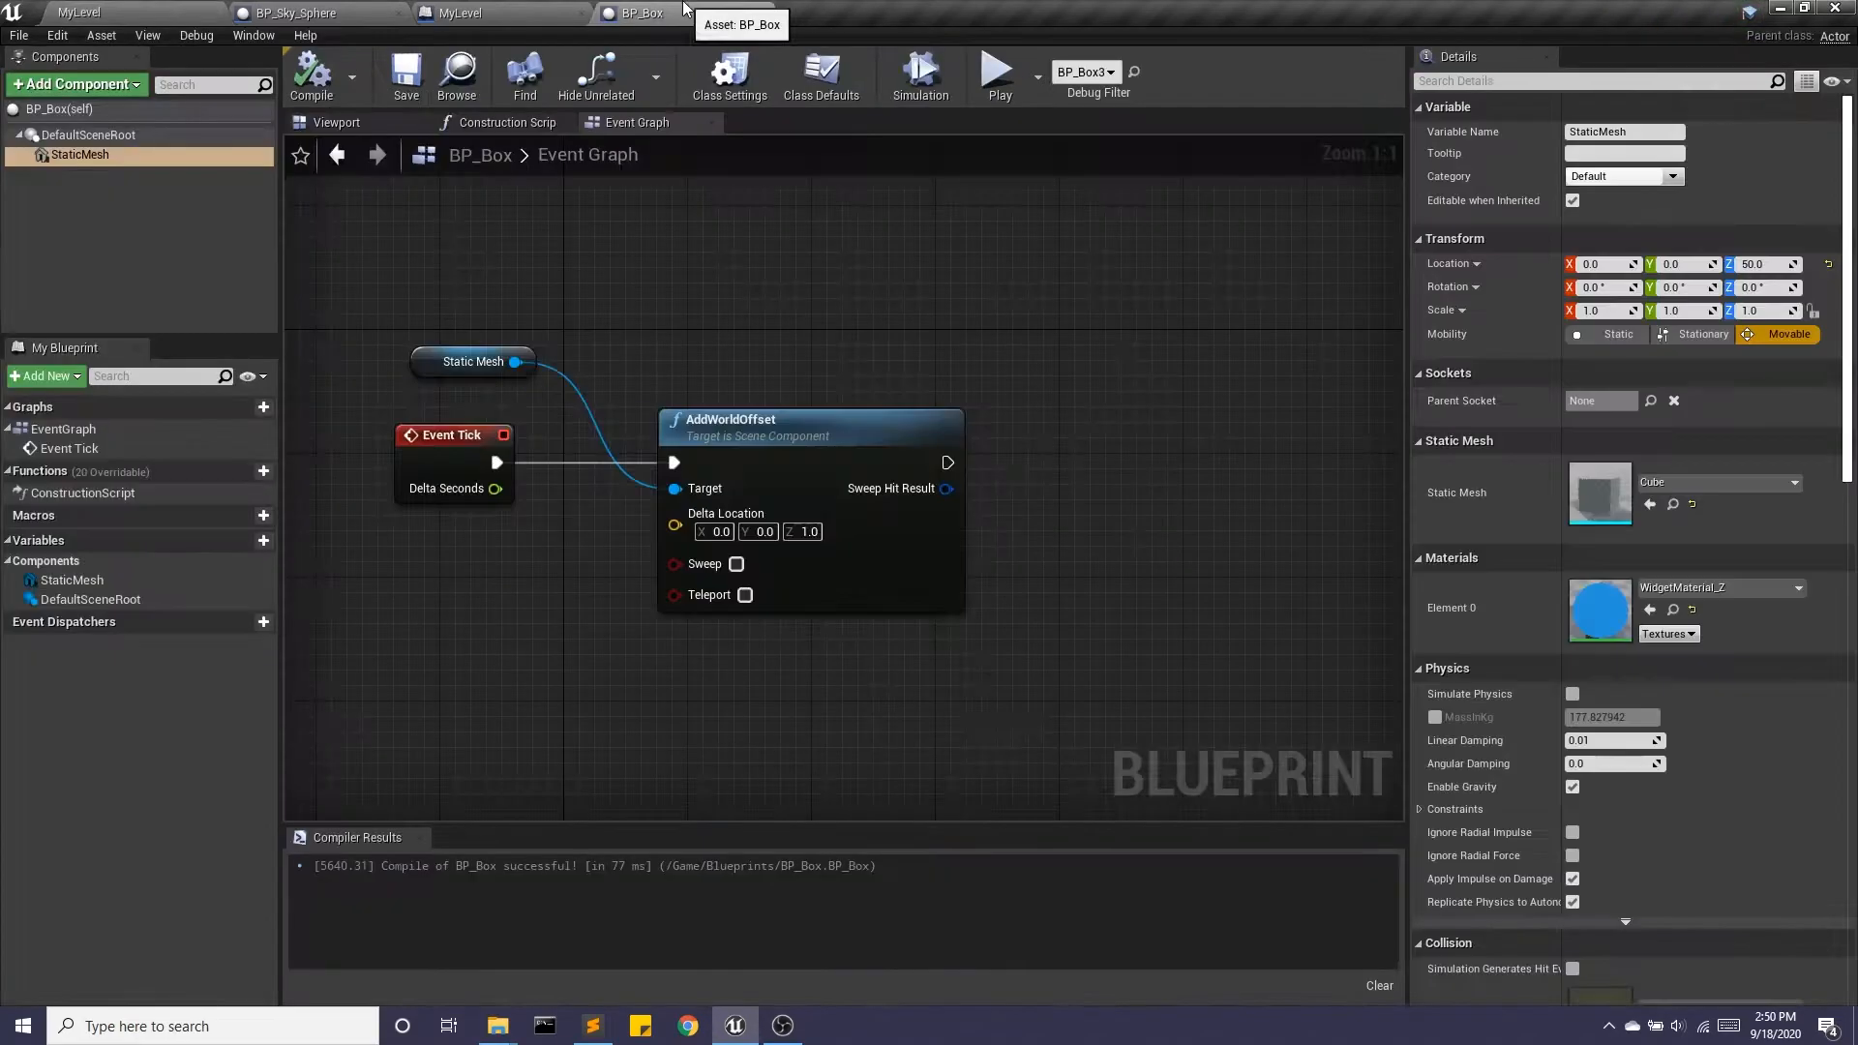
right_click(751, 319)
click(569, 333)
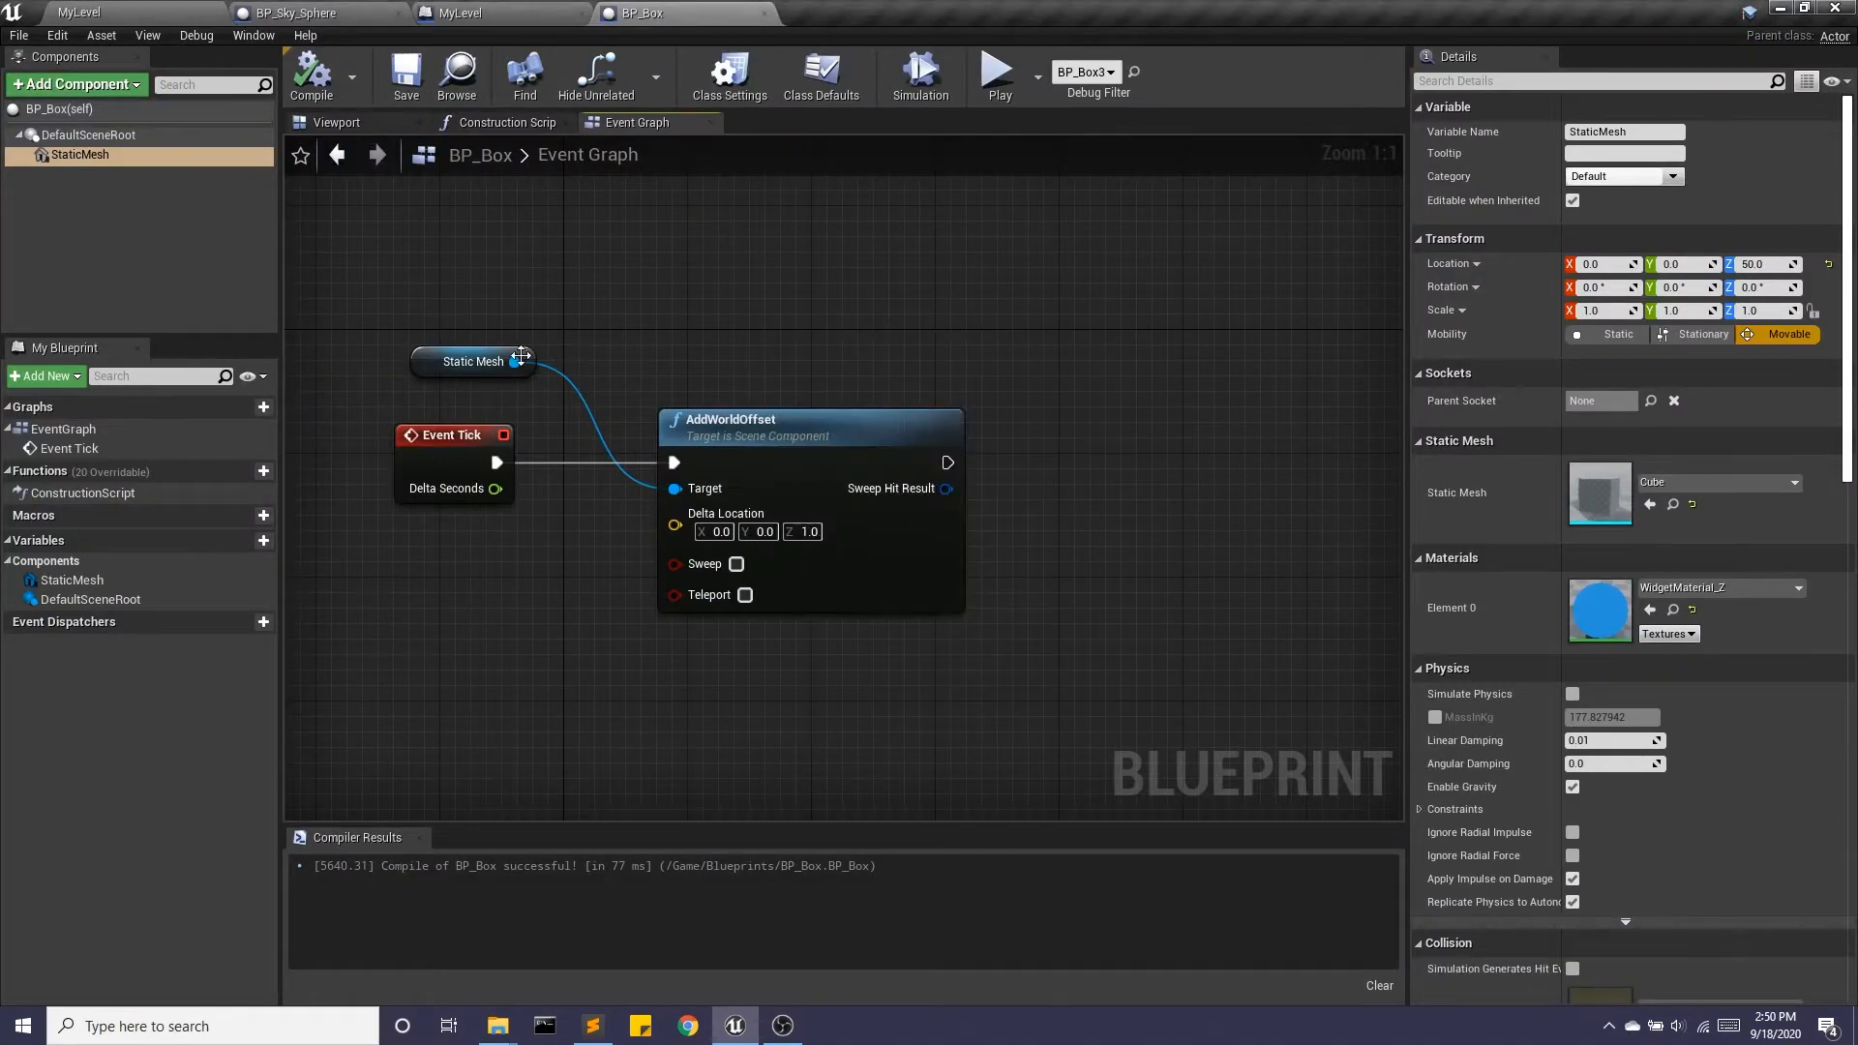
right_drag(578, 345, 641, 459)
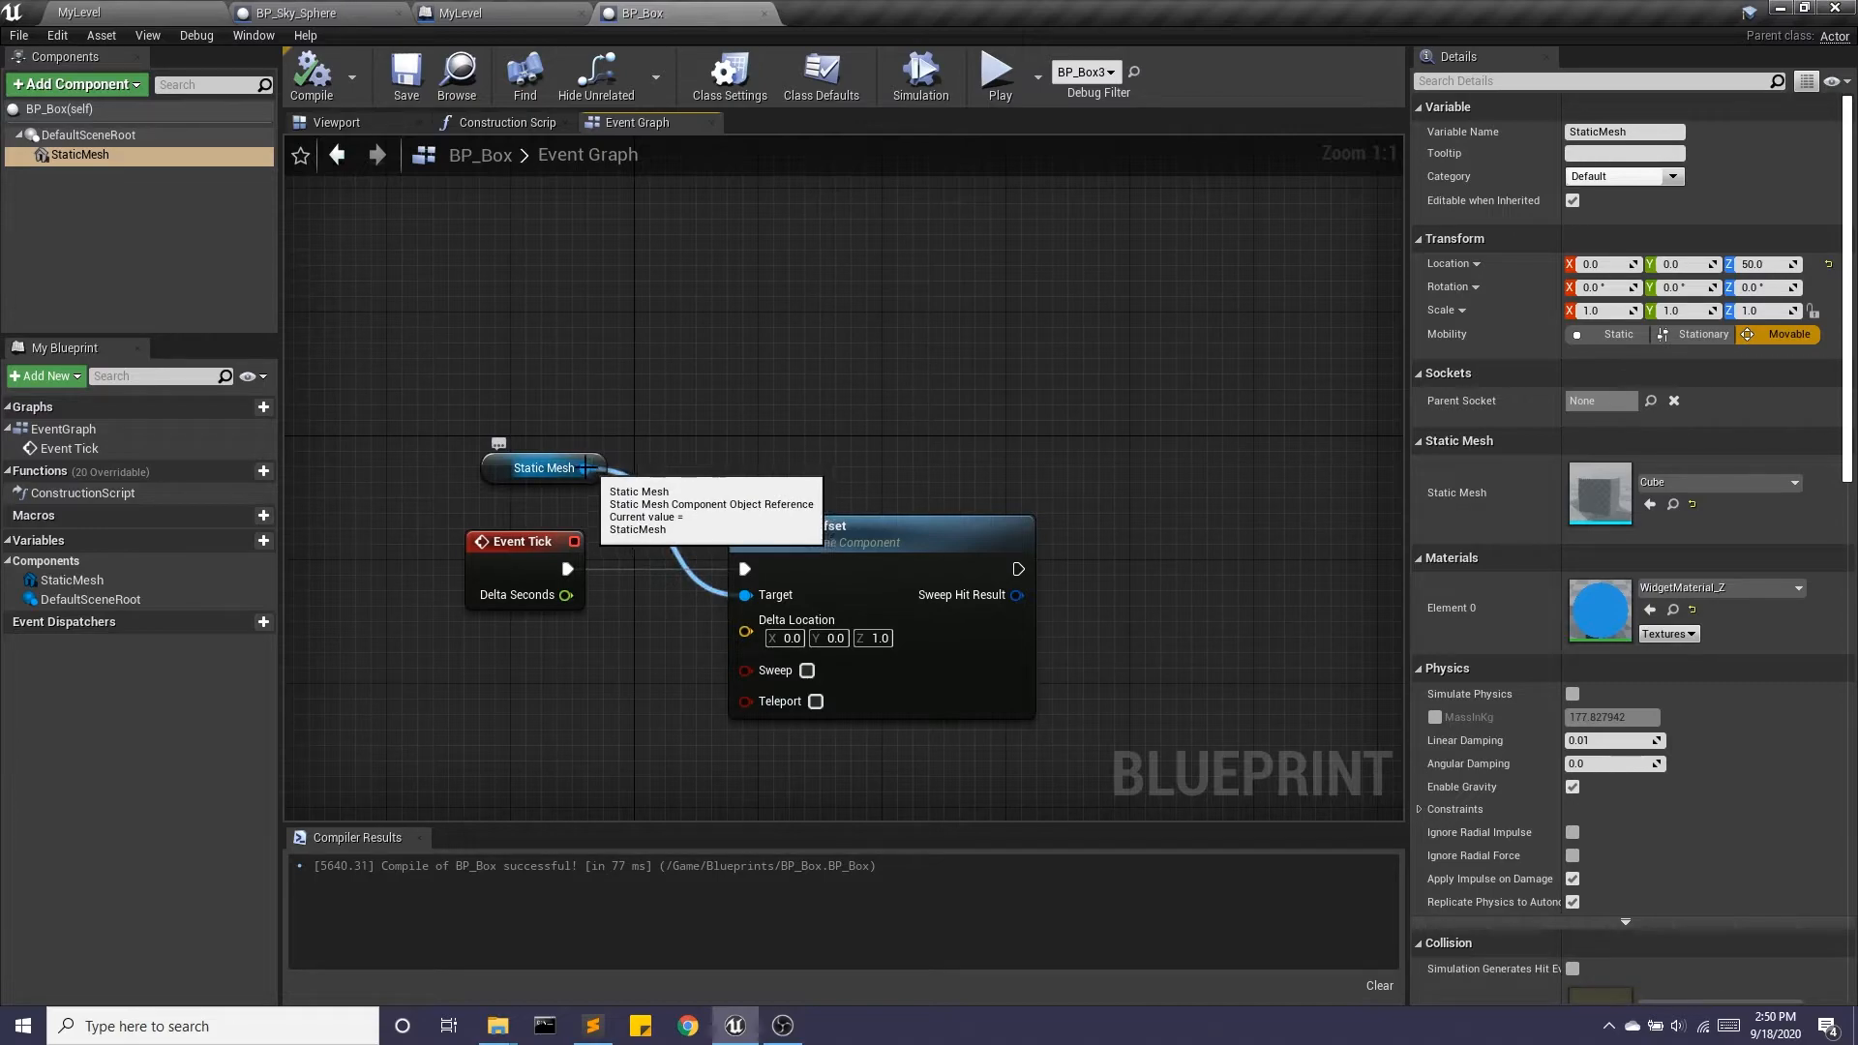
drag(585, 468, 770, 358)
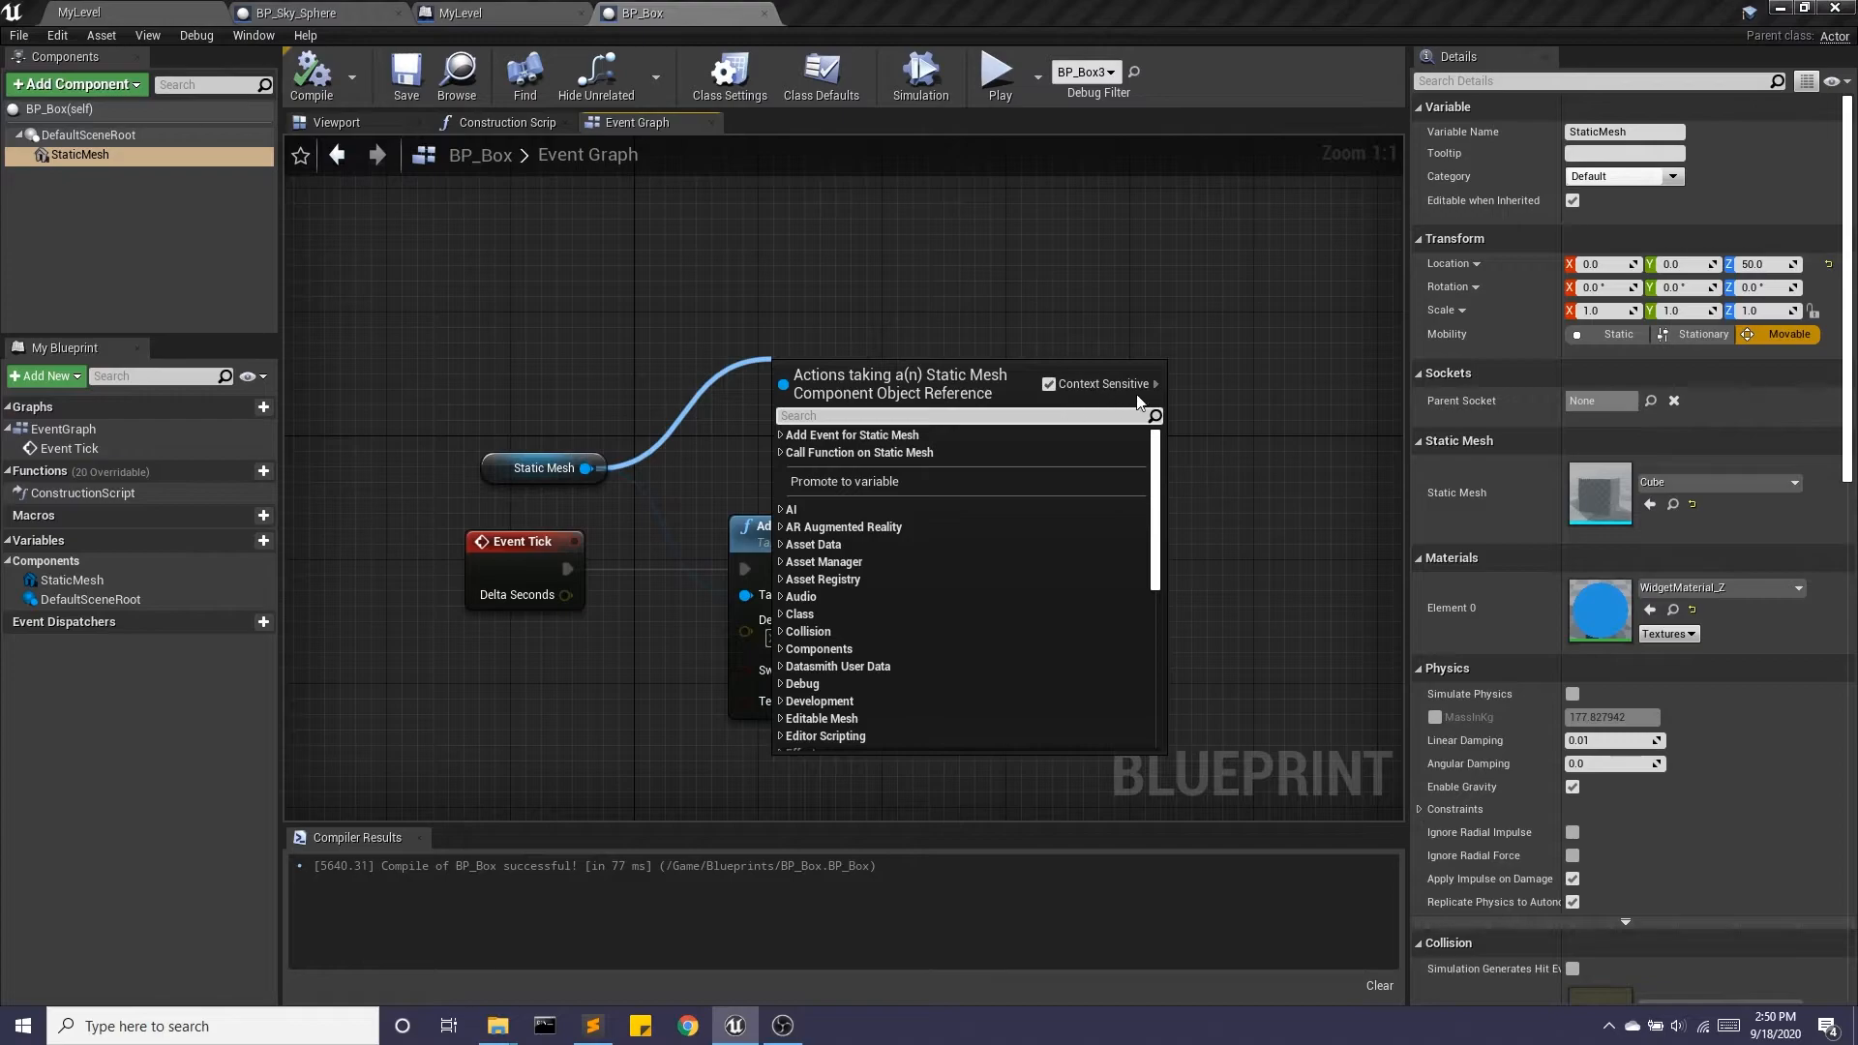
click(808, 631)
scroll(817, 586, down, 2)
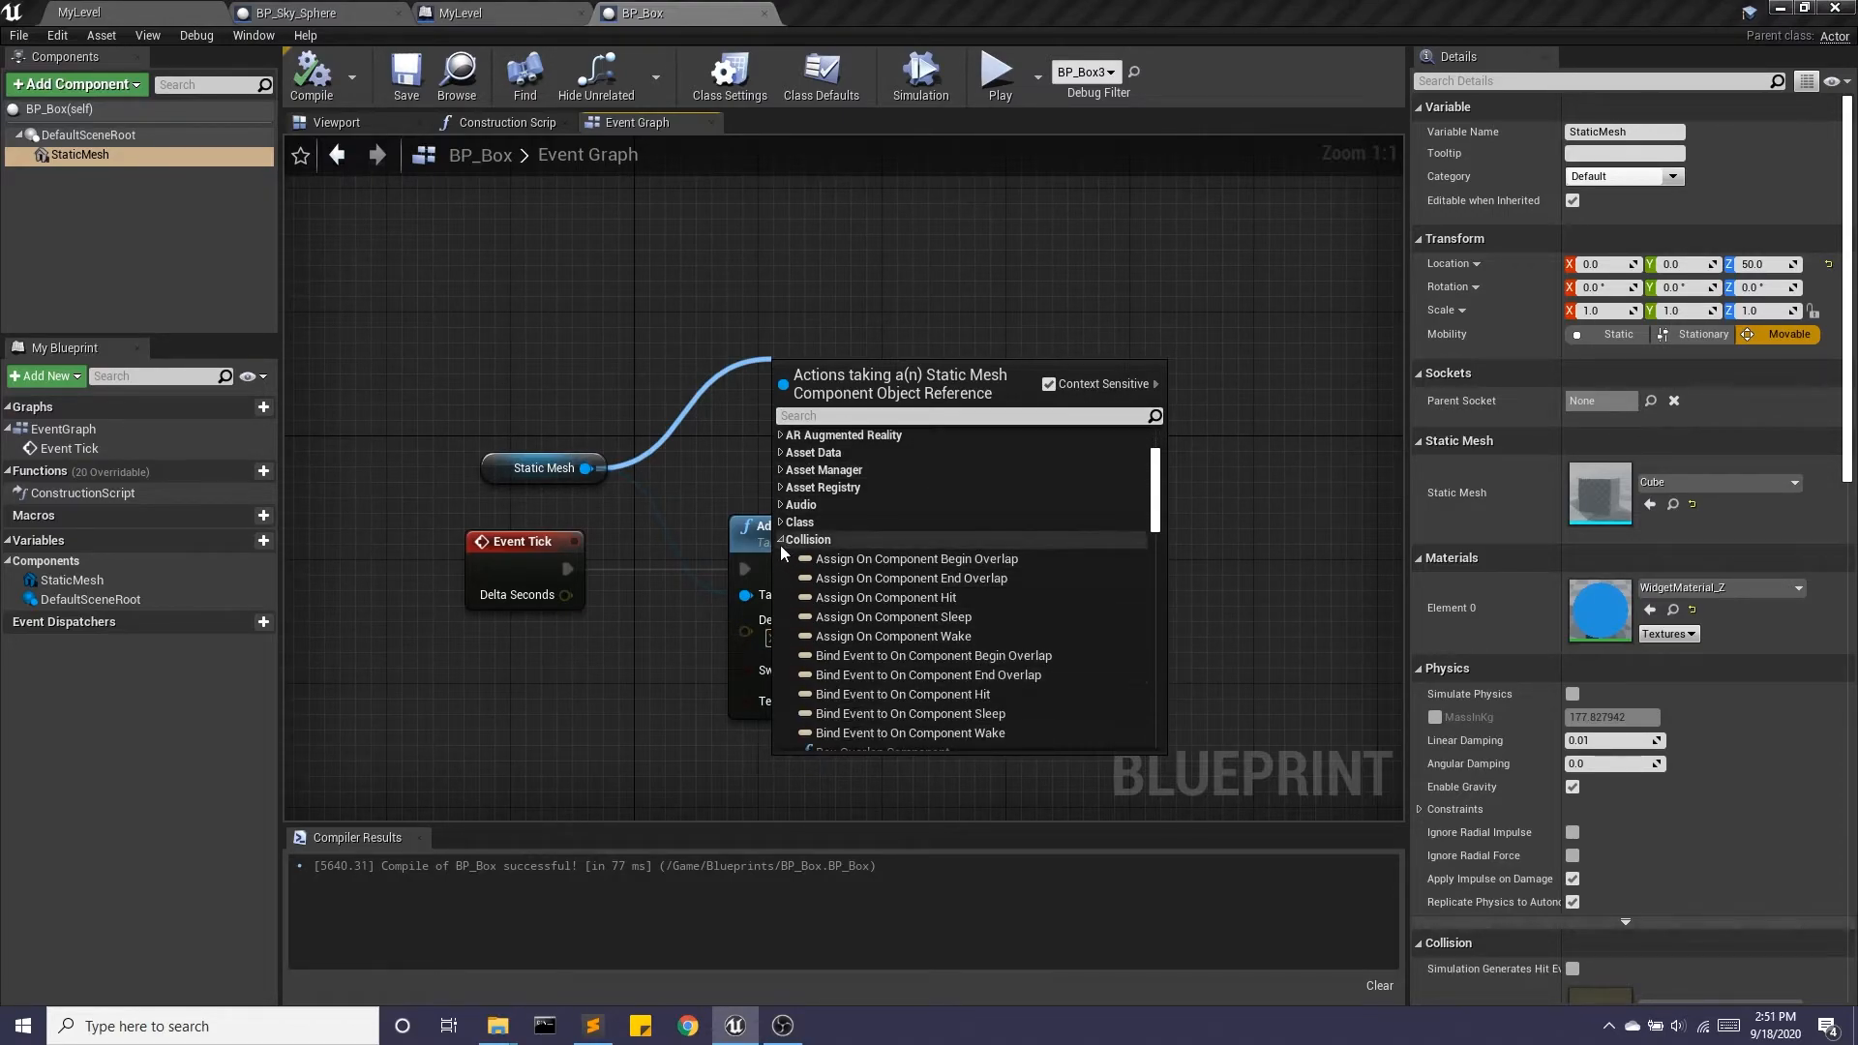
click(780, 541)
scroll(784, 571, down, 2)
click(781, 595)
scroll(786, 619, down, 2)
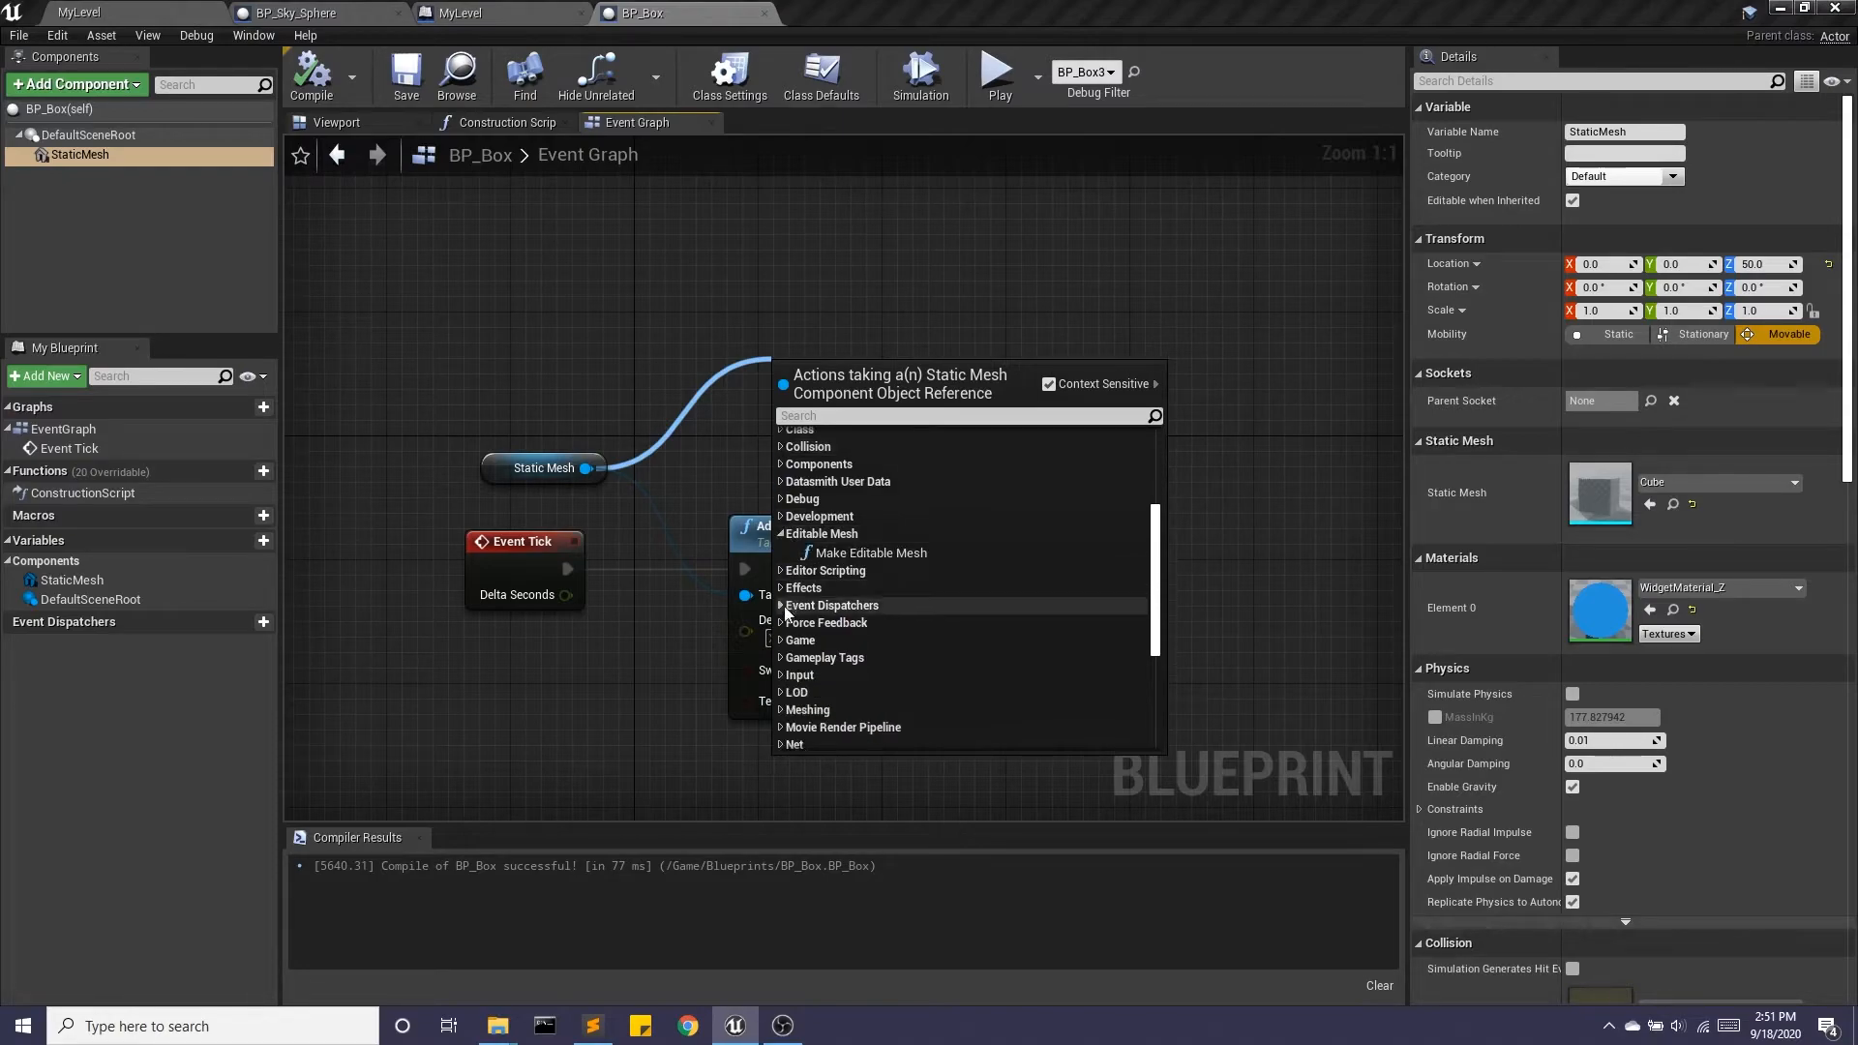
click(781, 641)
scroll(784, 641, down, 2)
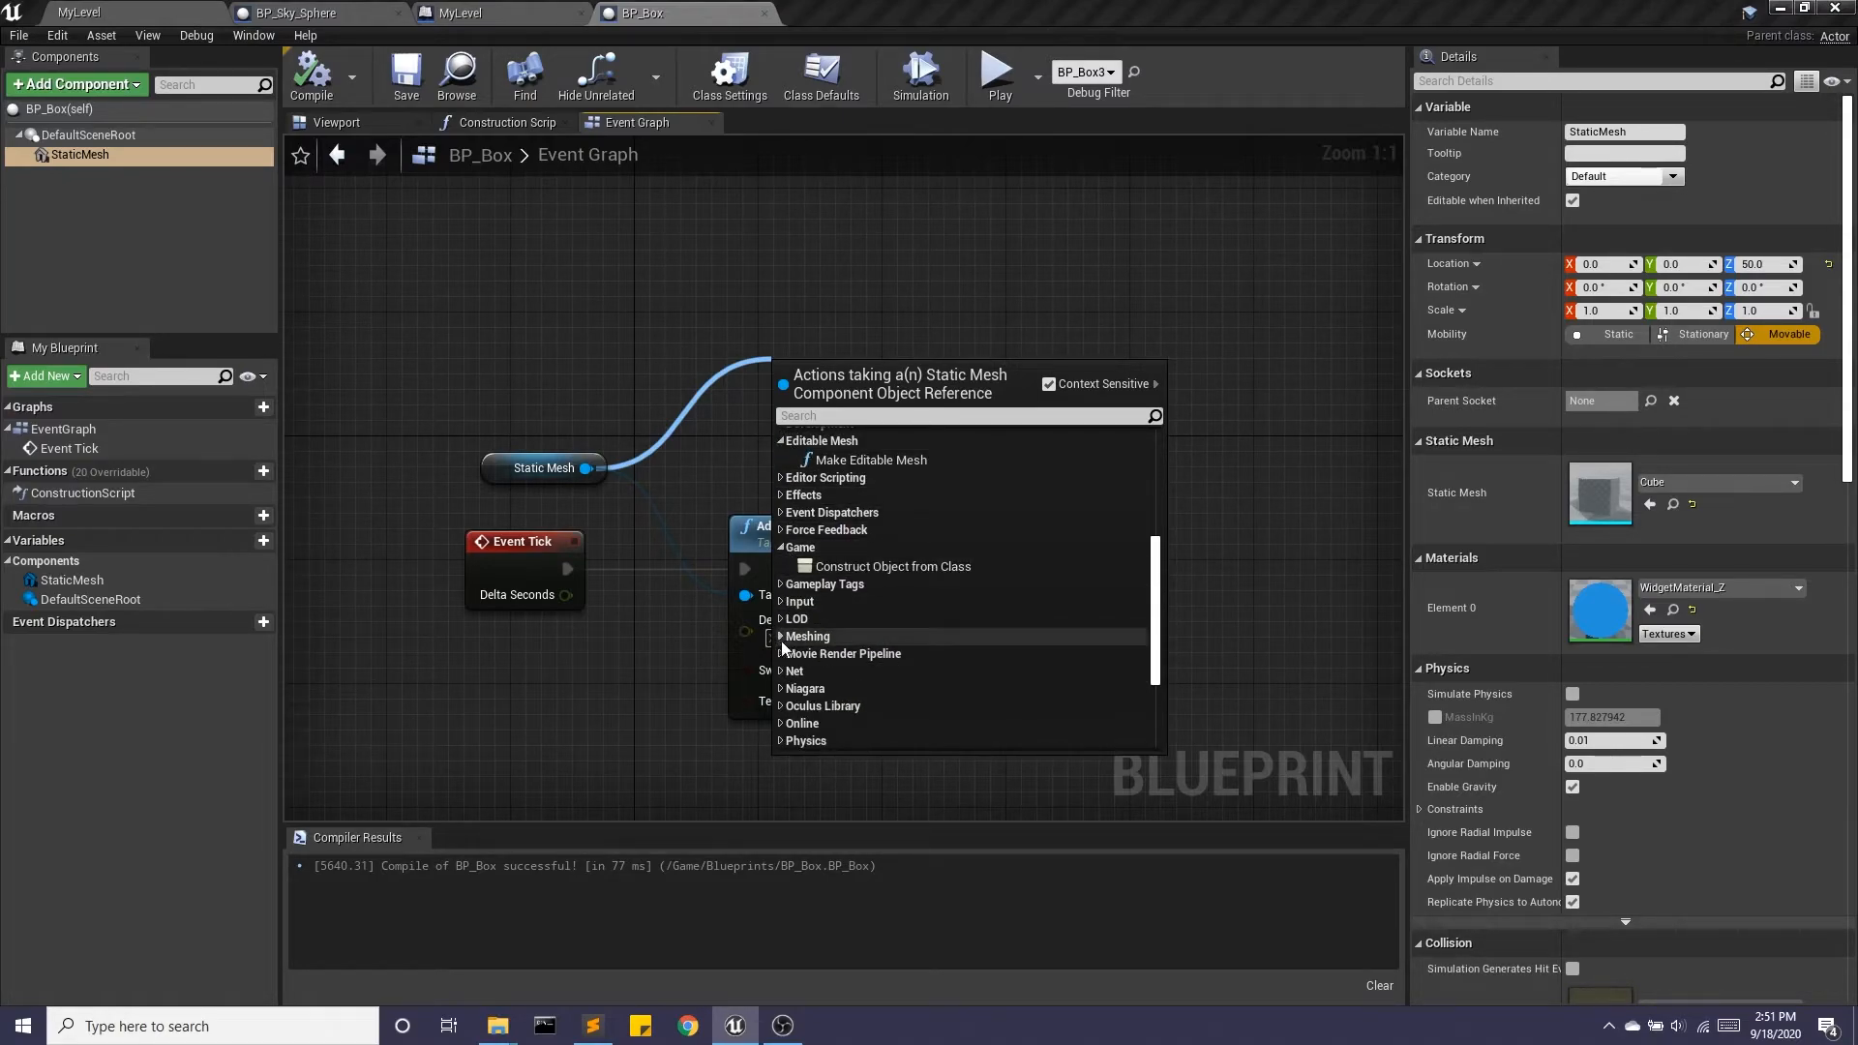
click(781, 639)
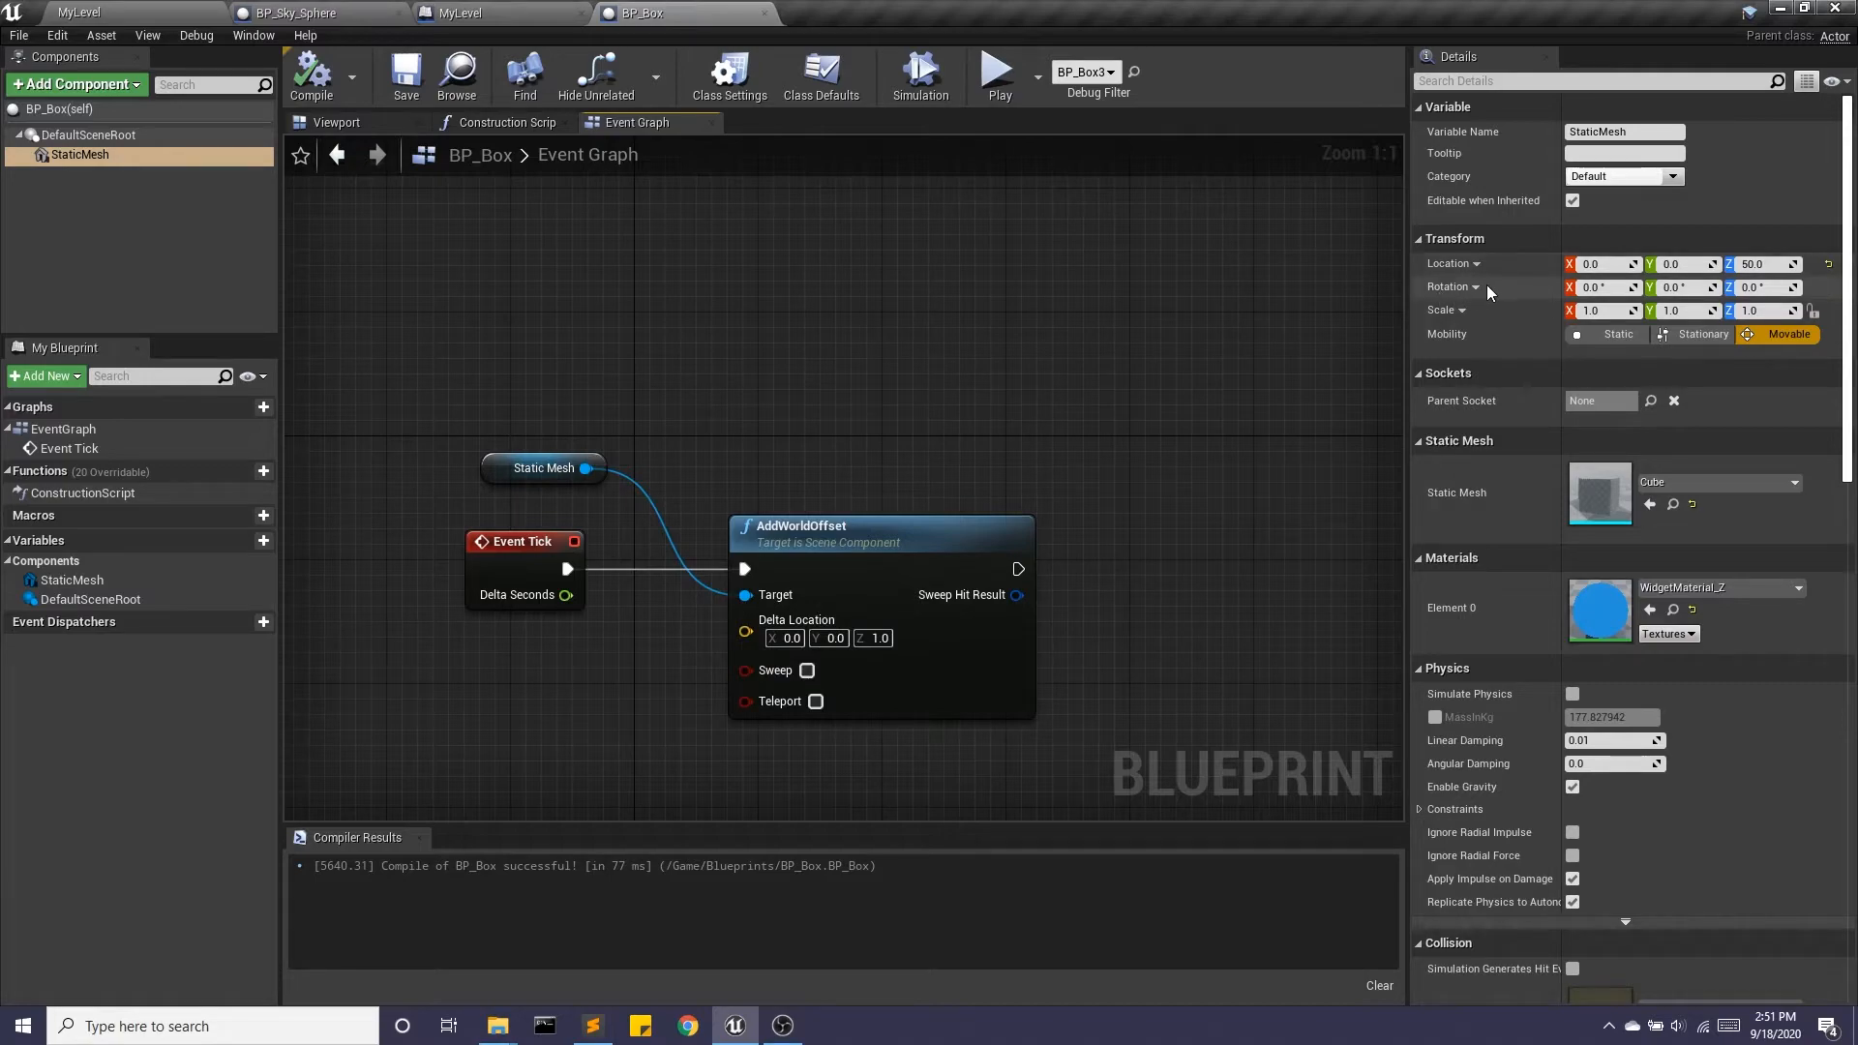
- Disconnect Event Tick from AddWorldOffset and wire it to a new AddWorldRotation node targeting the Static Mesh
right_click(747, 569)
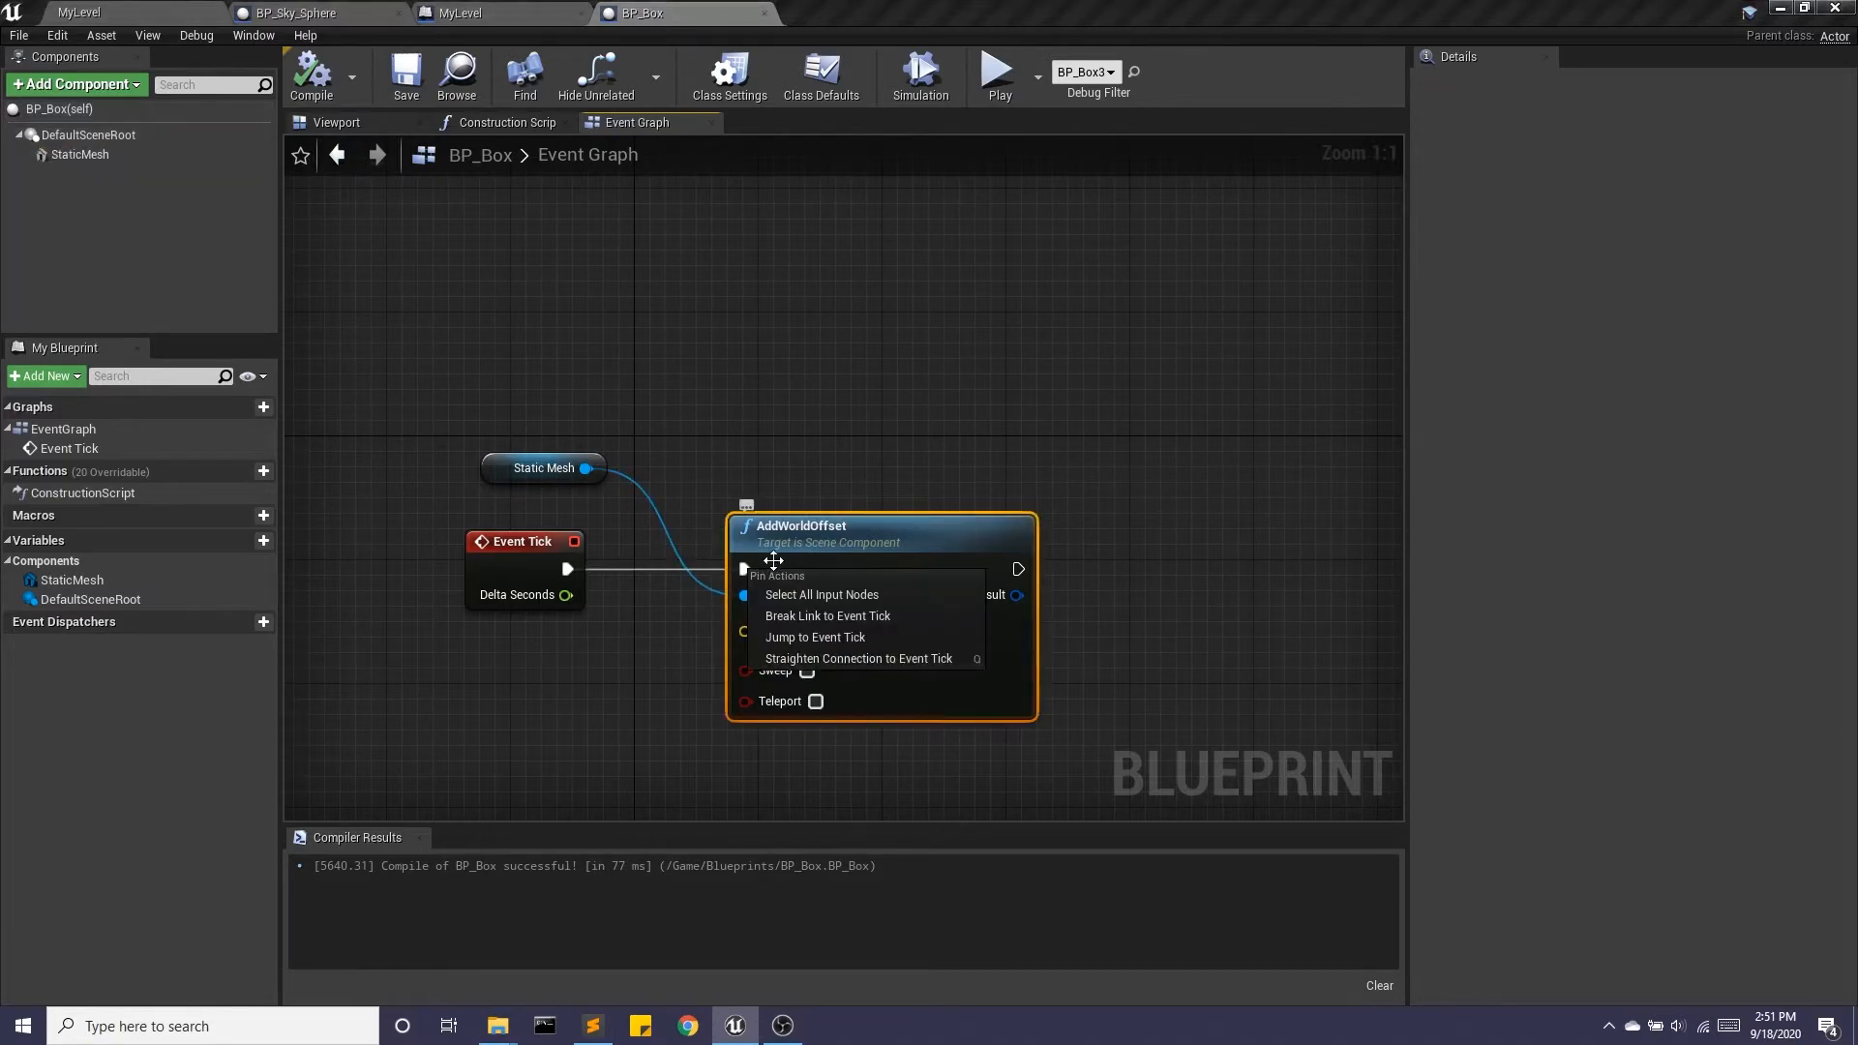
click(816, 623)
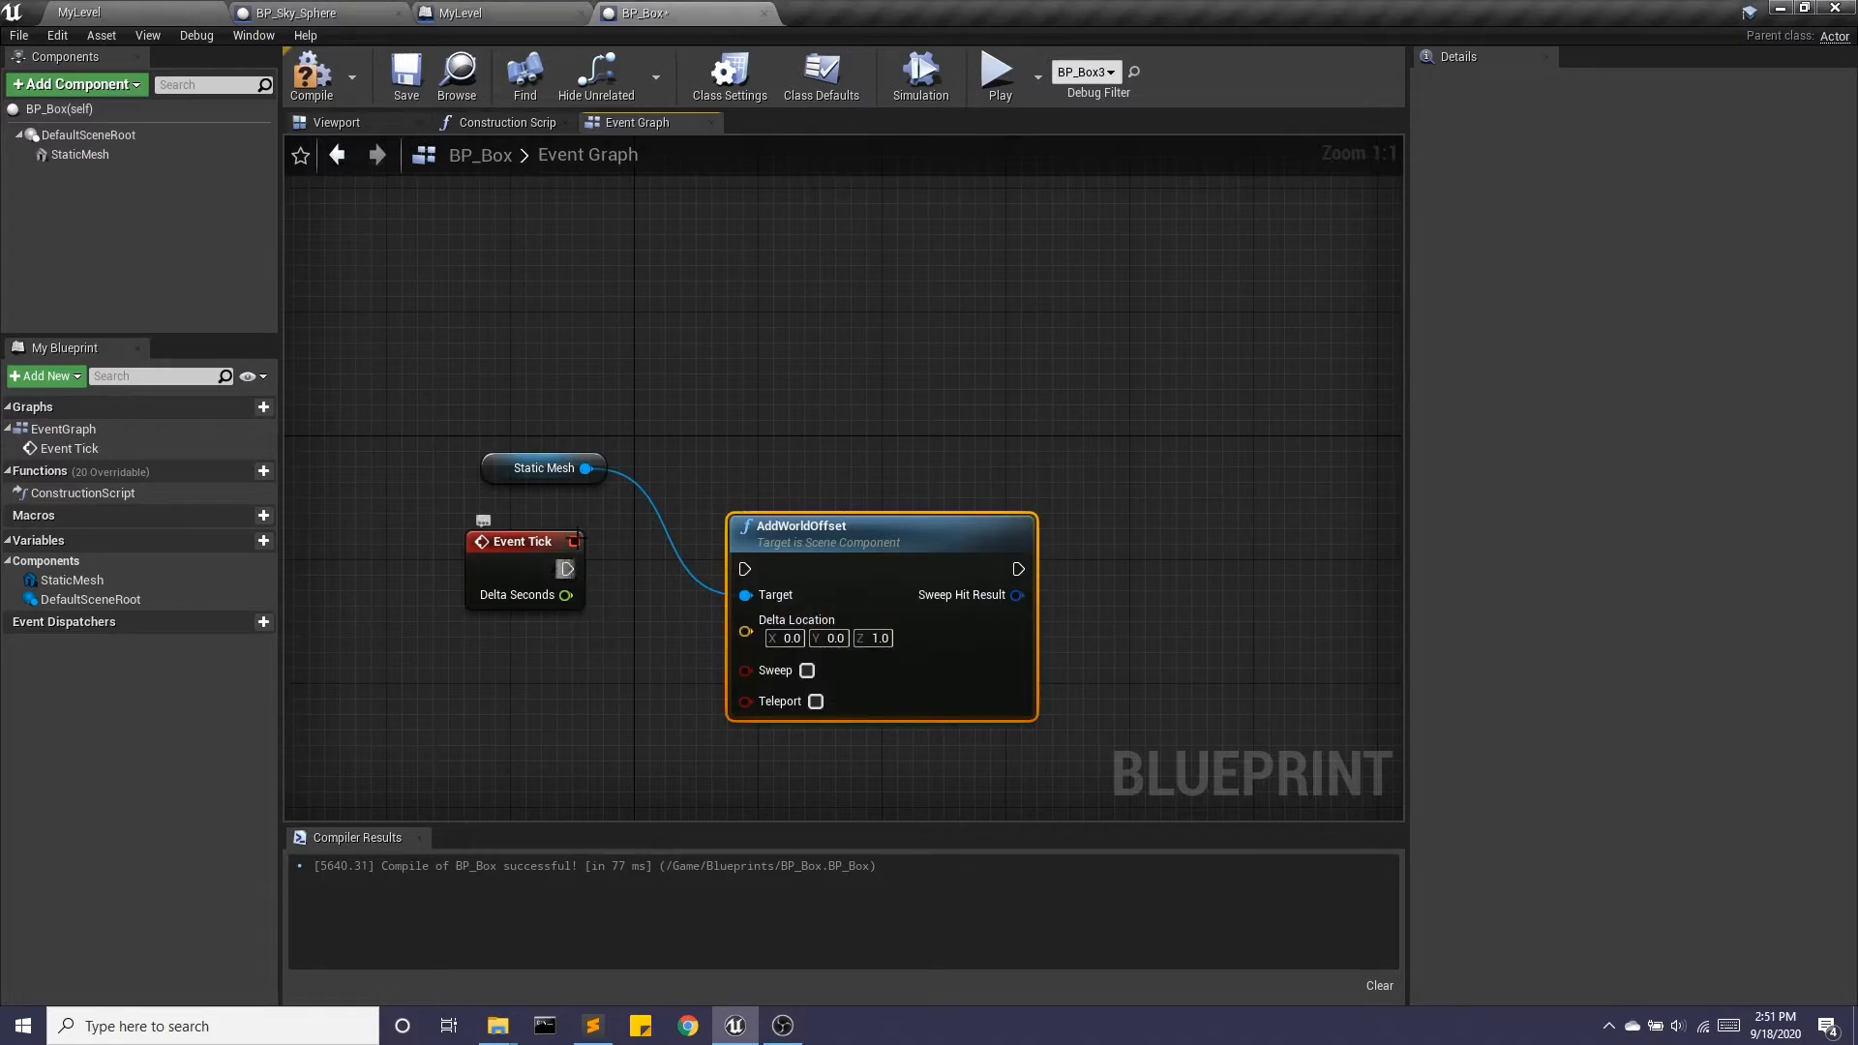
ctrl+drag(590, 458, 745, 374)
text(addow)
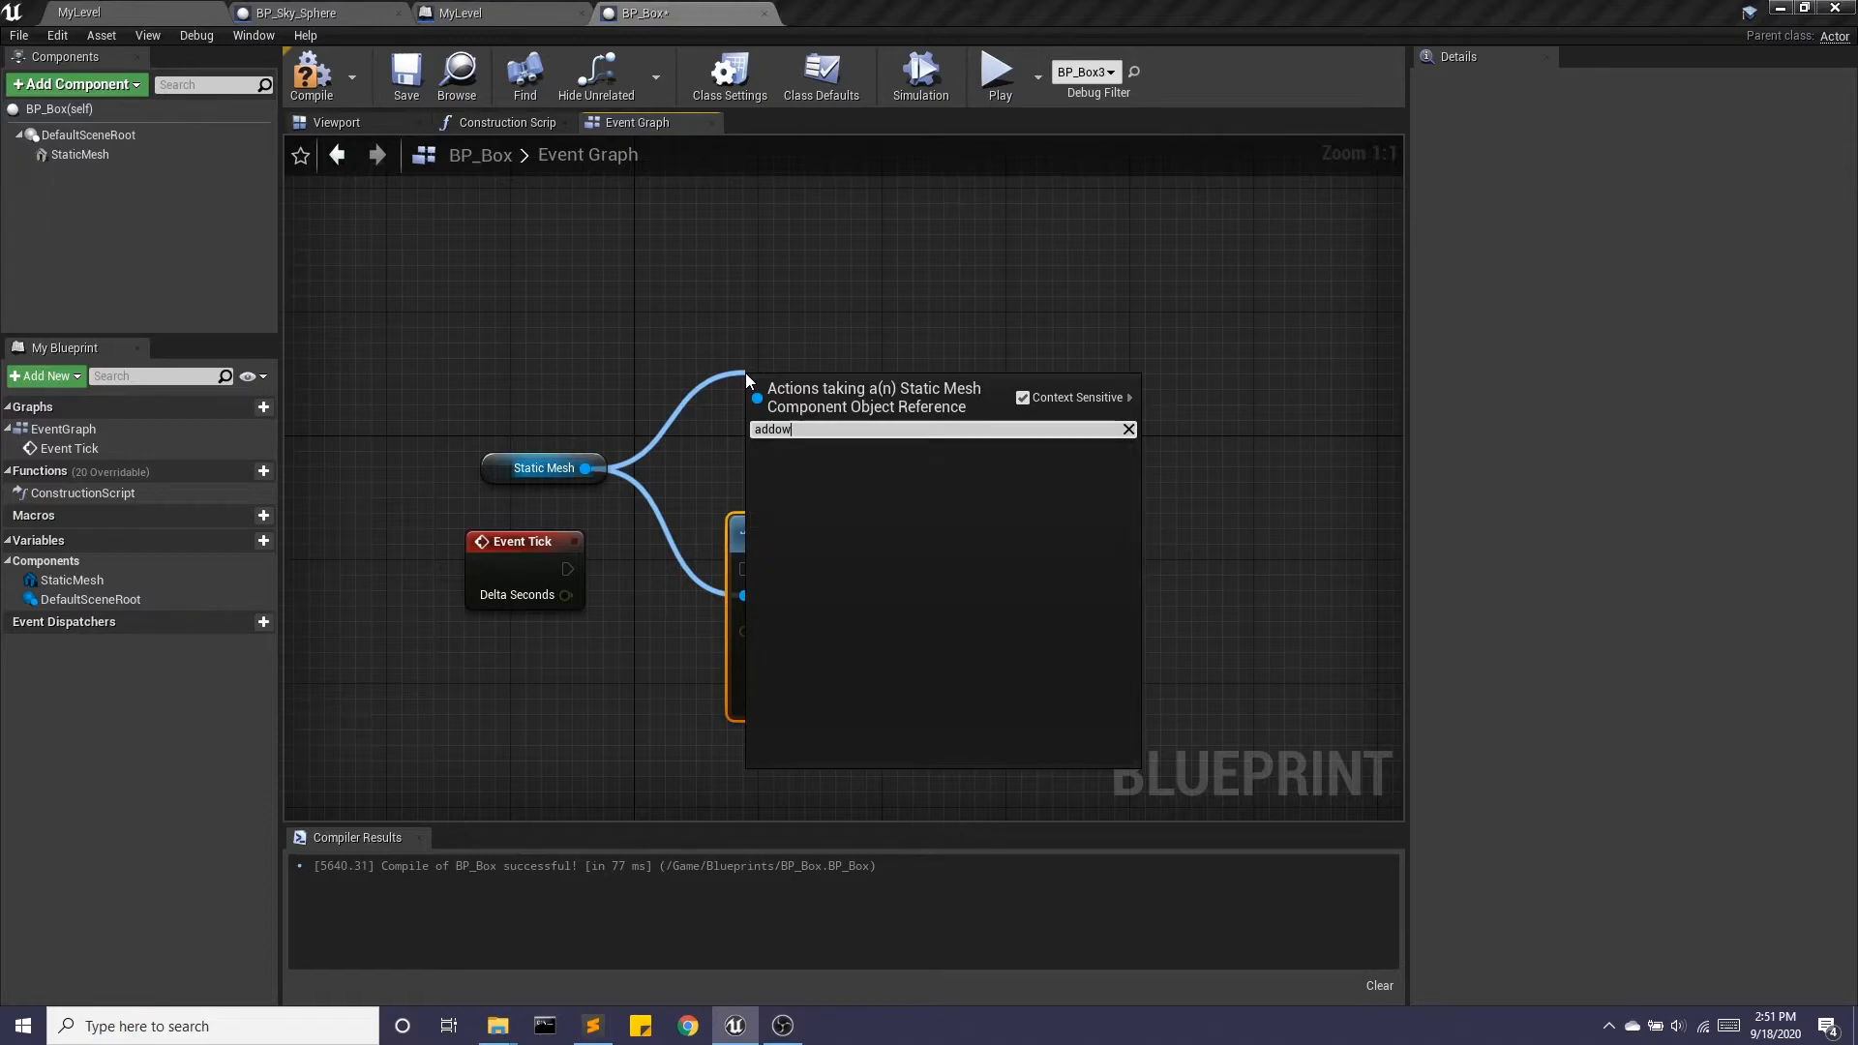
key(BackSpace)
key(BackSpace)
text(w)
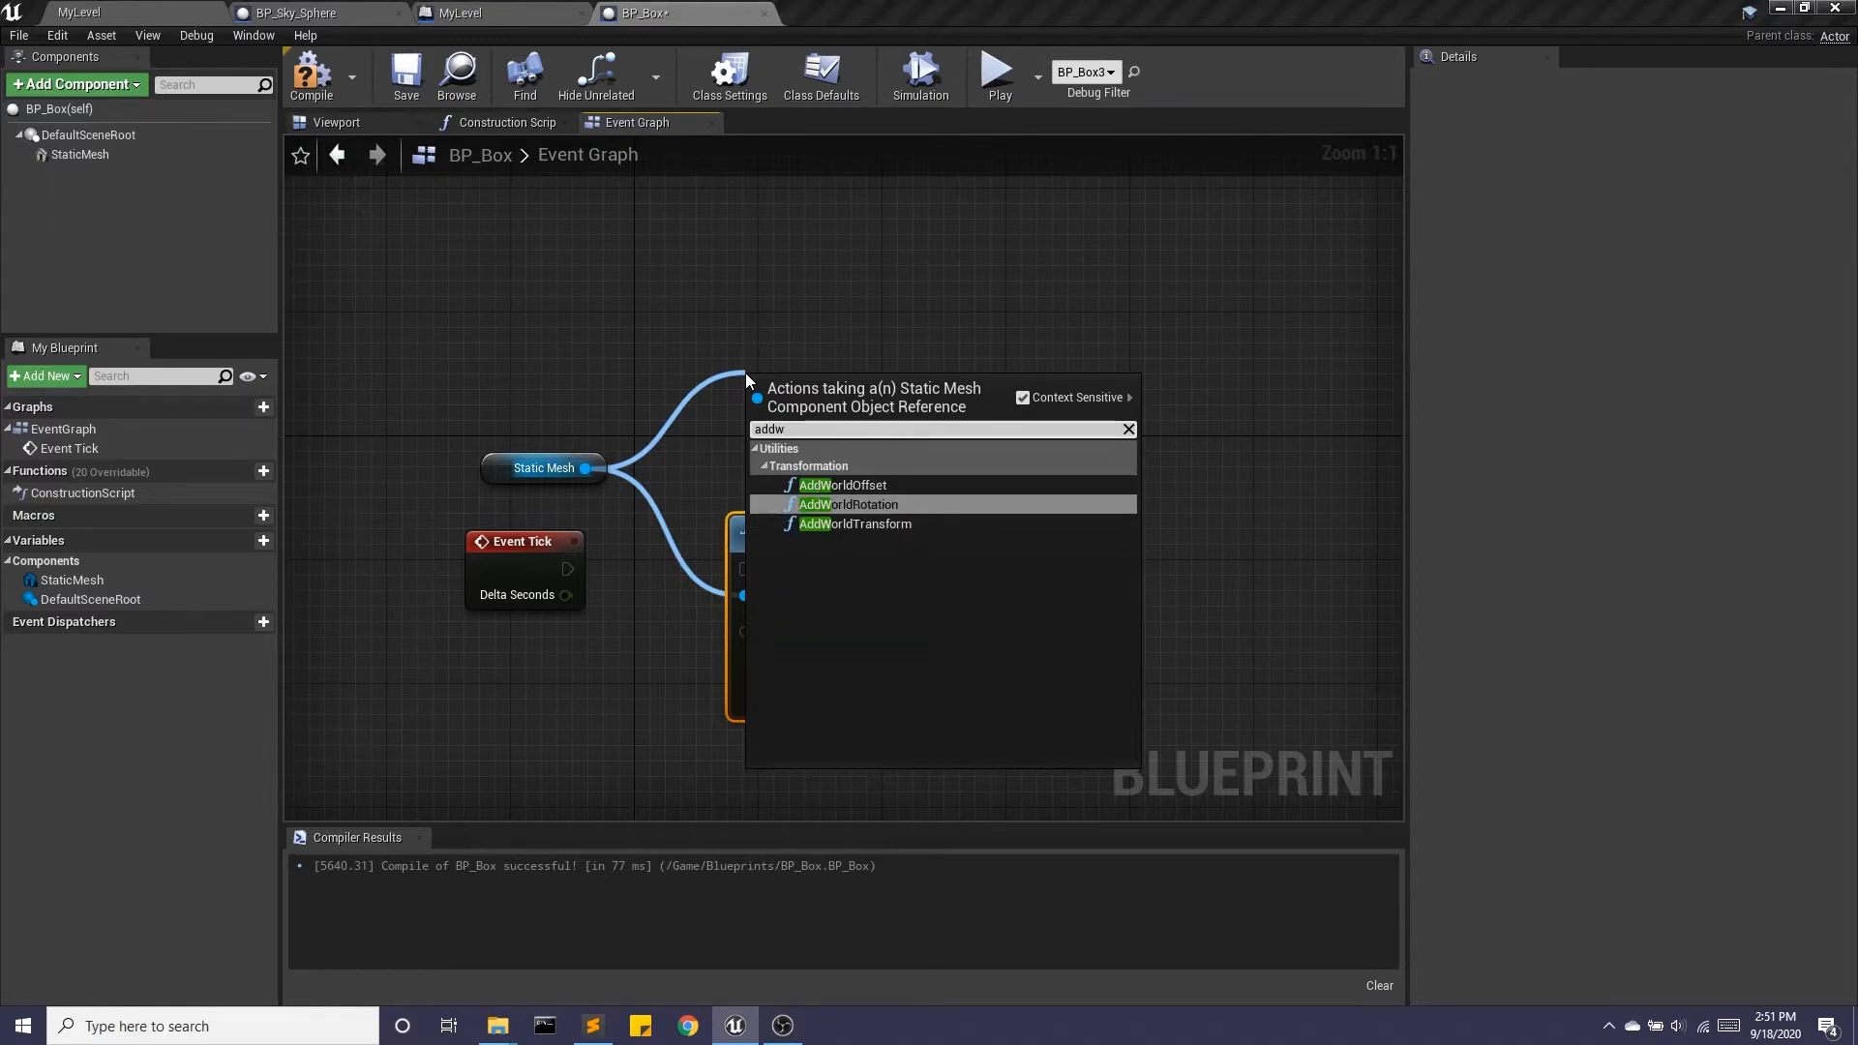
click(889, 504)
drag(862, 390, 845, 343)
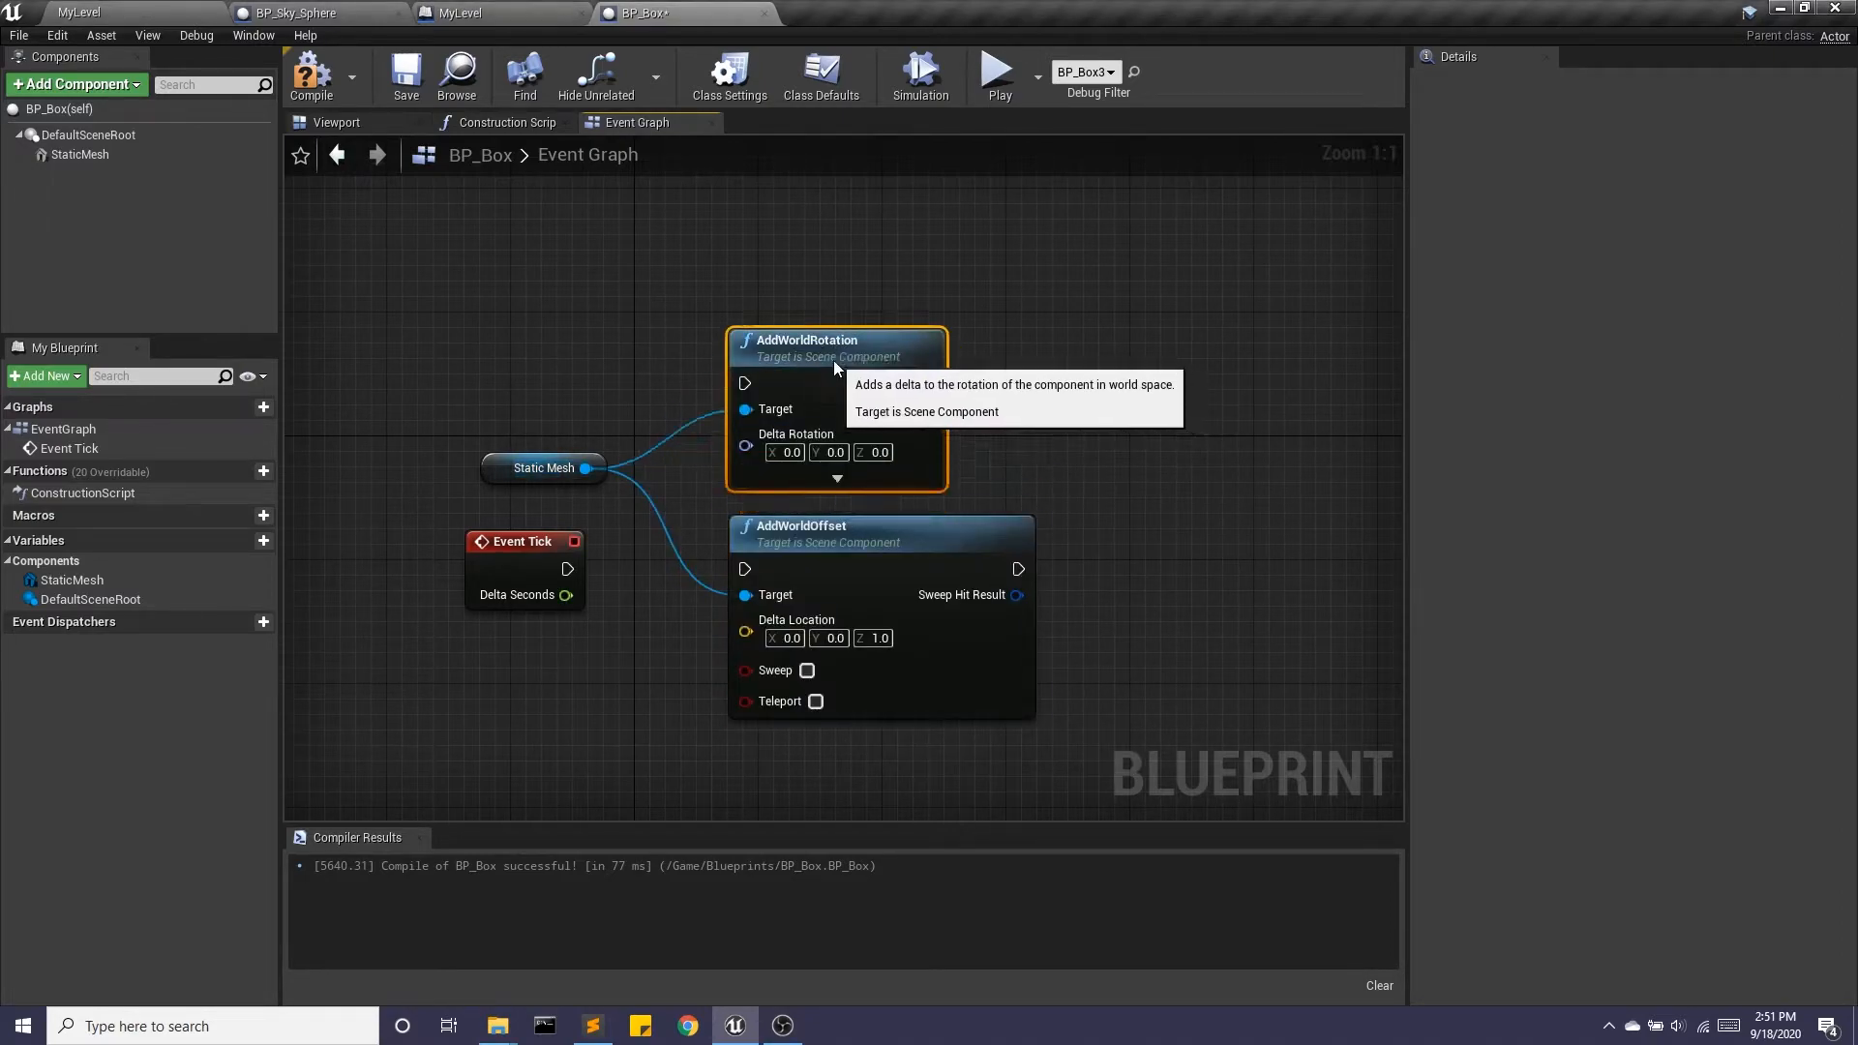
drag(568, 569, 747, 384)
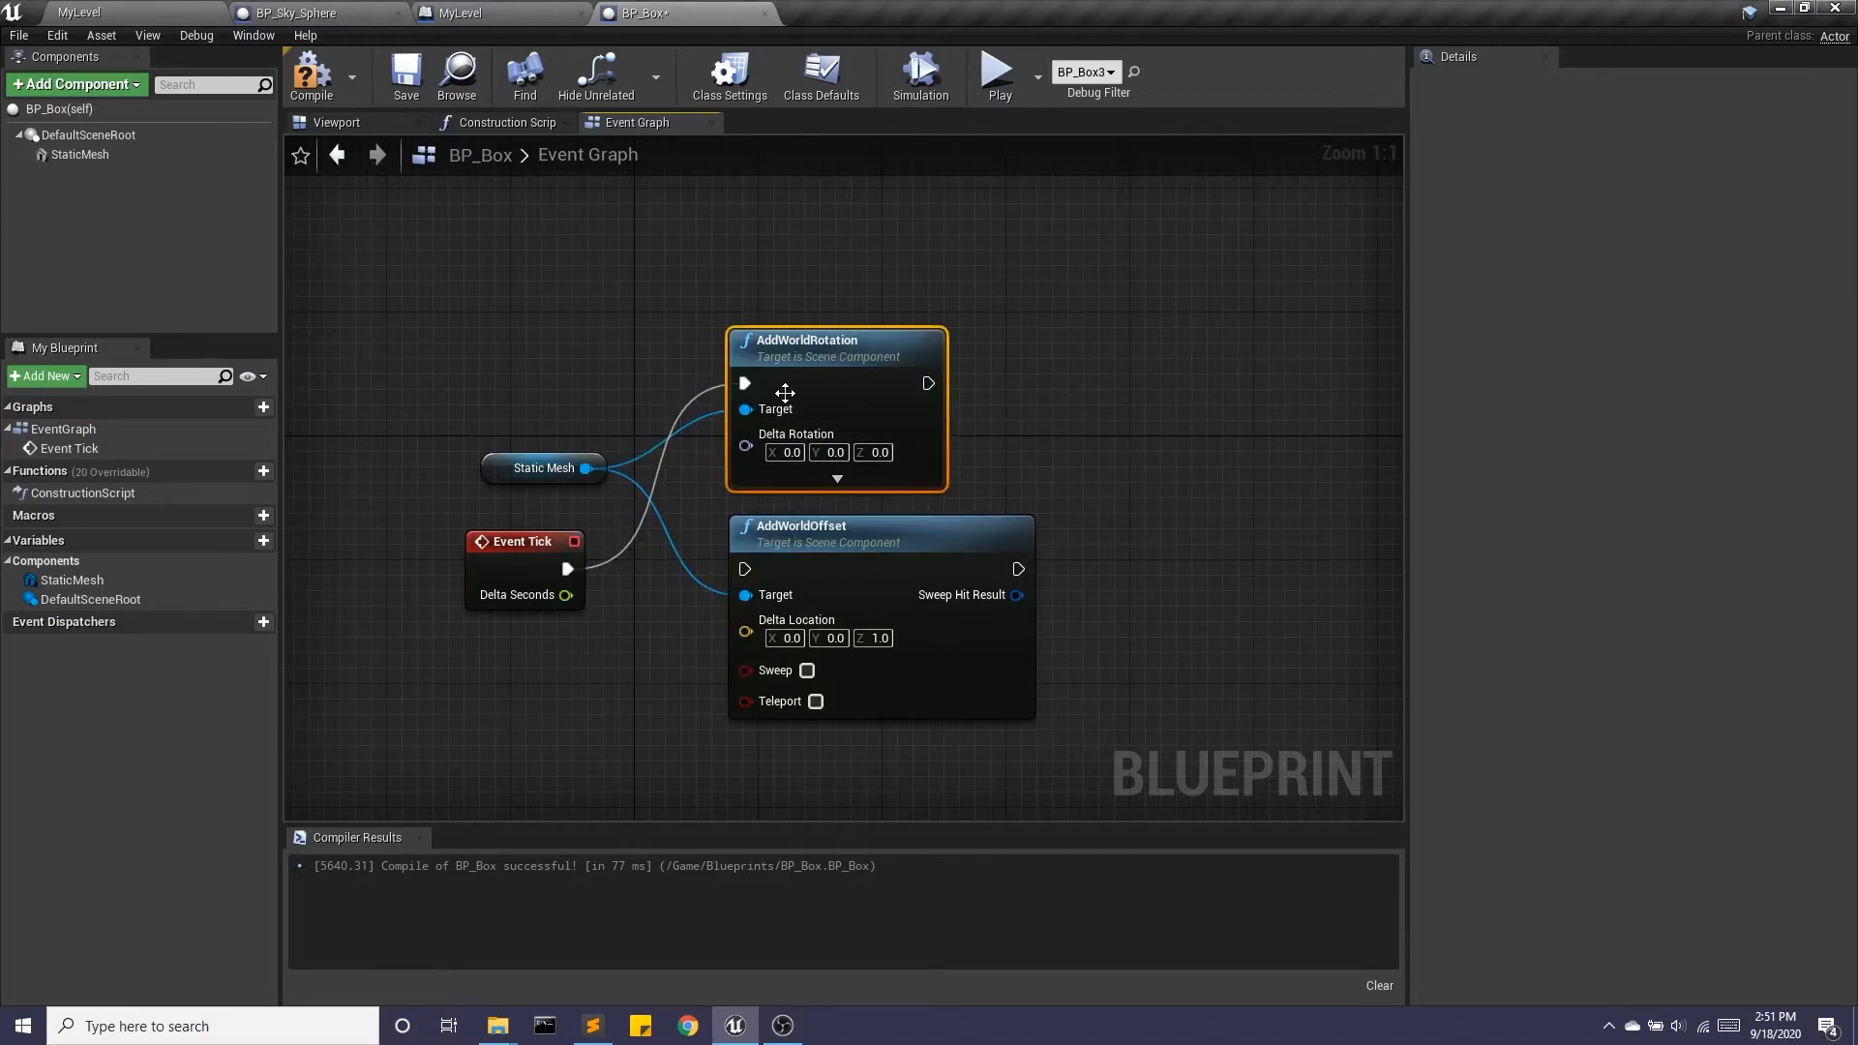
- Raise the cube to a Z location of 260 in BP_Box, using the Perspective view
click(329, 120)
click(348, 150)
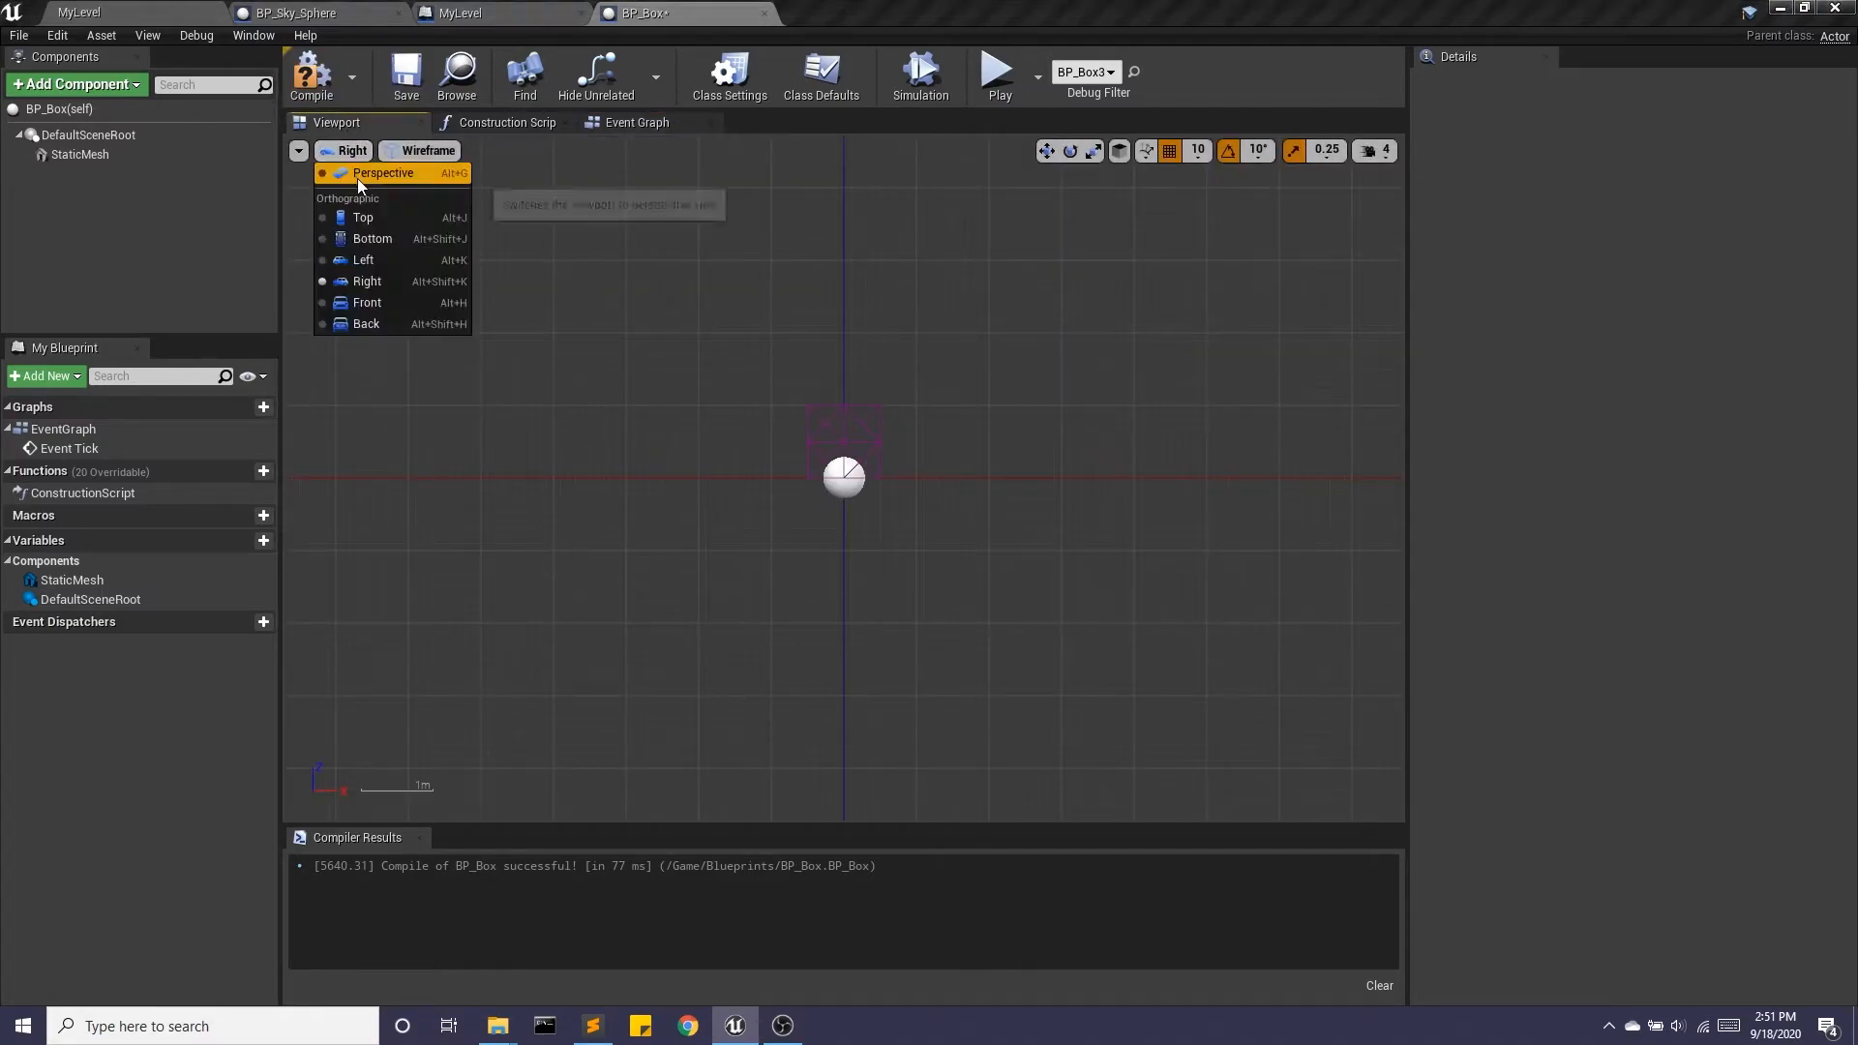
click(358, 174)
click(840, 581)
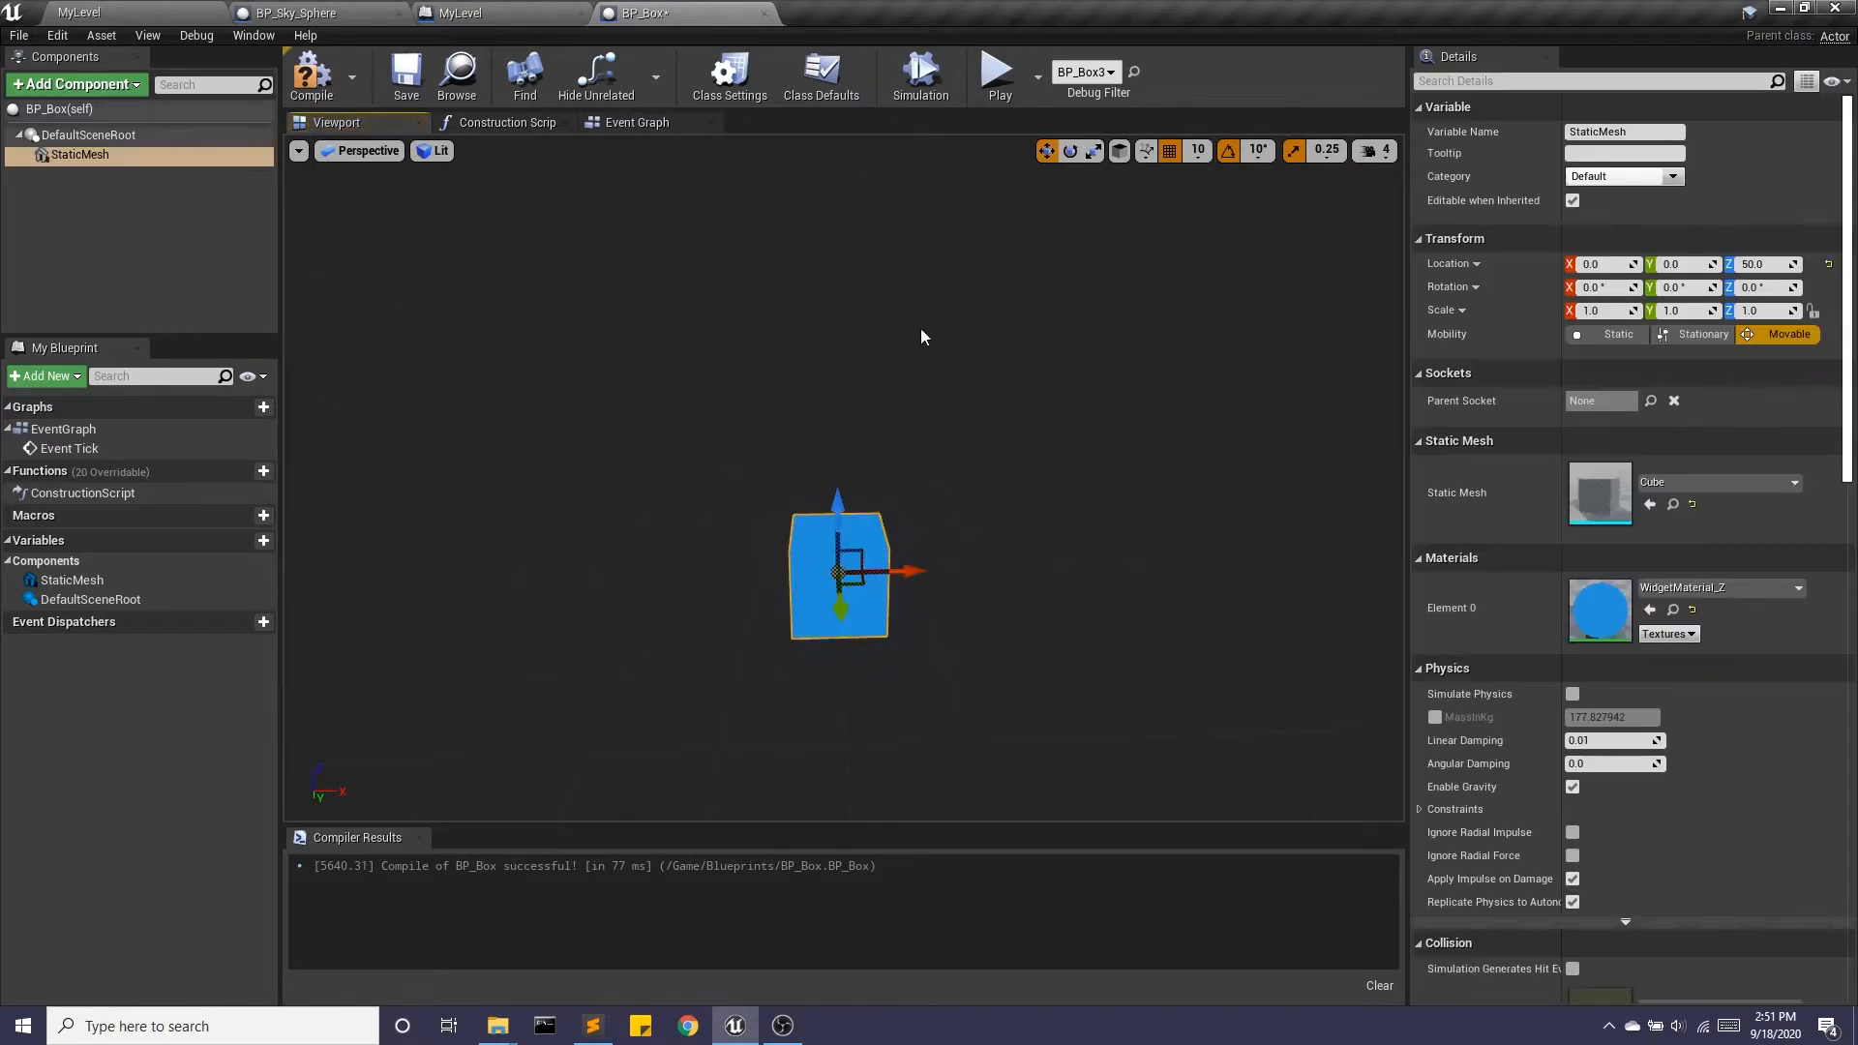
drag(840, 513, 840, 310)
- Try rotating the cube about -10 degrees around Z, and reset its rotation to default
click(1067, 154)
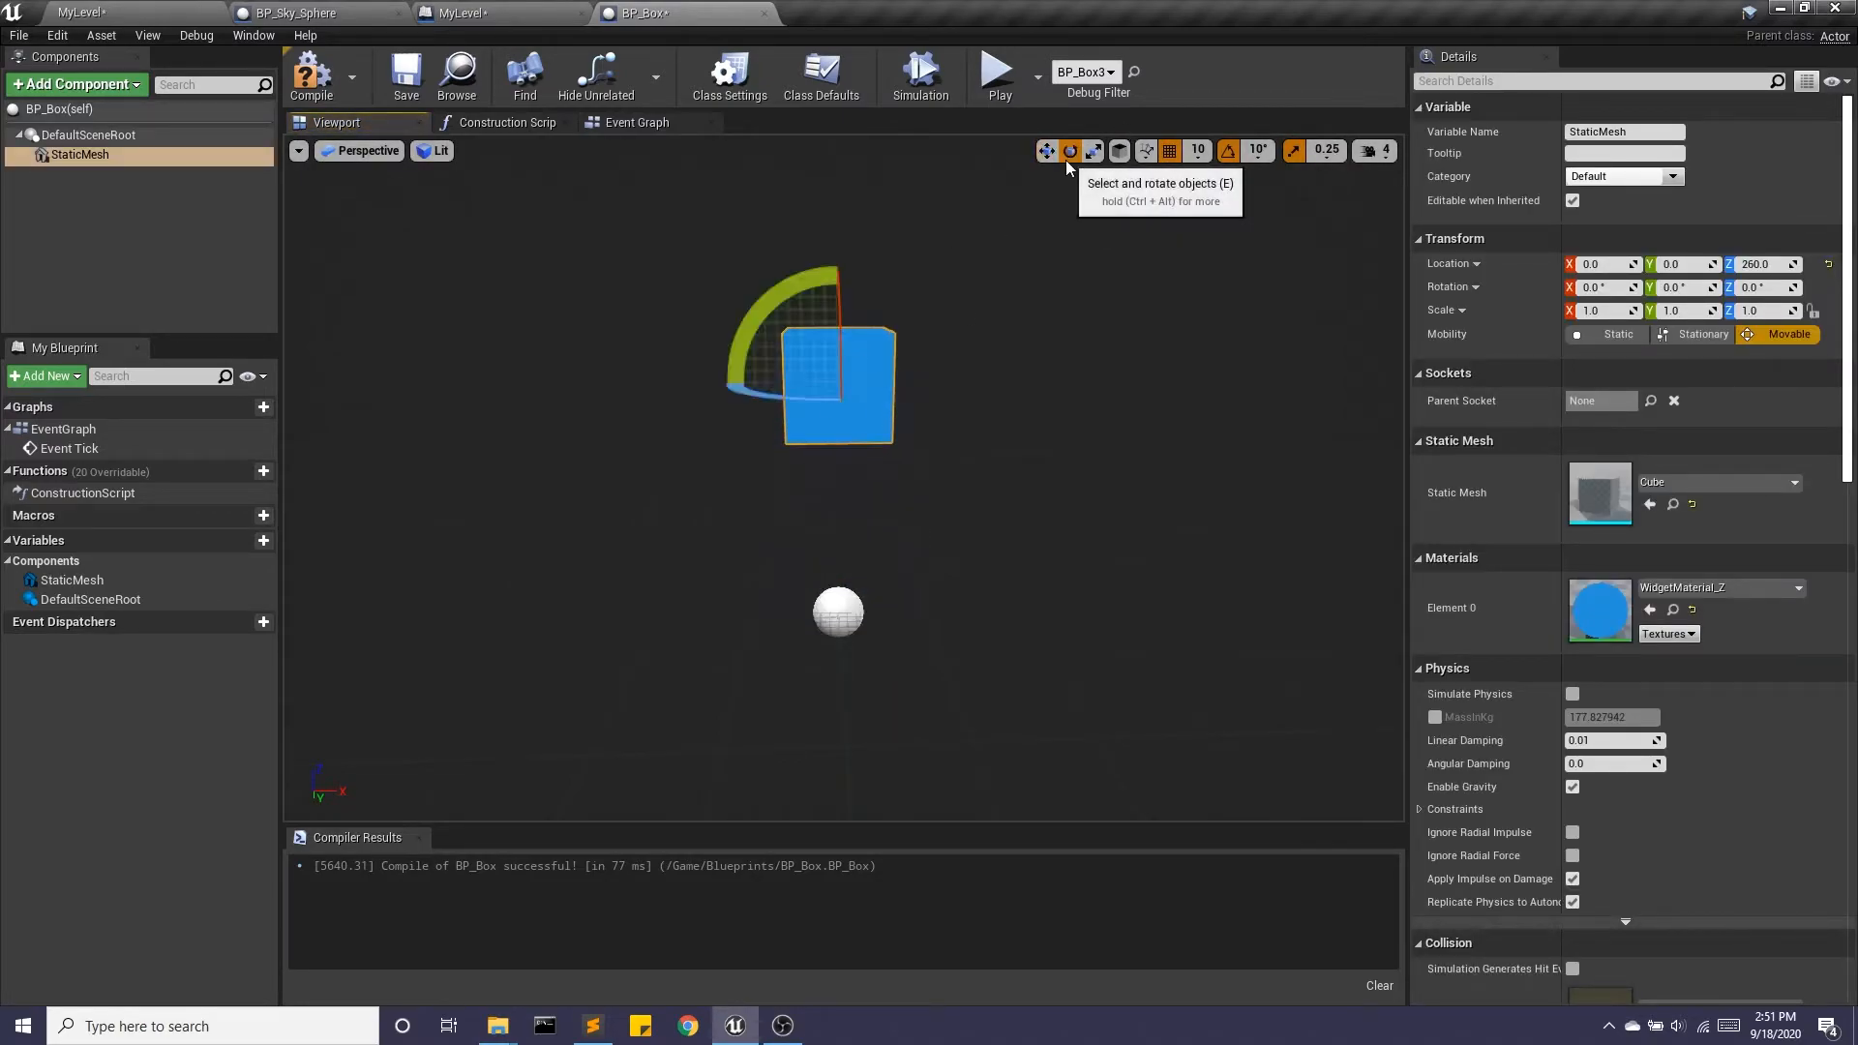
mouse_move(725, 386)
mouse_down()
mouse_move(706, 387)
mouse_move(718, 400)
mouse_up()
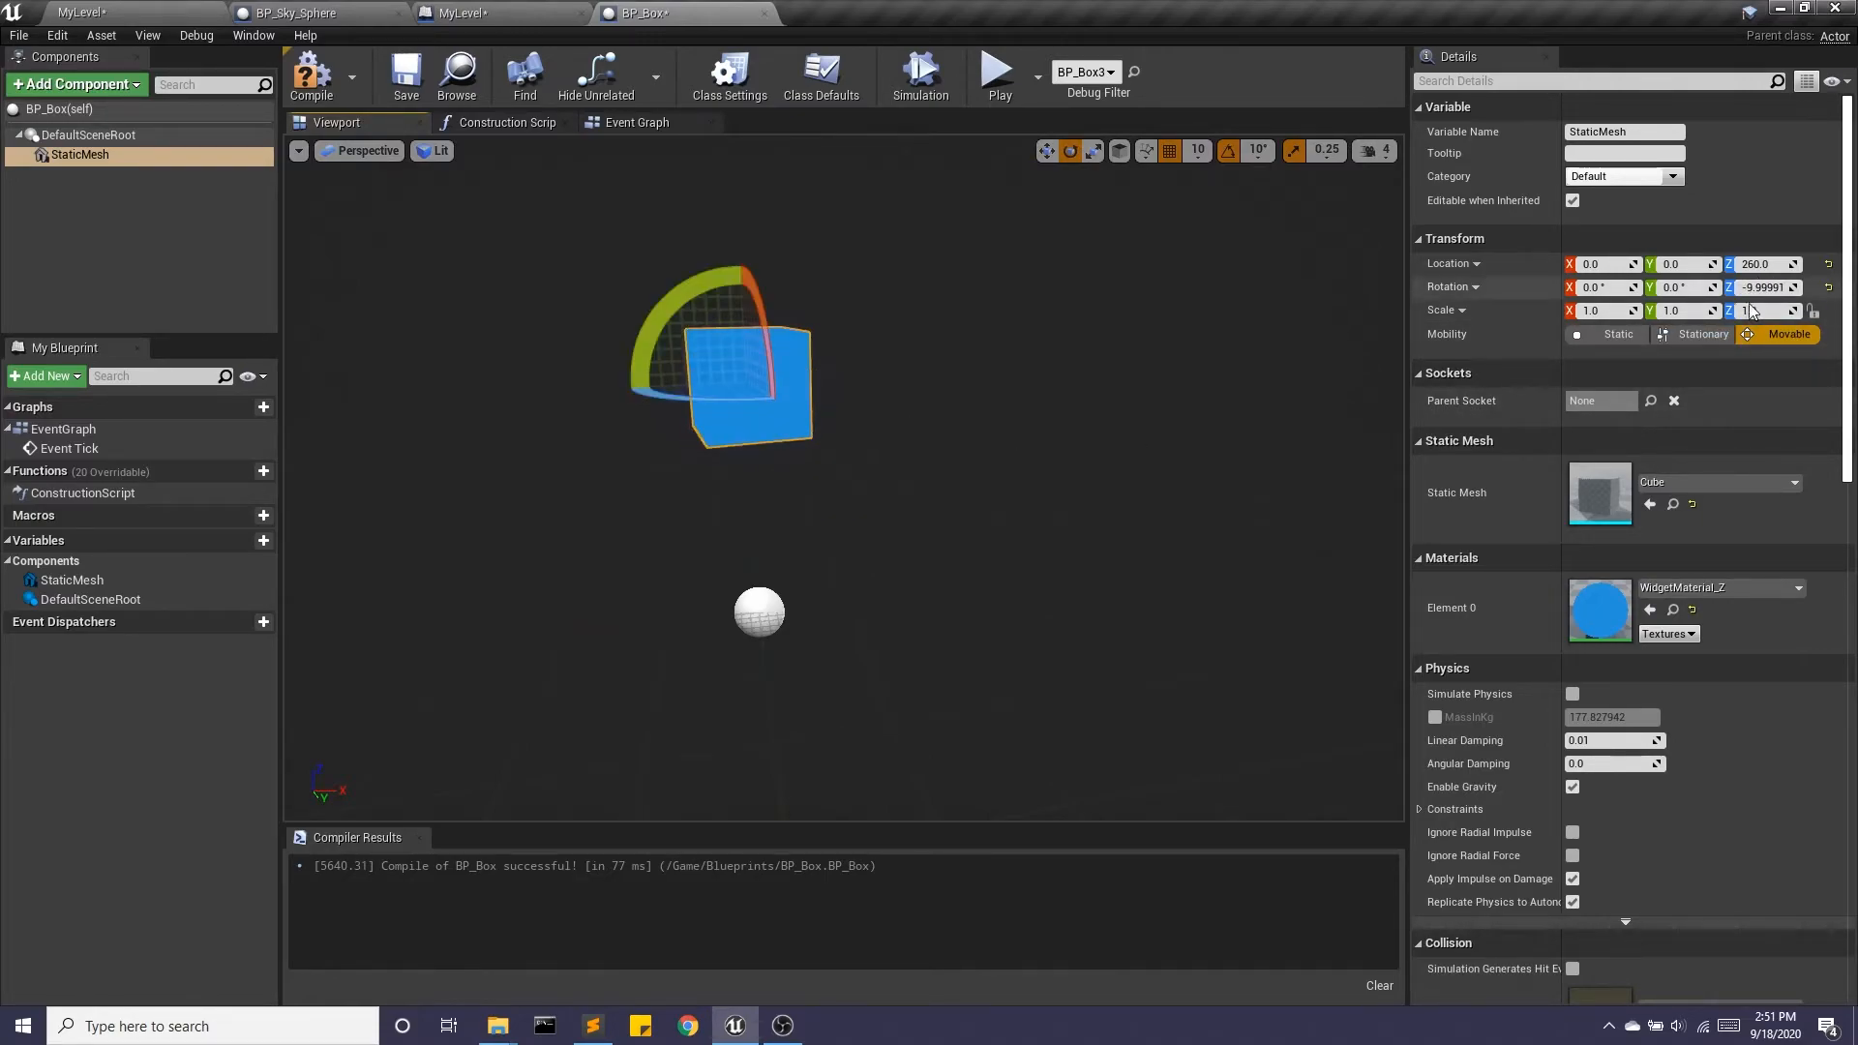
click(1829, 288)
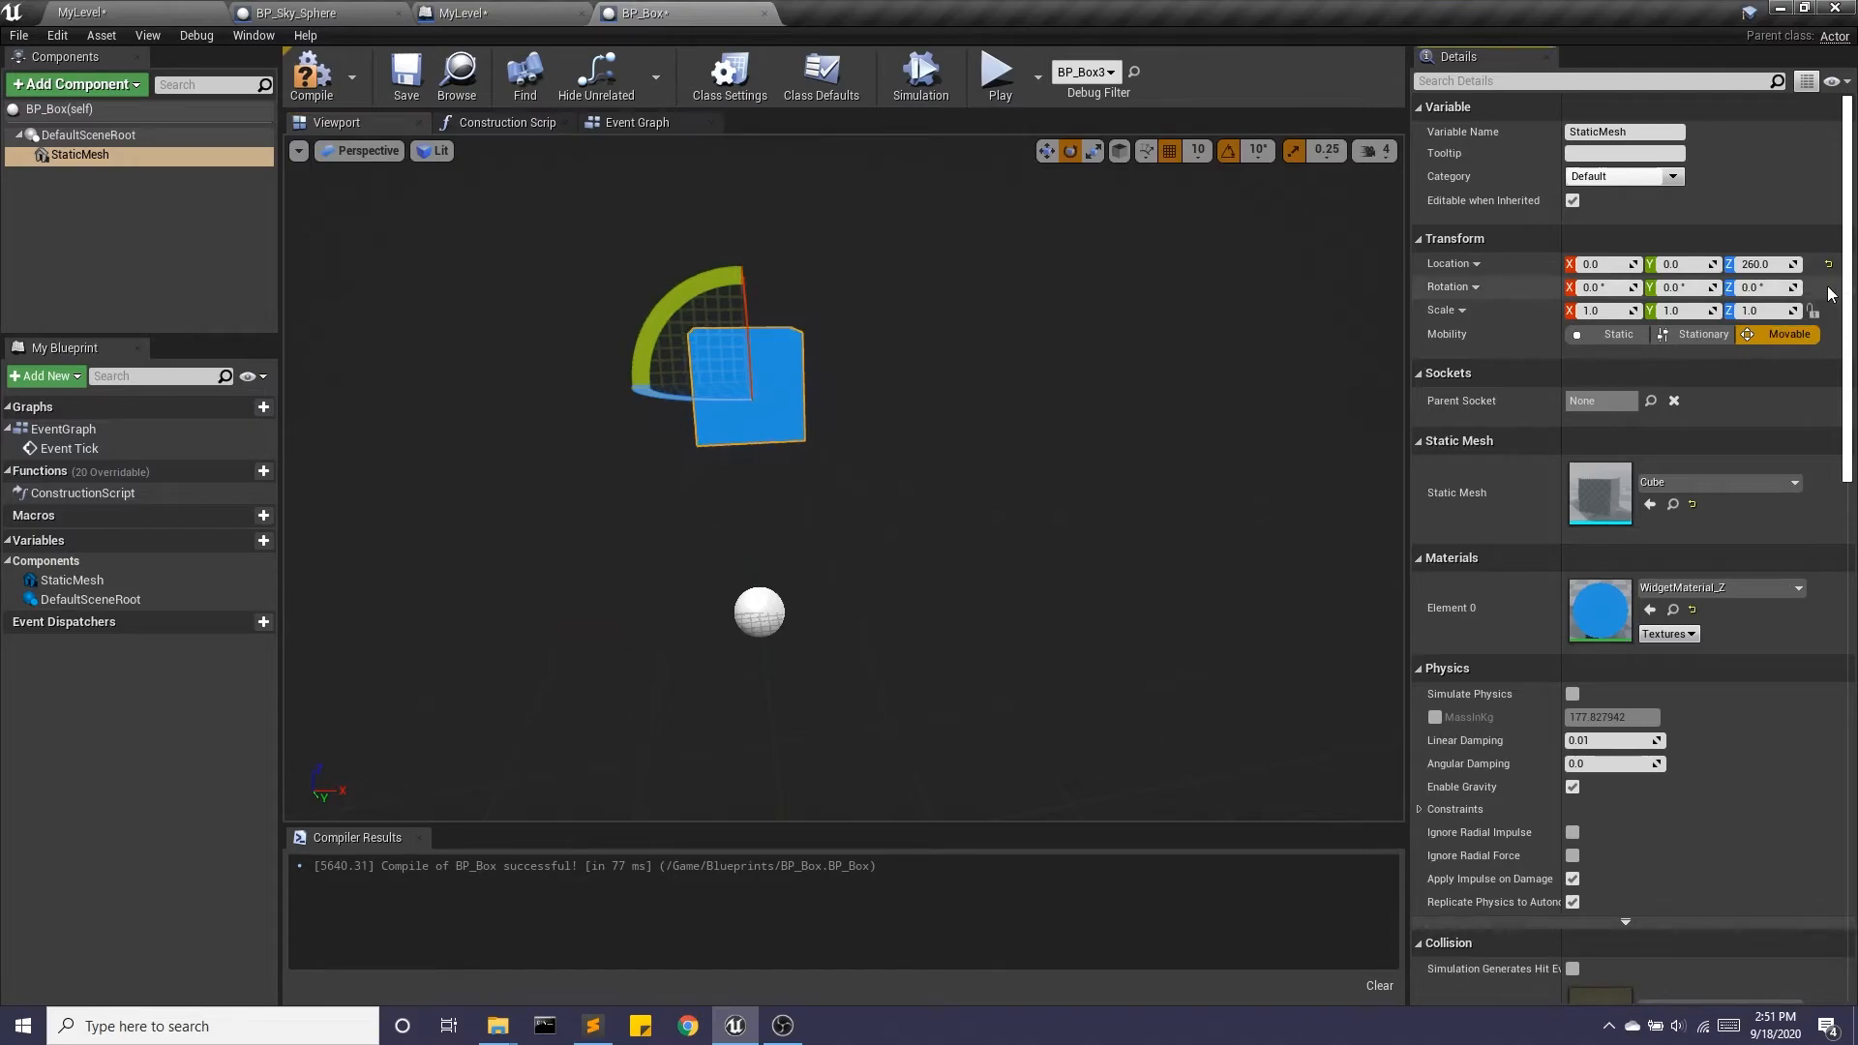
- Compile and save BP_Box, set the AddWorldRotation node's Delta Rotation Z to 1.0, and compile and save again
click(312, 72)
click(397, 75)
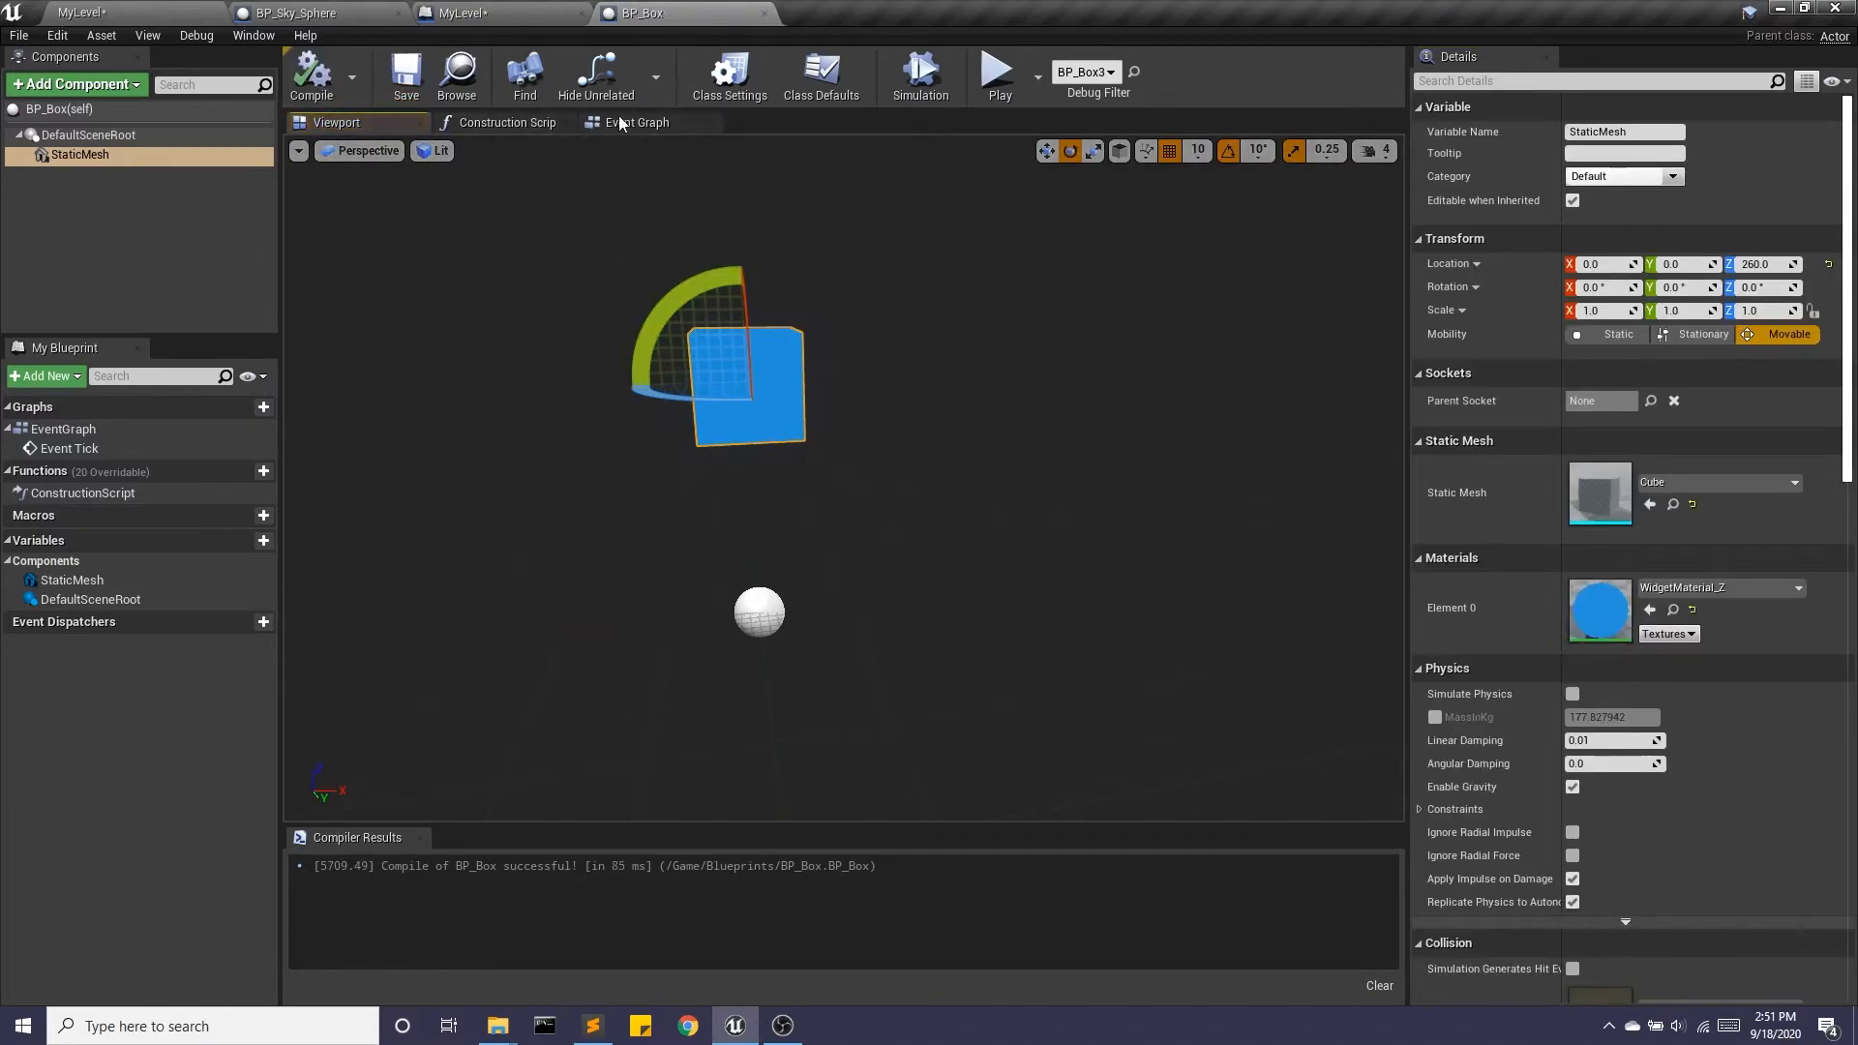
click(624, 123)
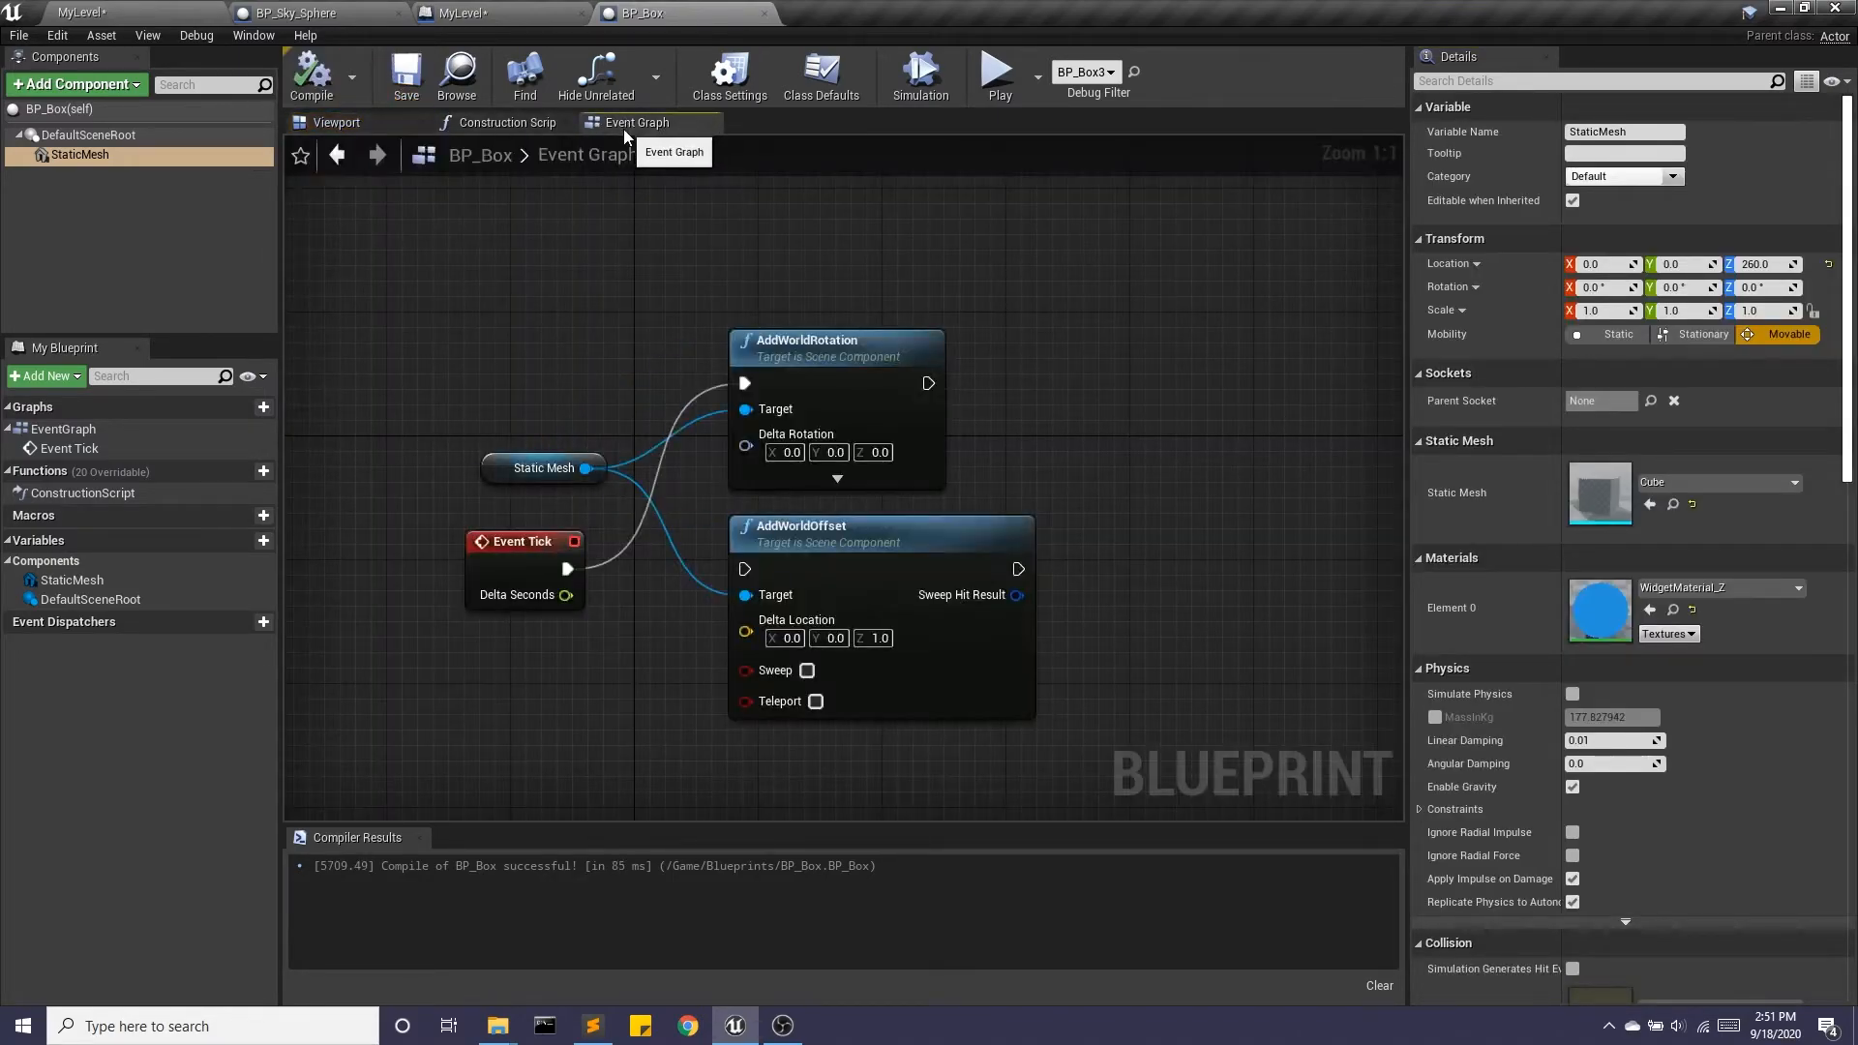
click(884, 453)
text(1)
key(Return)
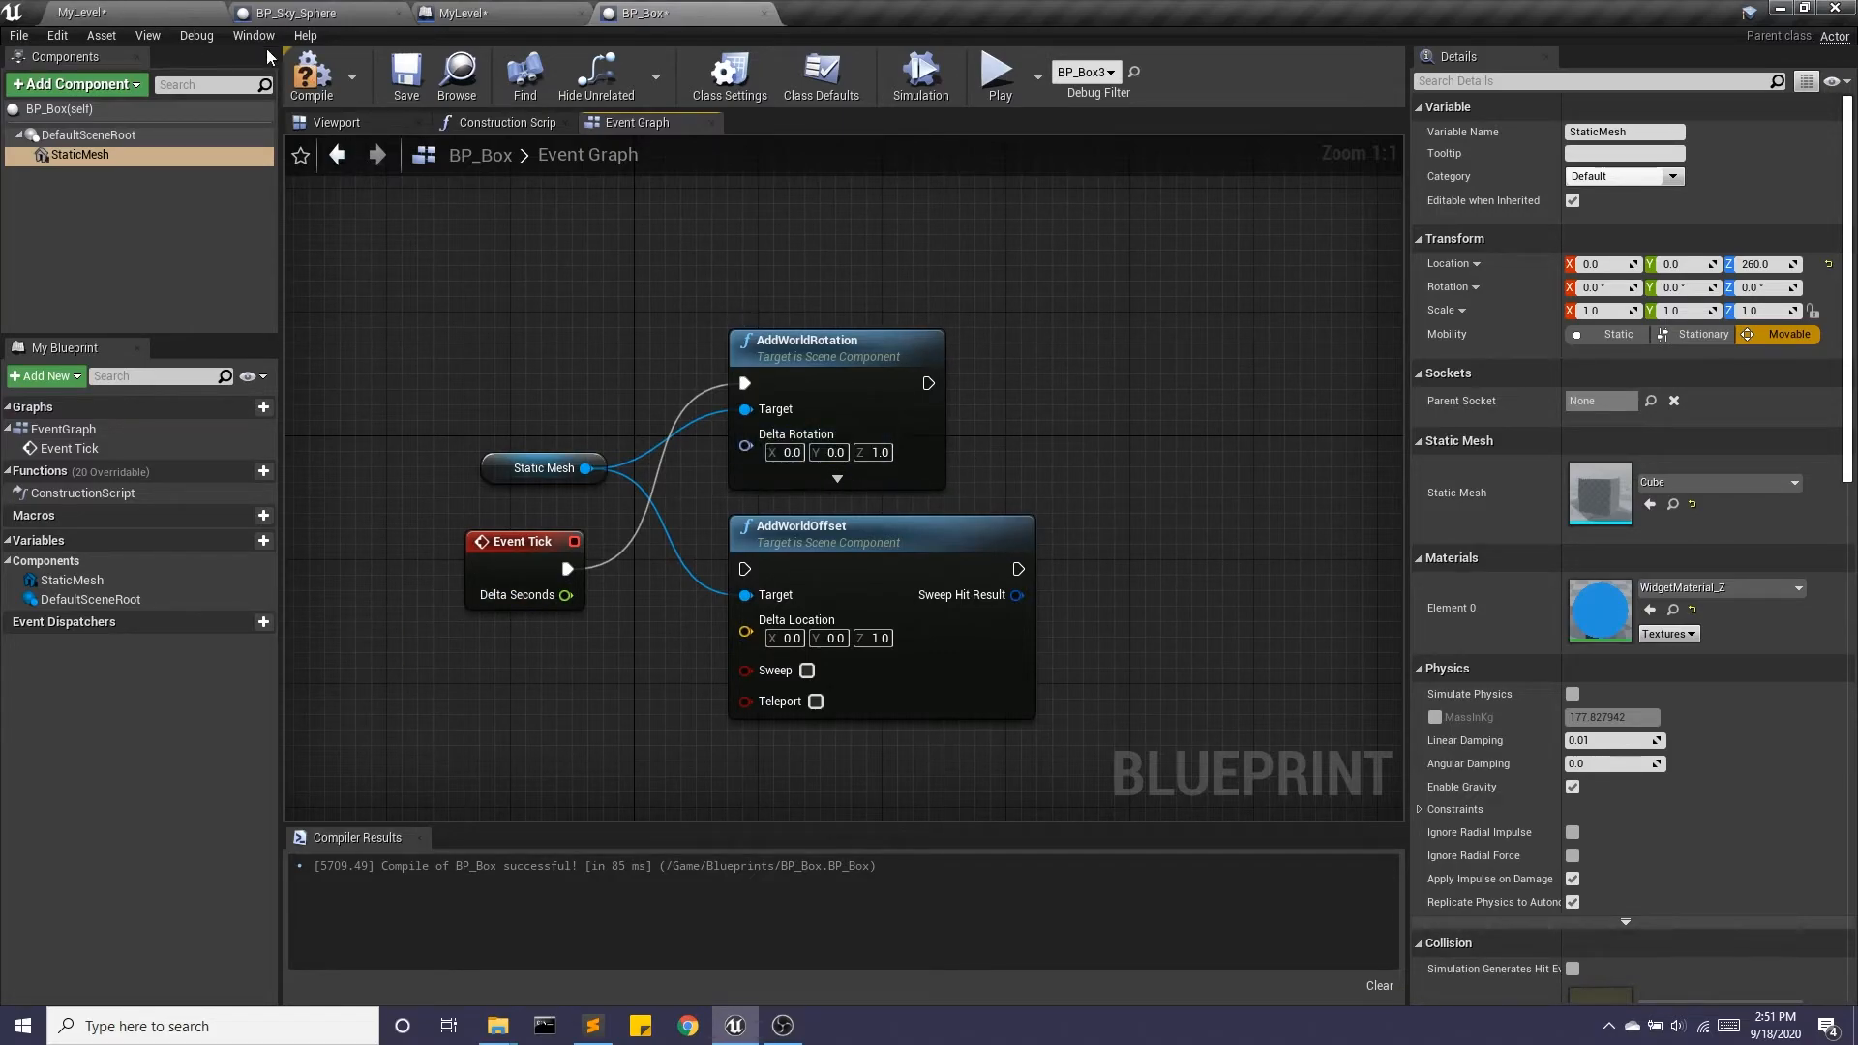
click(400, 77)
- Save MyLevel and play it to watch the boxes rotate around the Z axis, then stop
click(193, 12)
click(359, 81)
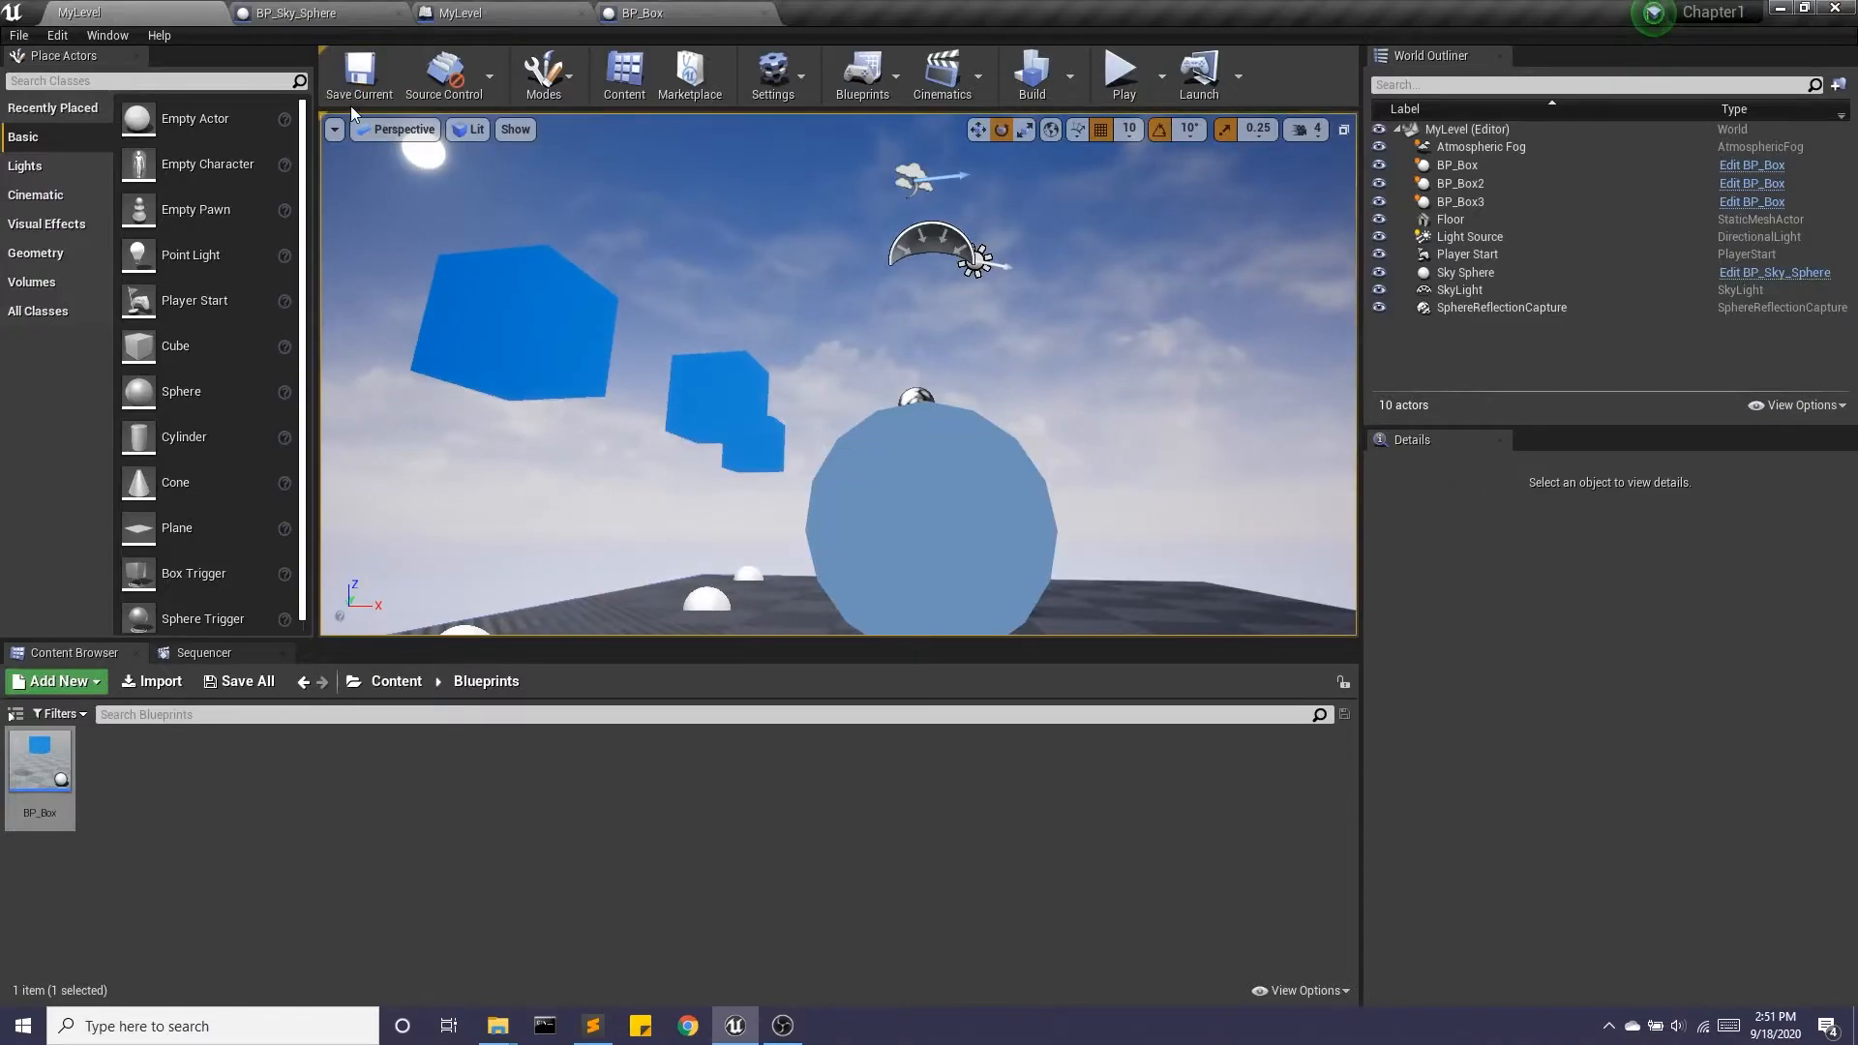
click(1122, 75)
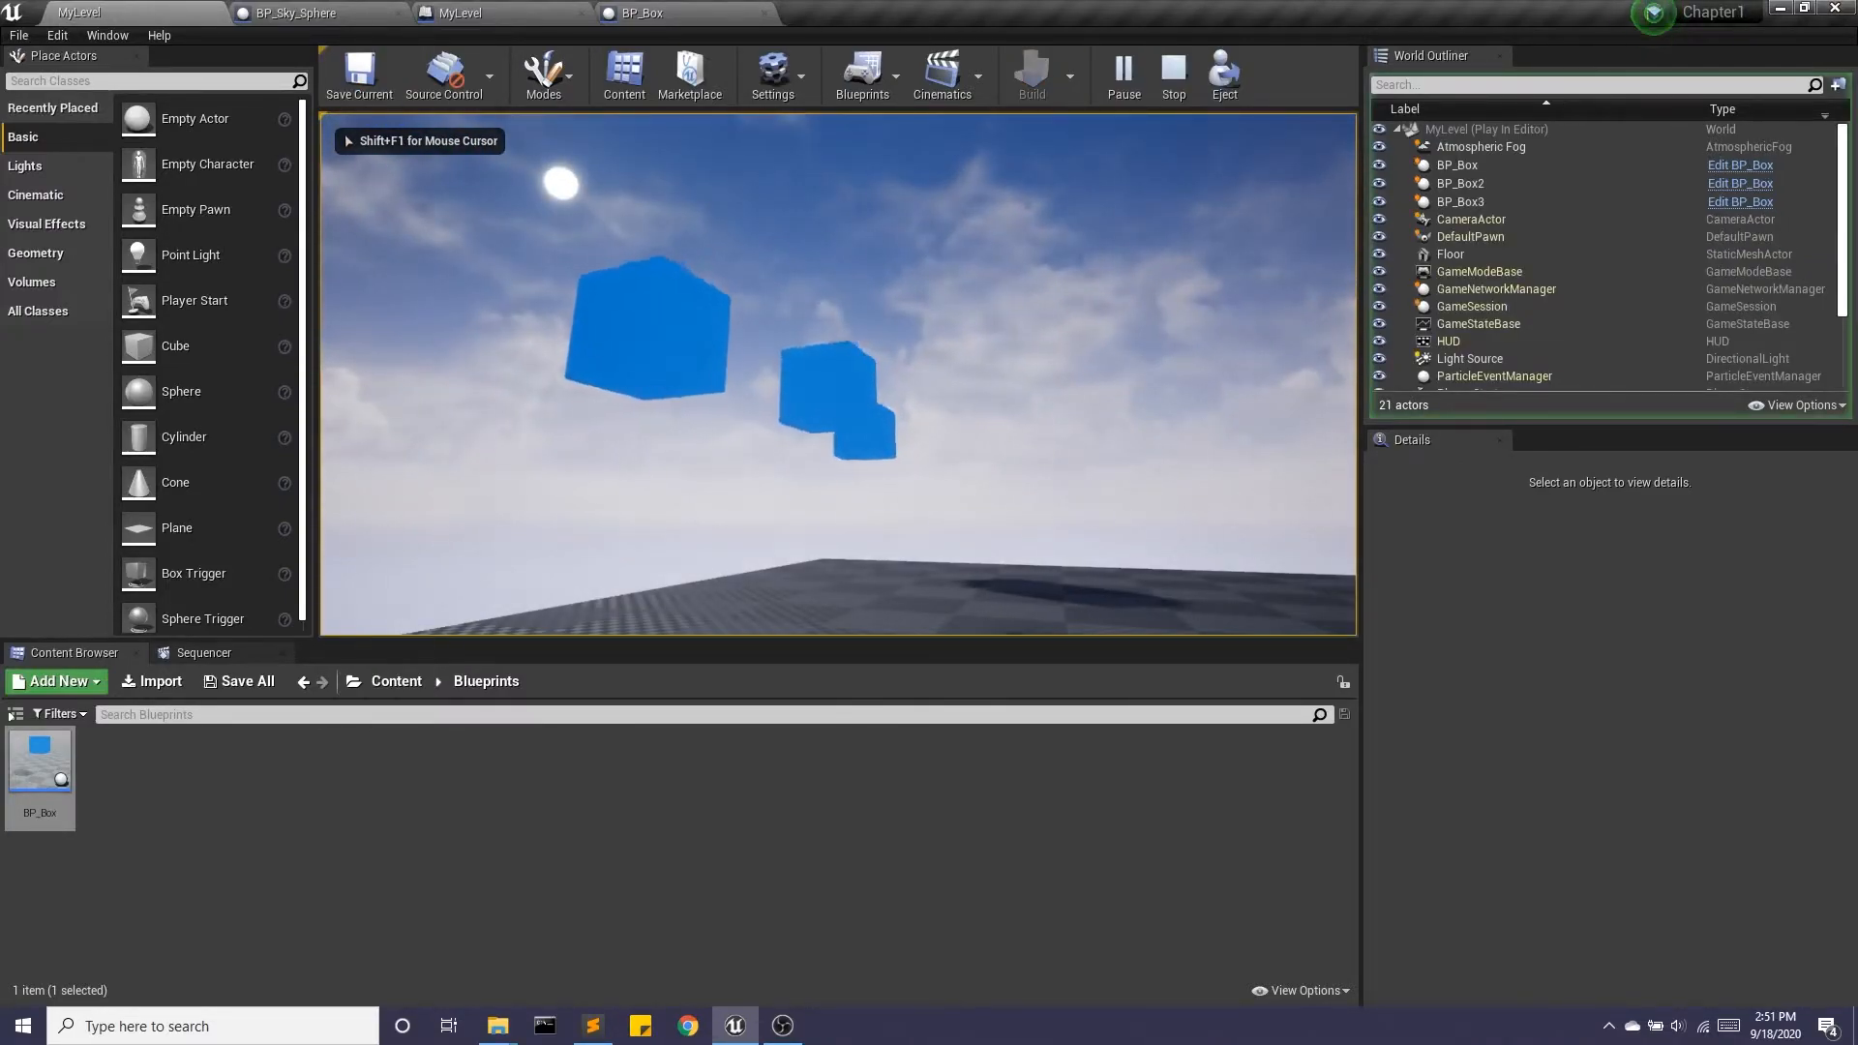
key(Escape)
- Set the AddWorldRotation node's Delta Rotation to Y 1.0 and Z 0.0, and compile and save BP_Box
click(714, 9)
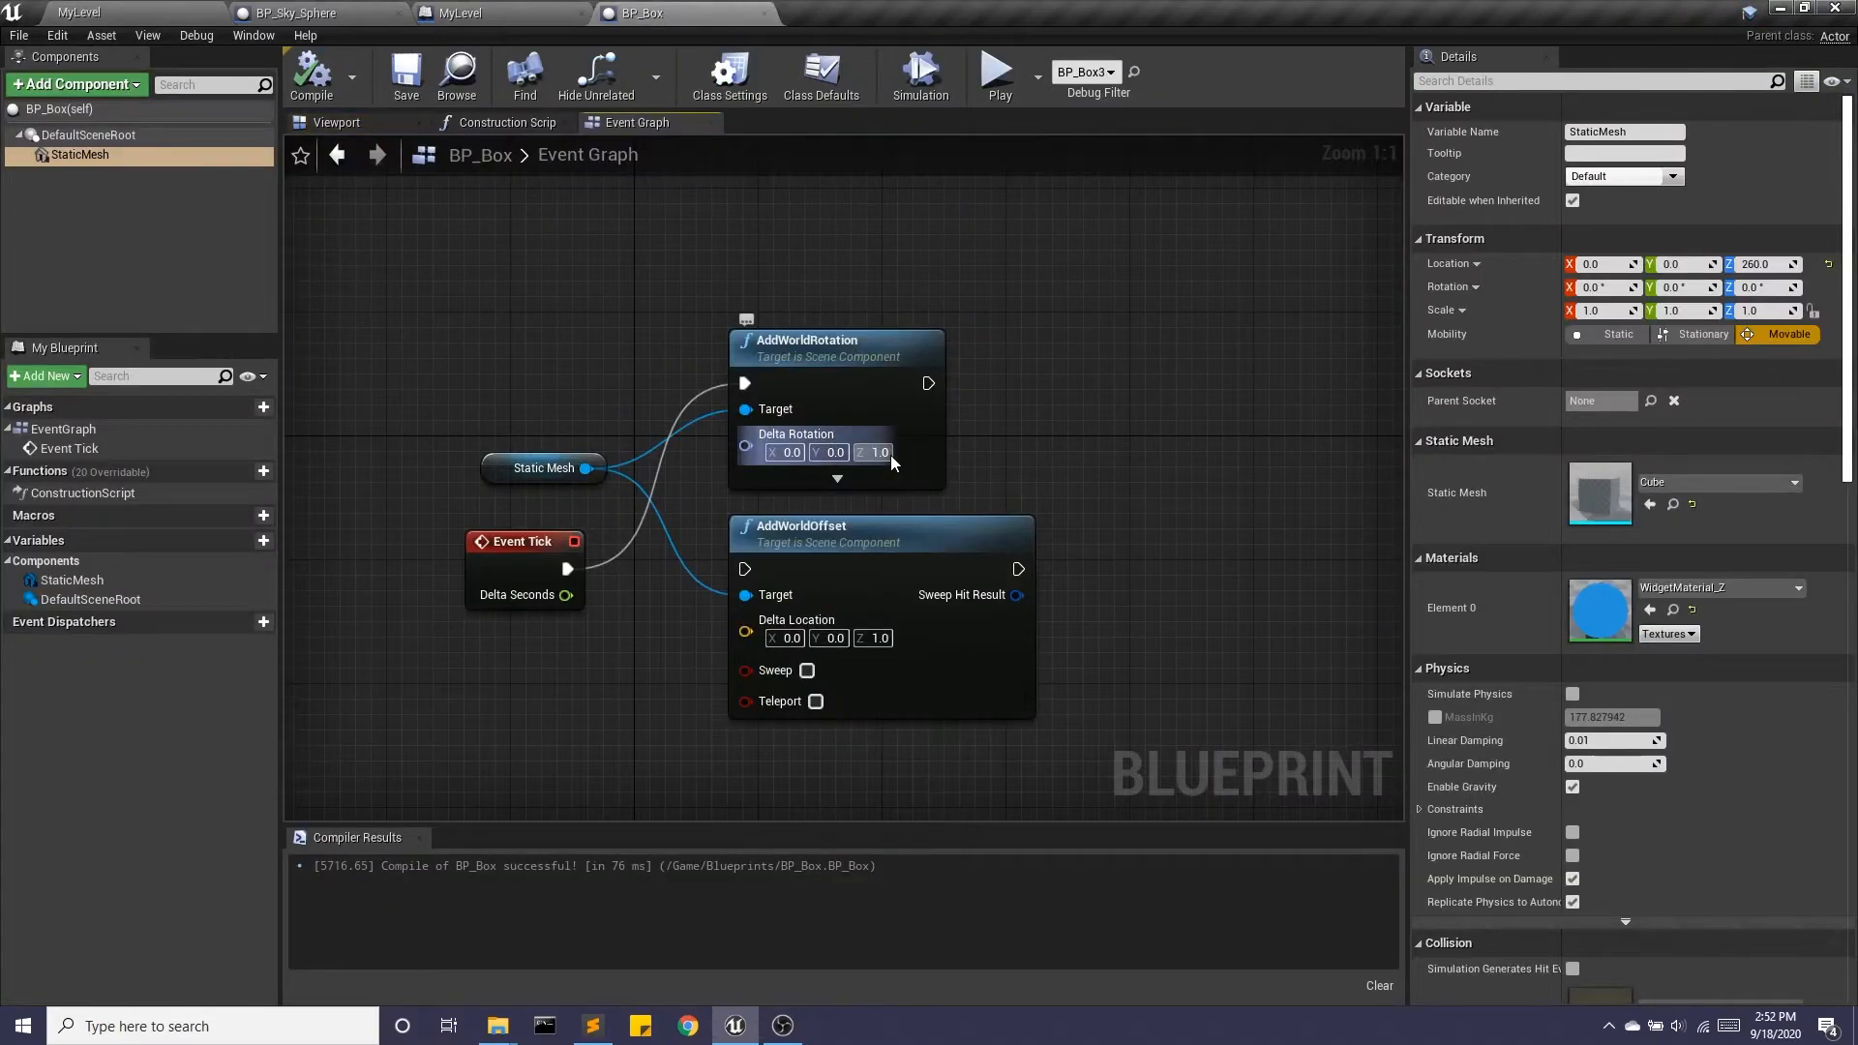
key(Delete)
text(0)
key(Return)
click(841, 453)
text(1)
key(Return)
click(403, 81)
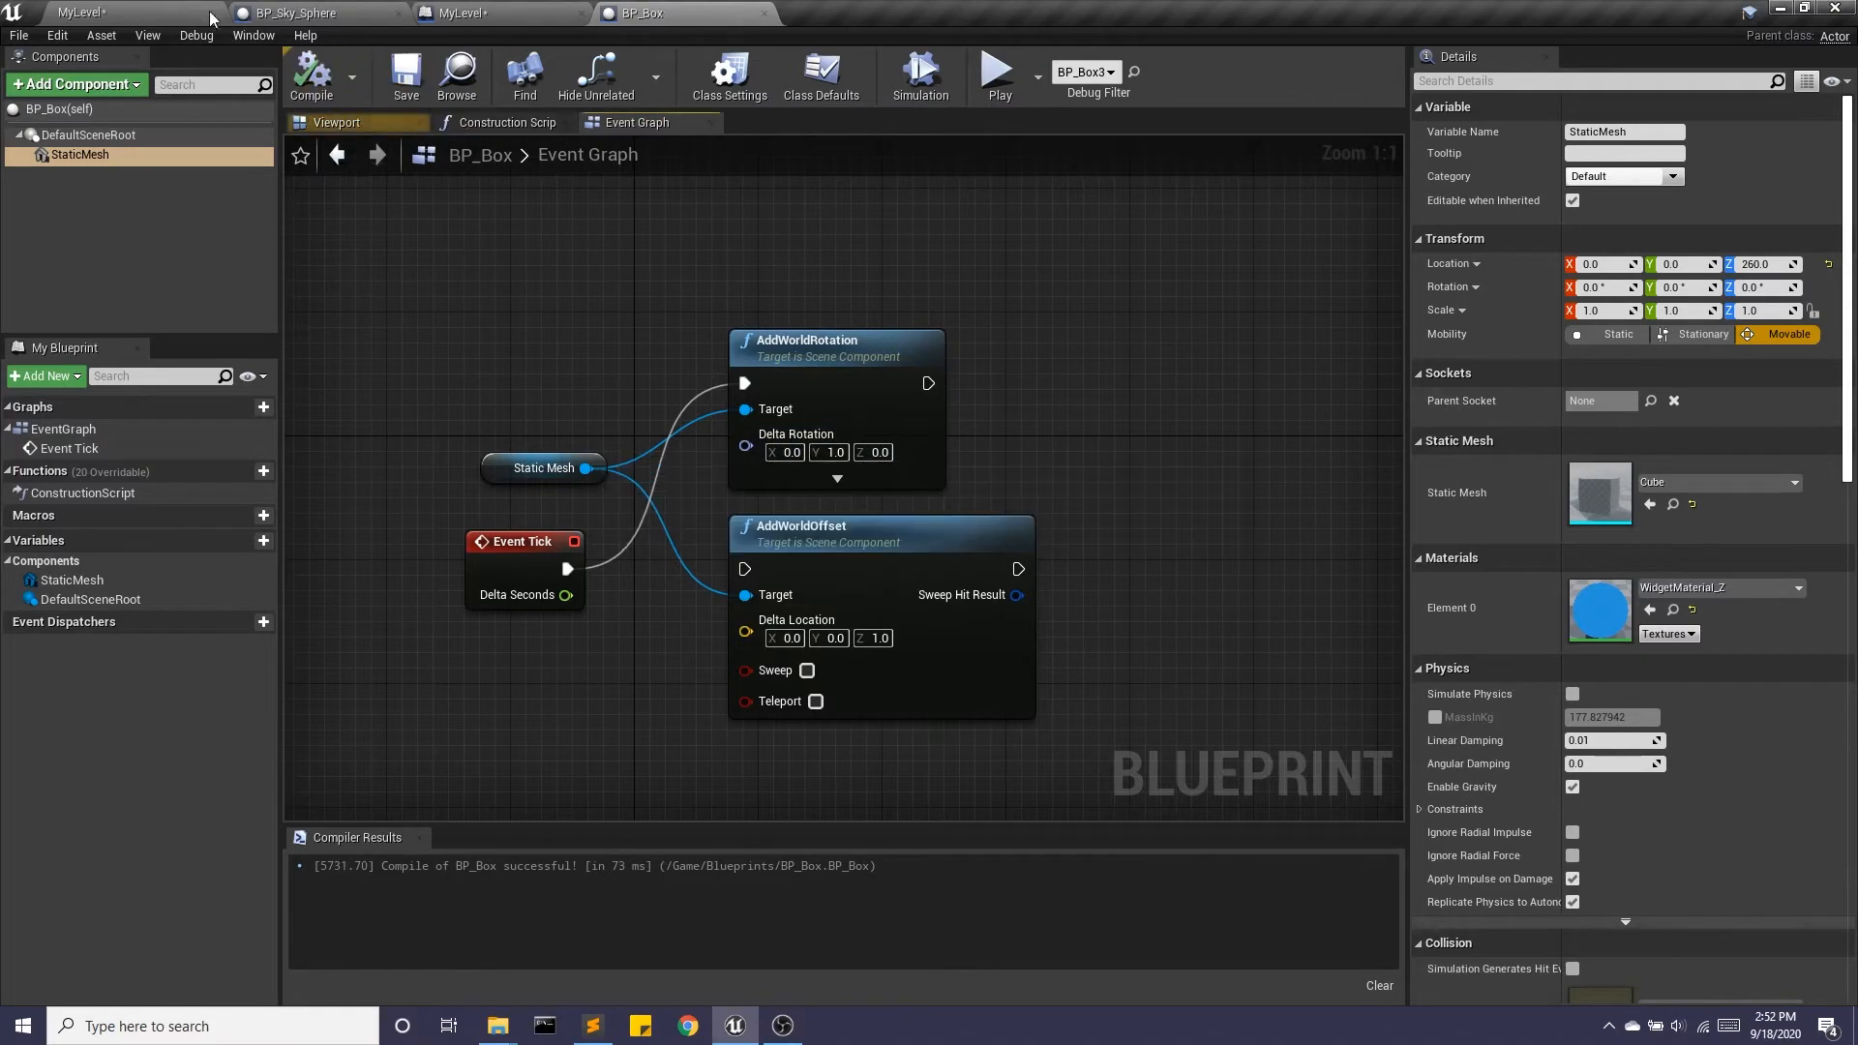
- Save MyLevel and play it to watch the boxes rotate around the Y axis, and stop the play session
click(159, 14)
click(1119, 77)
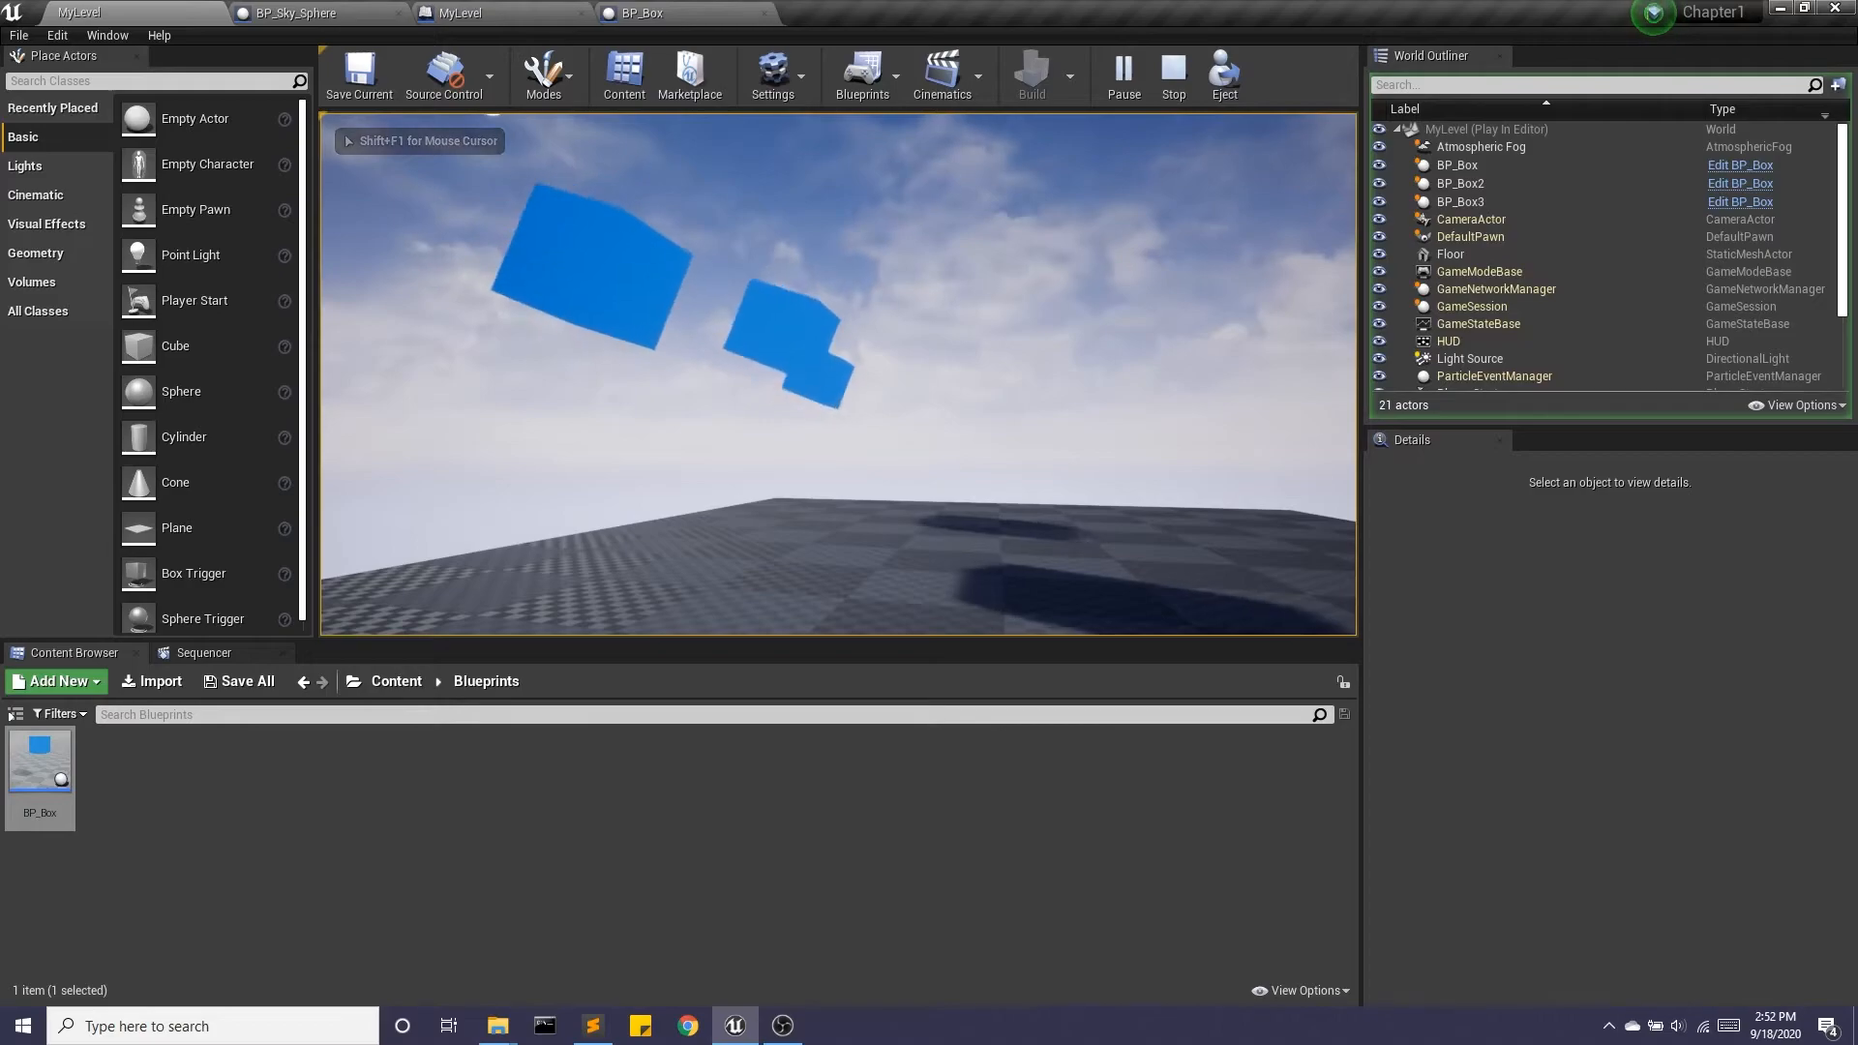
key(shift+F1)
key(Escape)
- Return to BP_Box's Event Graph and move the AddWorldOffset node slightly lower, away from AddWorldRotation
click(695, 11)
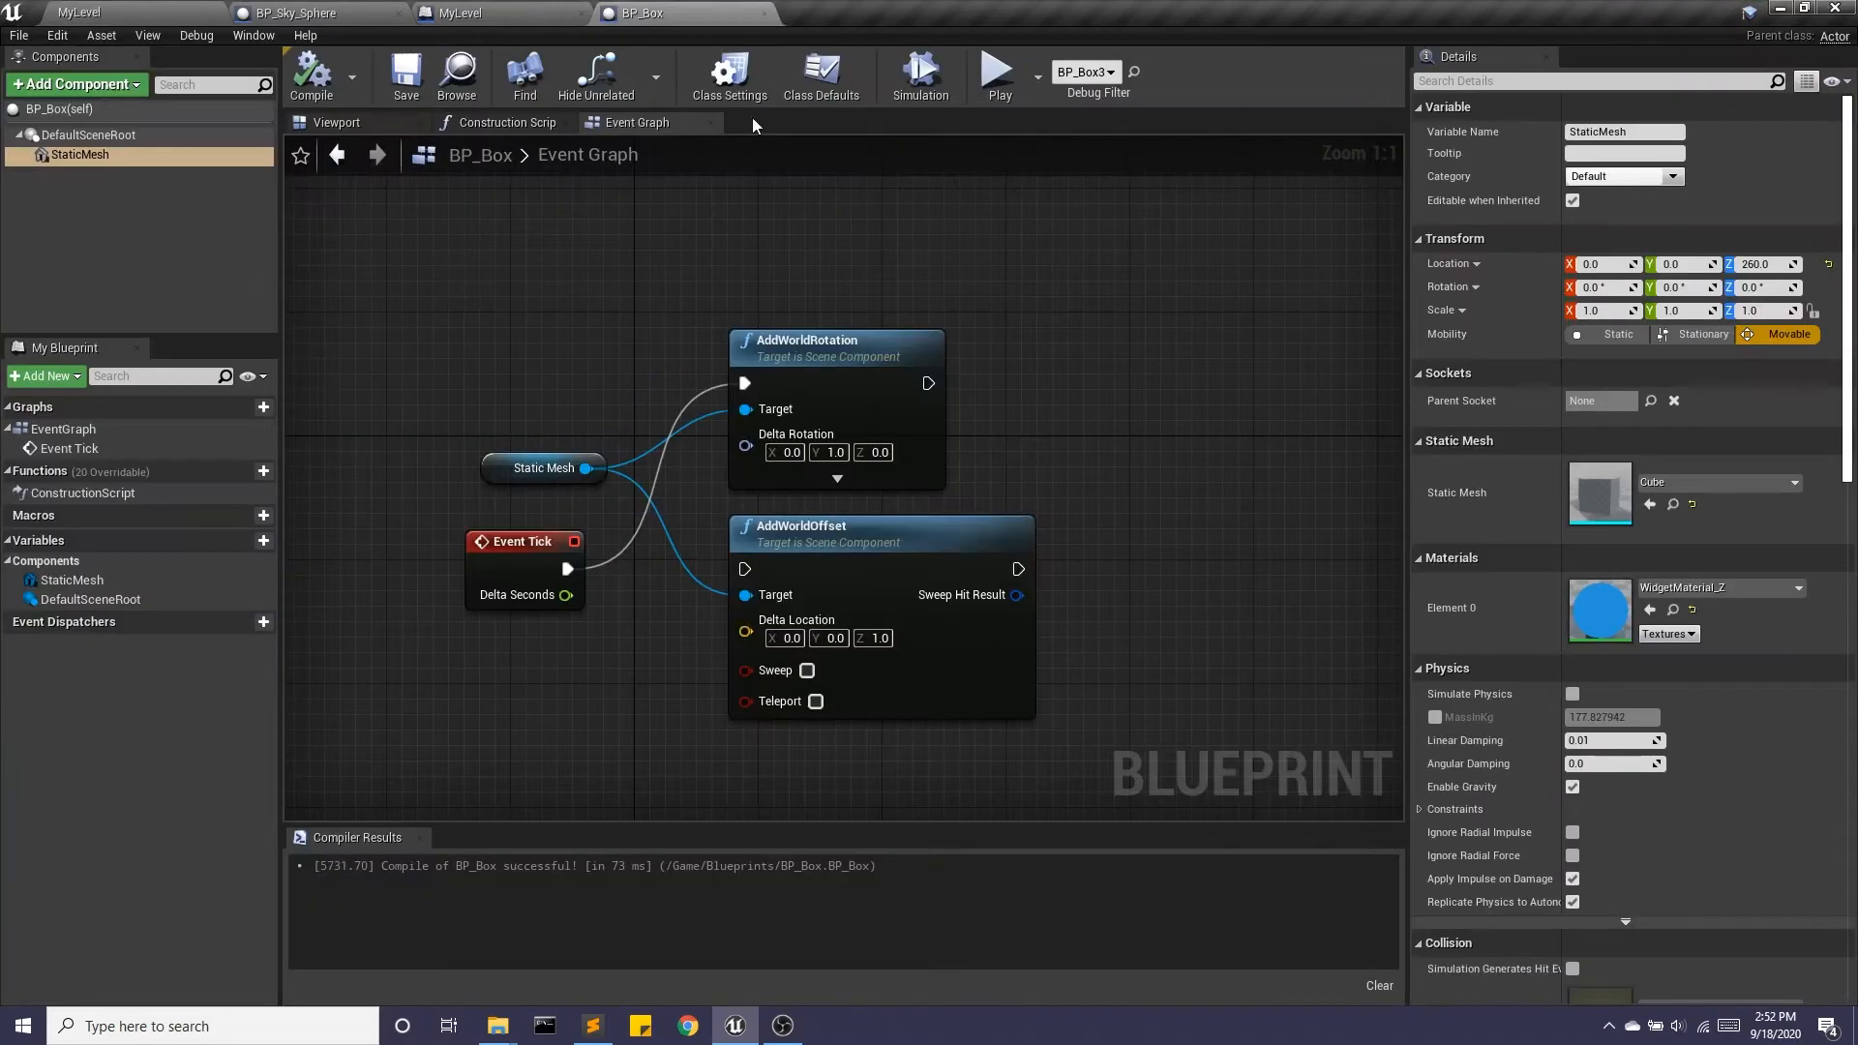
right_drag(757, 236, 806, 280)
drag(933, 589, 918, 619)
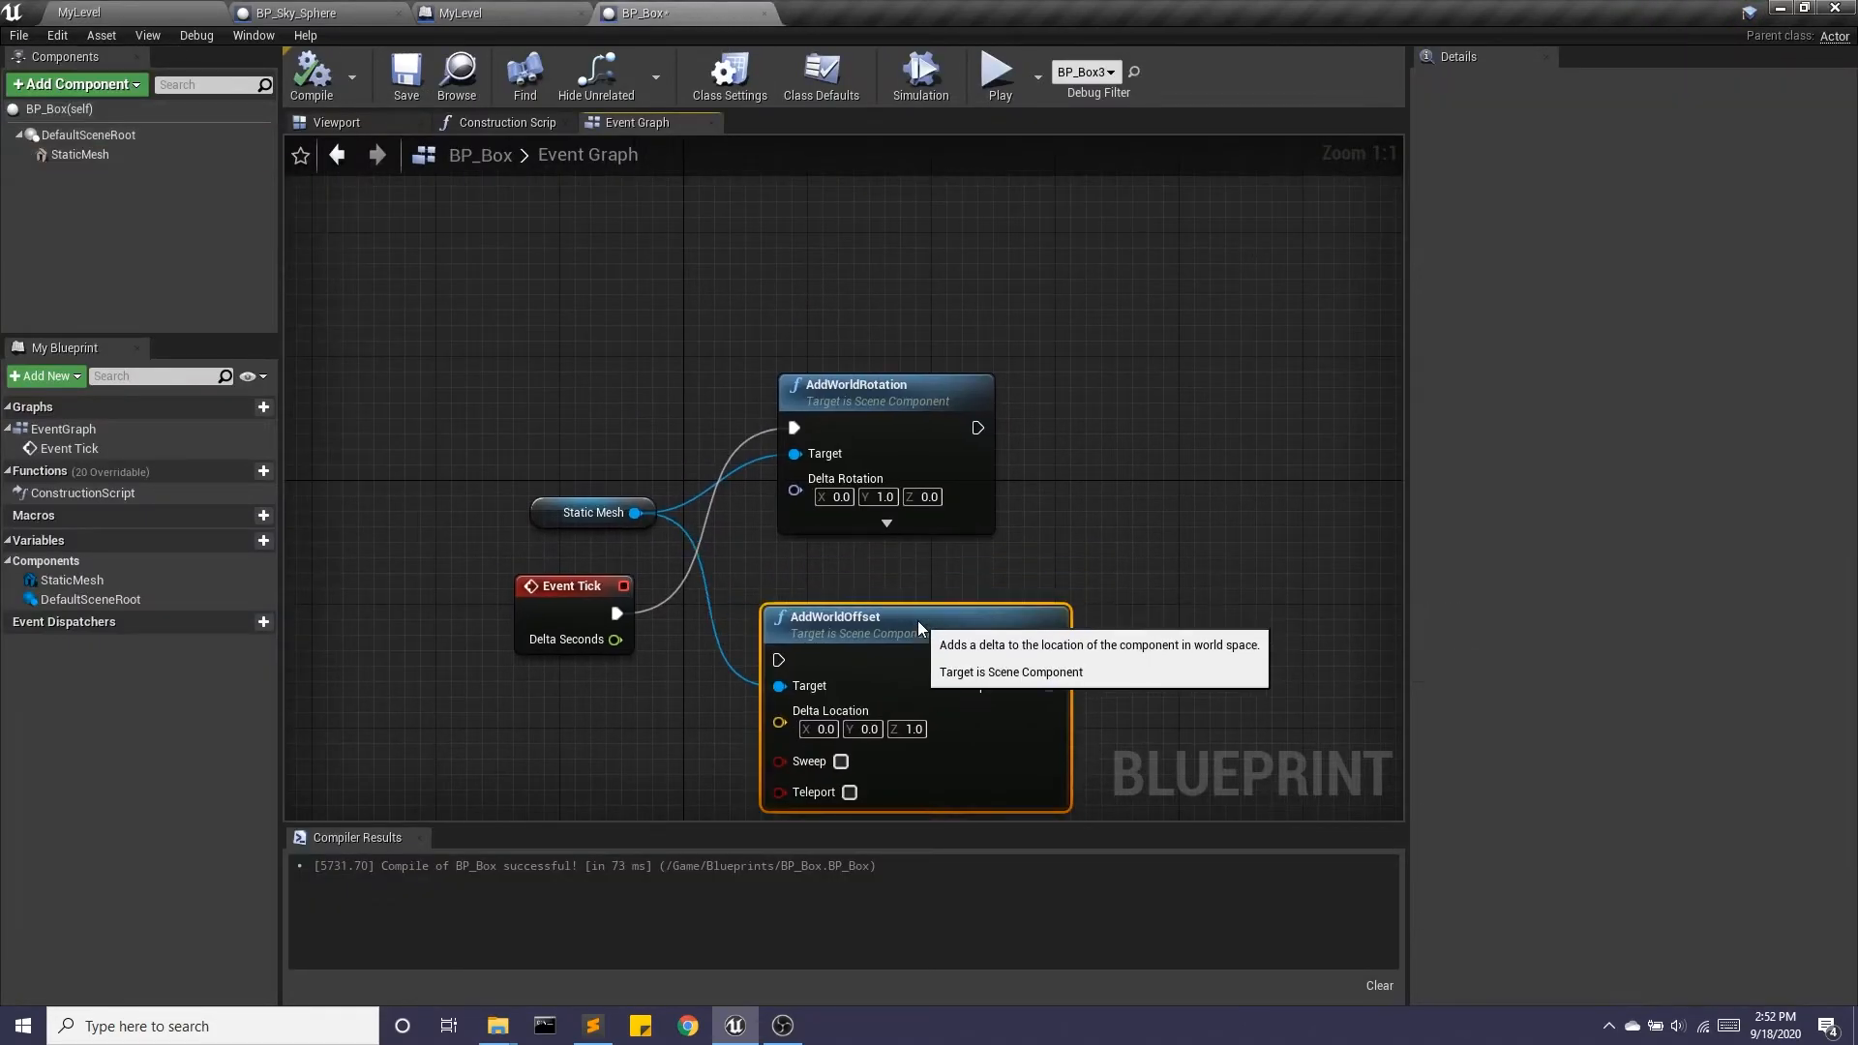
click(892, 387)
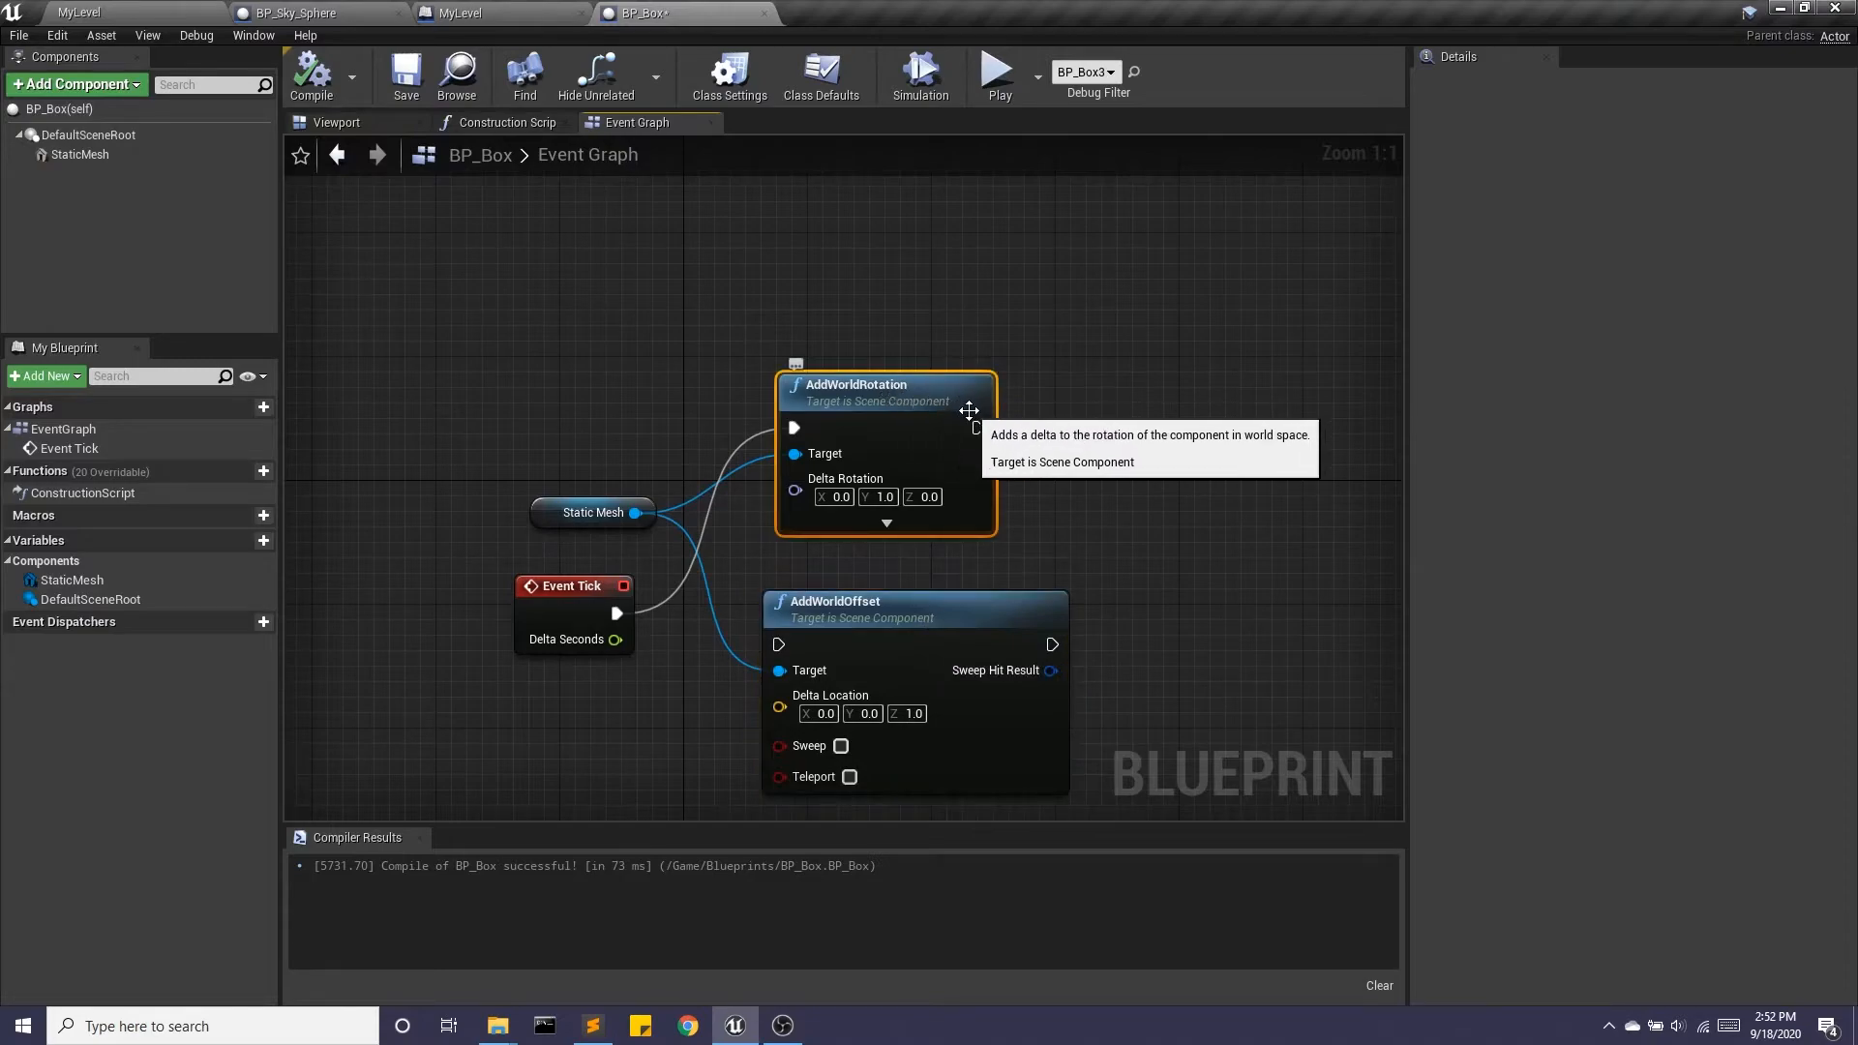
click(587, 513)
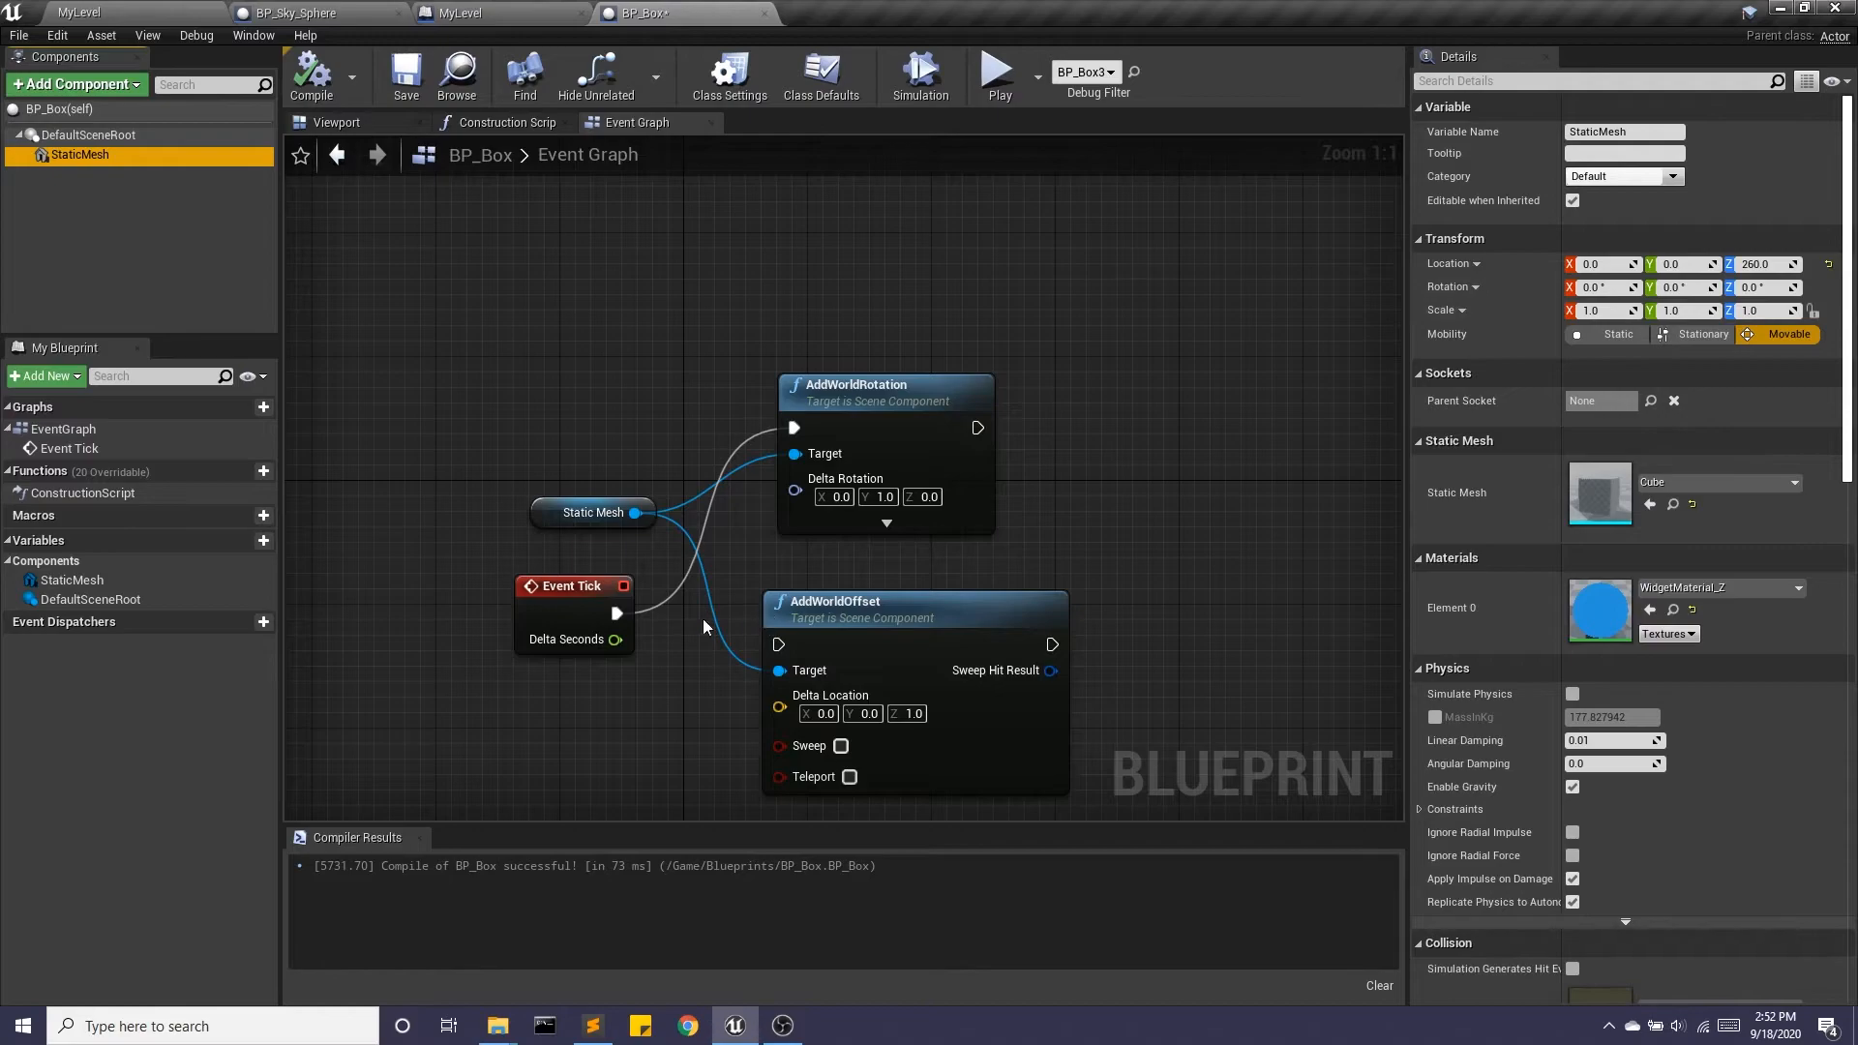
- Add a Set Actor Relative Scale 3D node executed from Event Tick and place it above the AddWorldRotation node
drag(613, 613, 746, 274)
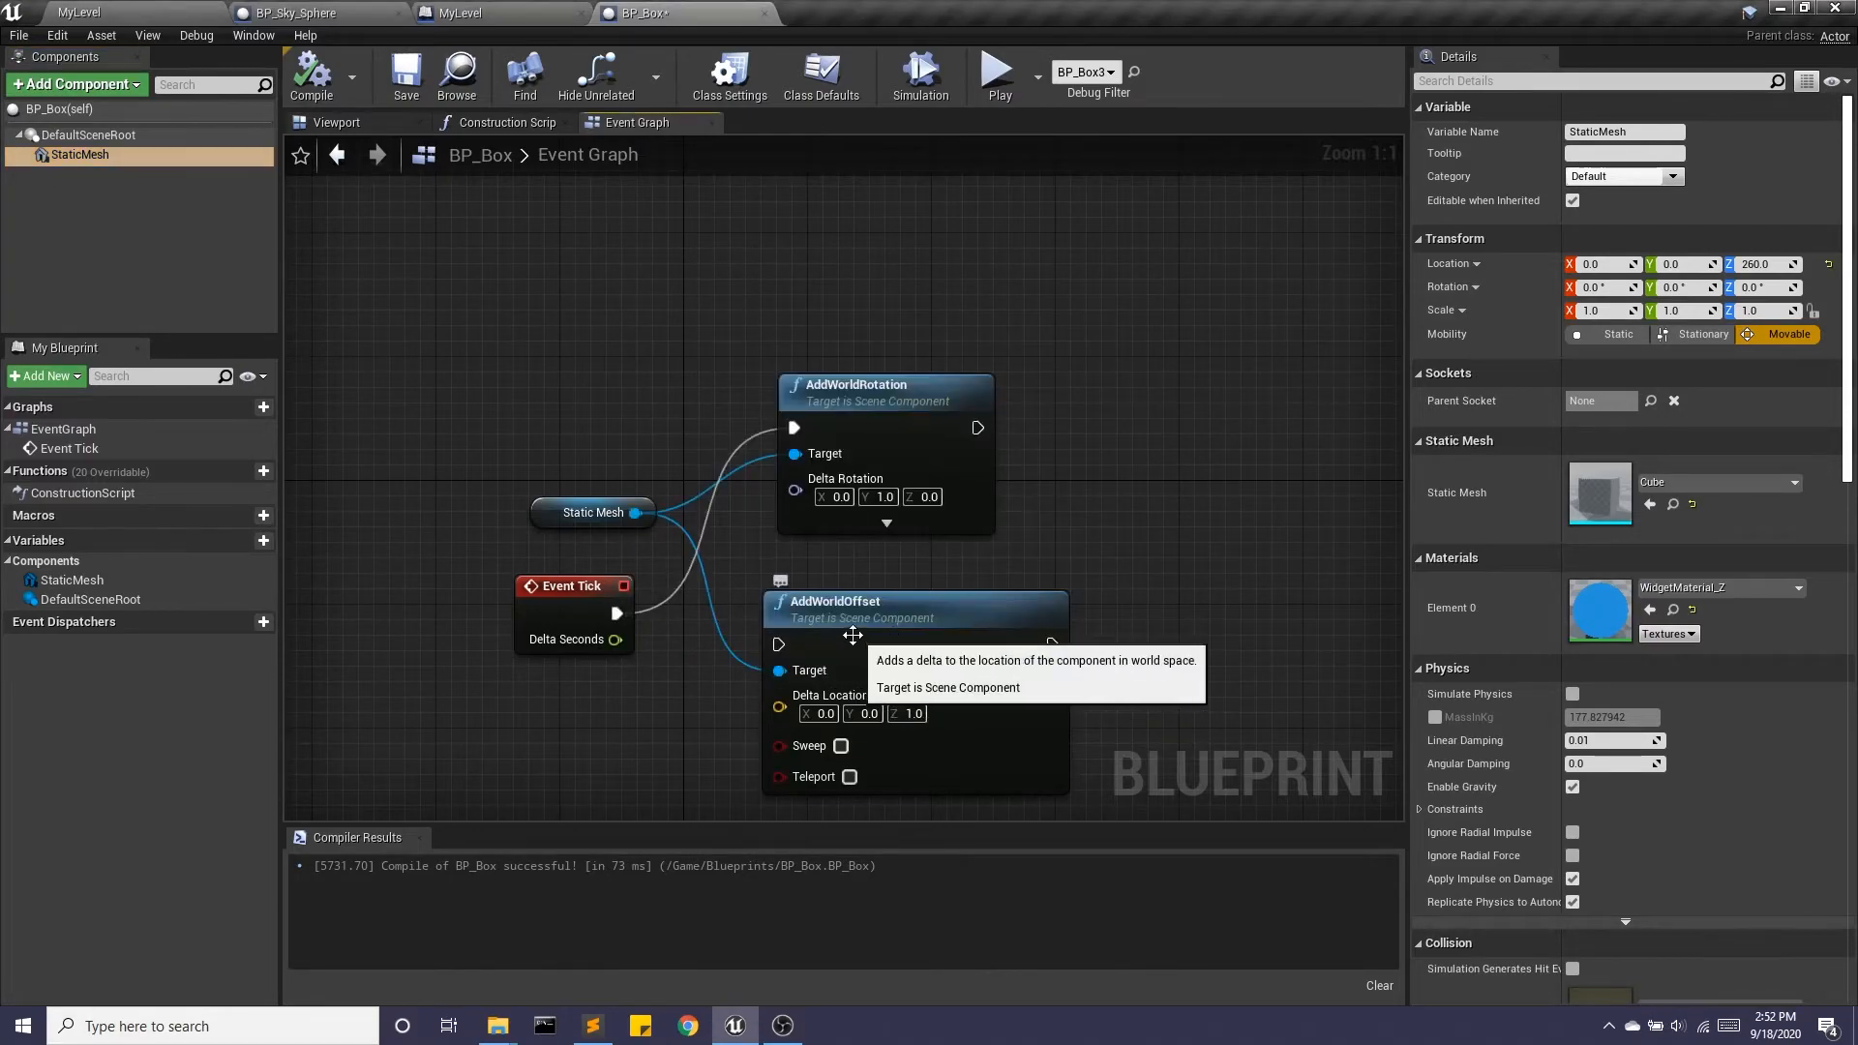
drag(613, 613, 784, 287)
text(rela)
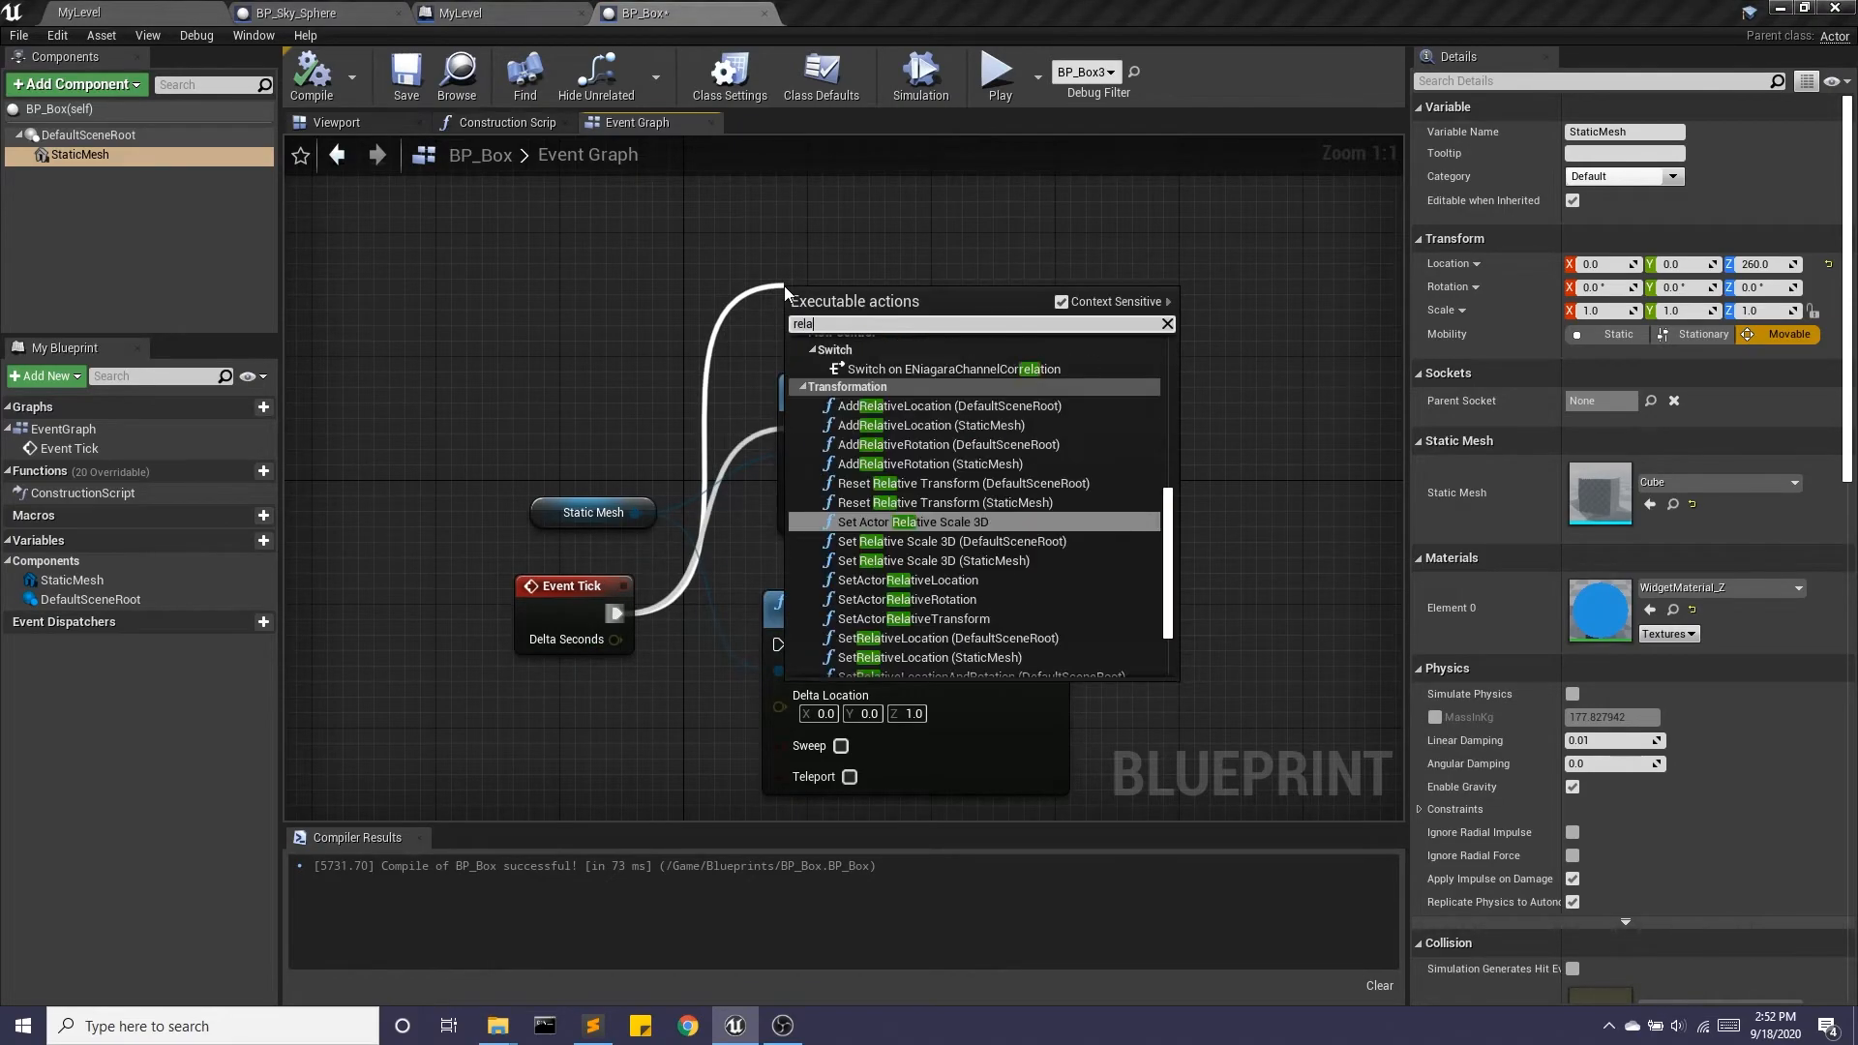
text(tive 3D)
click(911, 463)
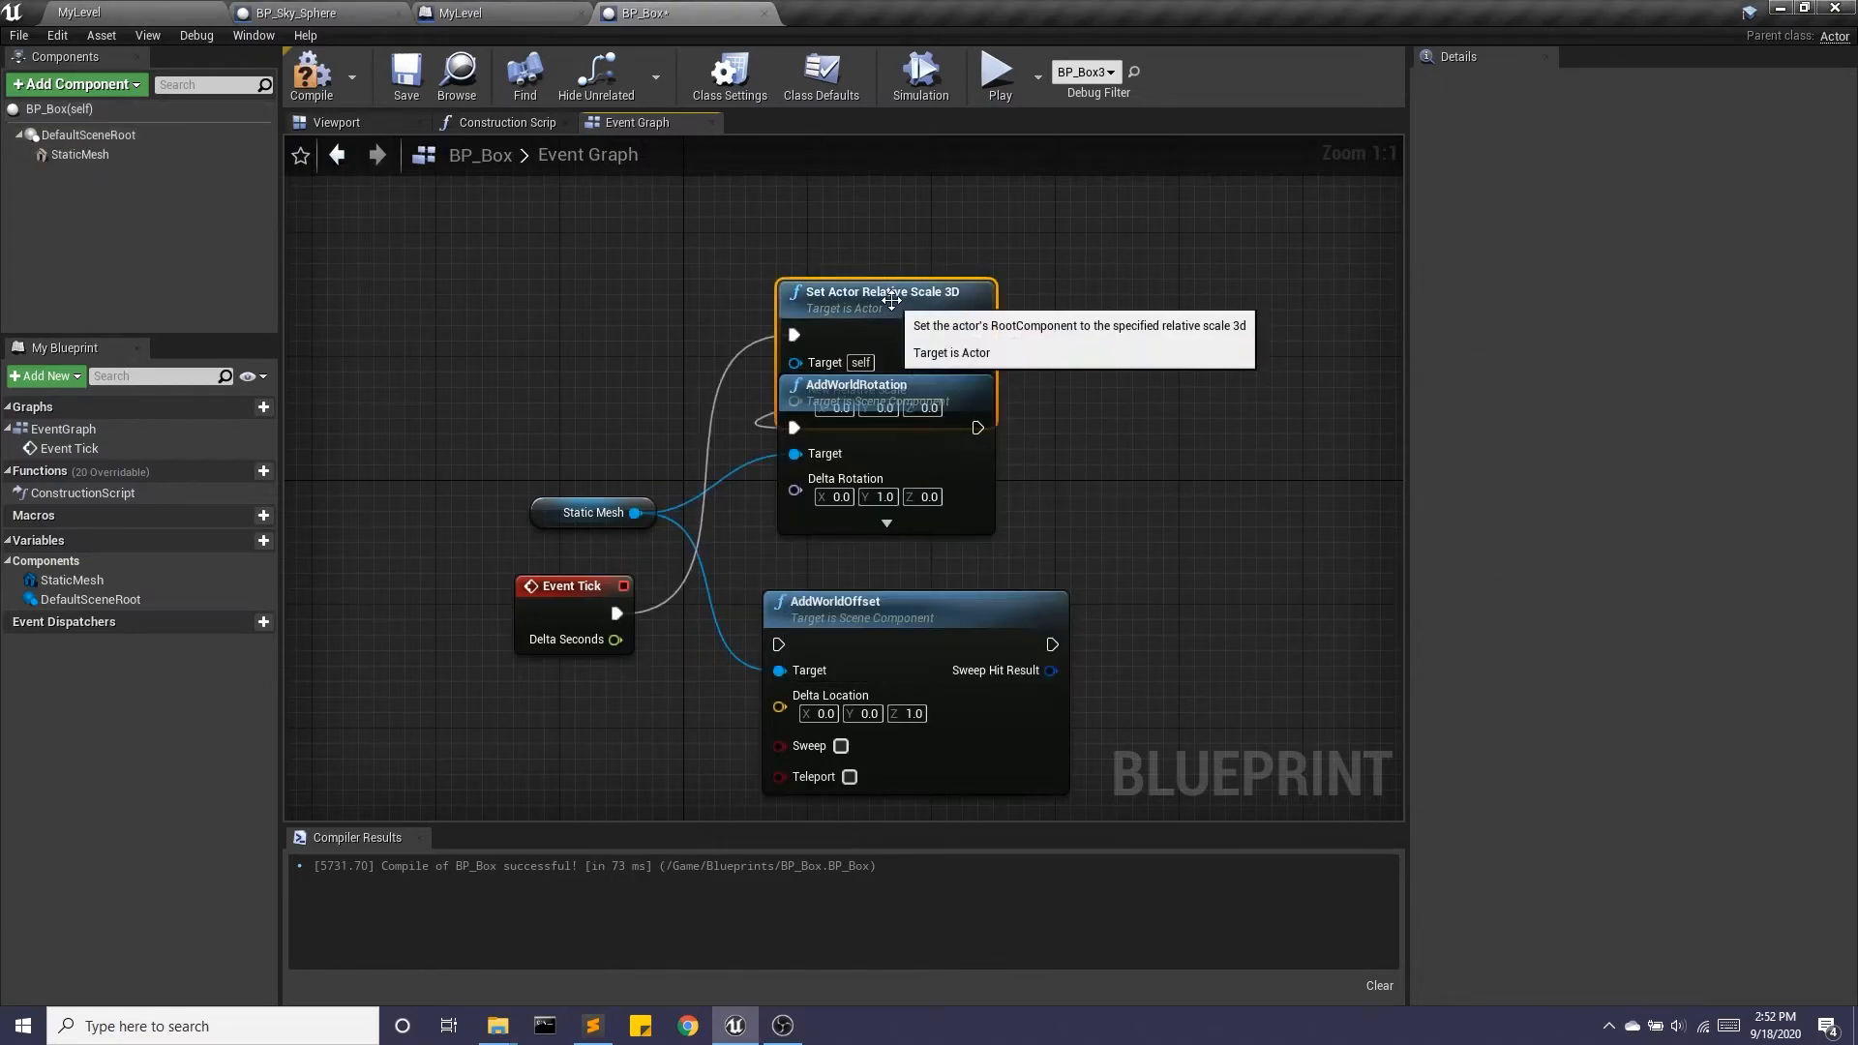
drag(891, 301, 904, 220)
- Break the execution link between Set Actor Relative Scale 3D and AddWorldRotation, and space the two nodes apart
right_click(795, 428)
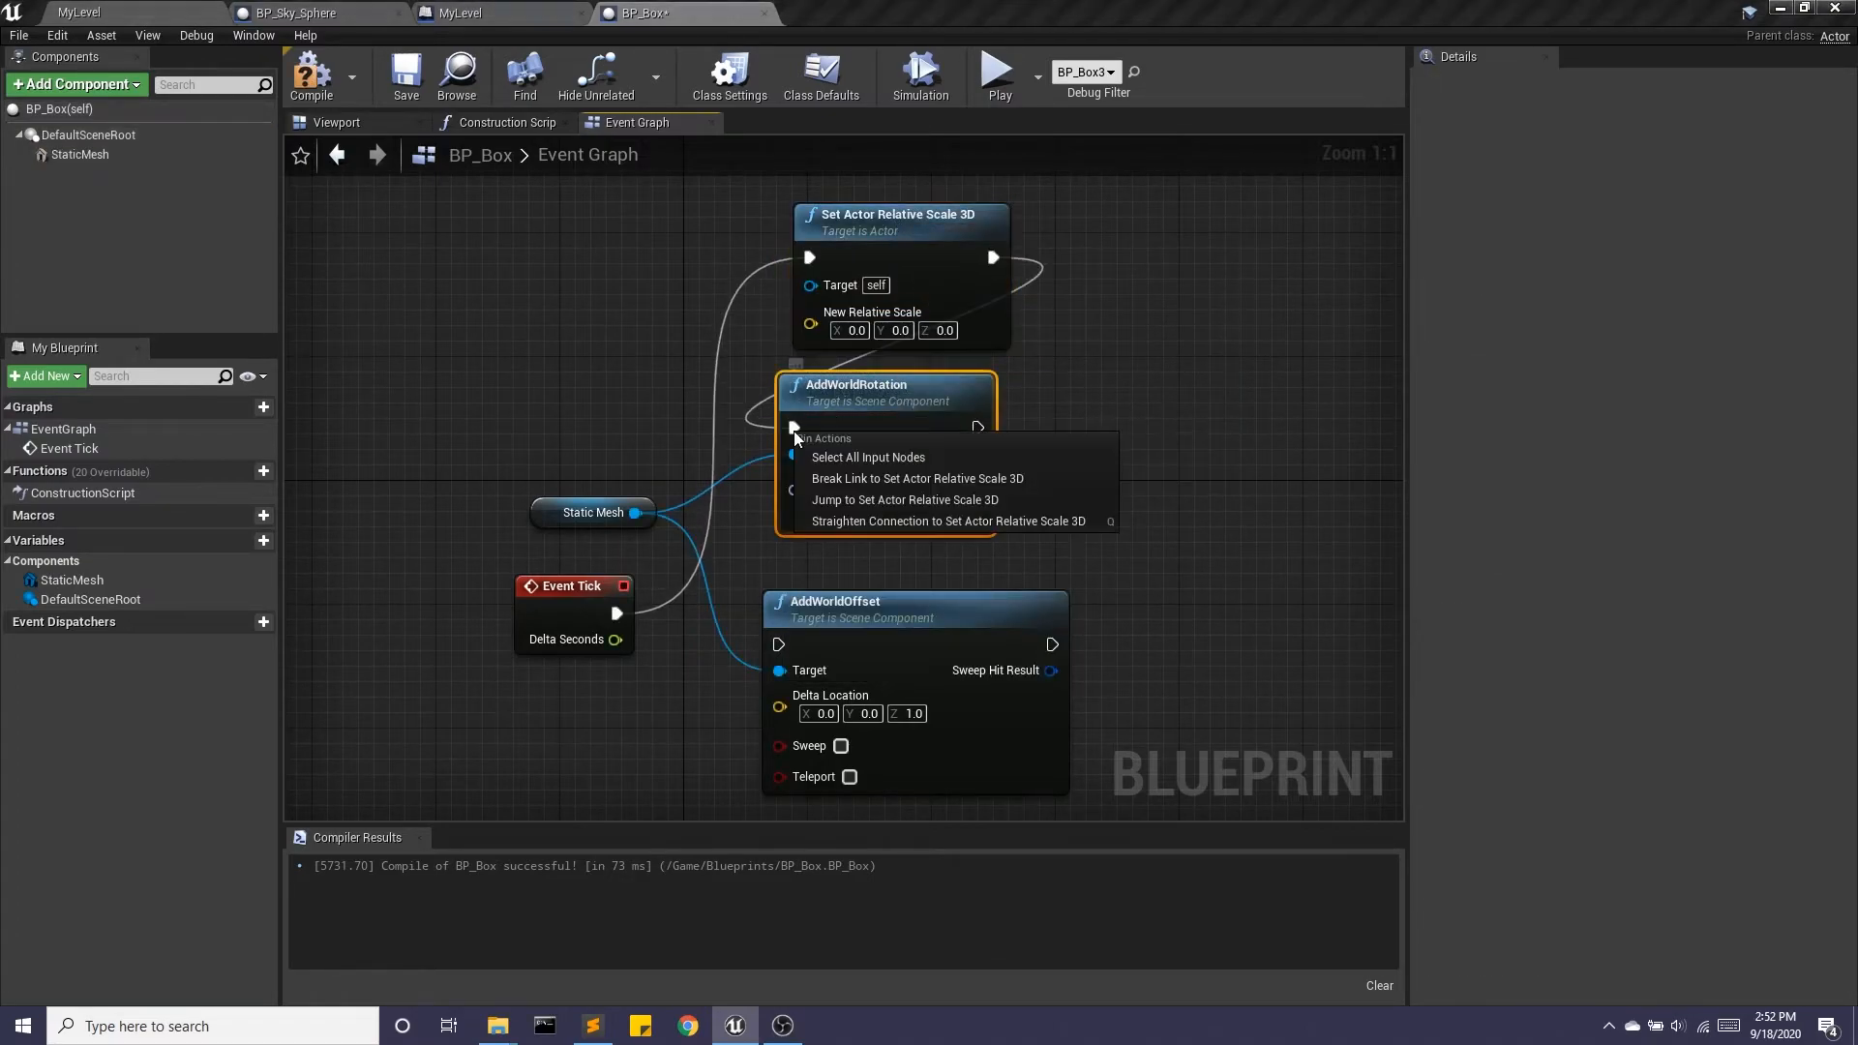
click(838, 478)
drag(876, 387, 892, 418)
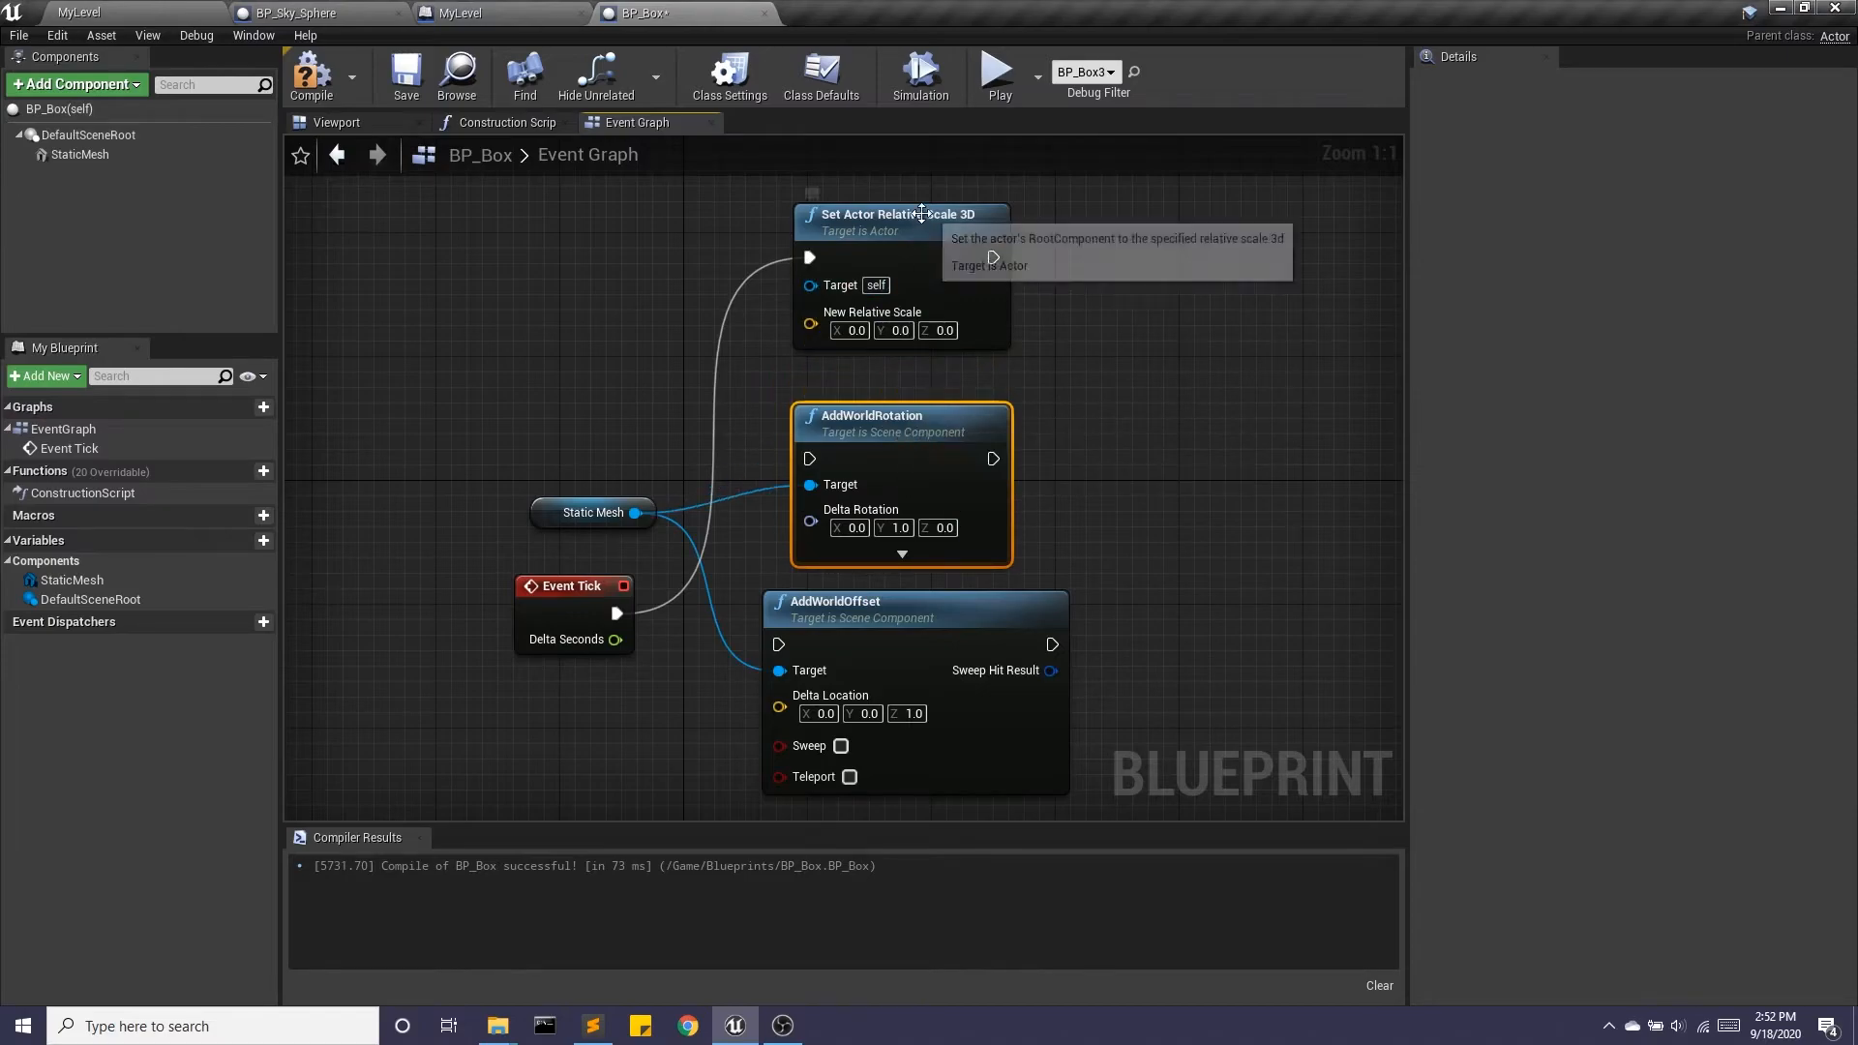
drag(921, 214, 936, 230)
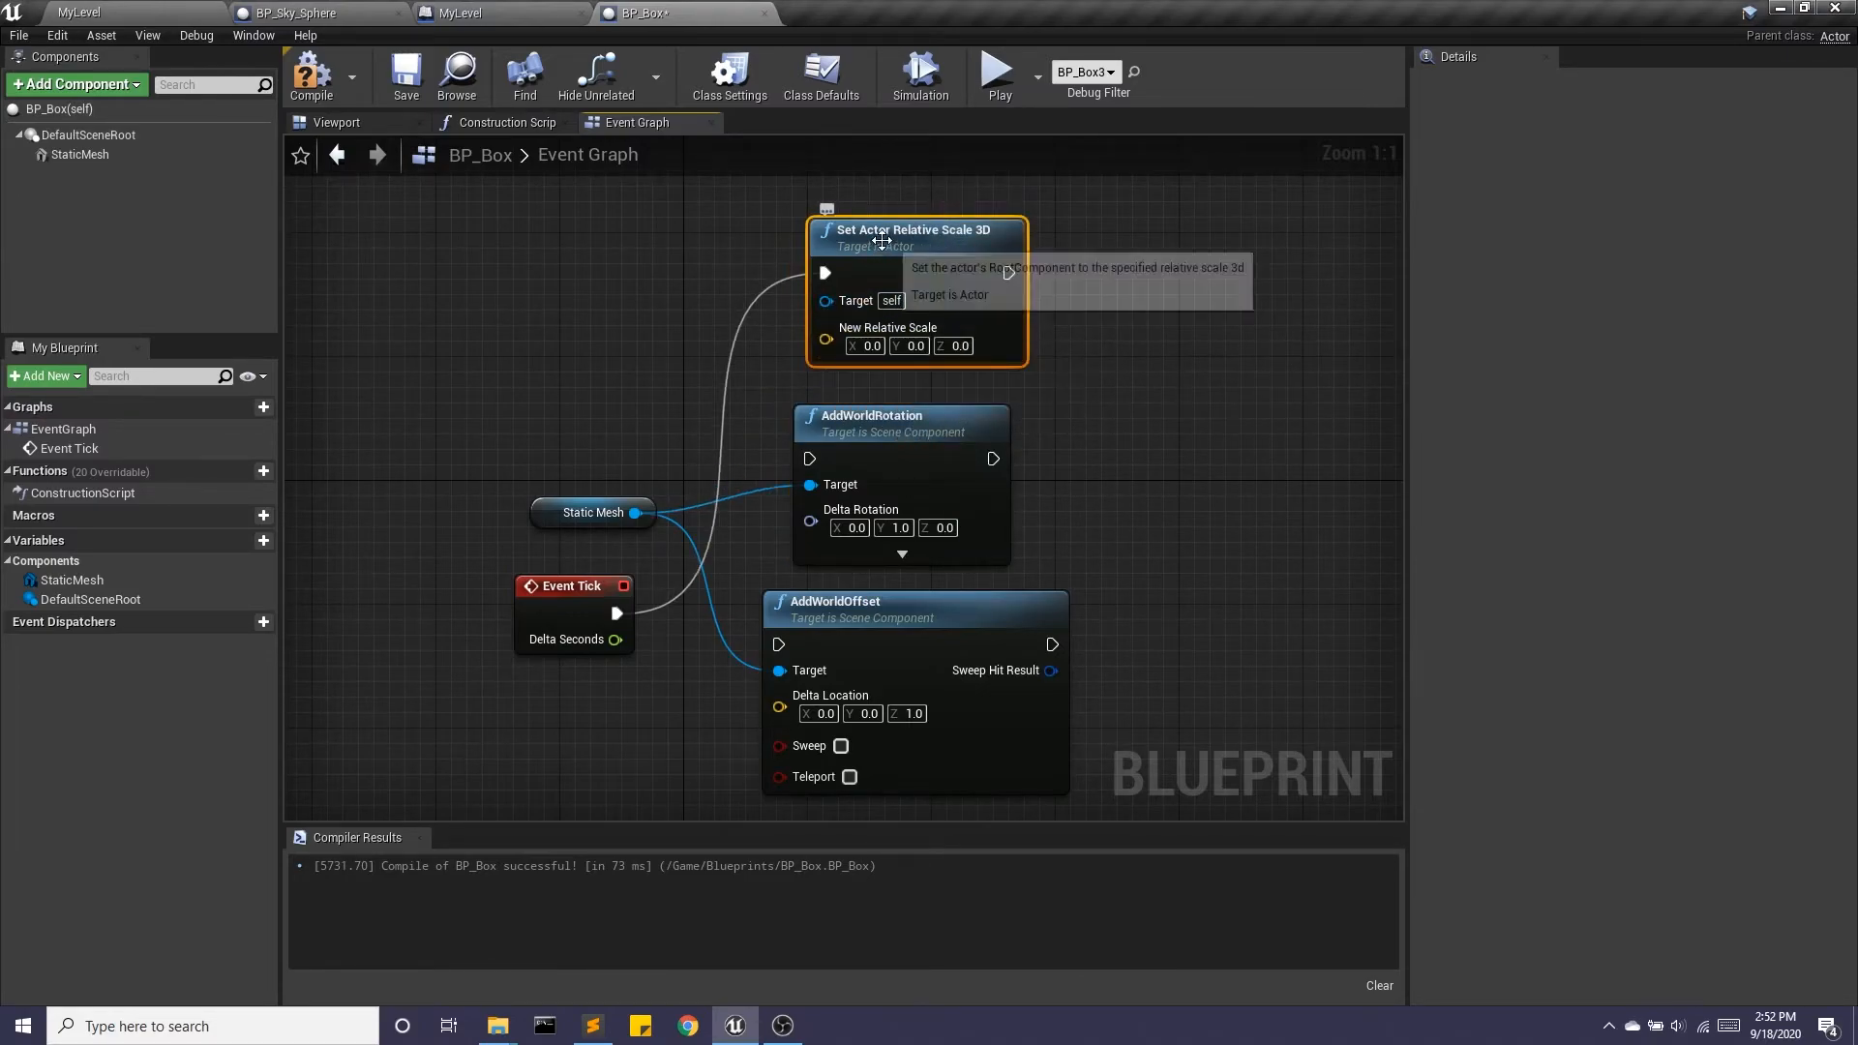
drag(885, 232, 885, 202)
- Split the New Relative Scale pin on Set Actor Relative Scale 3D into separate X, Y and Z inputs
right_click(826, 309)
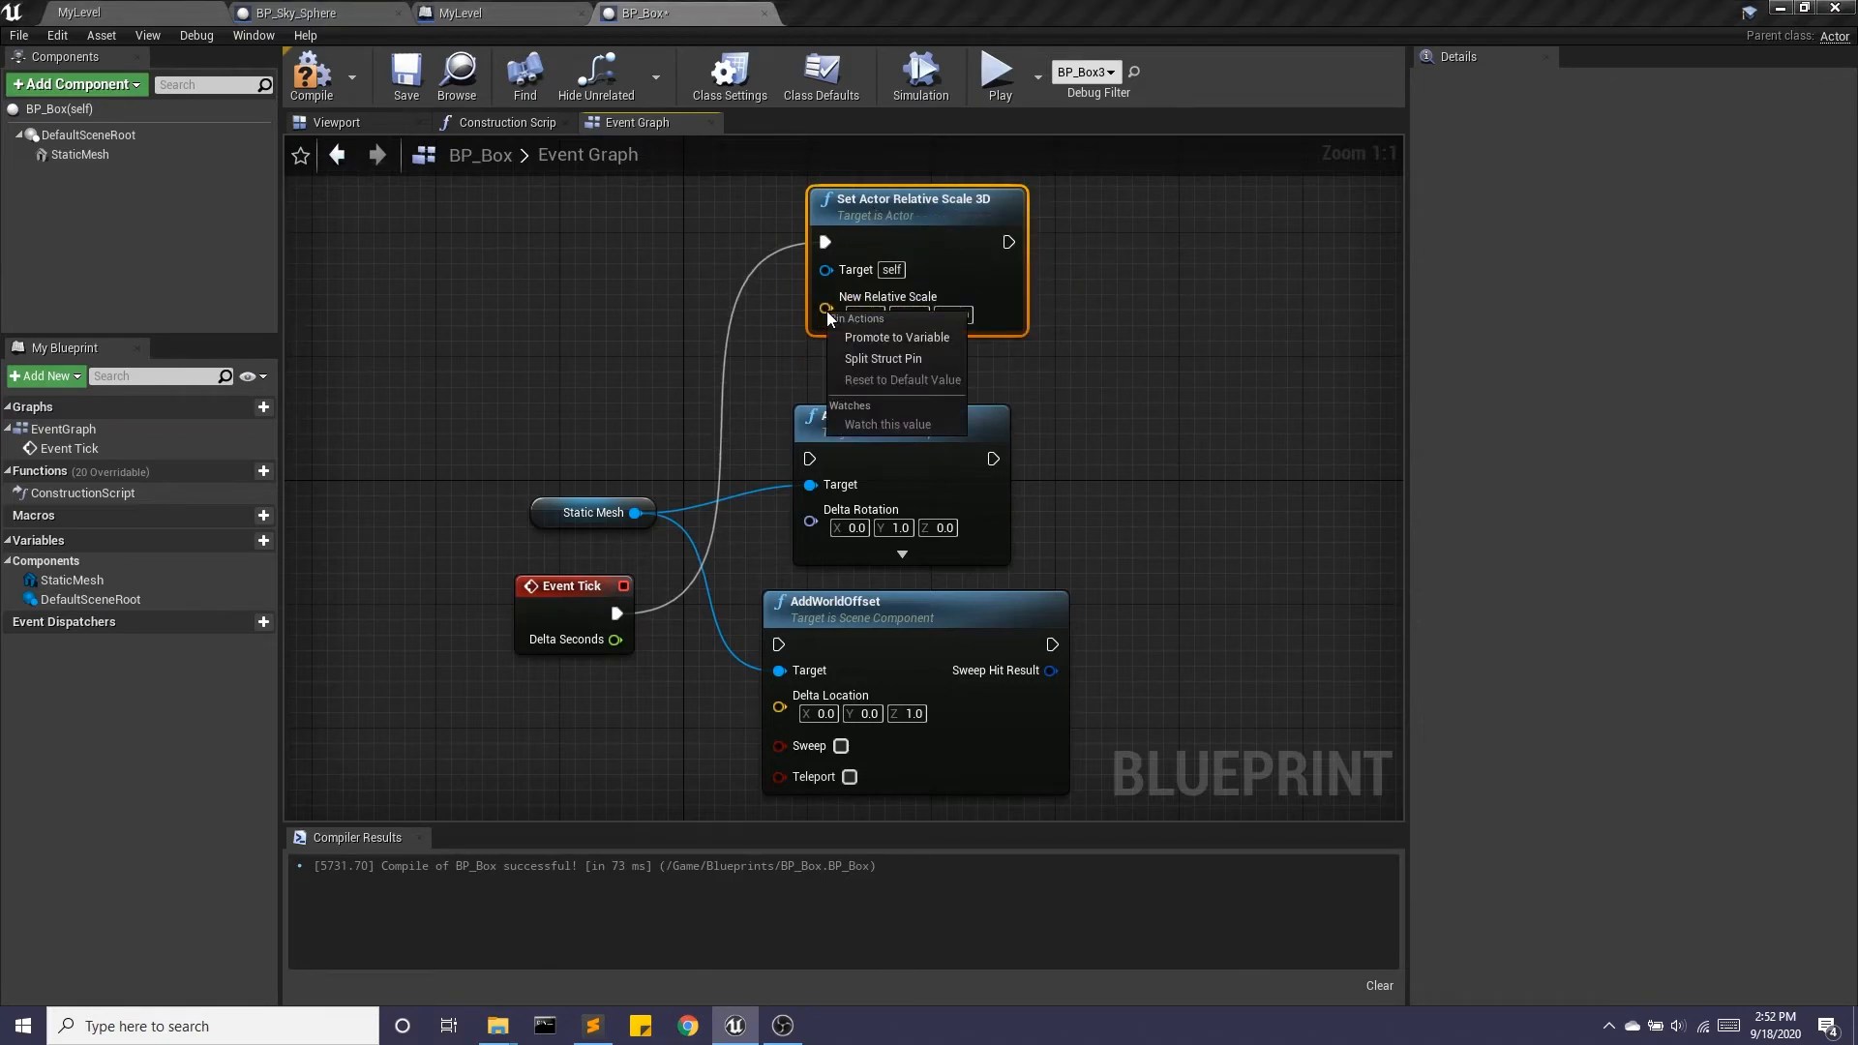
click(921, 358)
right_drag(1095, 322, 1066, 405)
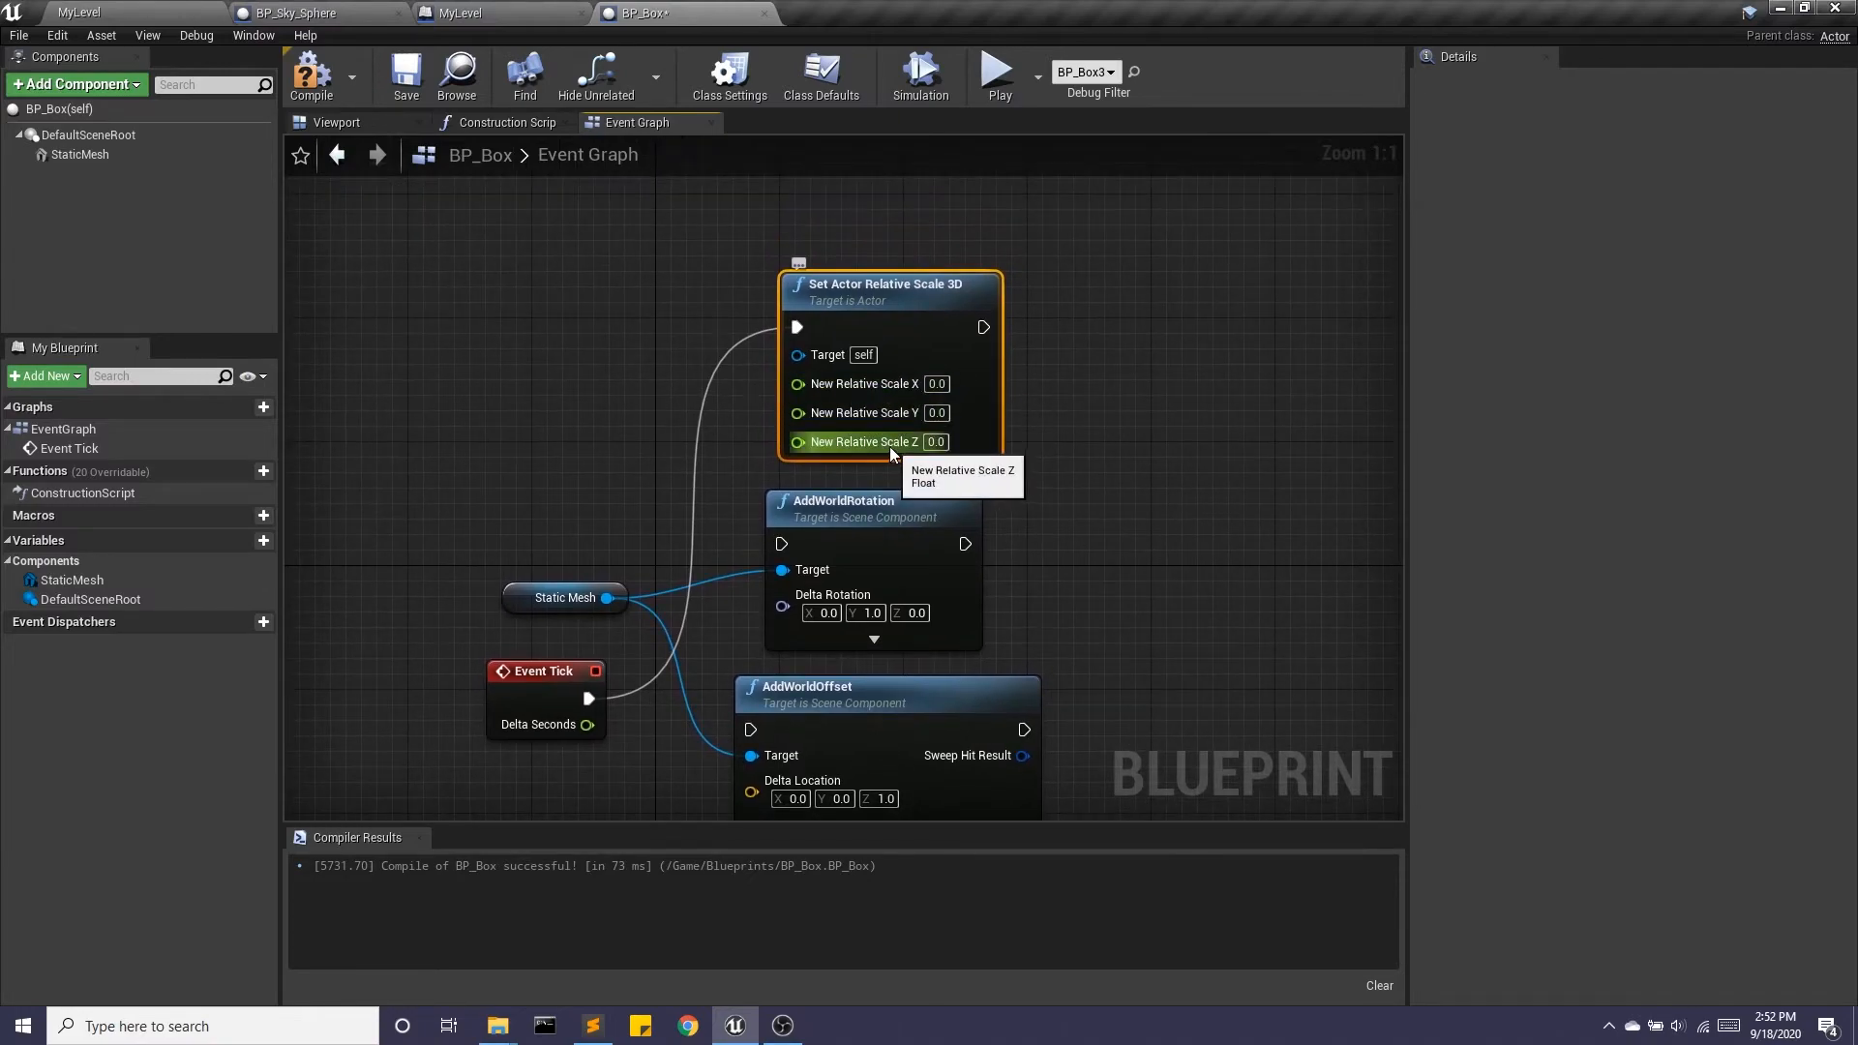
right_drag(753, 381, 885, 381)
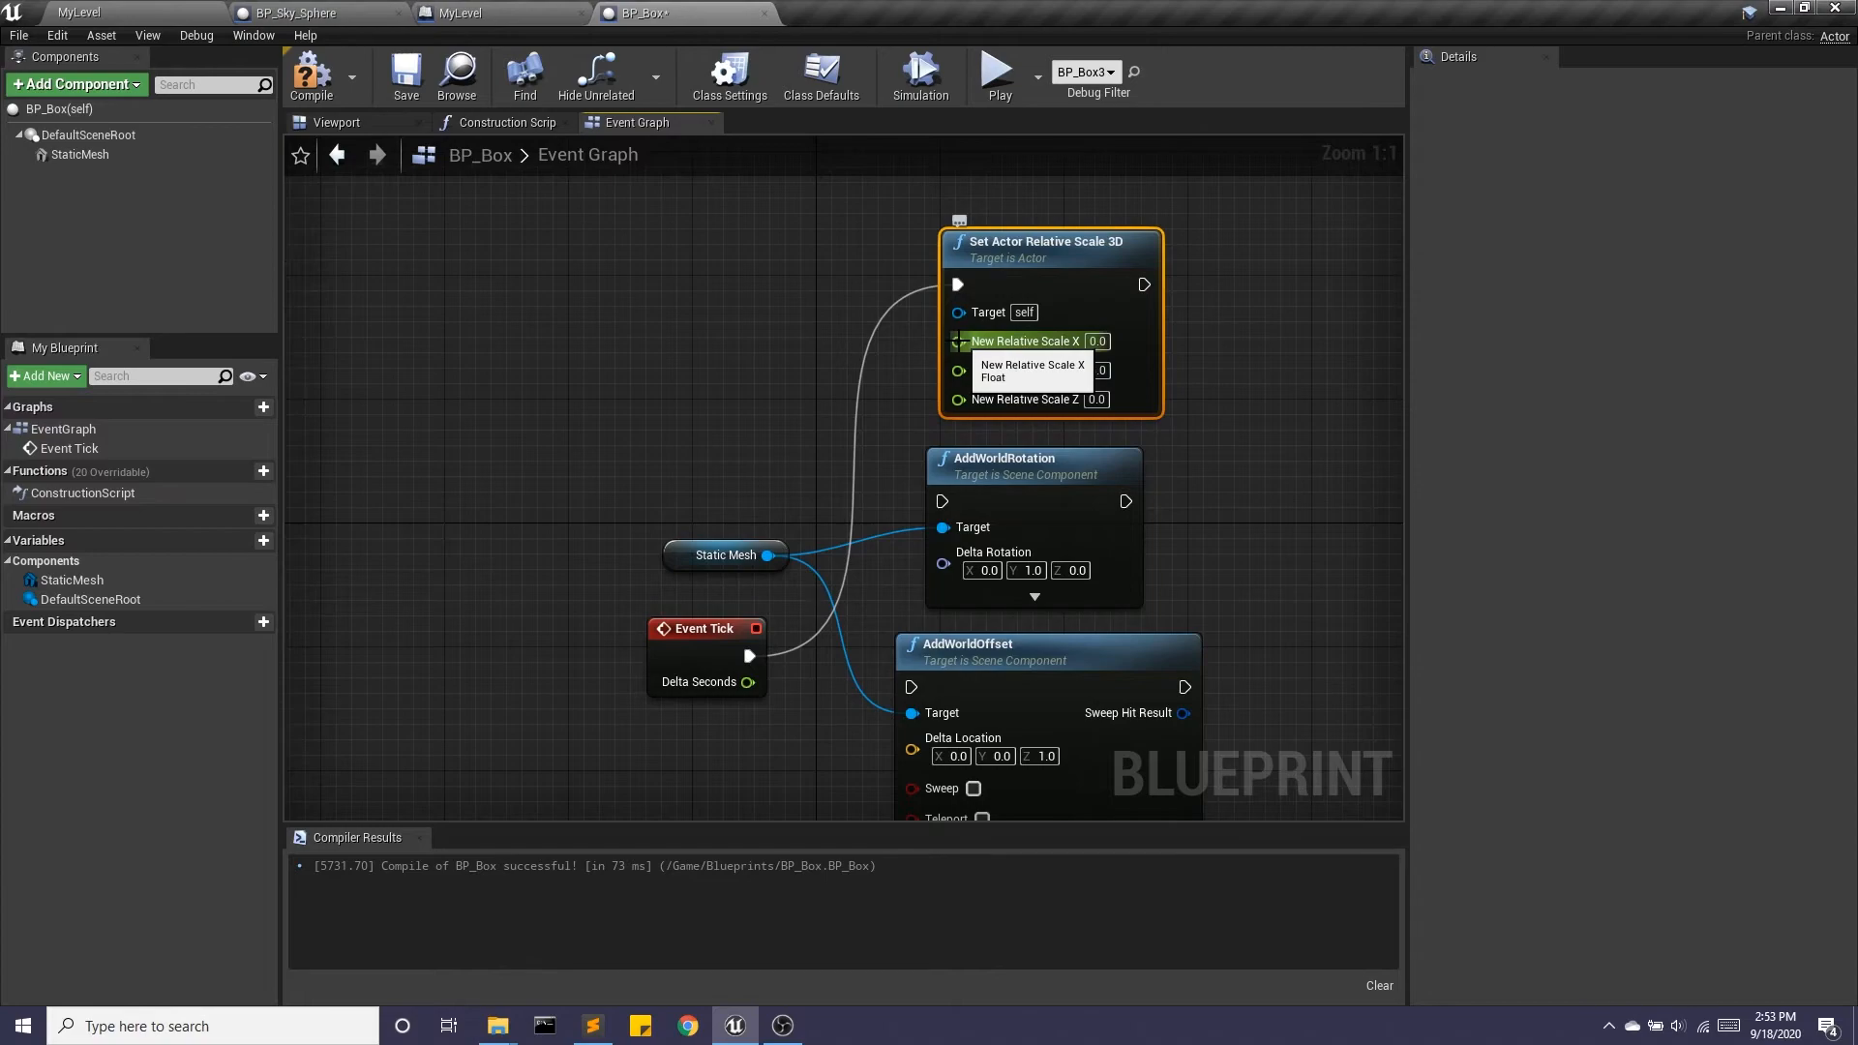
- Feed New Relative Scale X from a new Random Float in Range node with Min 0.5 and Max 3.0
drag(959, 340, 787, 344)
text(random fl)
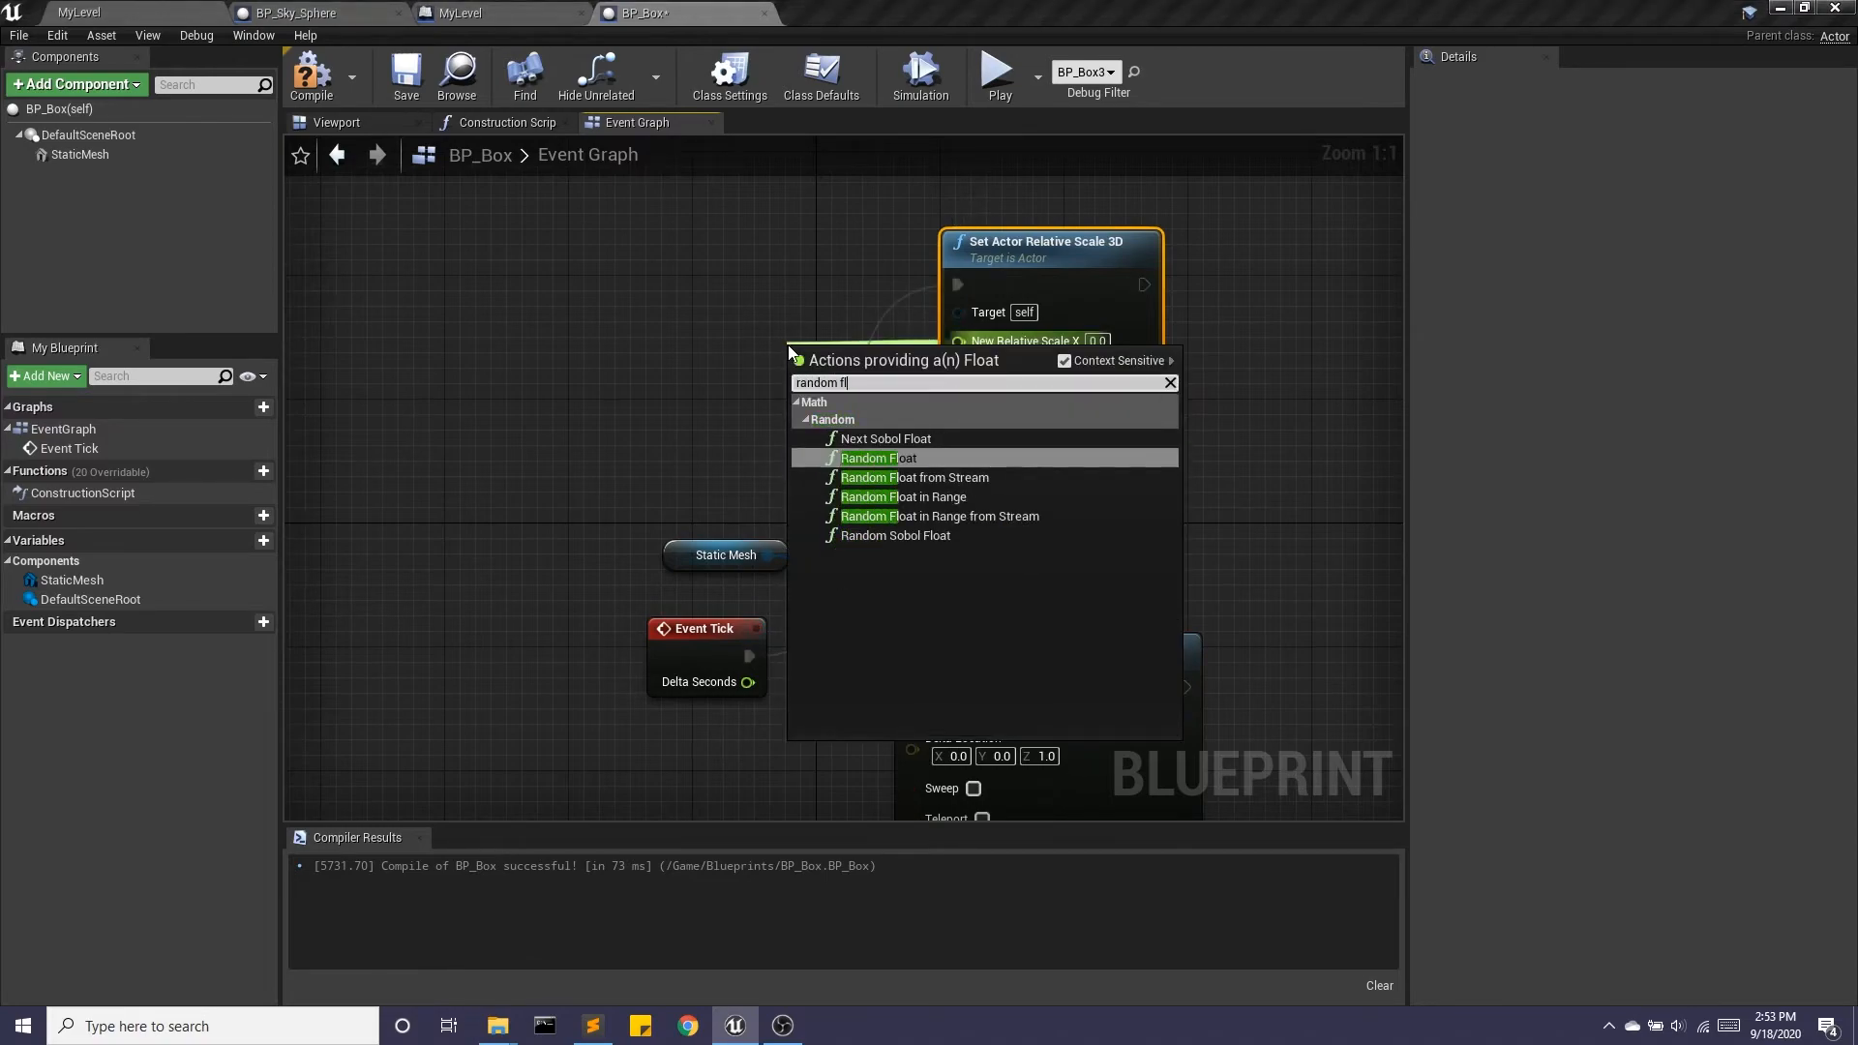
click(967, 497)
drag(883, 372, 724, 327)
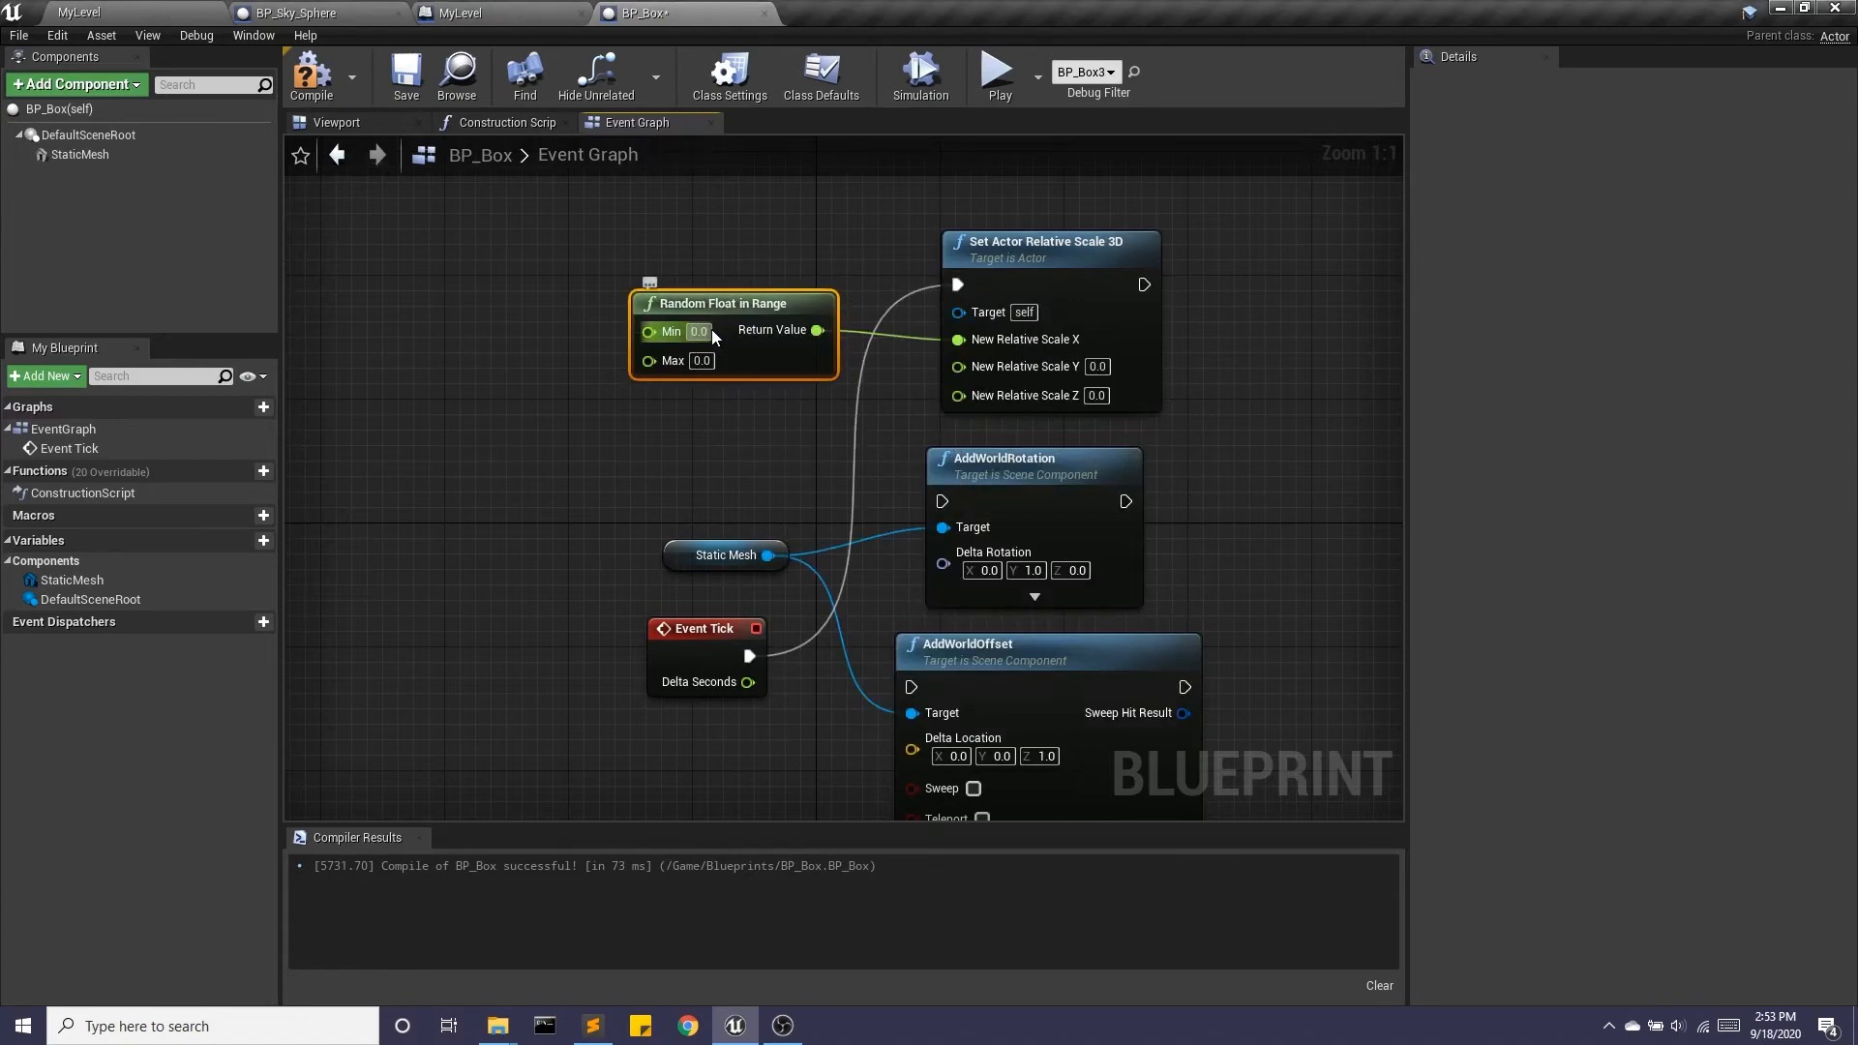
text(0.5)
key(Tab)
text(3)
- Duplicate the Random Float in Range node twice, connect the copies to New Relative Scale Y and Z, and compile and save BP_Box
drag(745, 308, 697, 235)
key(ctrl+w)
drag(888, 284, 595, 442)
key(ctrl+w)
drag(764, 469, 958, 391)
click(322, 87)
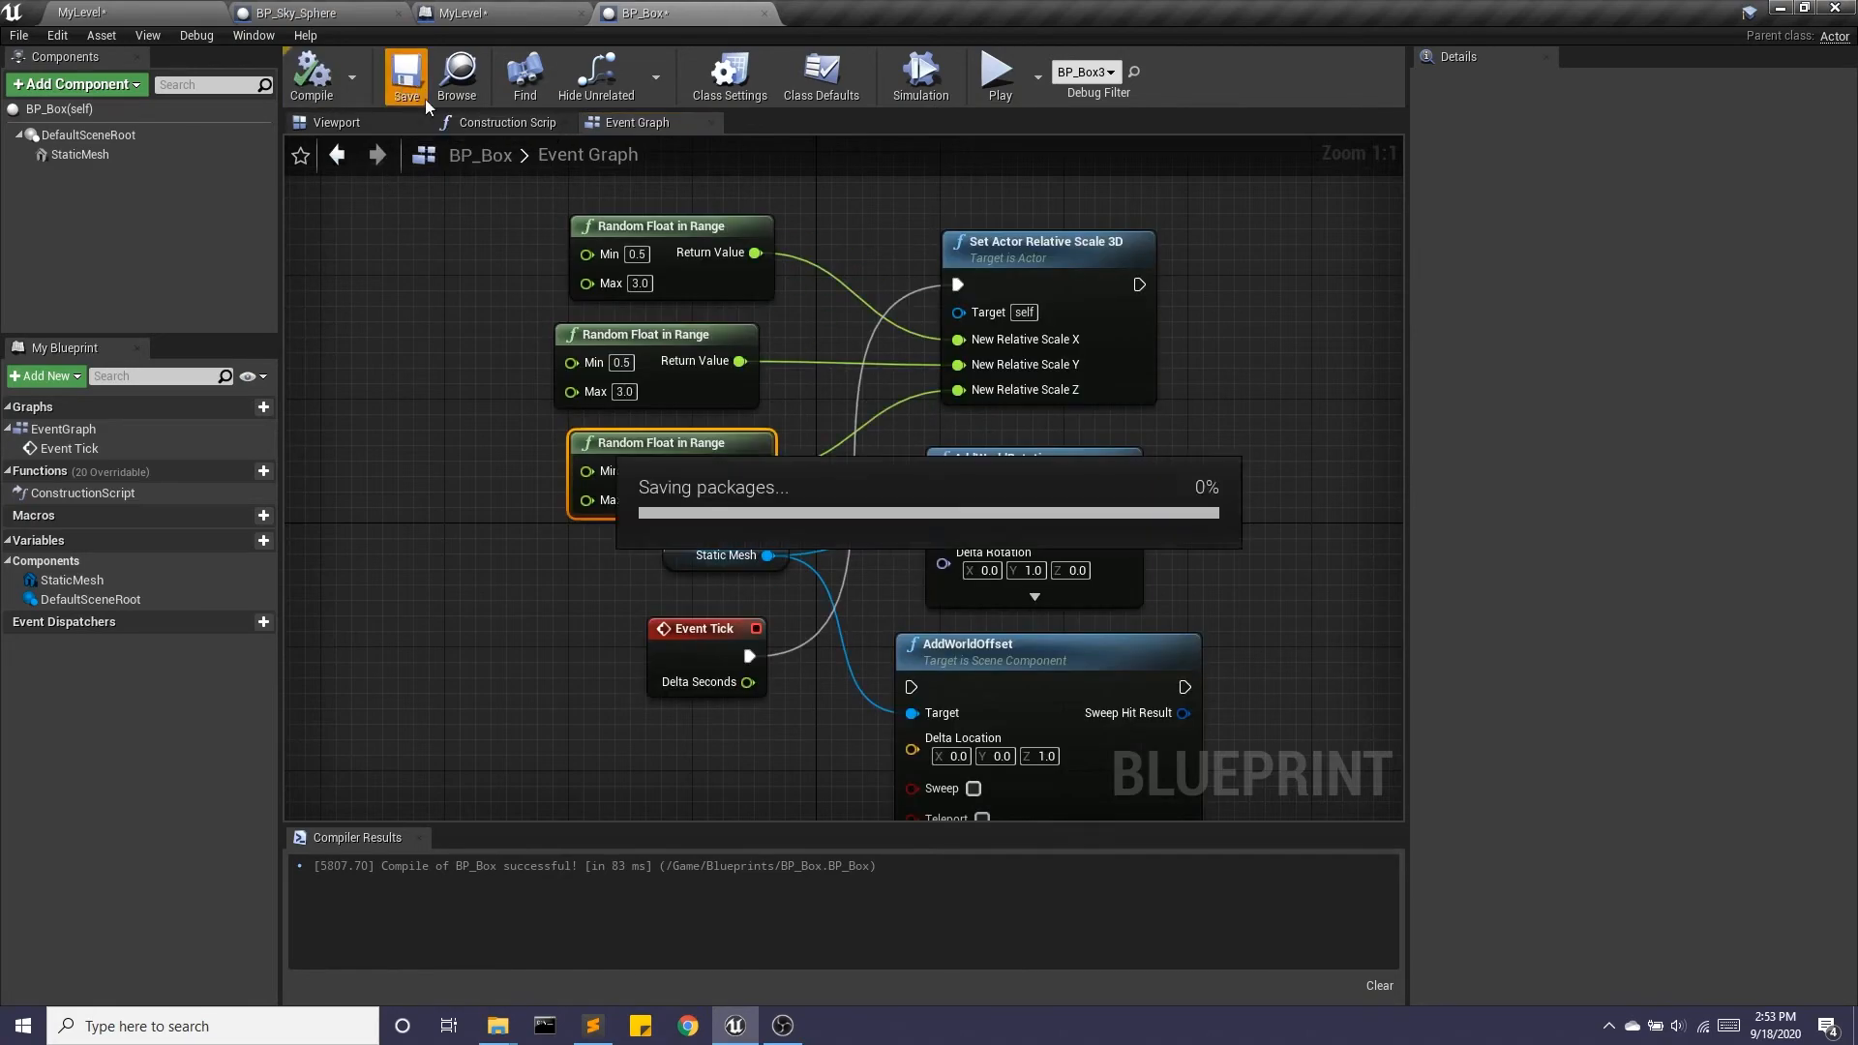
- Break the links from the second and third Random Float in Range nodes to New Relative Scale Y and Z
right_click(741, 362)
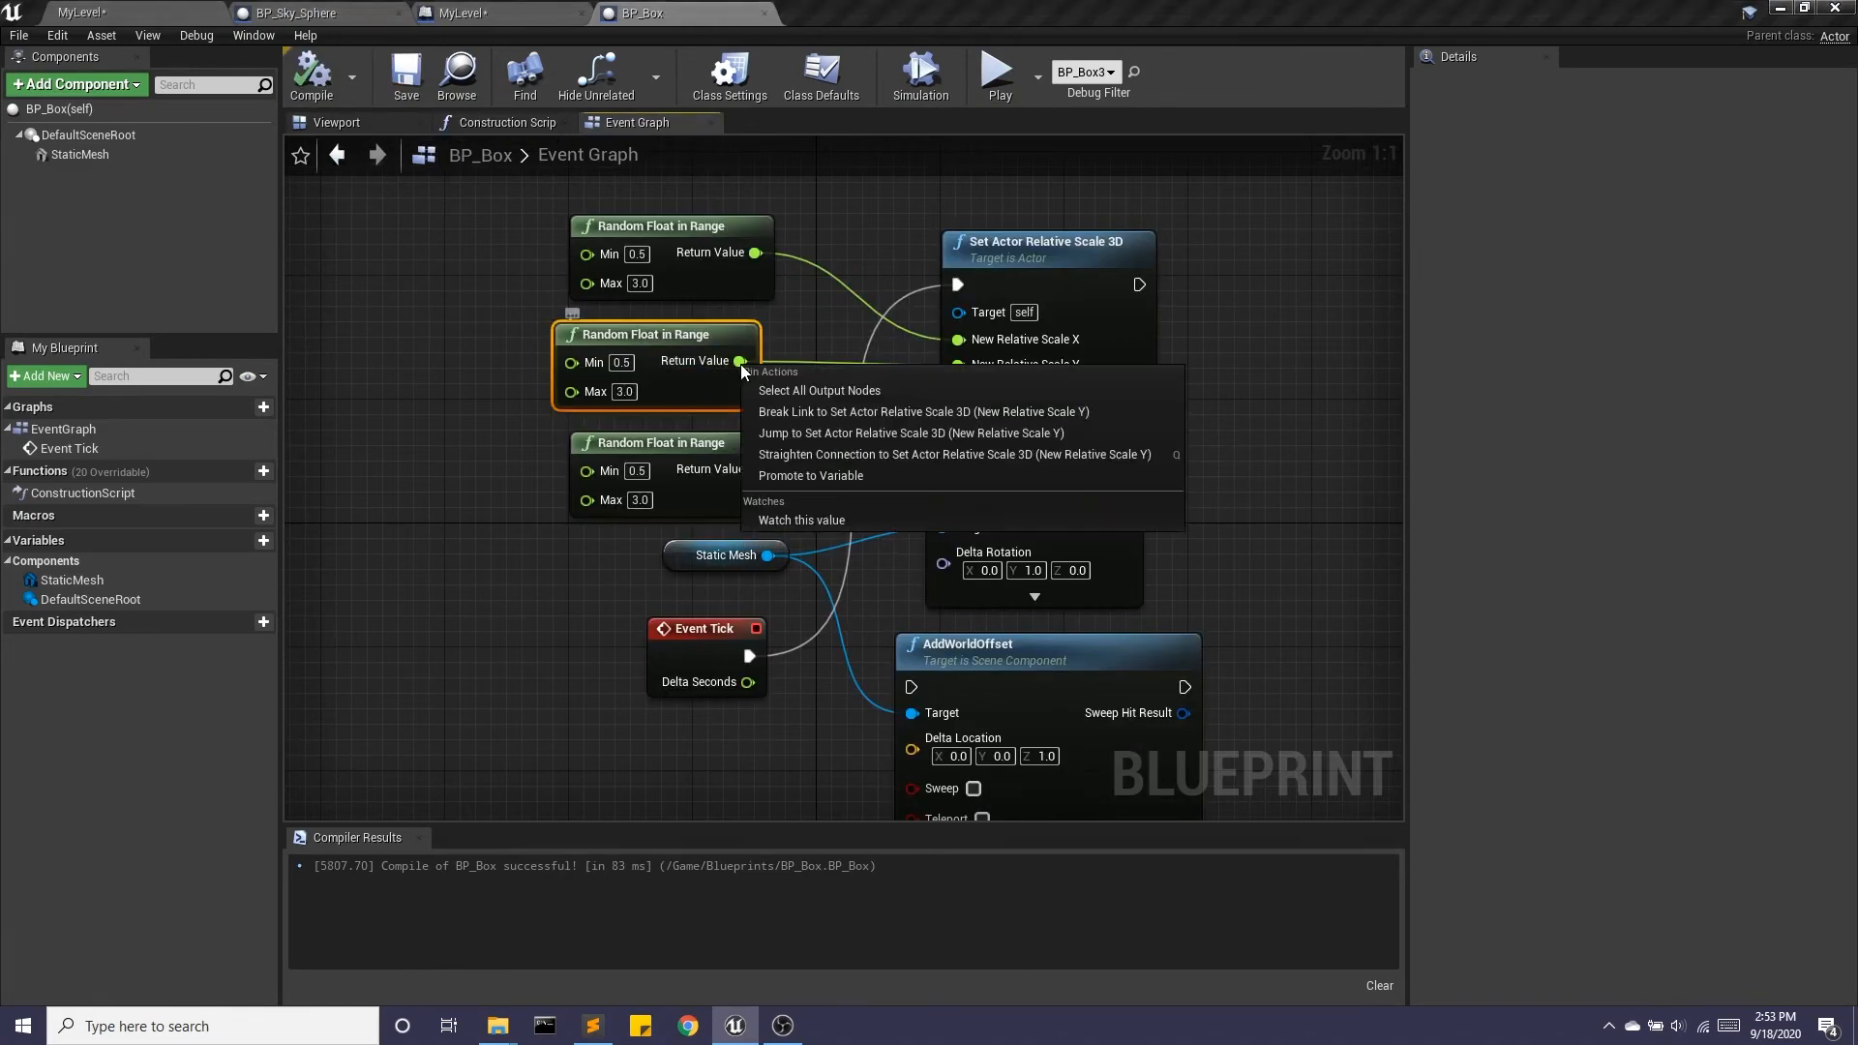
click(788, 409)
right_click(755, 469)
click(801, 515)
- Connect the first Random Float in Range node's Return Value to New Relative Scale Y and Z as well, and compile and save BP_Box
drag(756, 252, 961, 368)
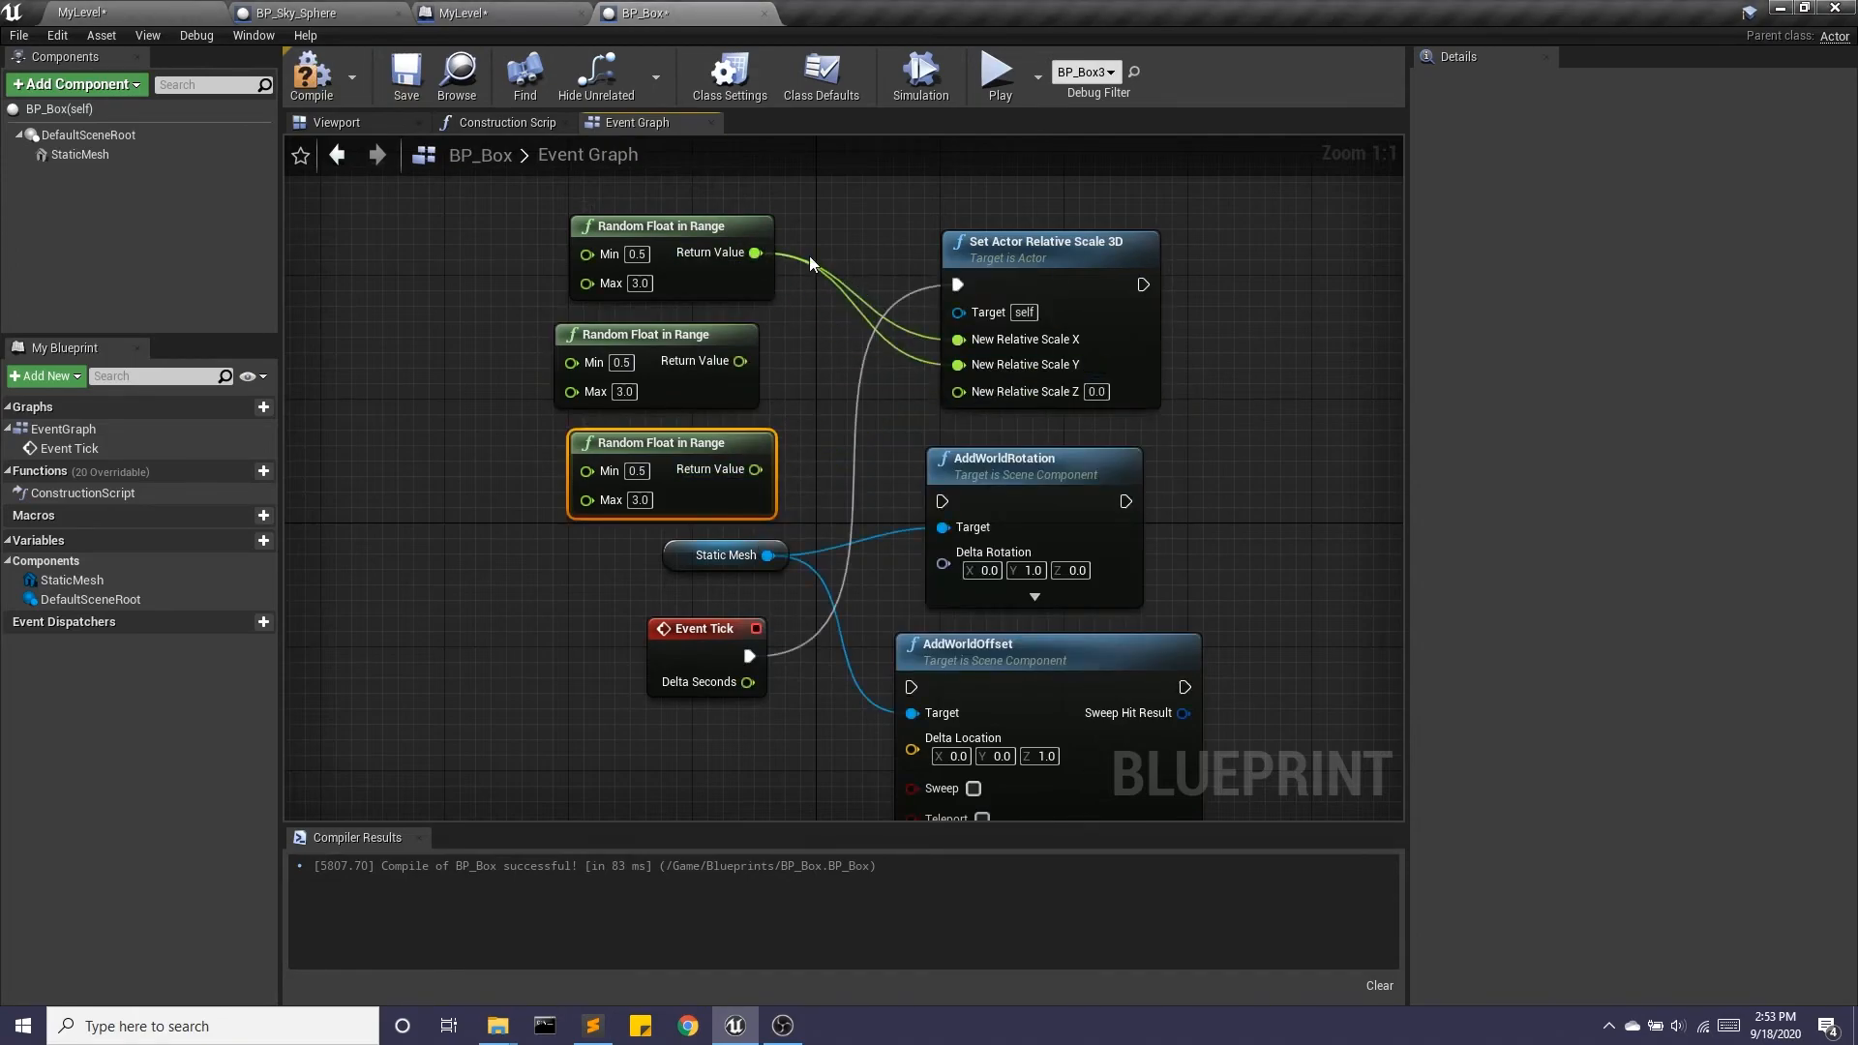
drag(756, 252, 966, 401)
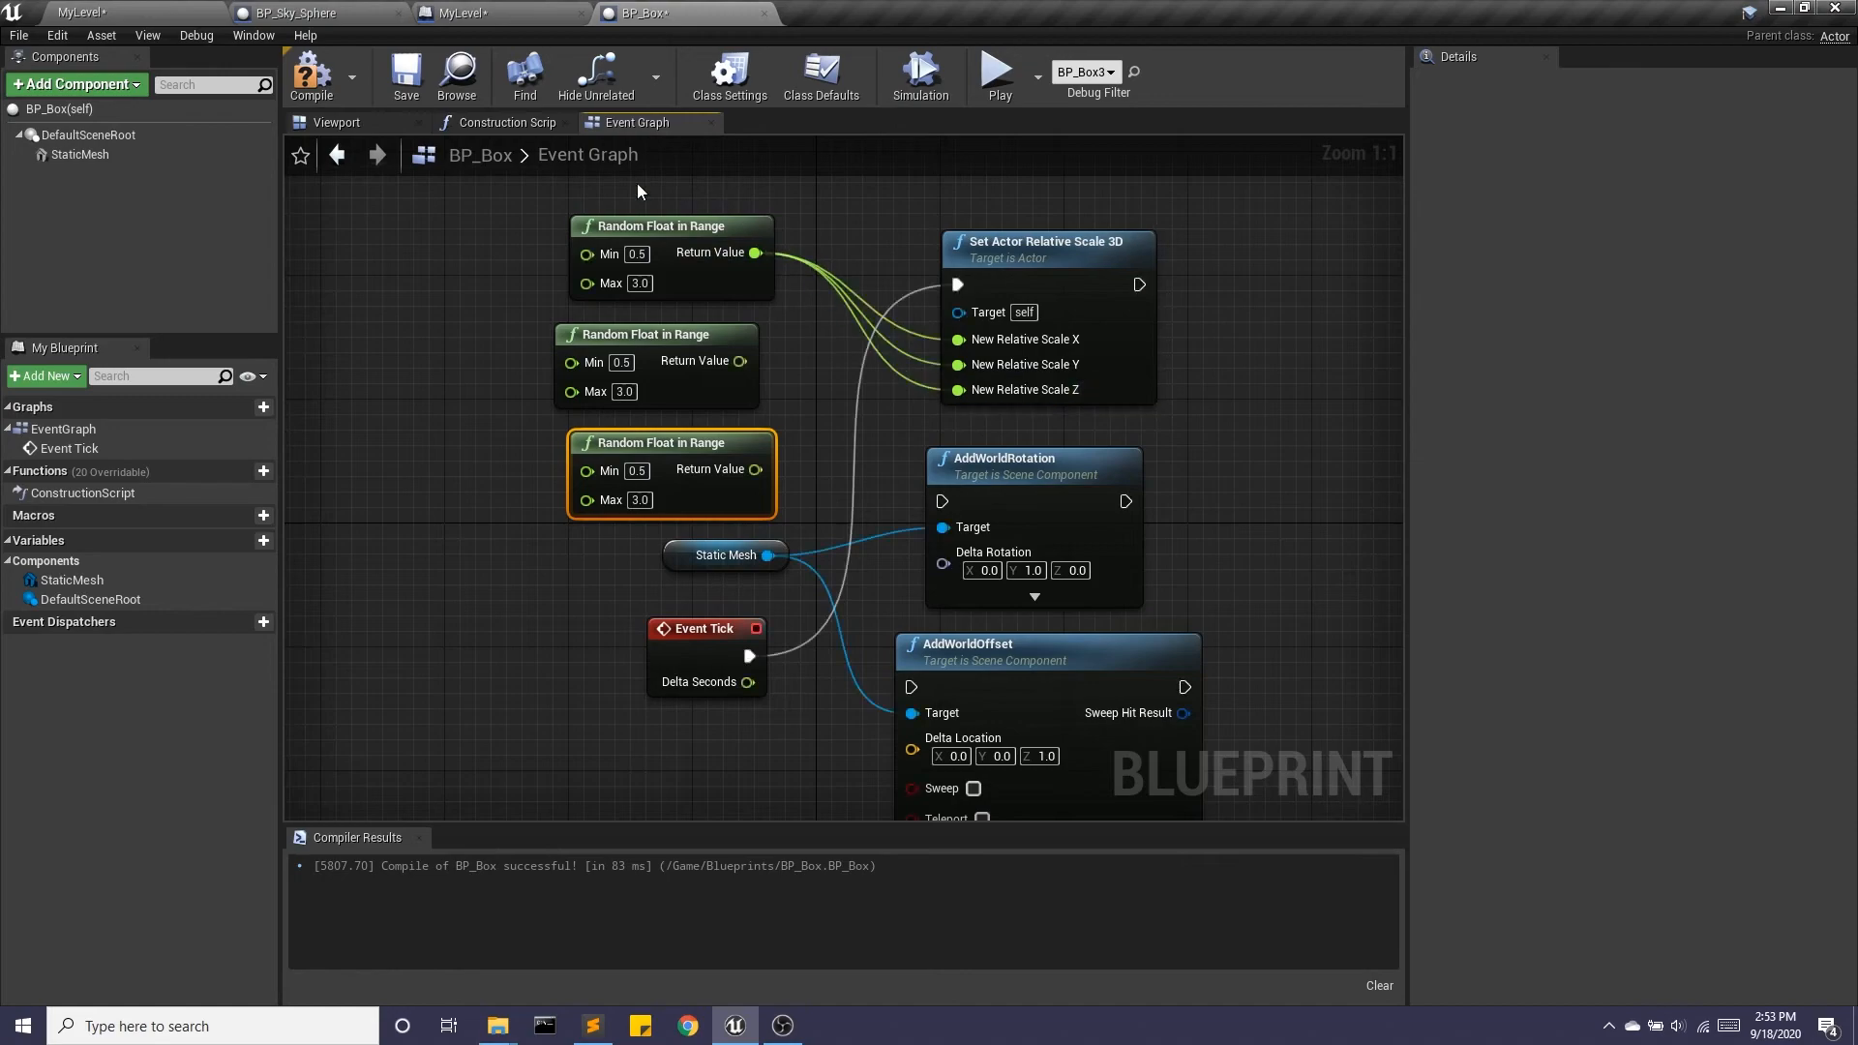
click(334, 81)
right_drag(900, 409, 682, 399)
scroll(682, 399, down, 1)
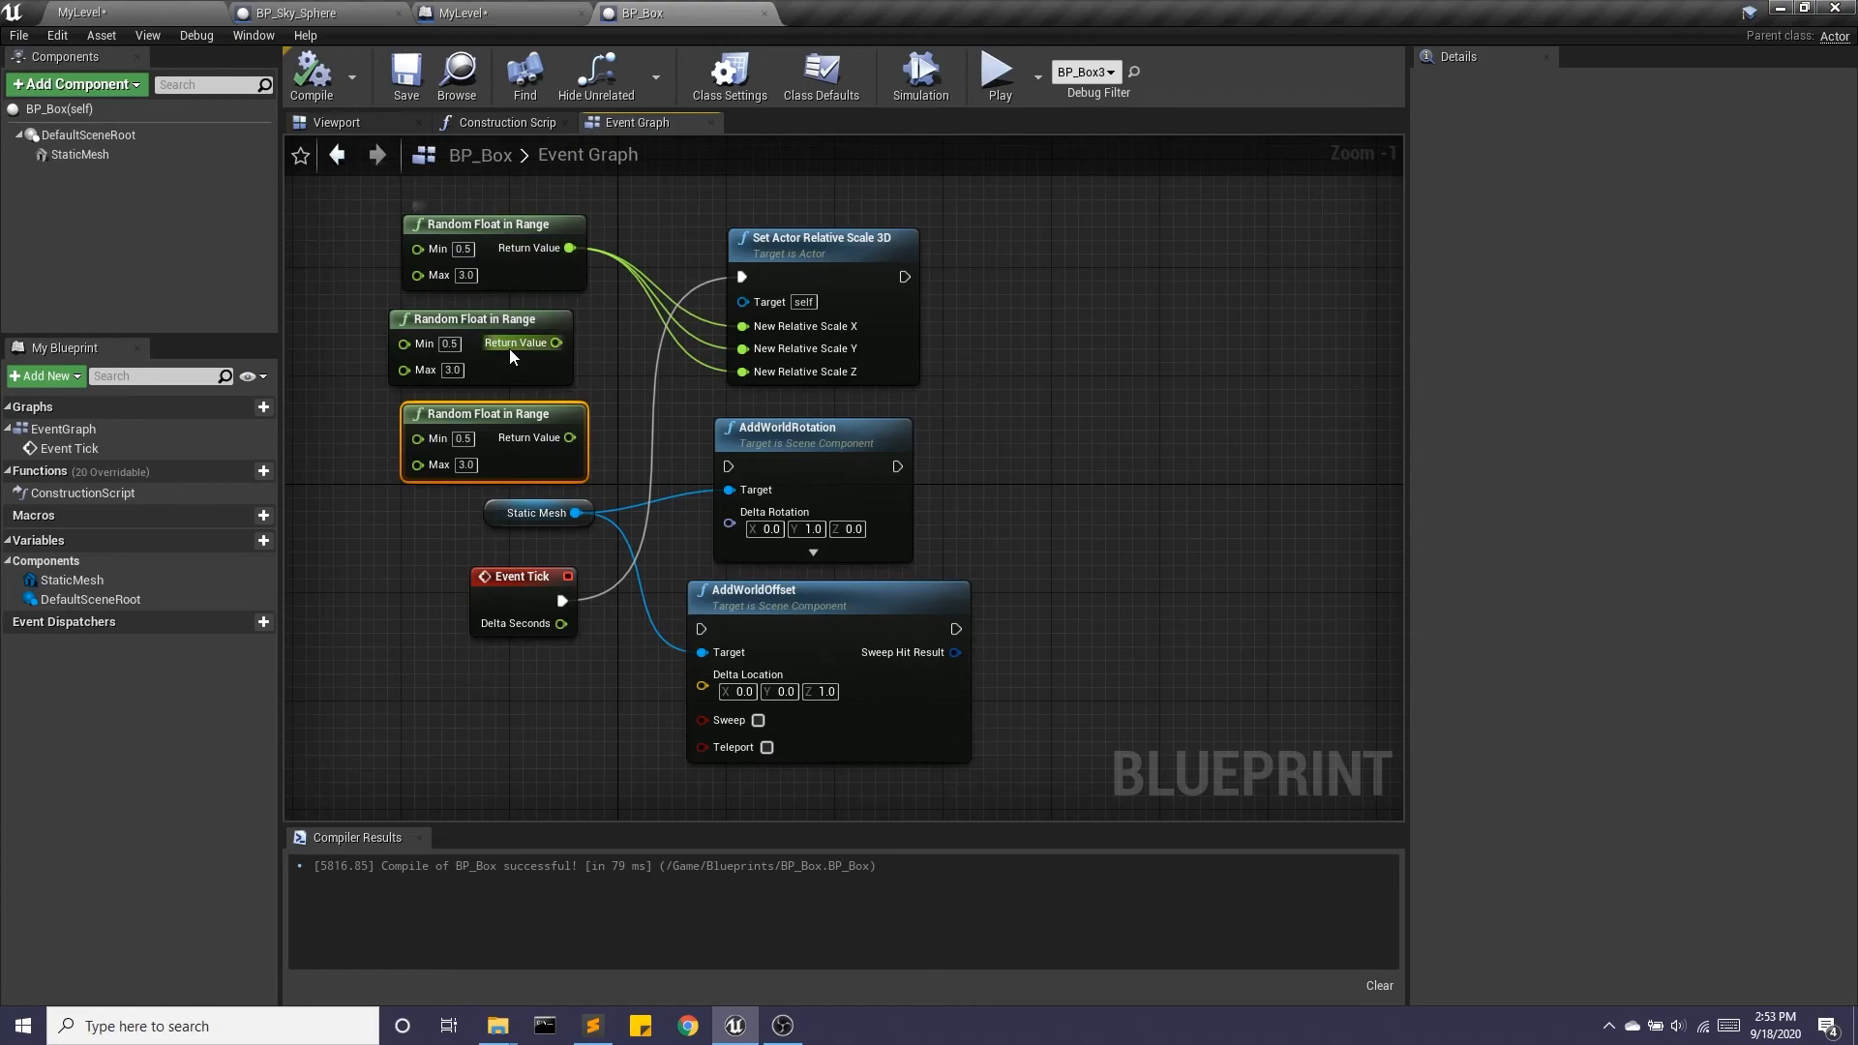
- Play MyLevel to check how the boxes scale with one shared random value, and end the play session
click(61, 9)
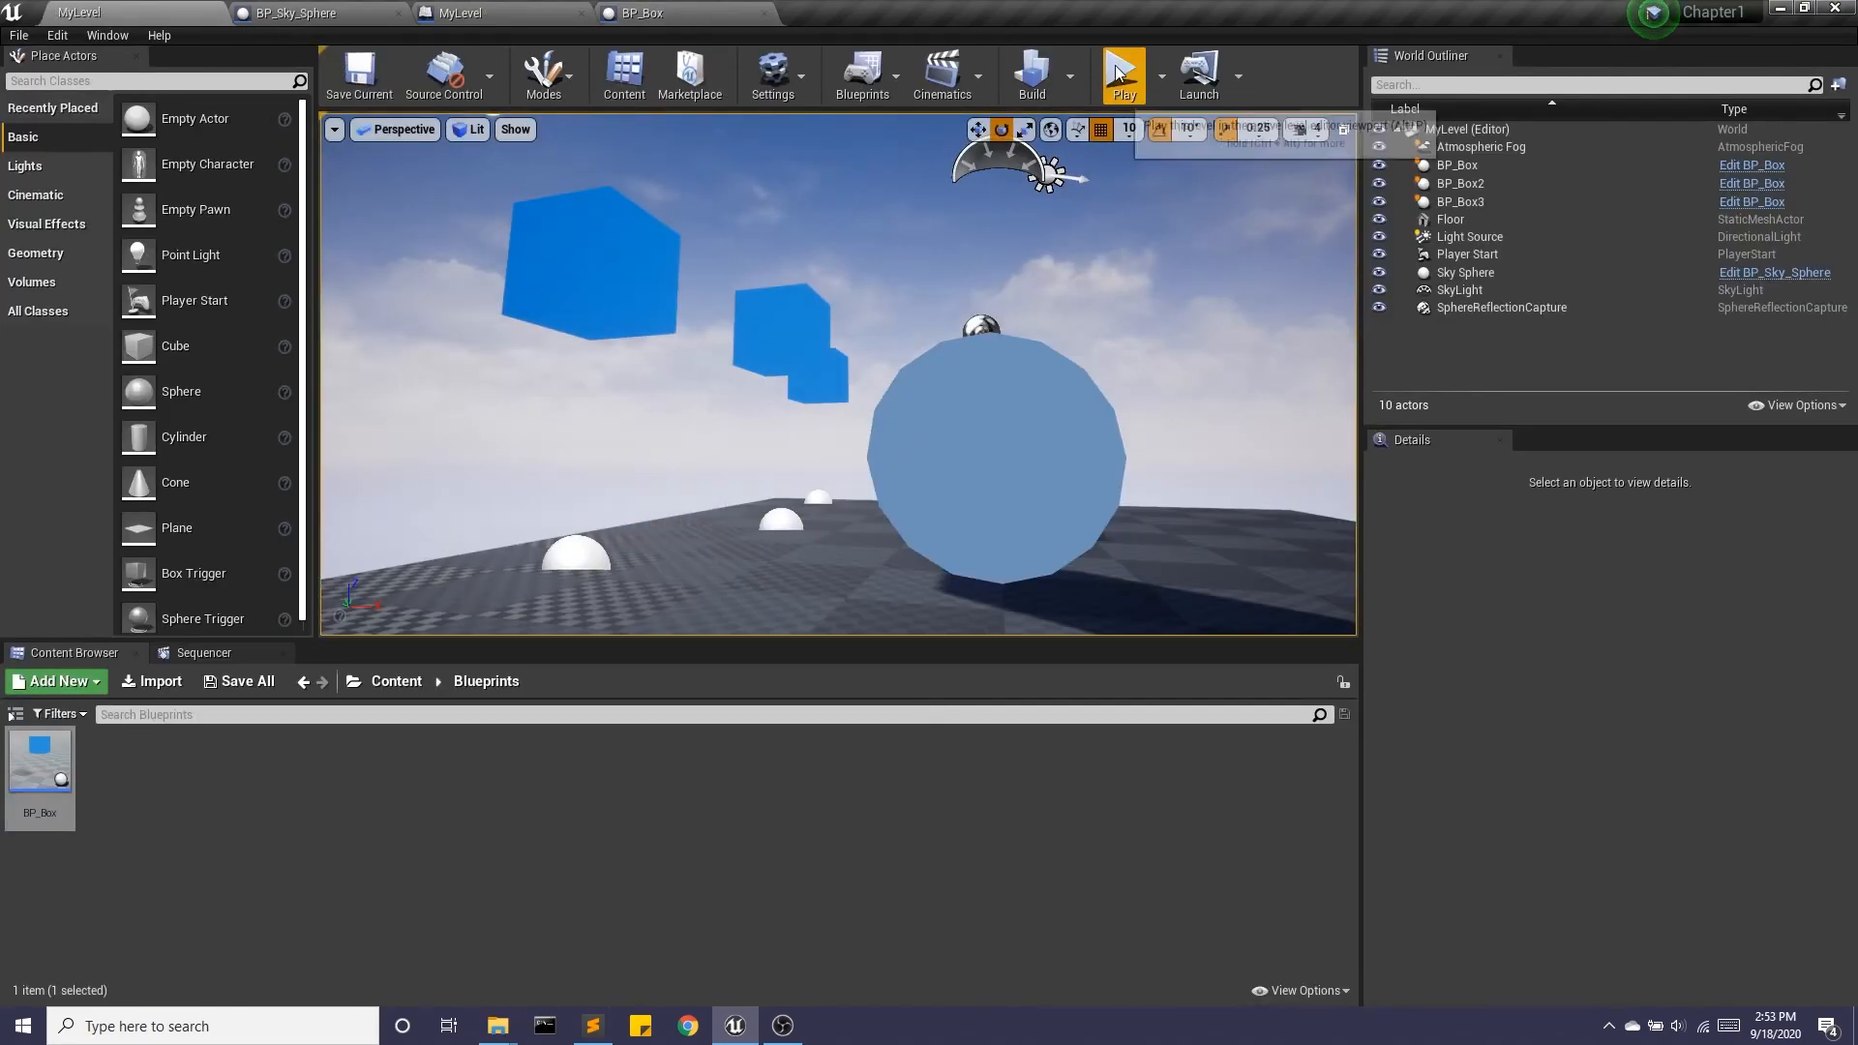
click(1118, 74)
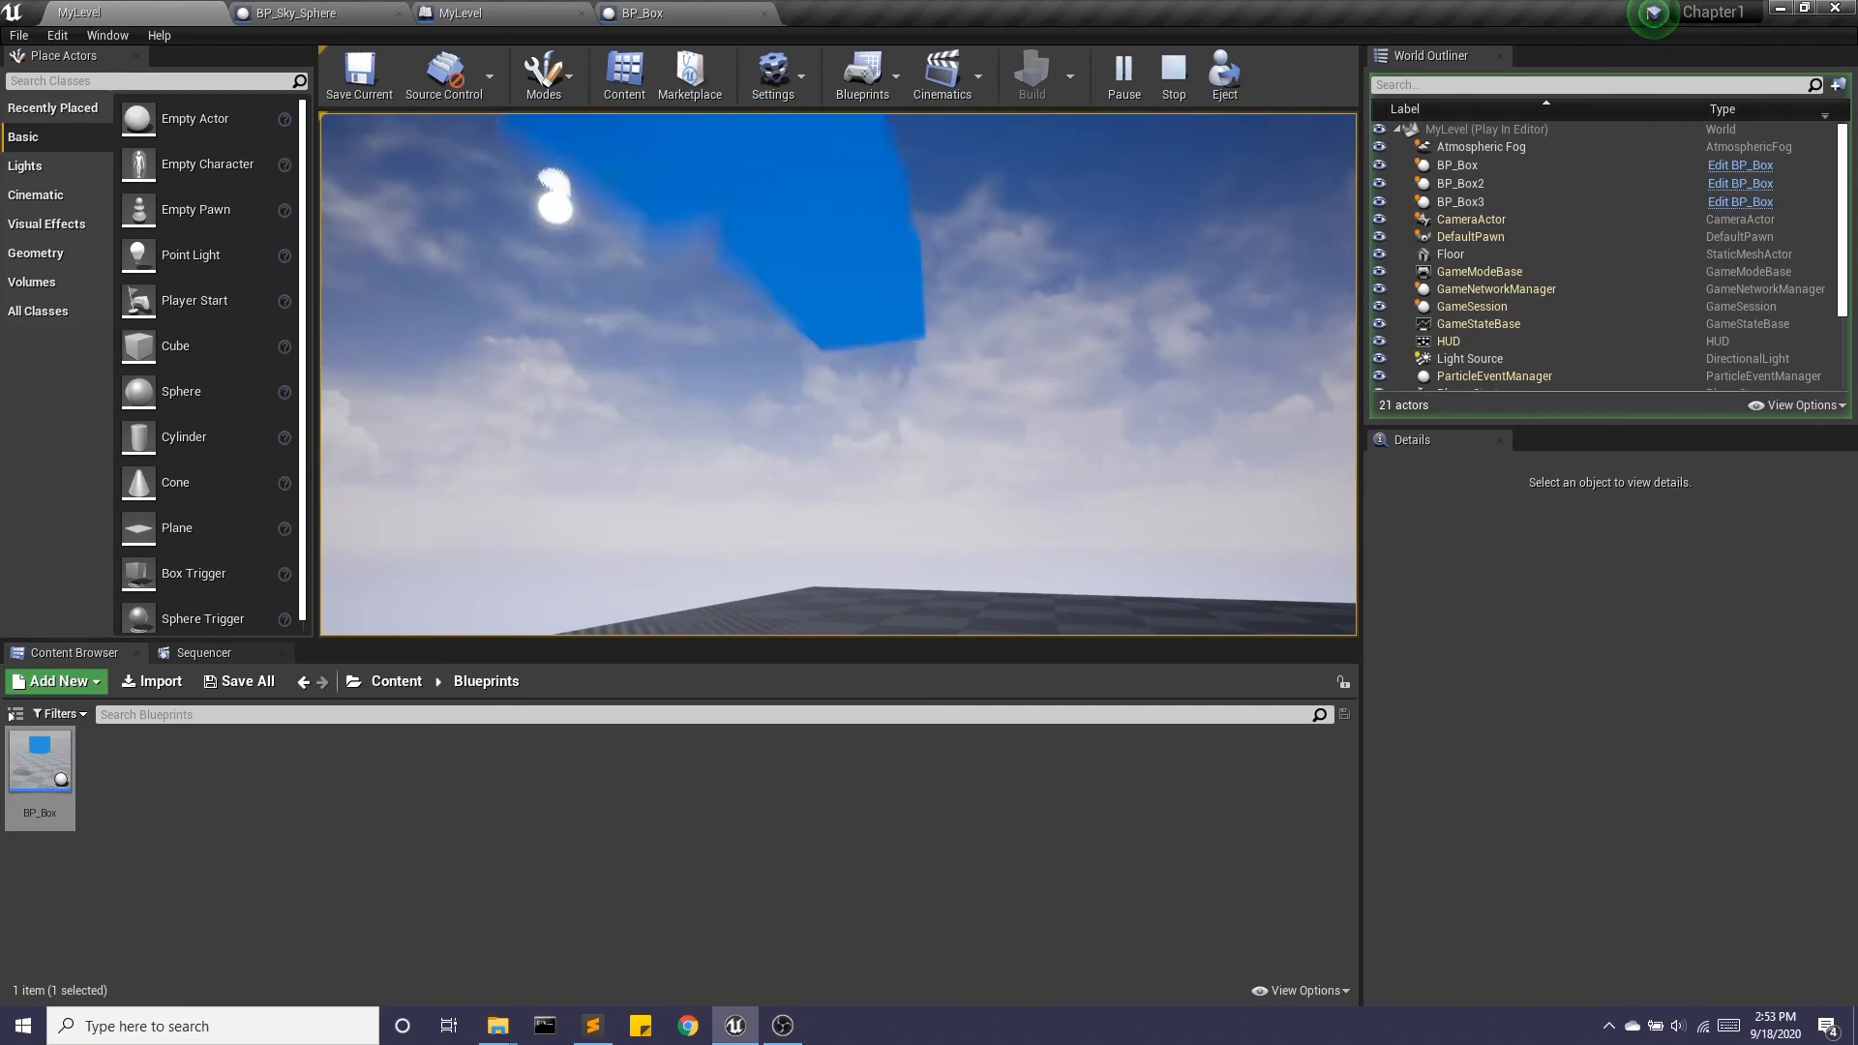
key(Escape)
- In the BP_Box Event Graph, break the links into New Relative Scale Y and Z on Set Actor Relative Scale 3D
click(675, 9)
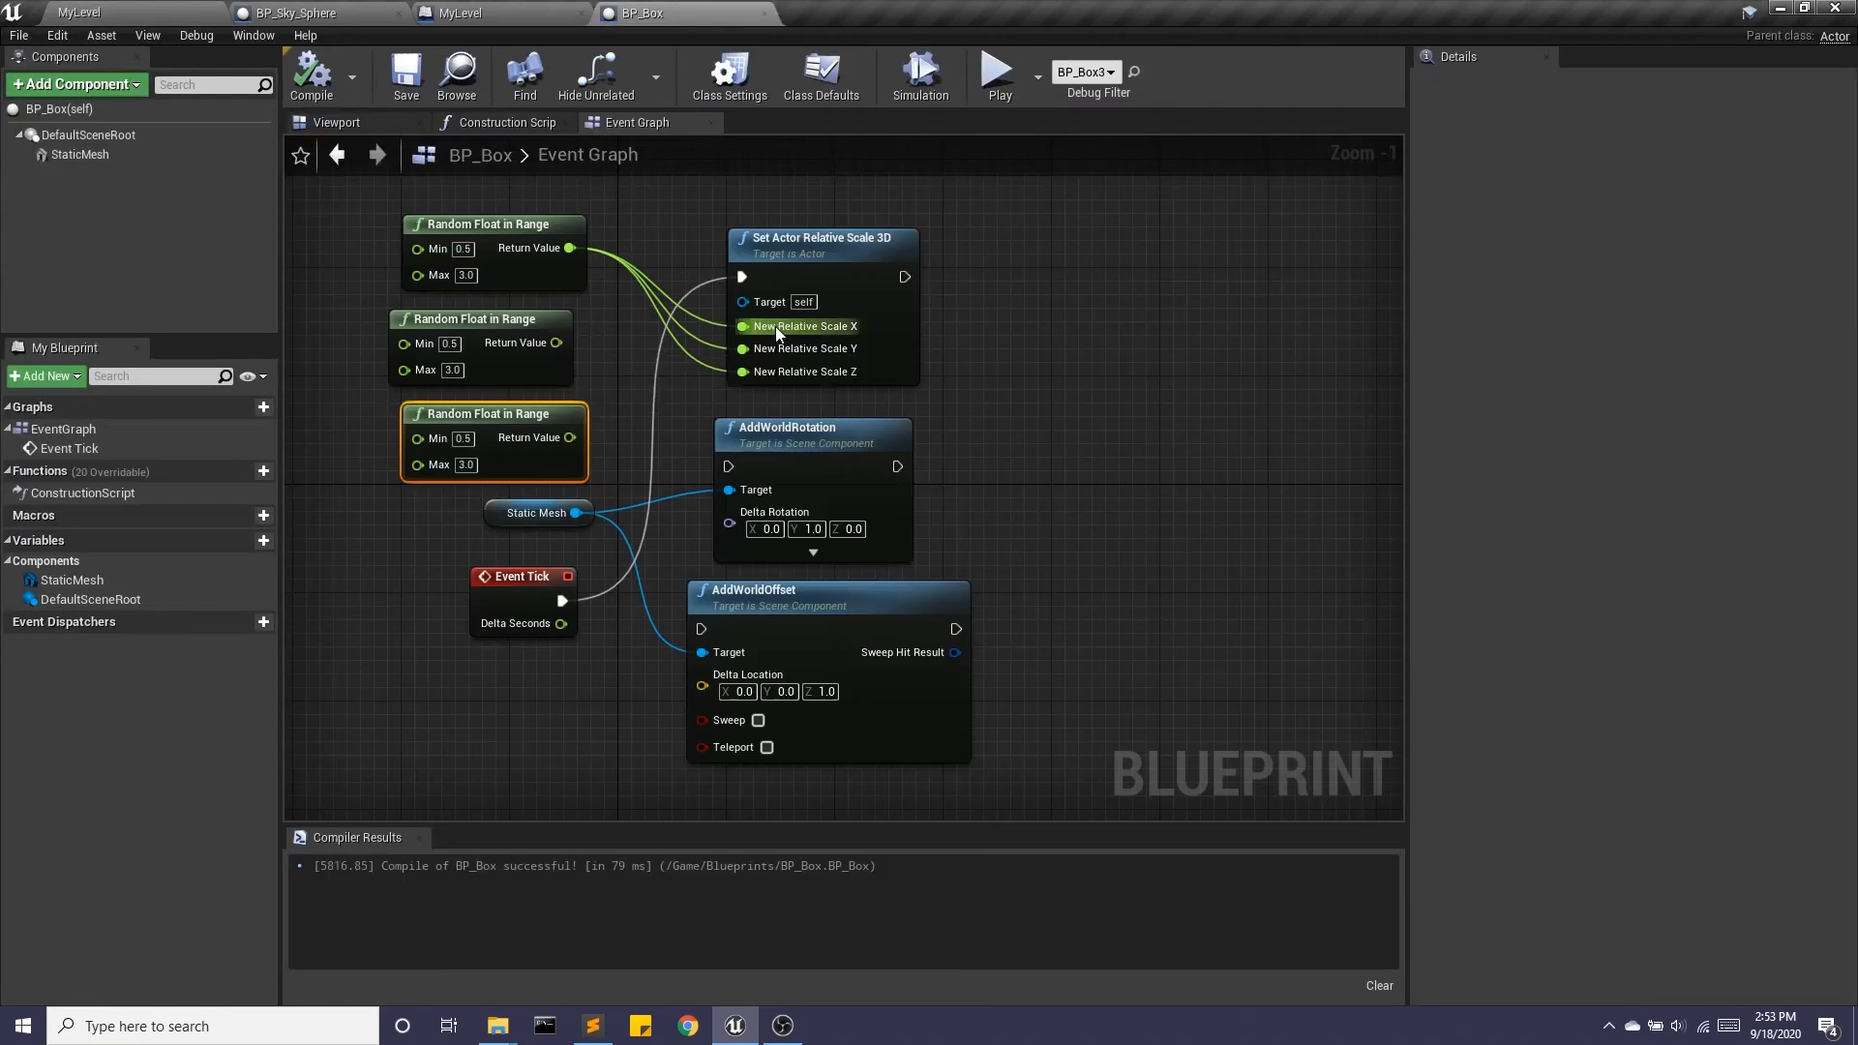
right_click(749, 348)
click(766, 398)
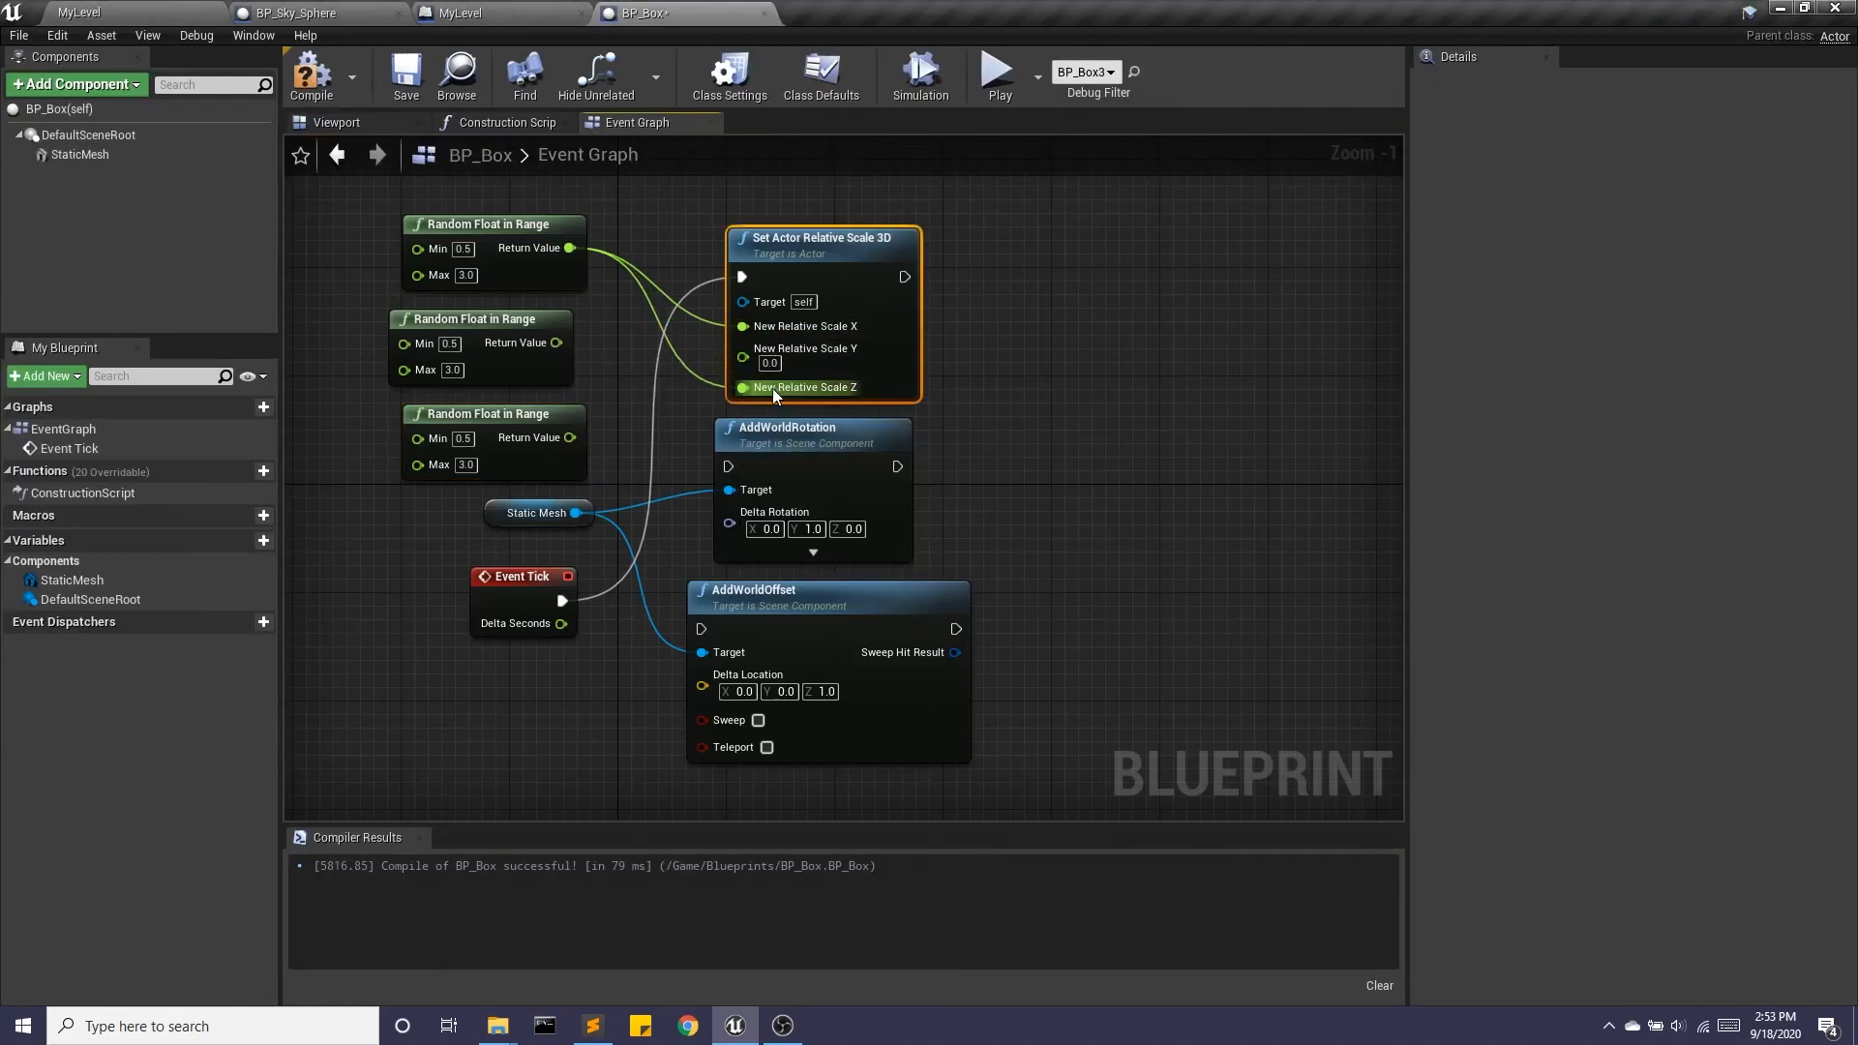
right_click(745, 388)
click(793, 440)
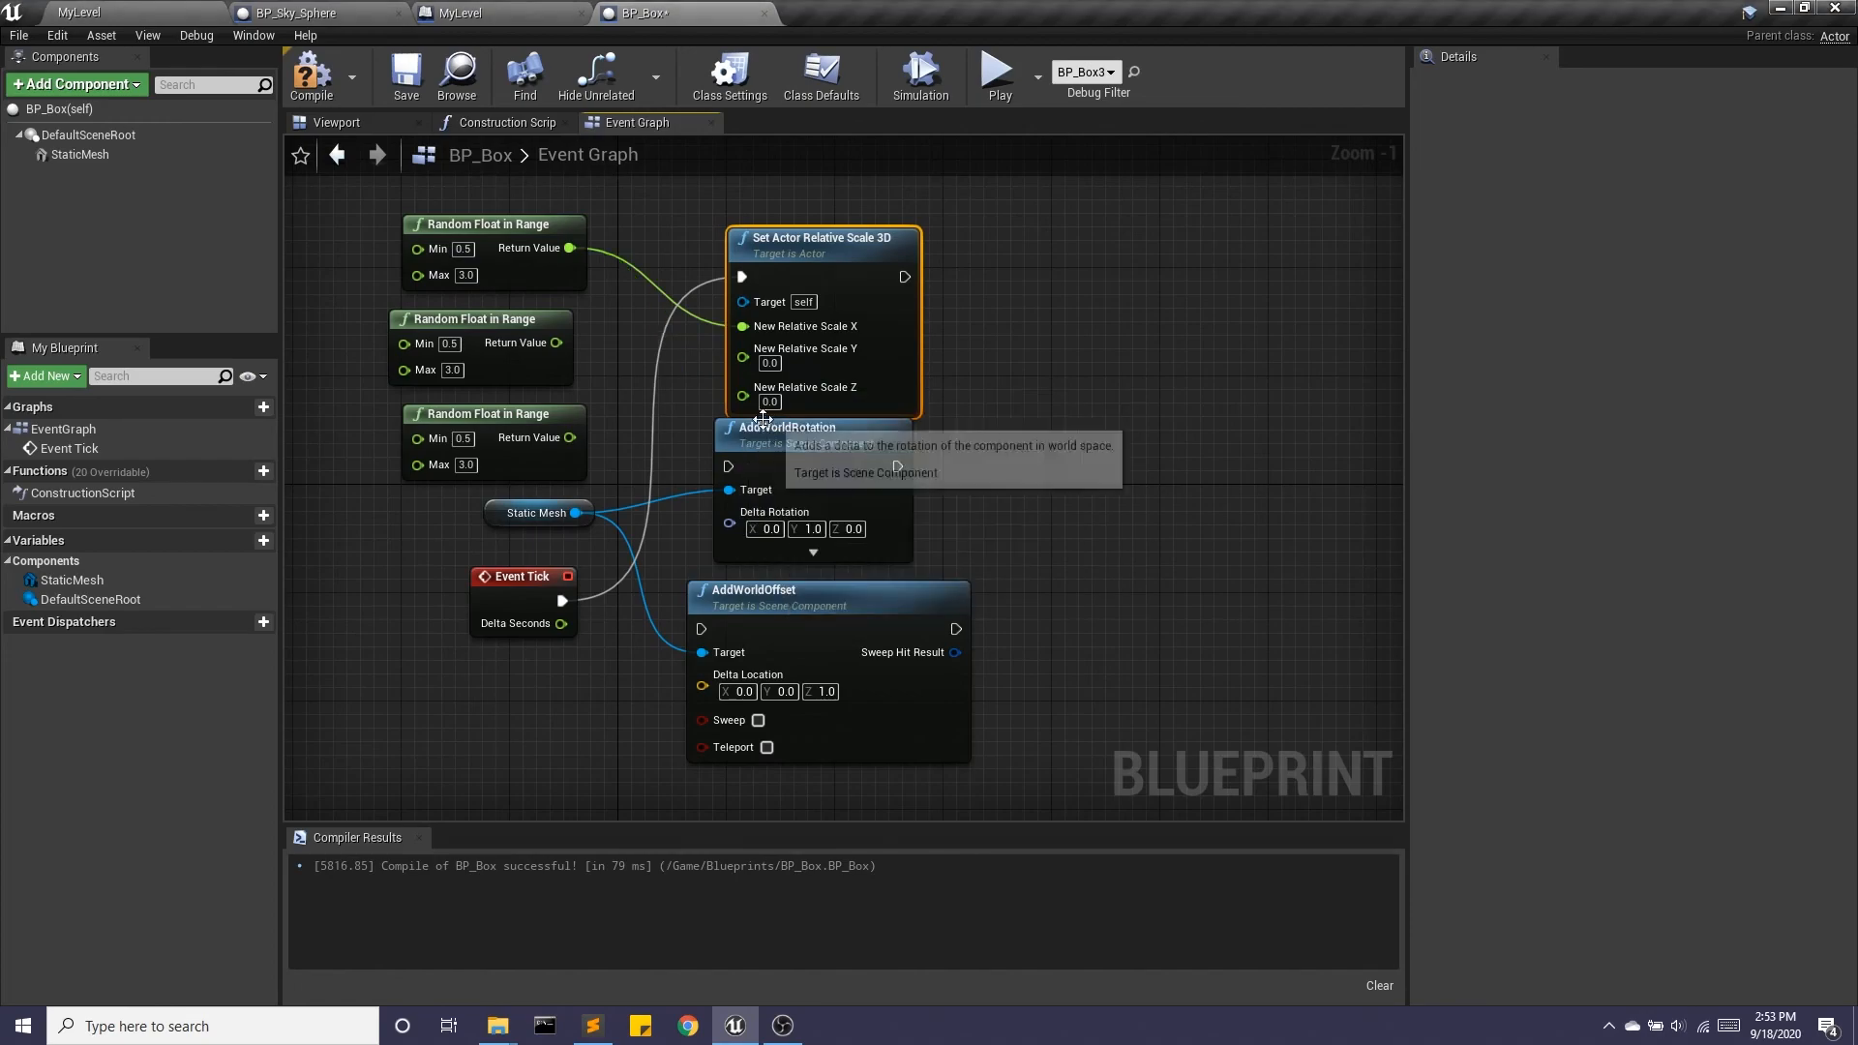
- Connect the second and third Random Float in Range nodes to New Relative Scale Y and Z respectively, and compile and save BP_Box
drag(570, 344, 745, 357)
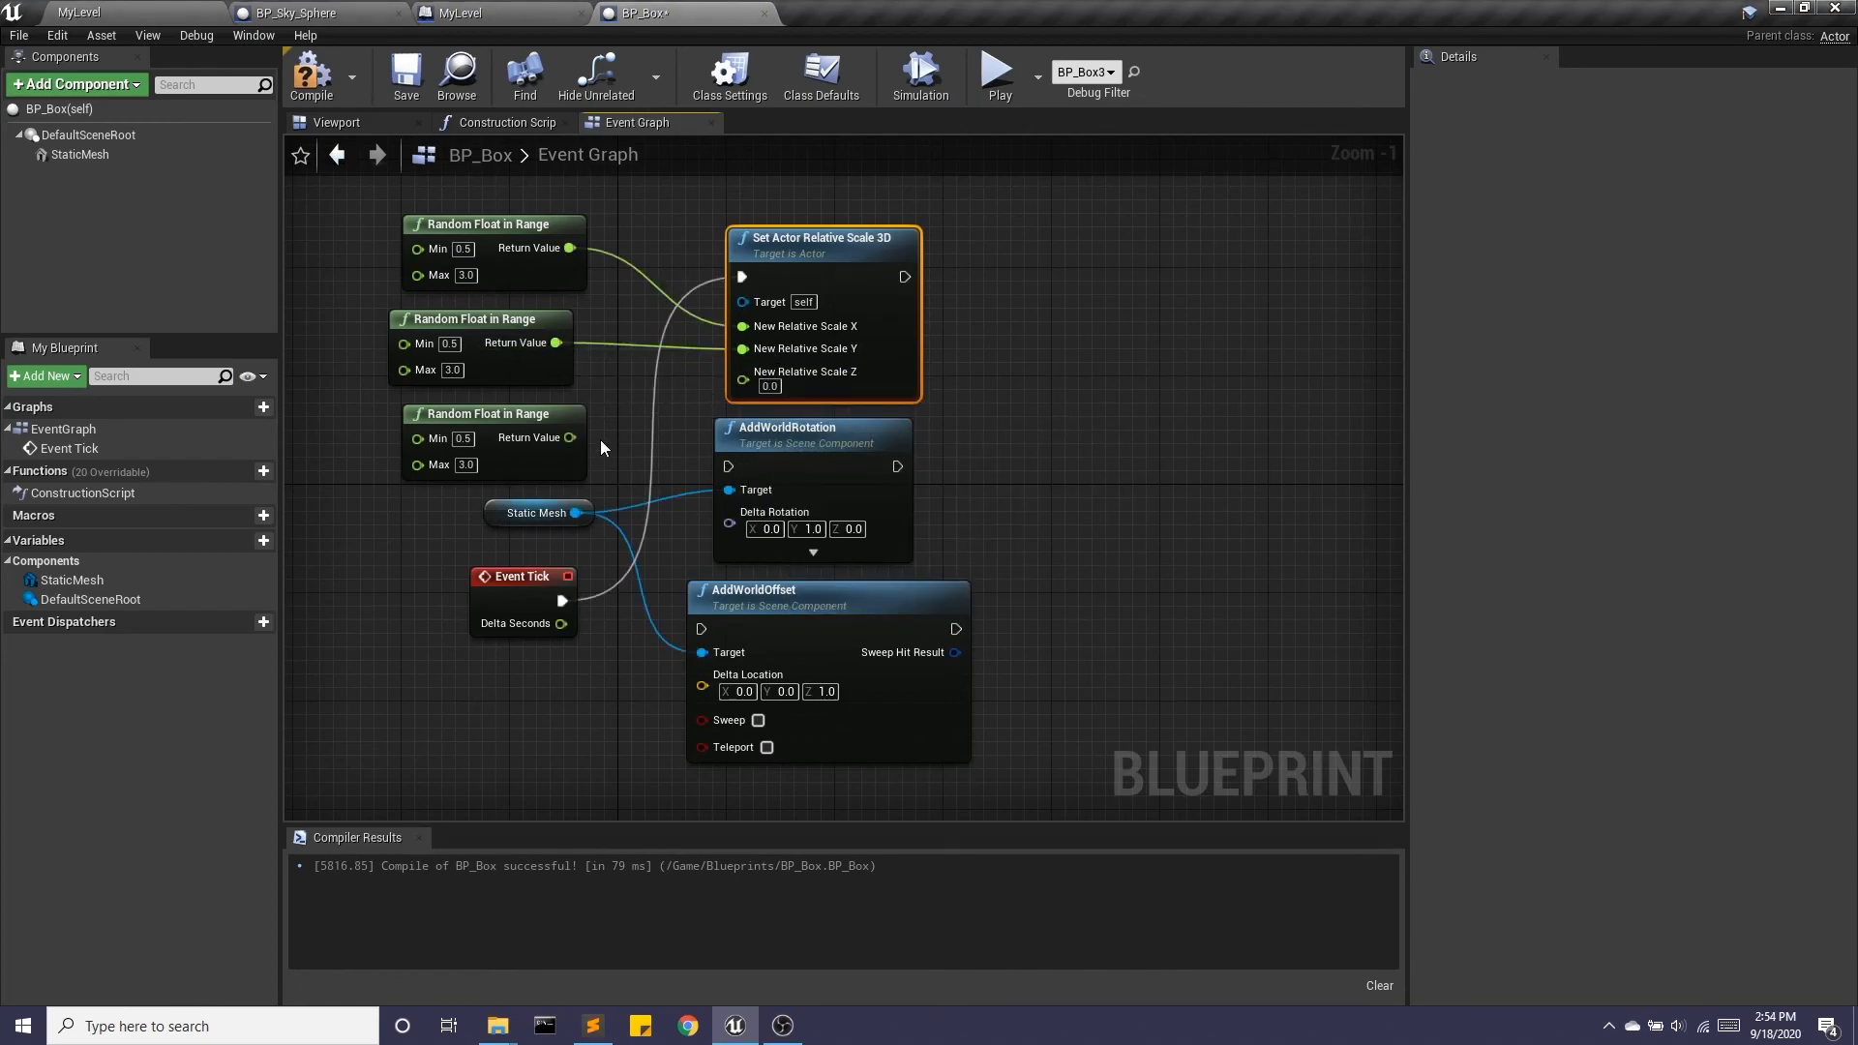
drag(570, 437, 742, 374)
click(326, 79)
click(410, 81)
- Save MyLevel, play it to check the boxes' independent random scaling per axis, stop, and return to the BP_Box Event Graph
click(179, 15)
click(363, 77)
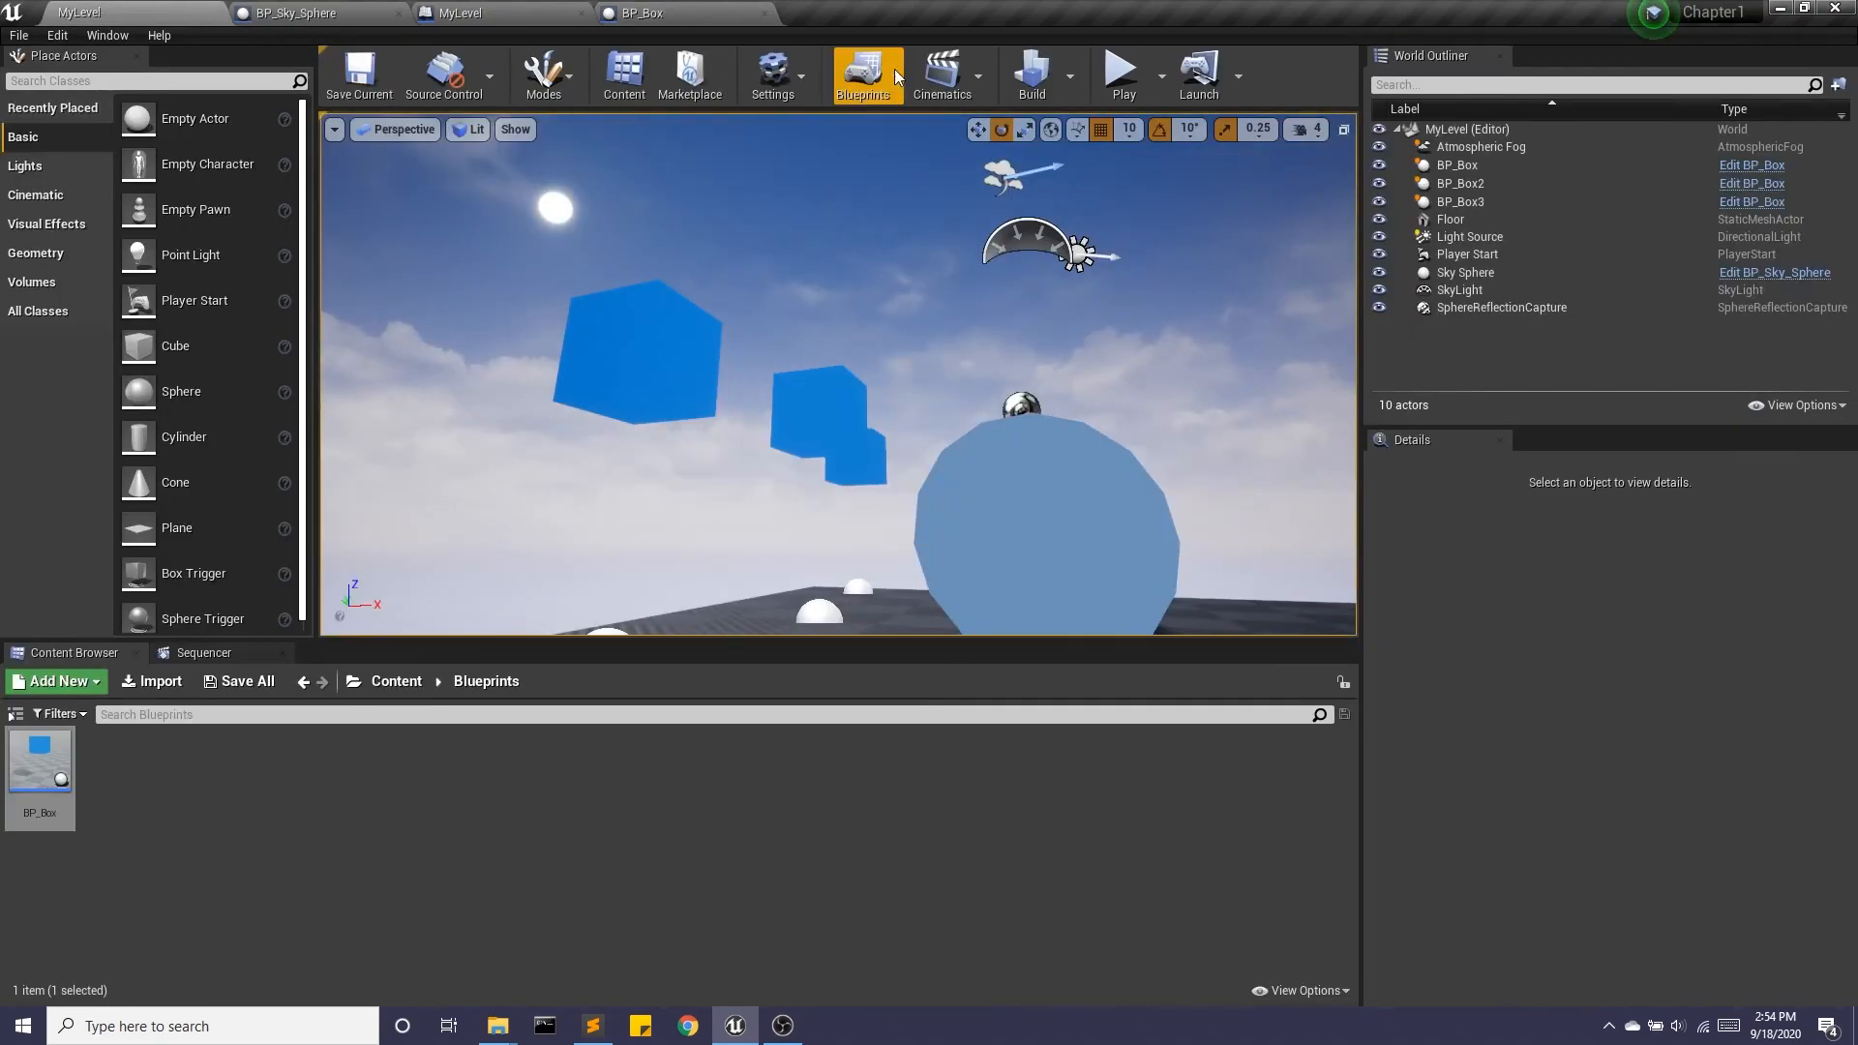
click(1122, 78)
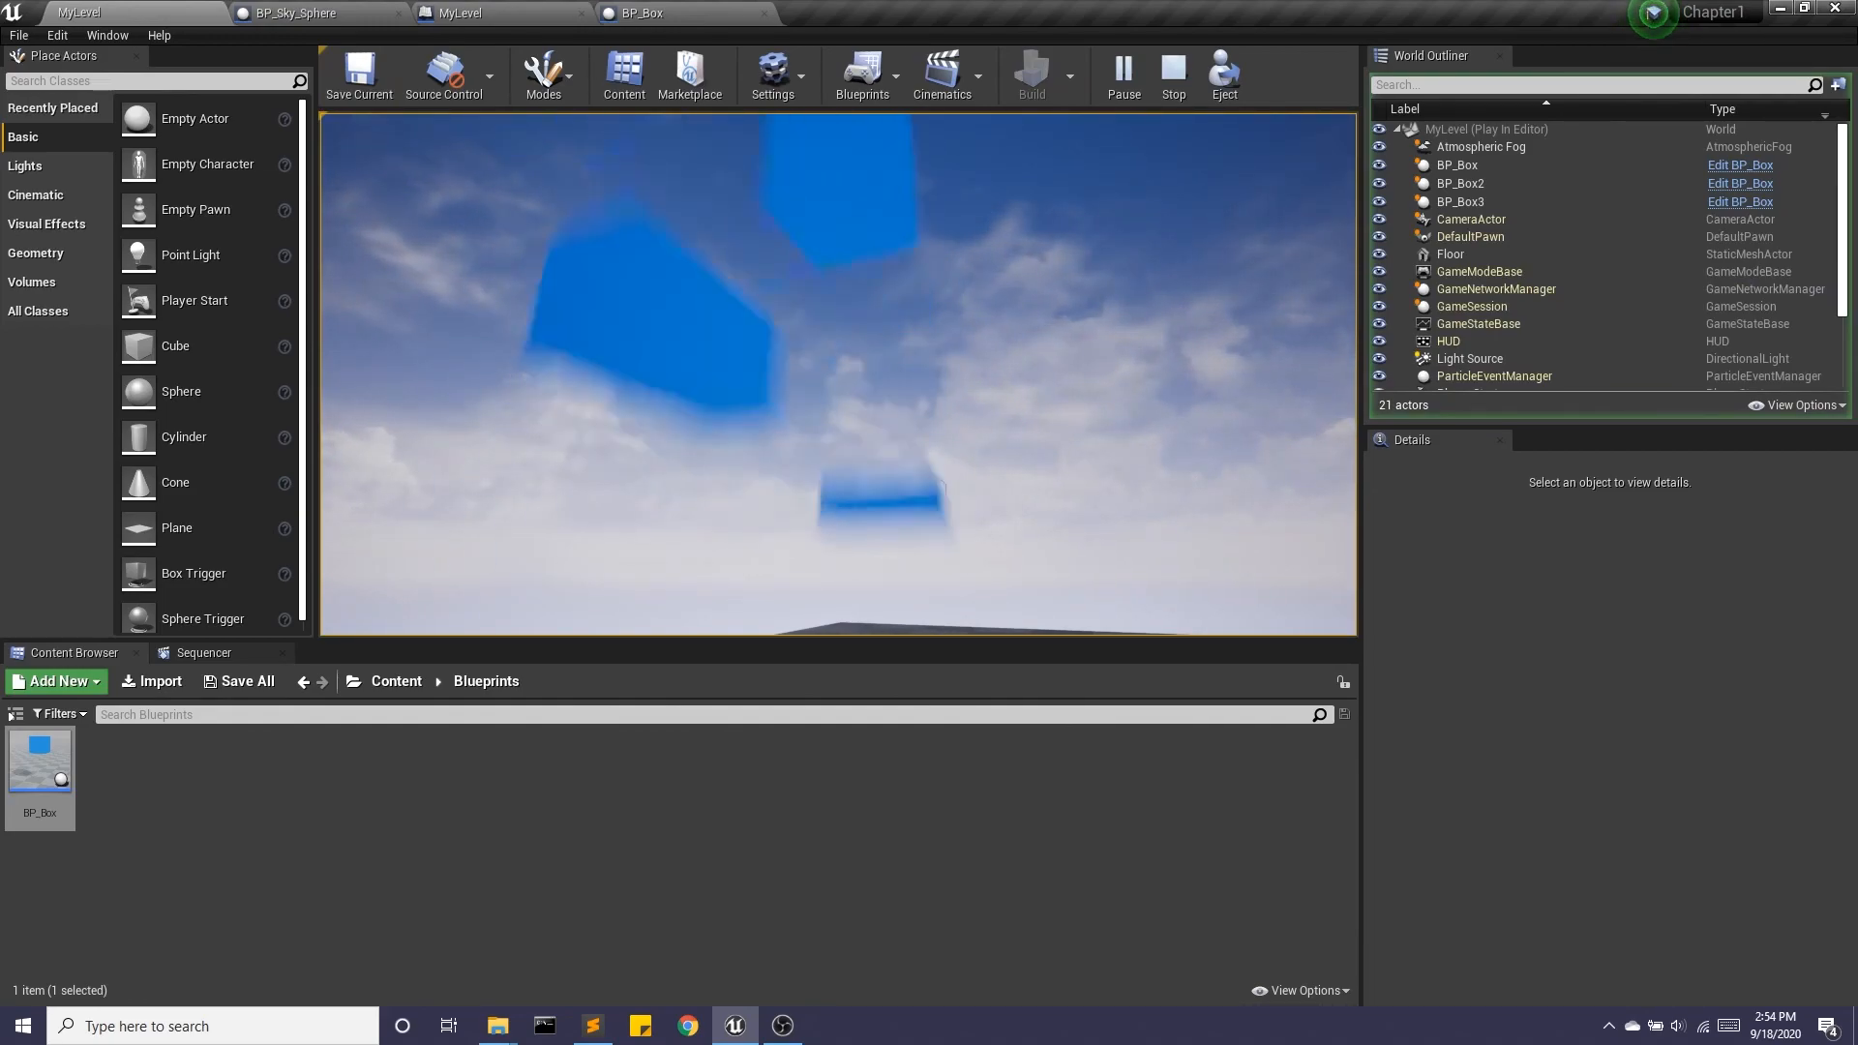
key(Escape)
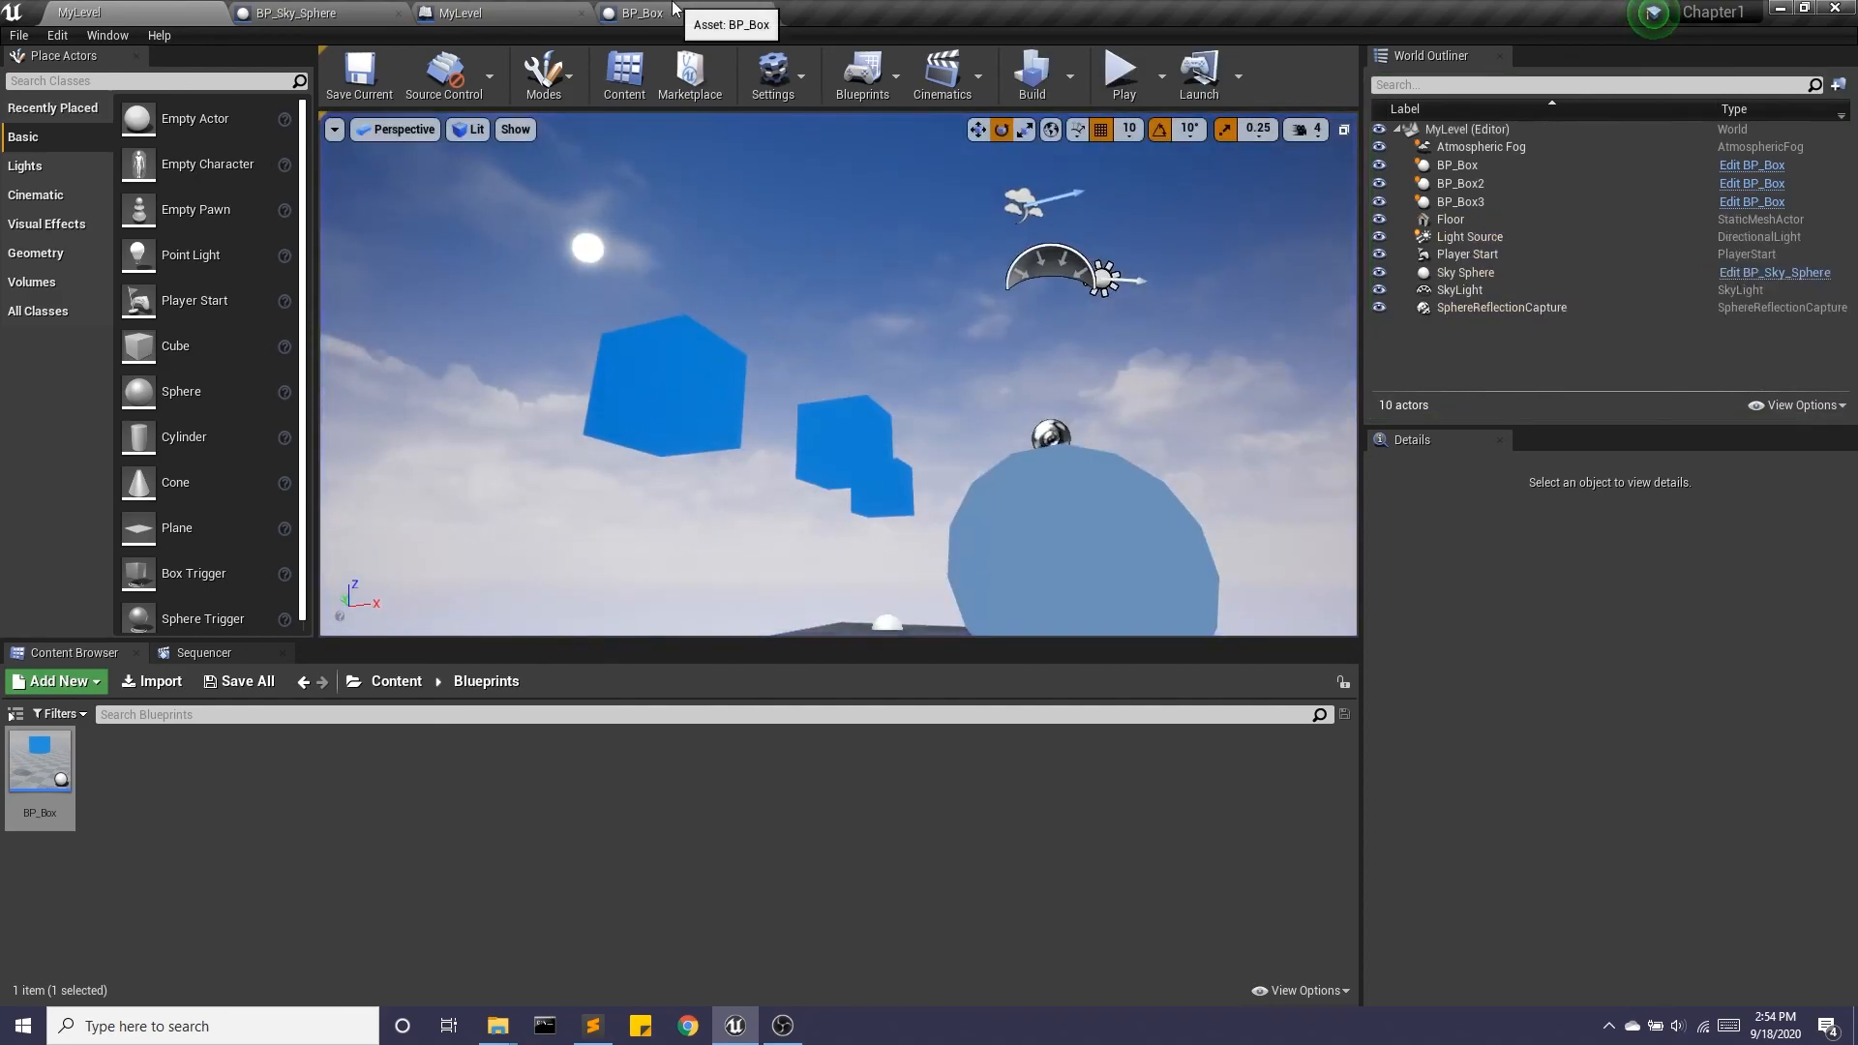
click(674, 10)
right_drag(687, 426, 712, 478)
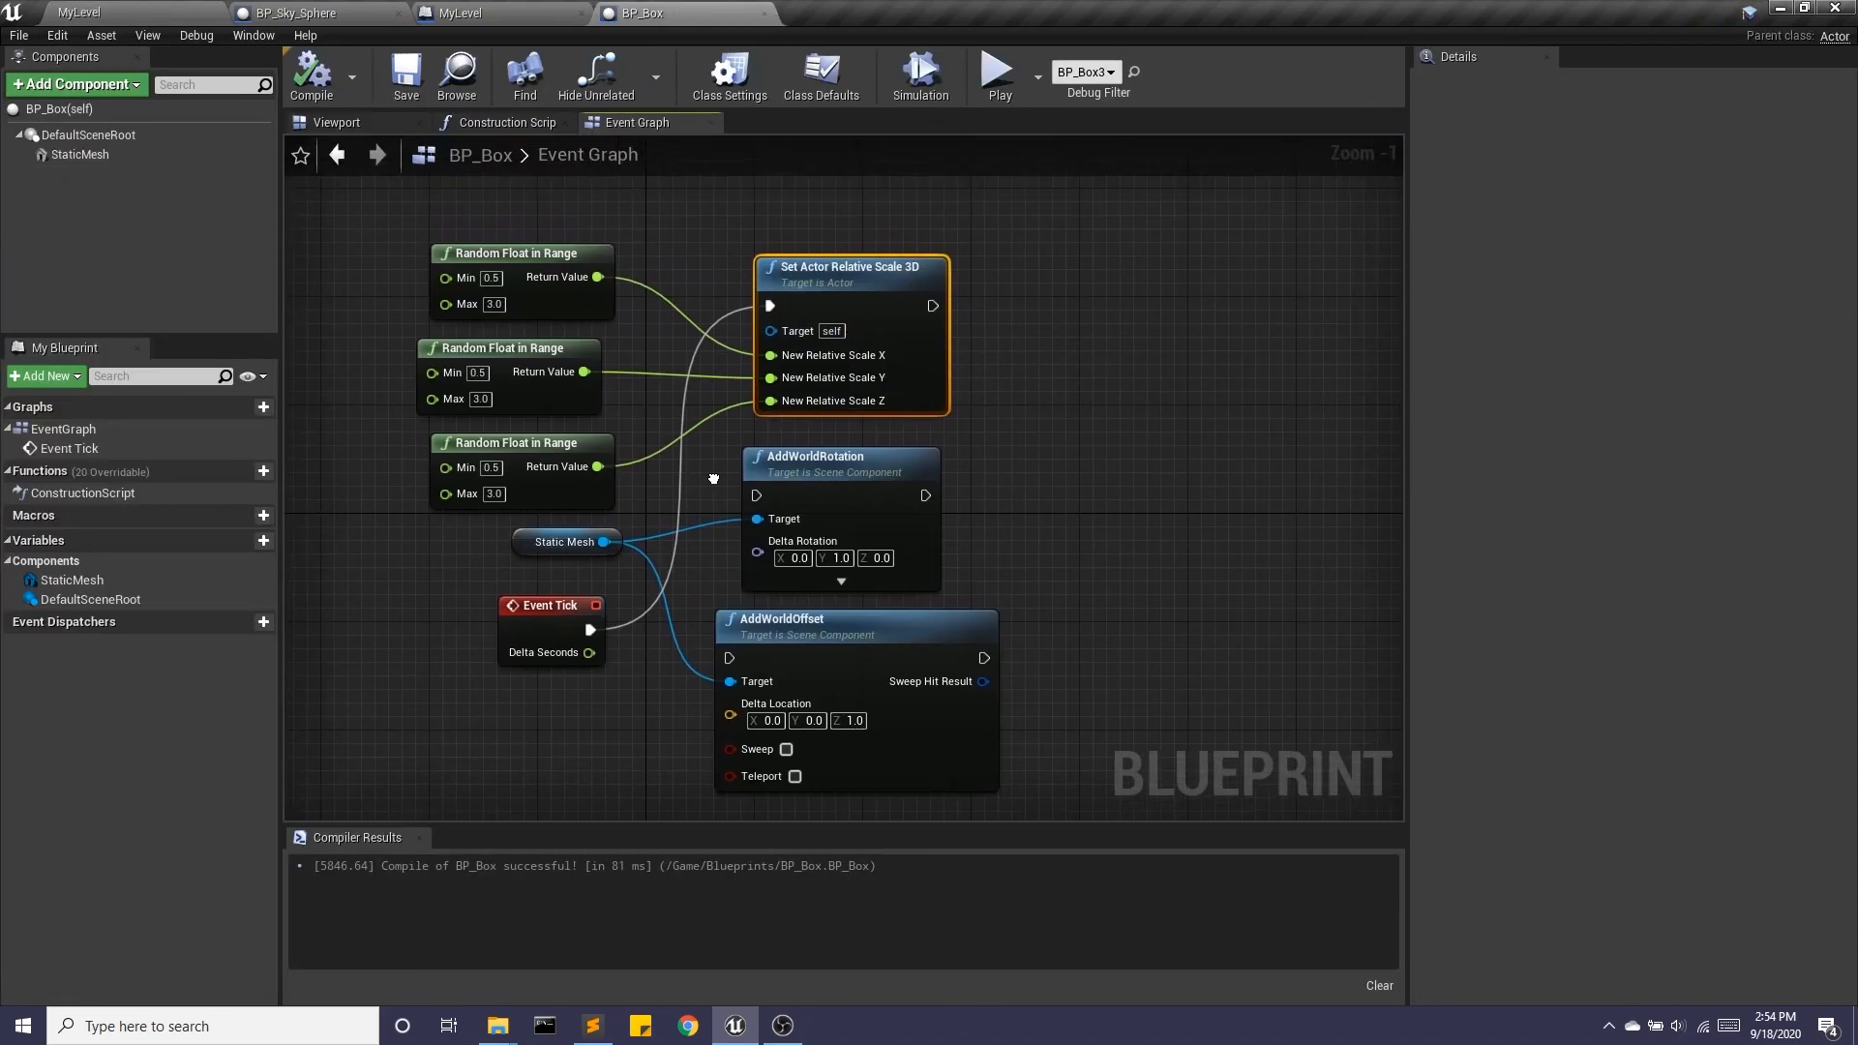